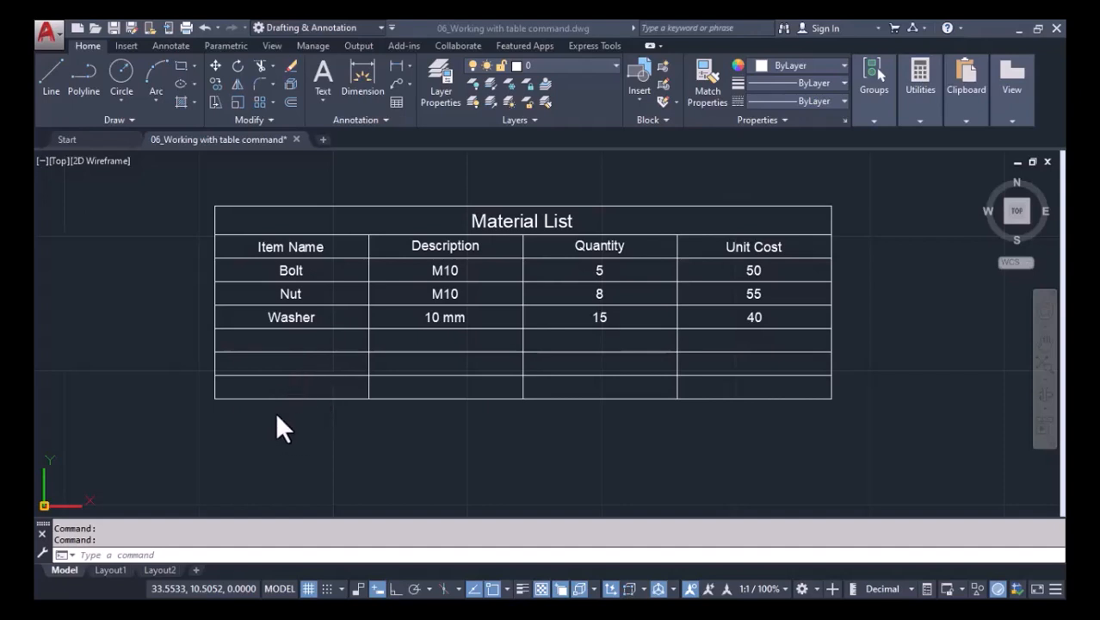
Delete the three empty rows below the Washer row of the Material List table
{"action": "left_click", "coordinate": [299, 389]}
{"action": "left_click", "coordinate": [289, 388]}
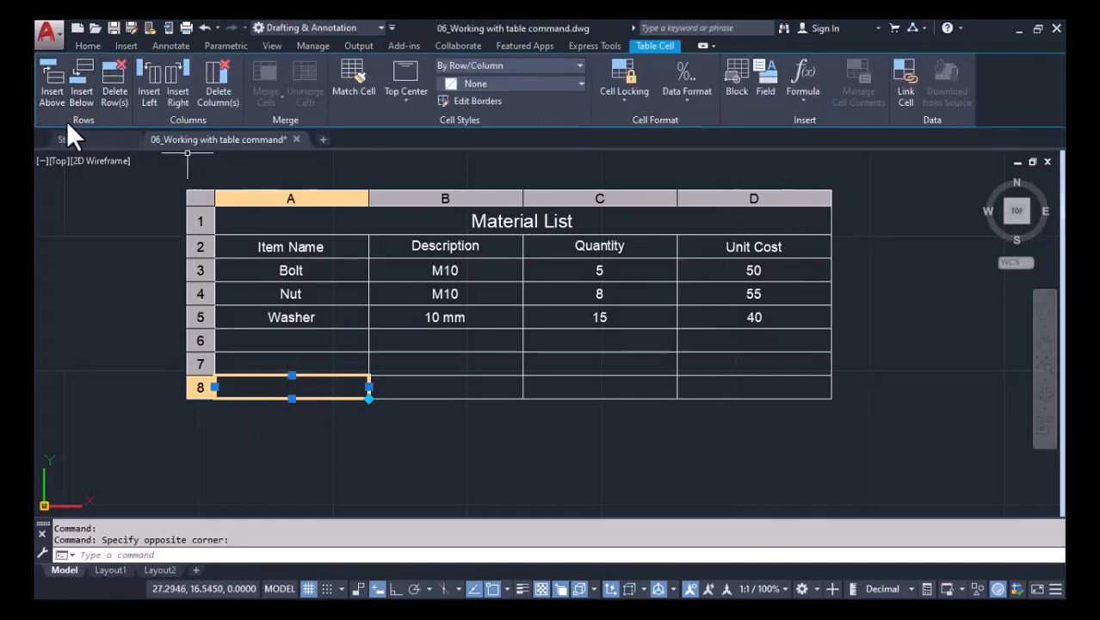
{"action": "left_click", "coordinate": [119, 98]}
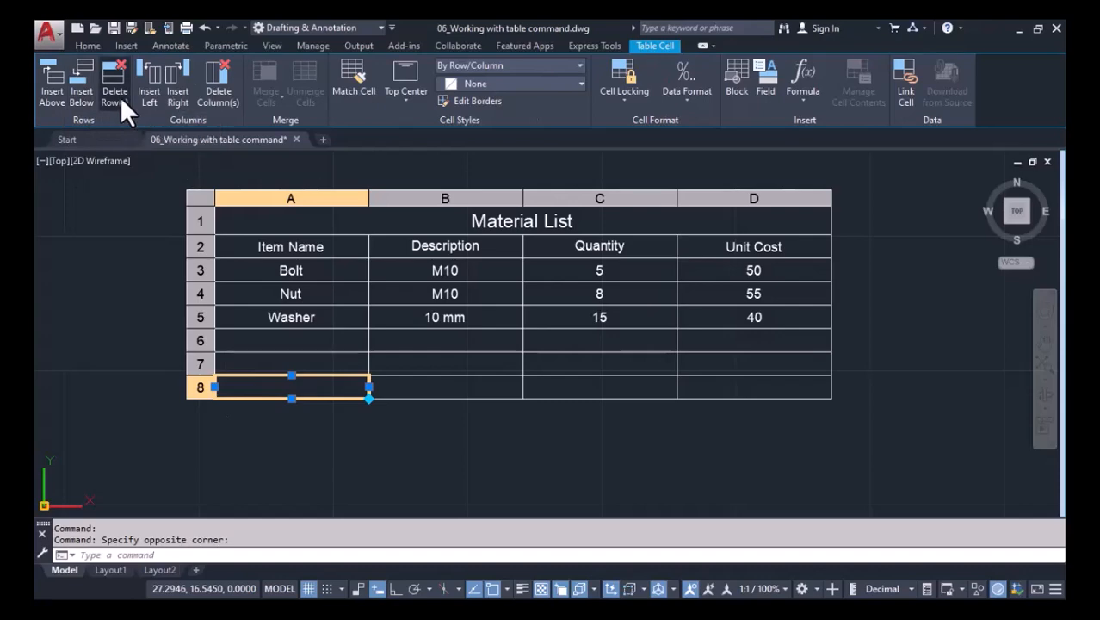
{"action": "left_click", "coordinate": [119, 95]}
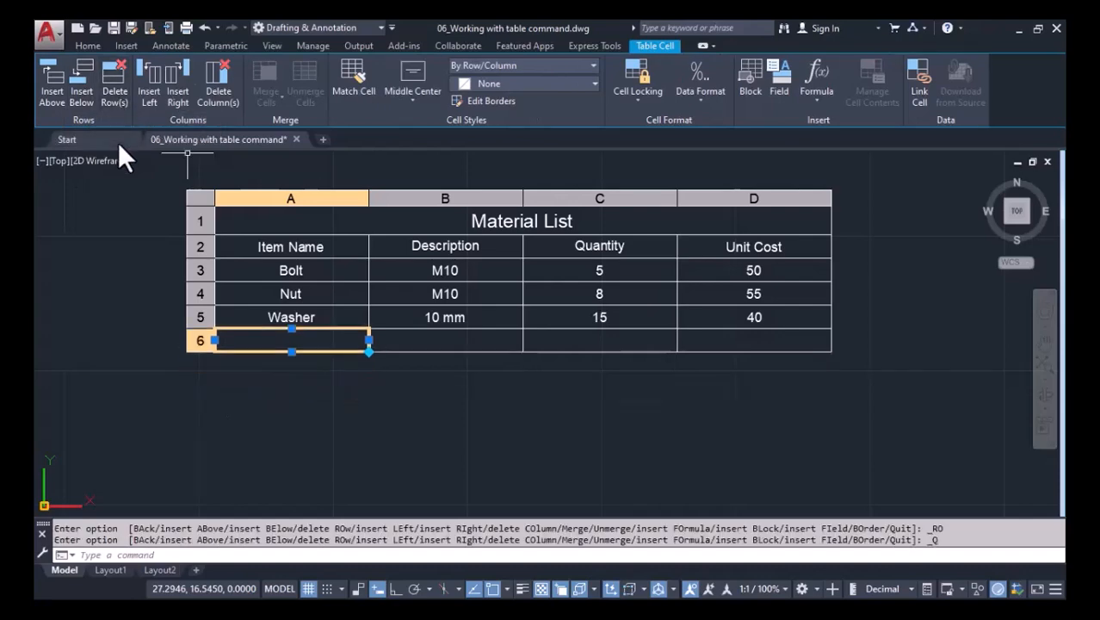
{"action": "left_click", "coordinate": [115, 95]}
{"action": "left_click", "coordinate": [168, 370]}
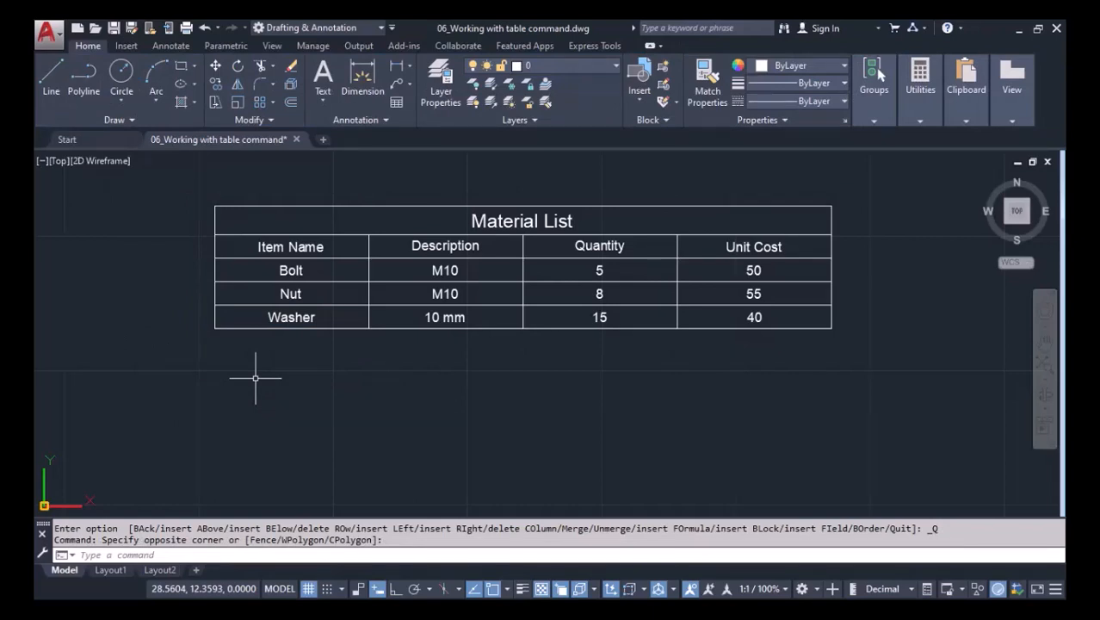
Insert two blank rows below and two blank rows above the Washer row
{"action": "middle_click_drag", "start_coordinate": [710, 352], "coordinate": [628, 362]}
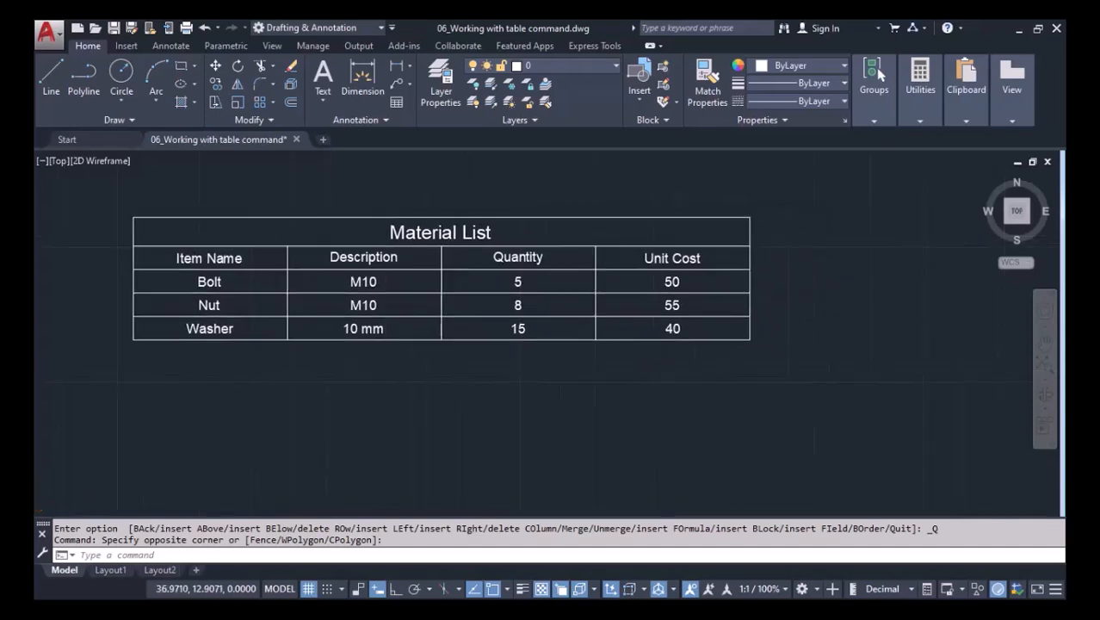
{"action": "left_click", "coordinate": [743, 263]}
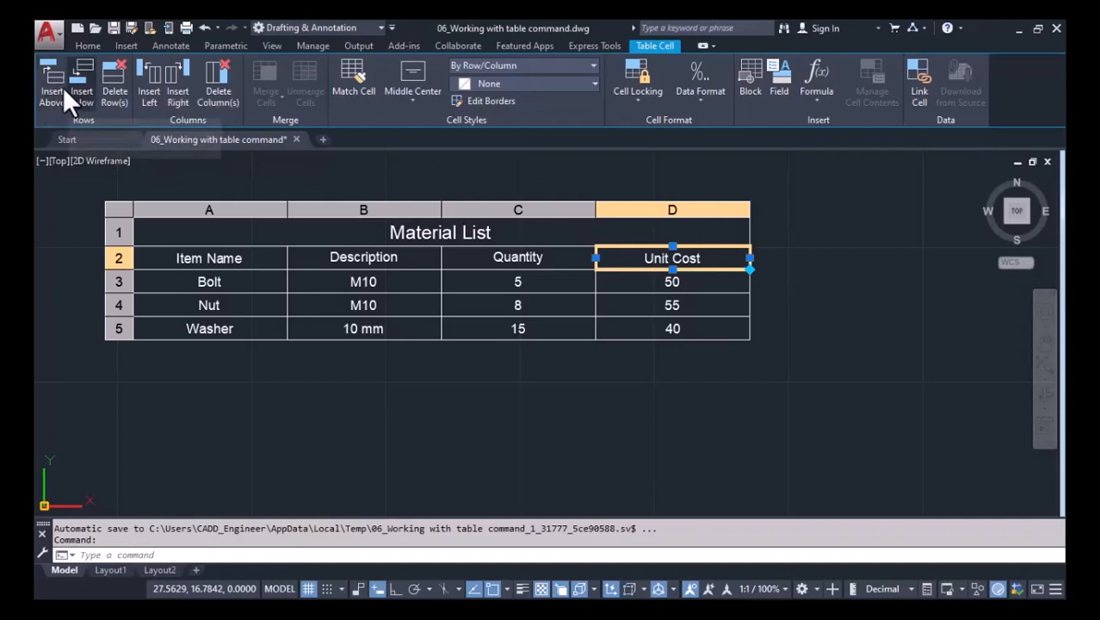
{"action": "left_click", "coordinate": [725, 330]}
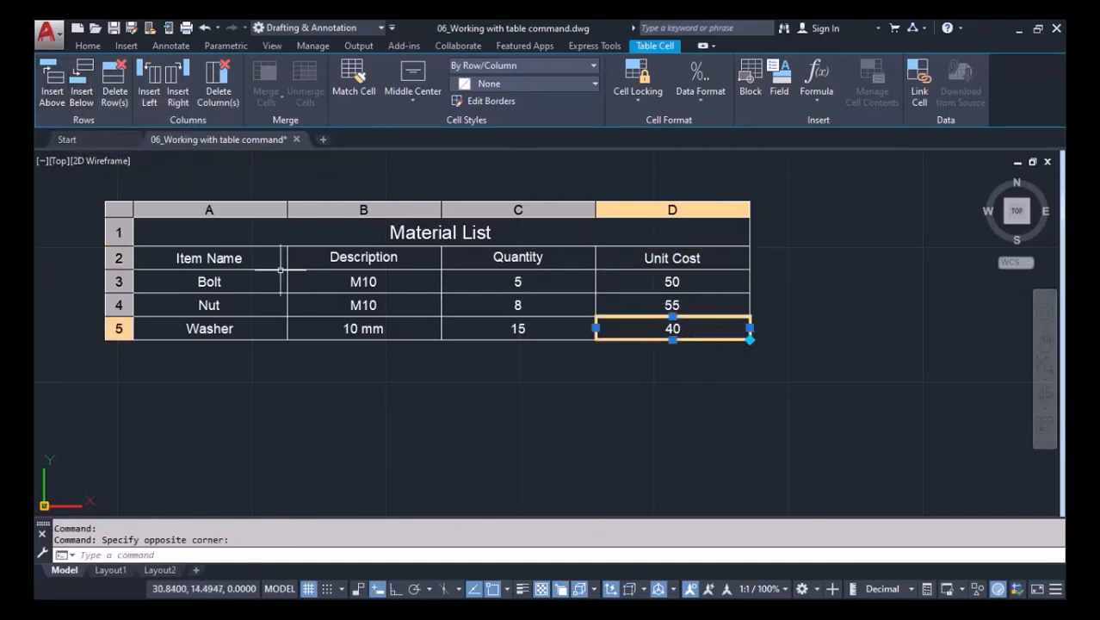
{"action": "left_click", "coordinate": [82, 95]}
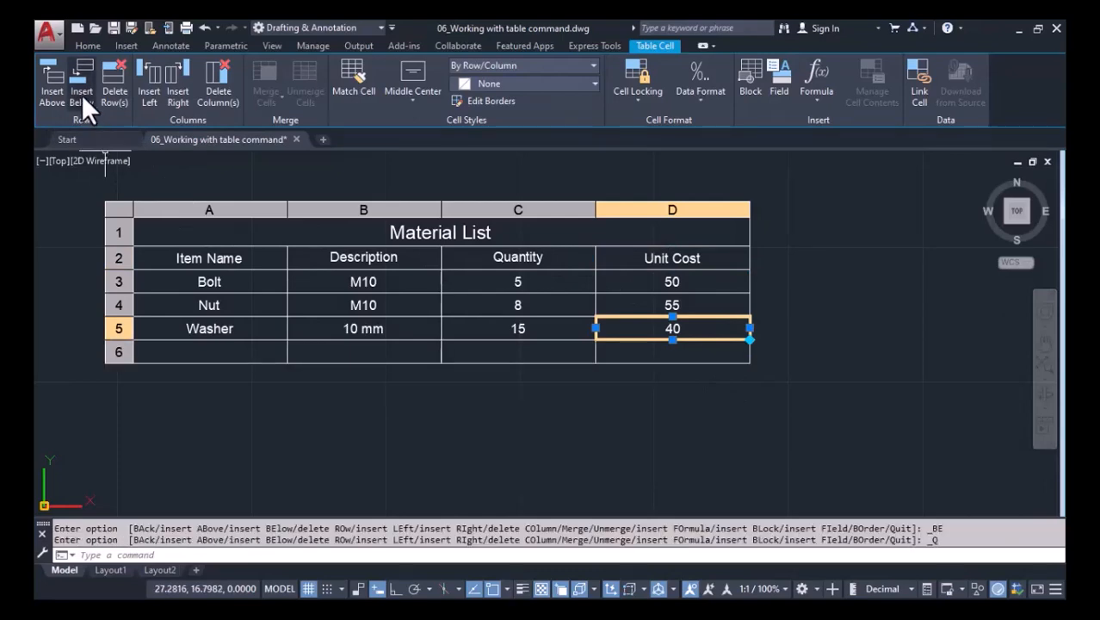
{"action": "left_click", "coordinate": [82, 94]}
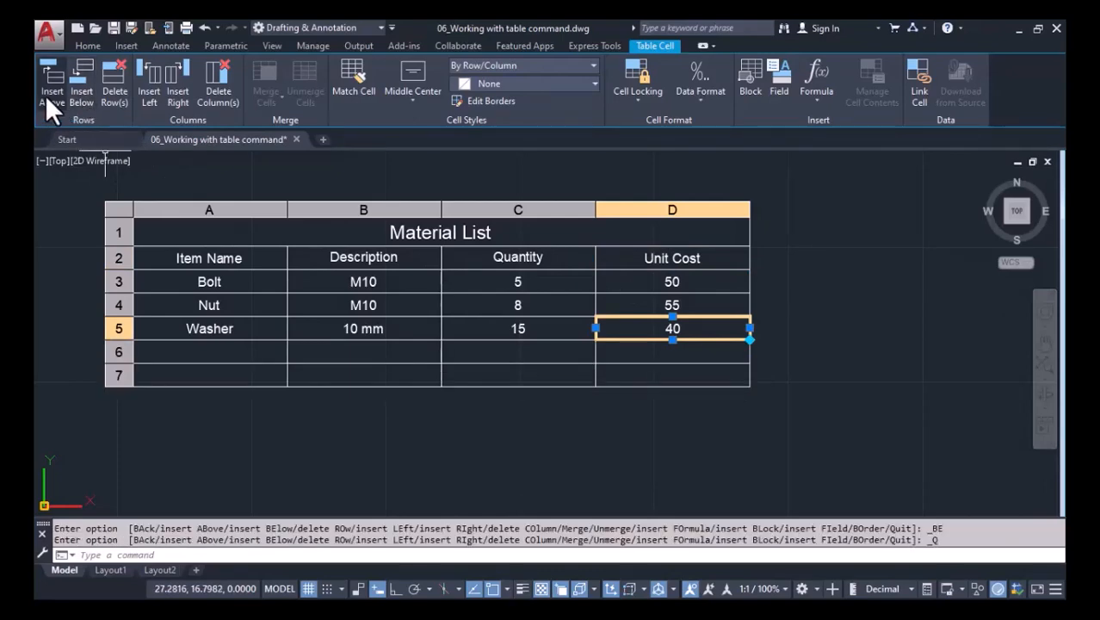
{"action": "left_click", "coordinate": [49, 94]}
{"action": "left_click", "coordinate": [49, 95]}
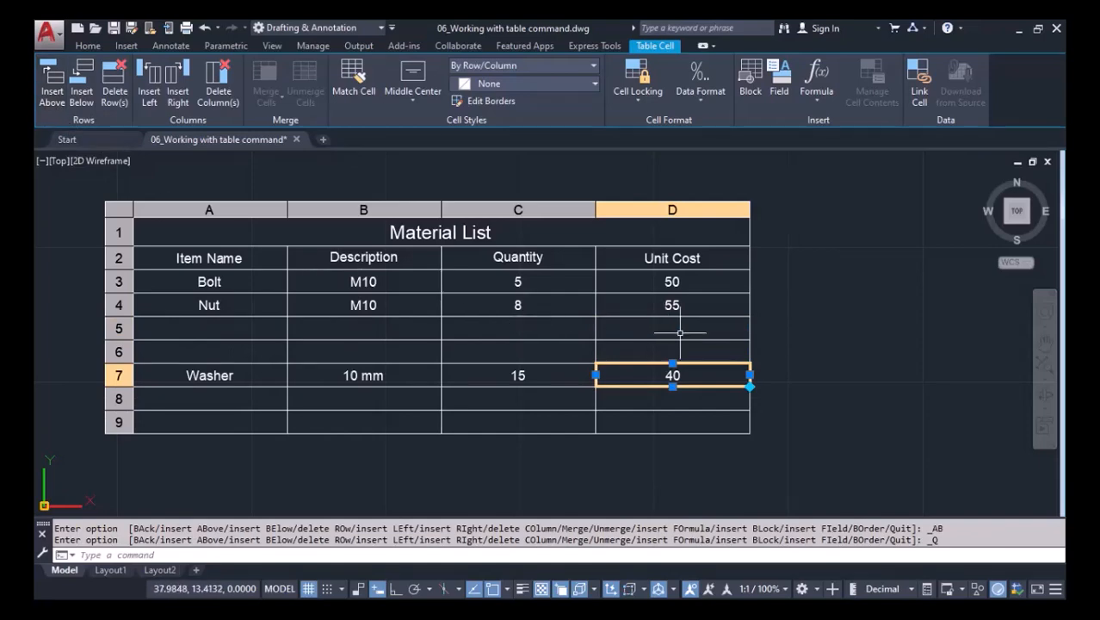
{"action": "key", "text": "Escape"}
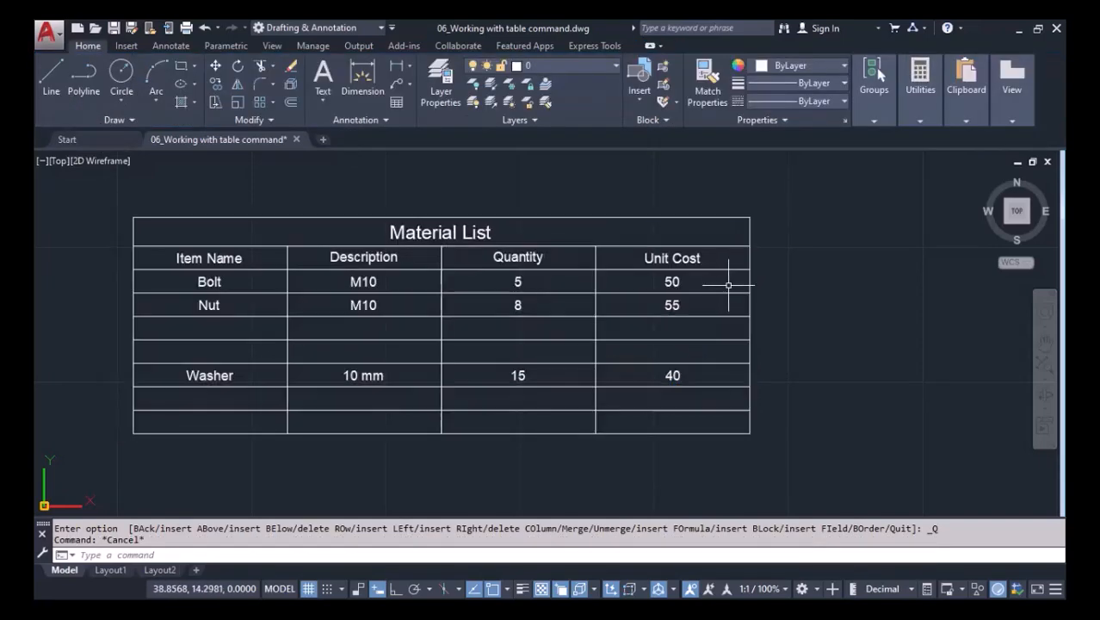
Insert two blank columns to the right of the Unit Cost column and one blank column to its left
{"action": "left_click", "coordinate": [695, 290]}
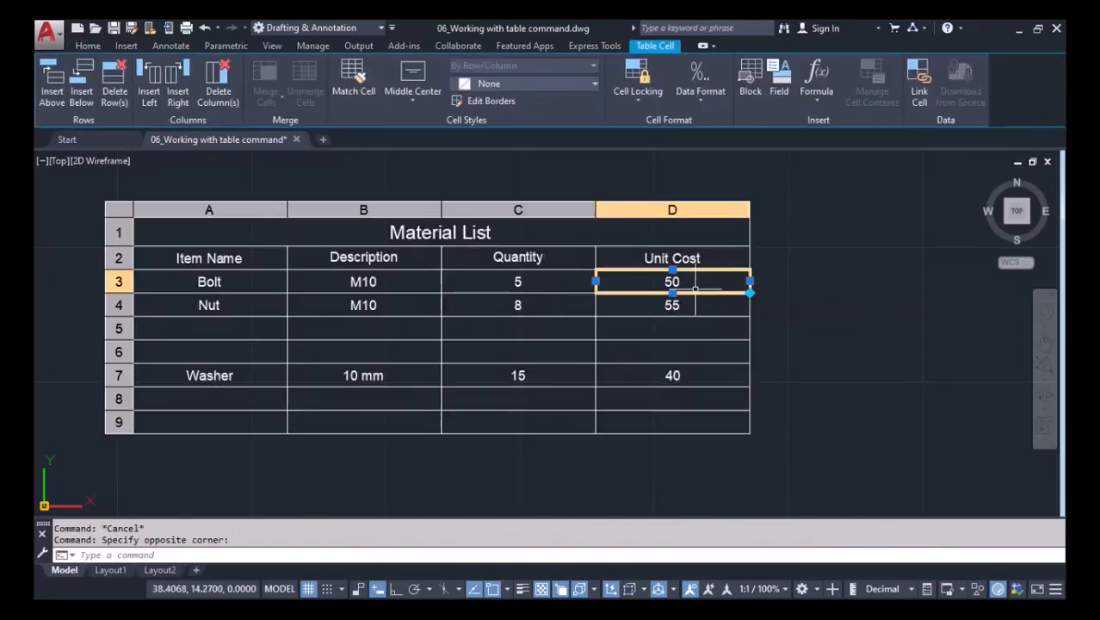
{"action": "left_click", "coordinate": [173, 84]}
{"action": "left_click", "coordinate": [173, 83]}
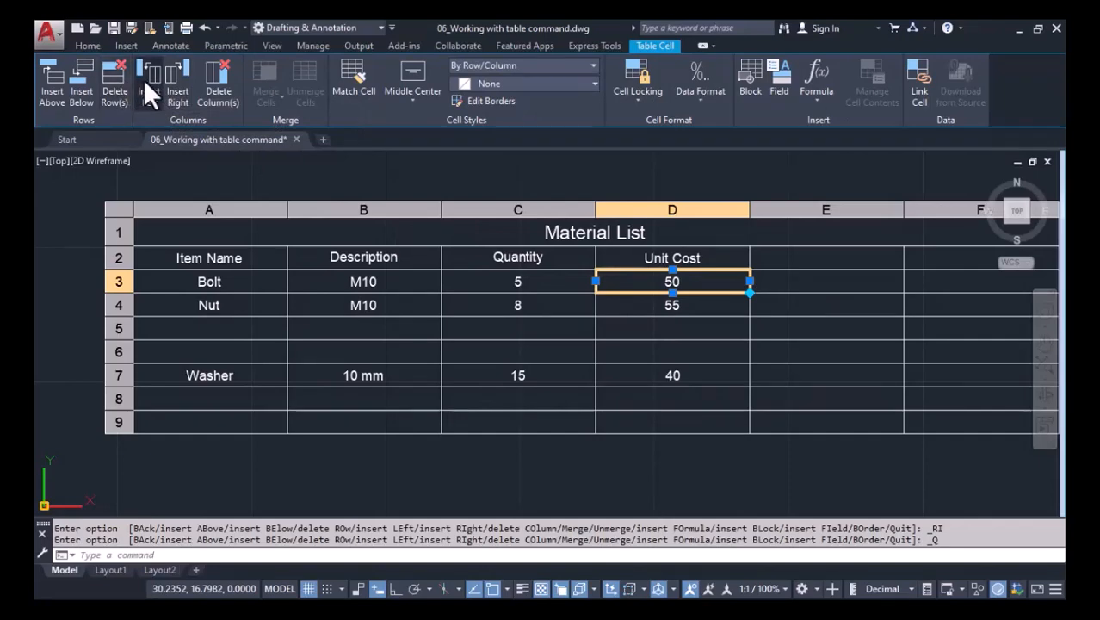
{"action": "left_click", "coordinate": [144, 82]}
{"action": "scroll", "coordinate": [562, 337], "scroll_direction": "up", "scroll_amount": 4}
{"action": "scroll", "coordinate": [508, 341], "scroll_direction": "down", "scroll_amount": 5}
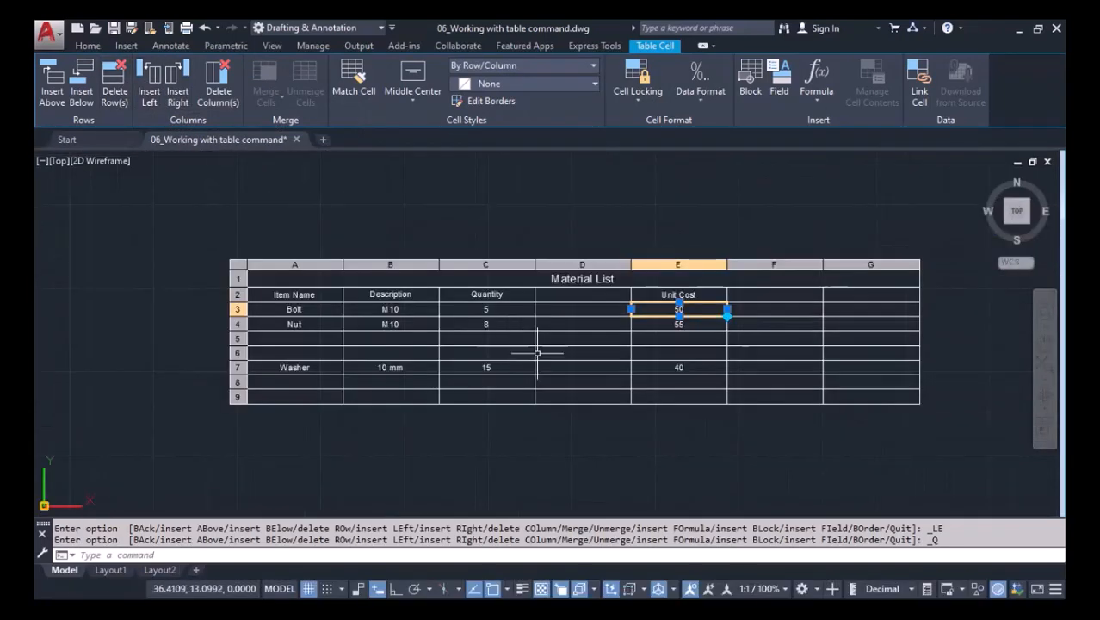
{"action": "key", "text": "Escape"}
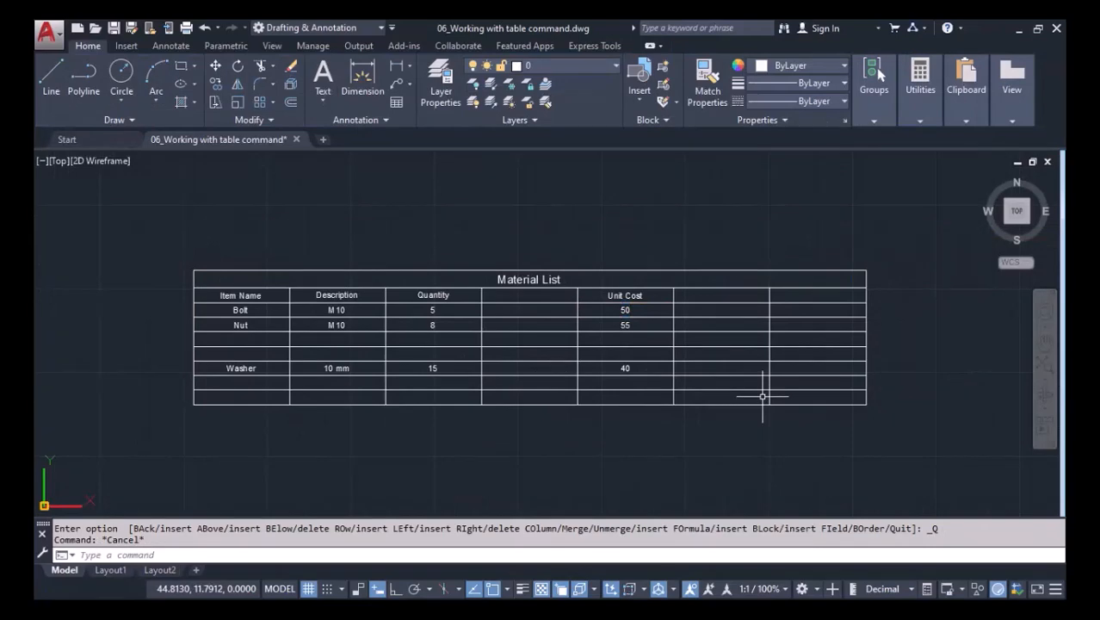
Extend the table with seven blank rows below the header row and one more blank column beyond Unit Cost
{"action": "left_click", "coordinate": [798, 297]}
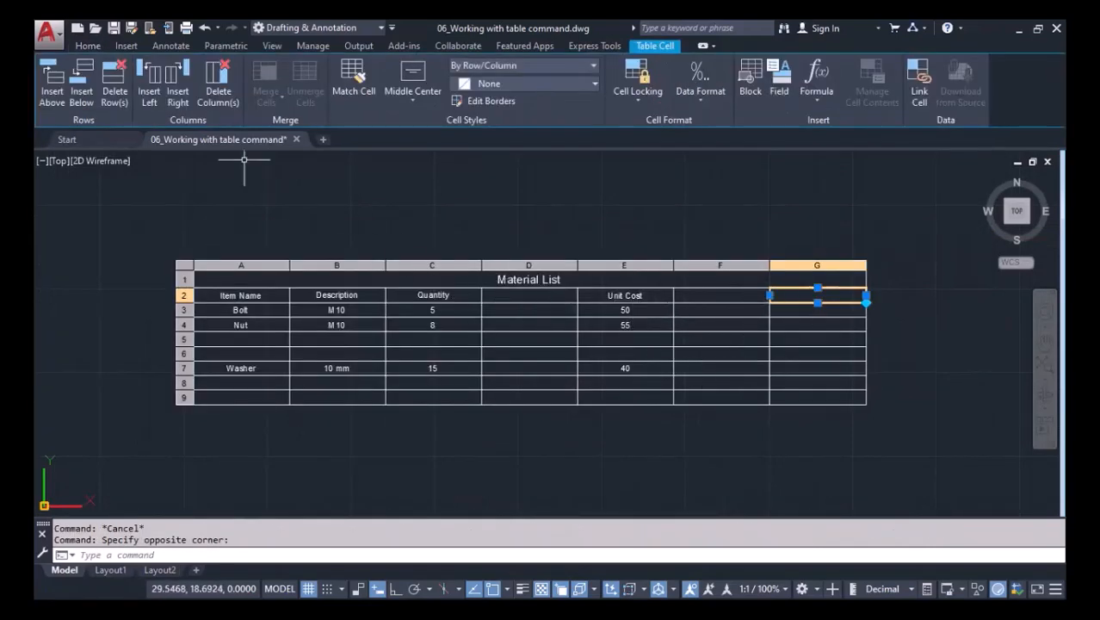
{"action": "left_click", "coordinate": [219, 81]}
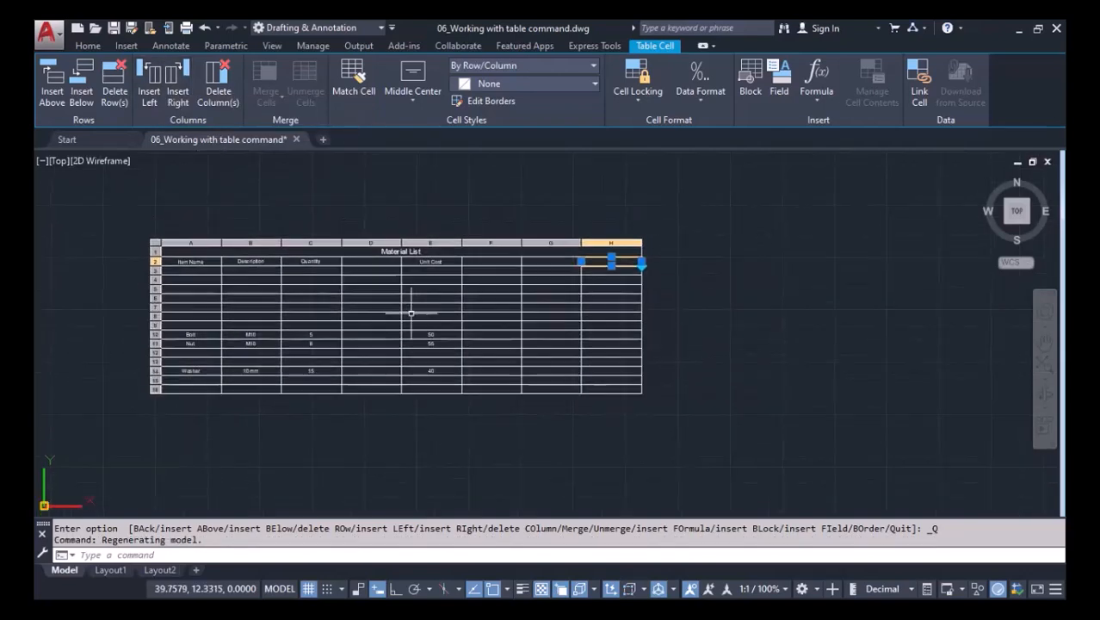
{"action": "key", "text": "Escape"}
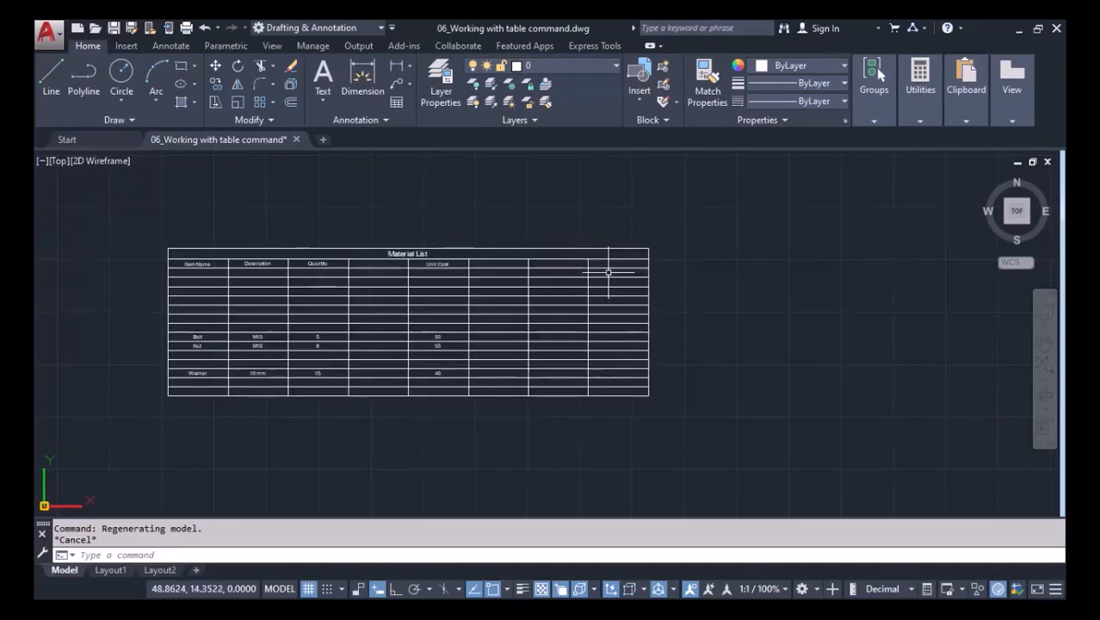
{"action": "left_click", "coordinate": [611, 264]}
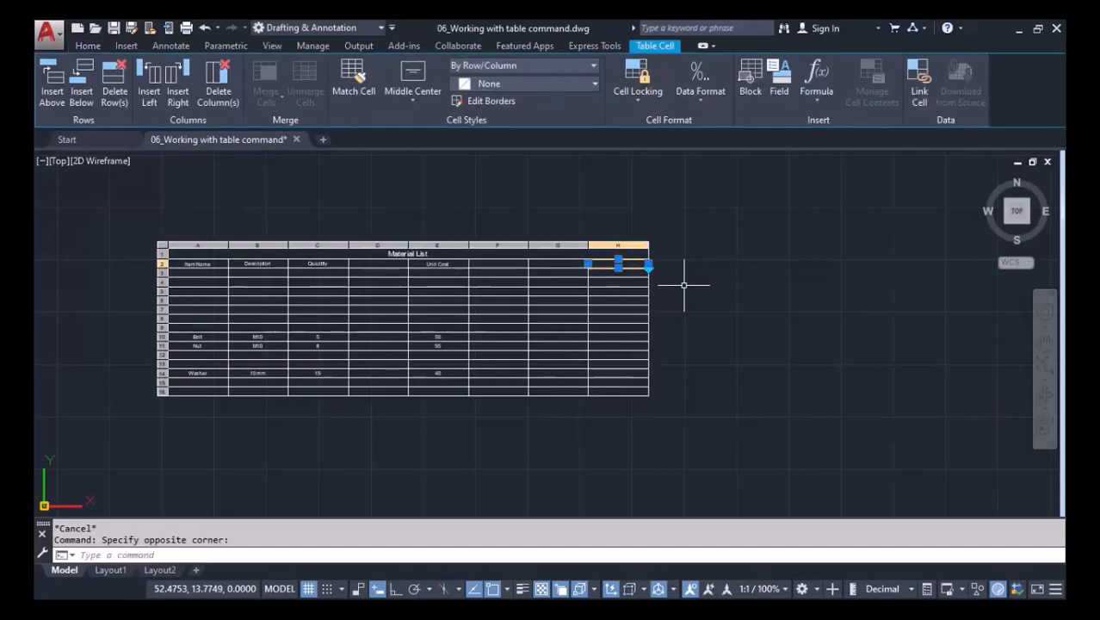
{"action": "left_click", "coordinate": [627, 394], "text": "shift"}
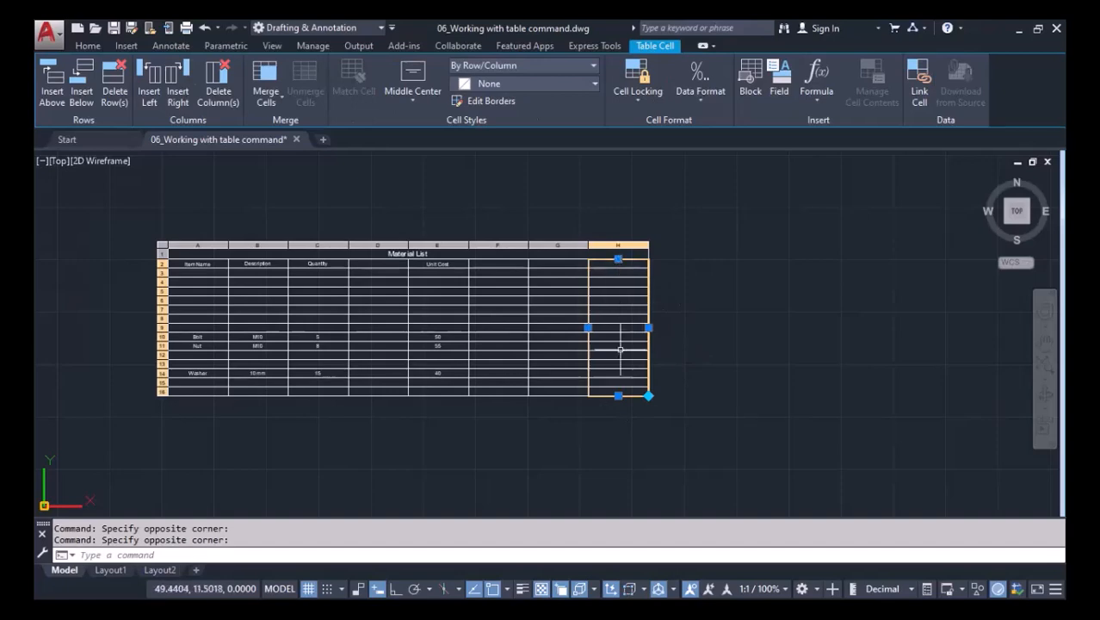
{"action": "left_click", "coordinate": [729, 293]}
{"action": "left_click", "coordinate": [676, 272]}
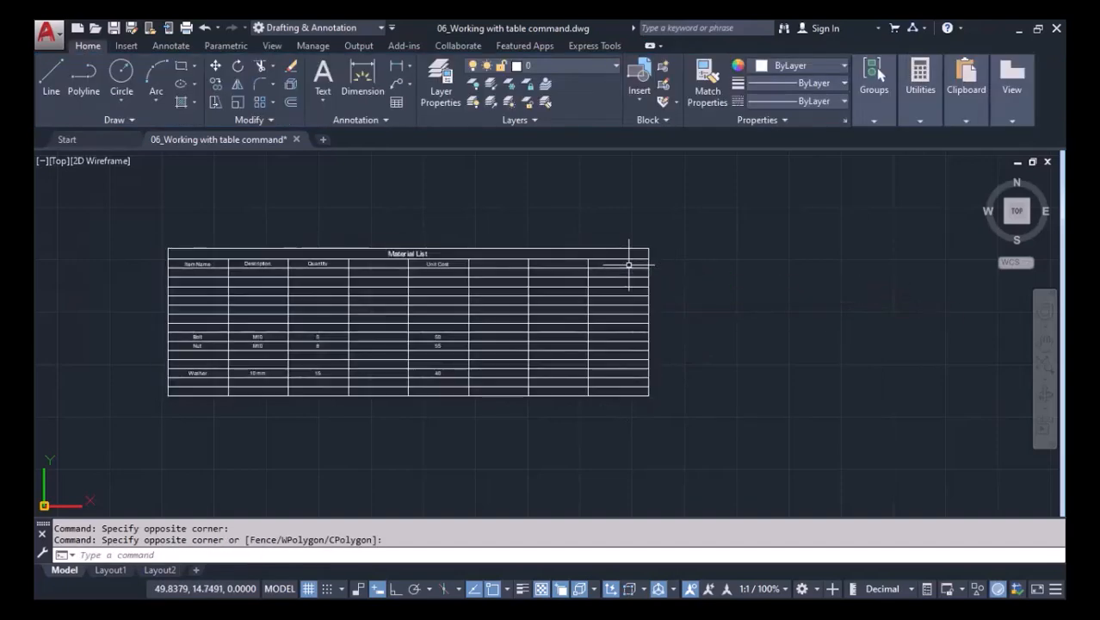
{"action": "left_click", "coordinate": [631, 264]}
{"action": "left_click", "coordinate": [632, 314], "text": "shift"}
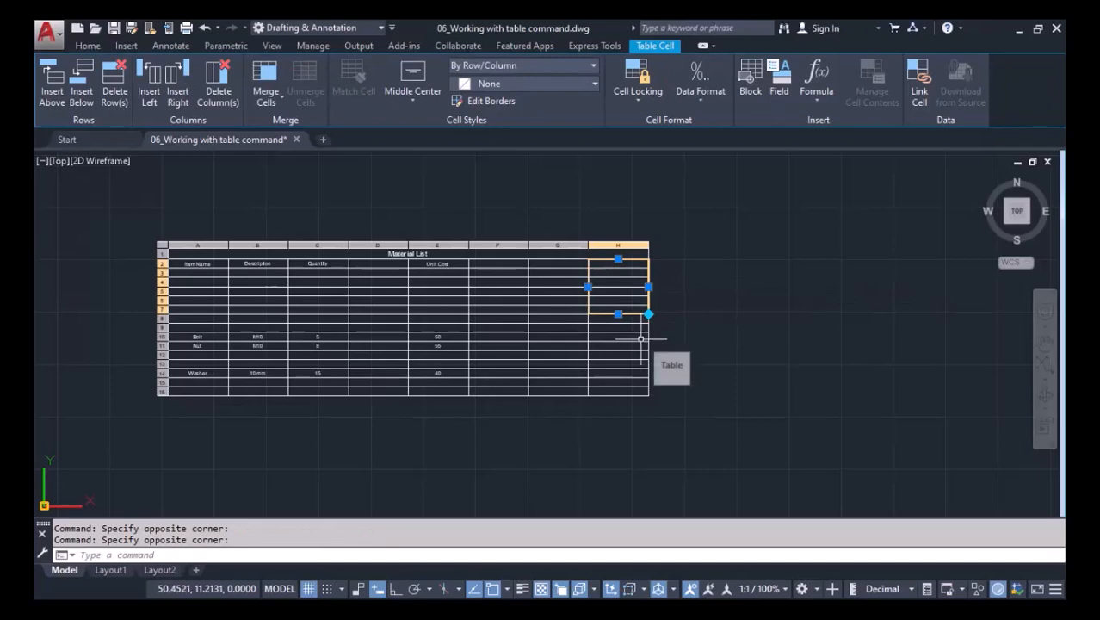
{"action": "key", "text": "Escape"}
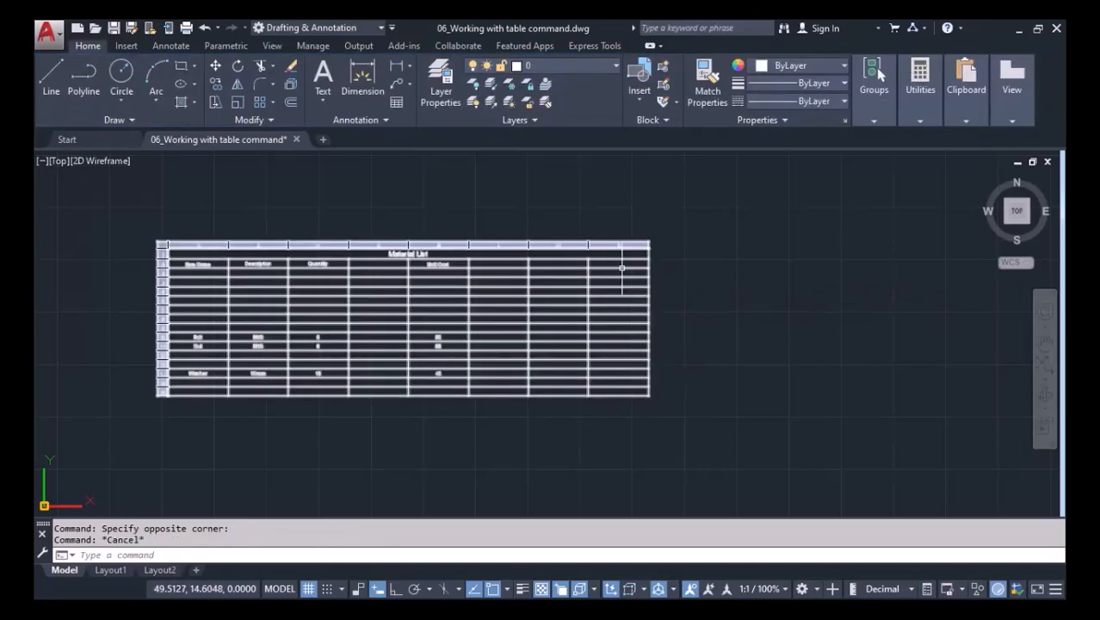
Merge cells H2 to H7 of the last column using Merge By Column
{"action": "left_click", "coordinate": [621, 266]}
{"action": "left_click", "coordinate": [617, 291]}
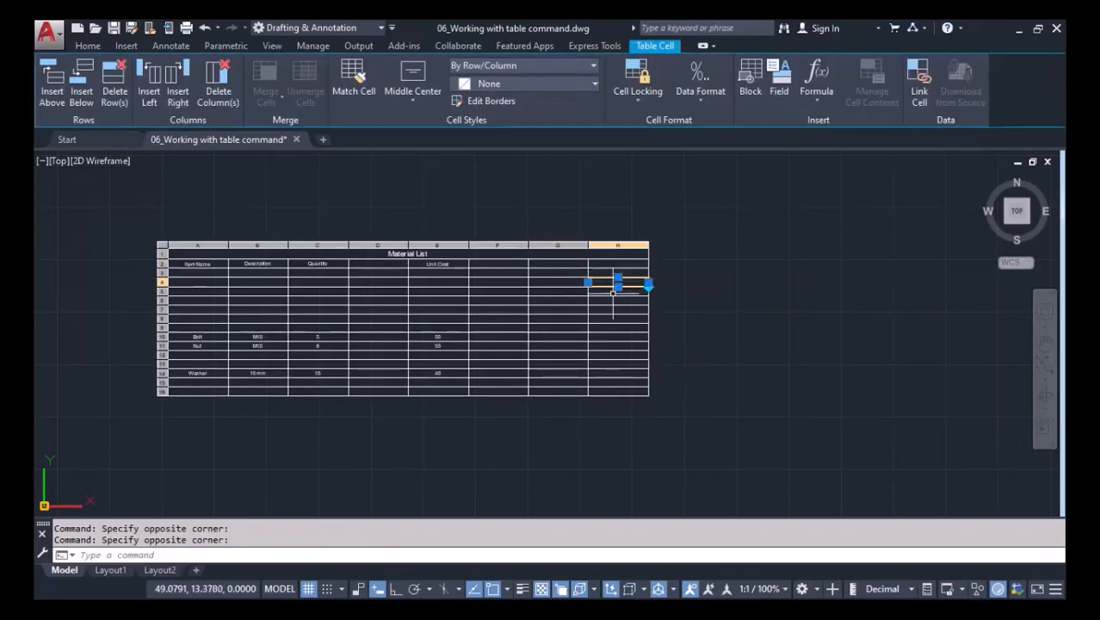
{"action": "left_click", "coordinate": [608, 266]}
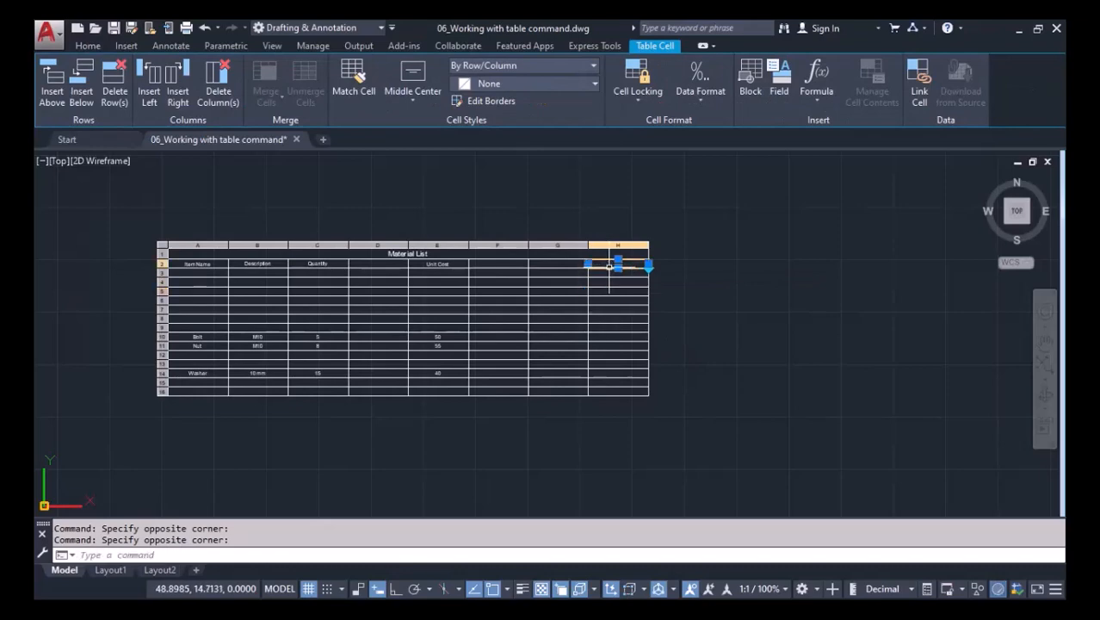
{"action": "left_click", "coordinate": [606, 310], "text": "shift"}
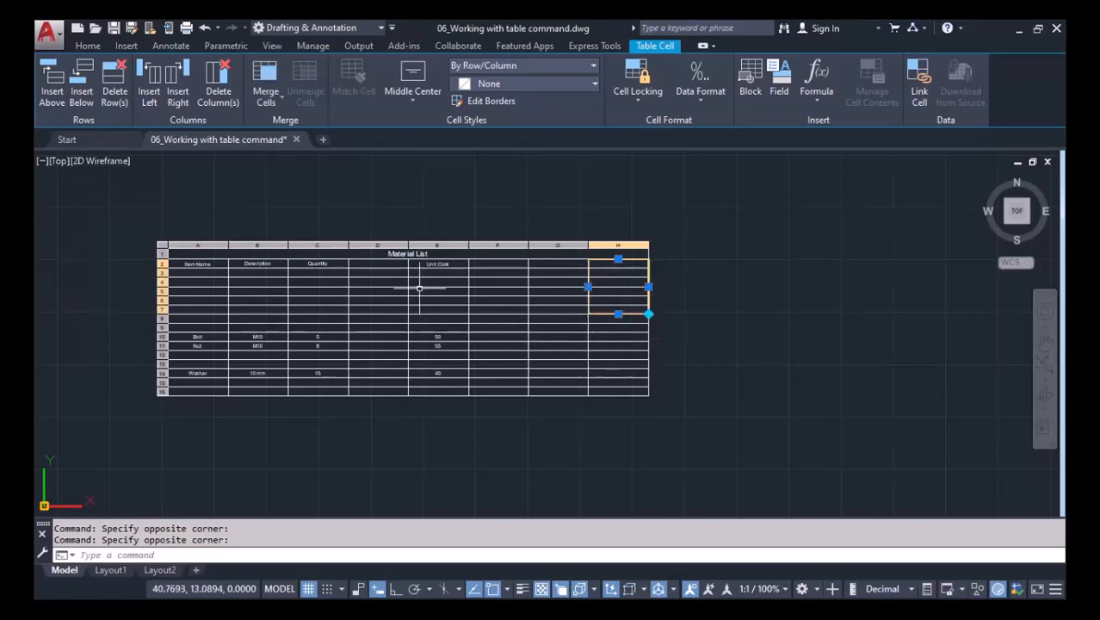
{"action": "left_click", "coordinate": [274, 100]}
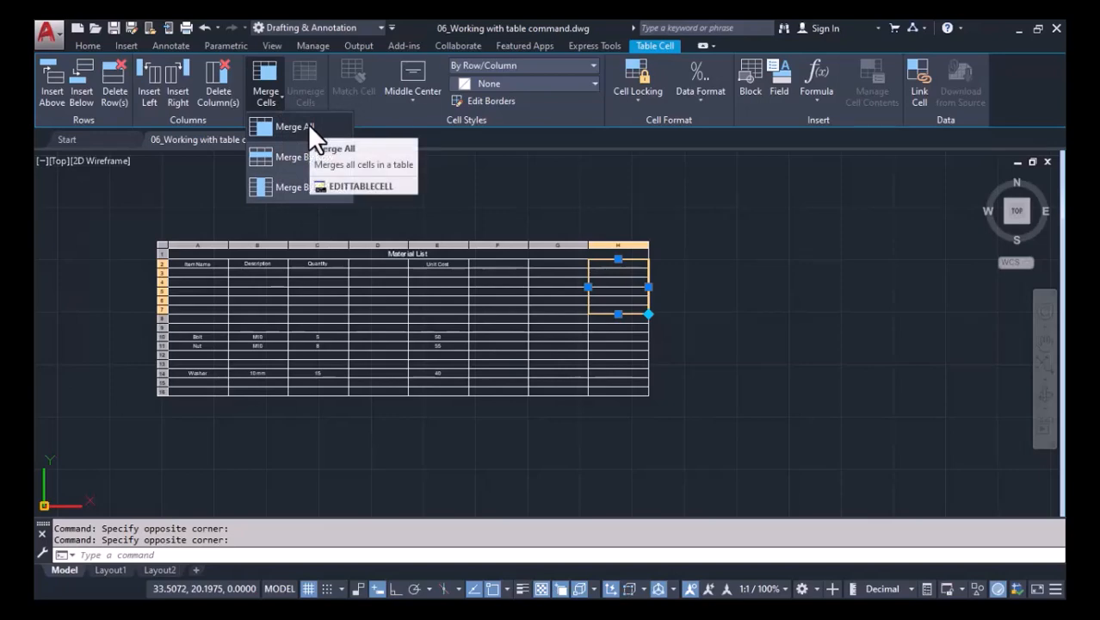
{"action": "left_click", "coordinate": [292, 186]}
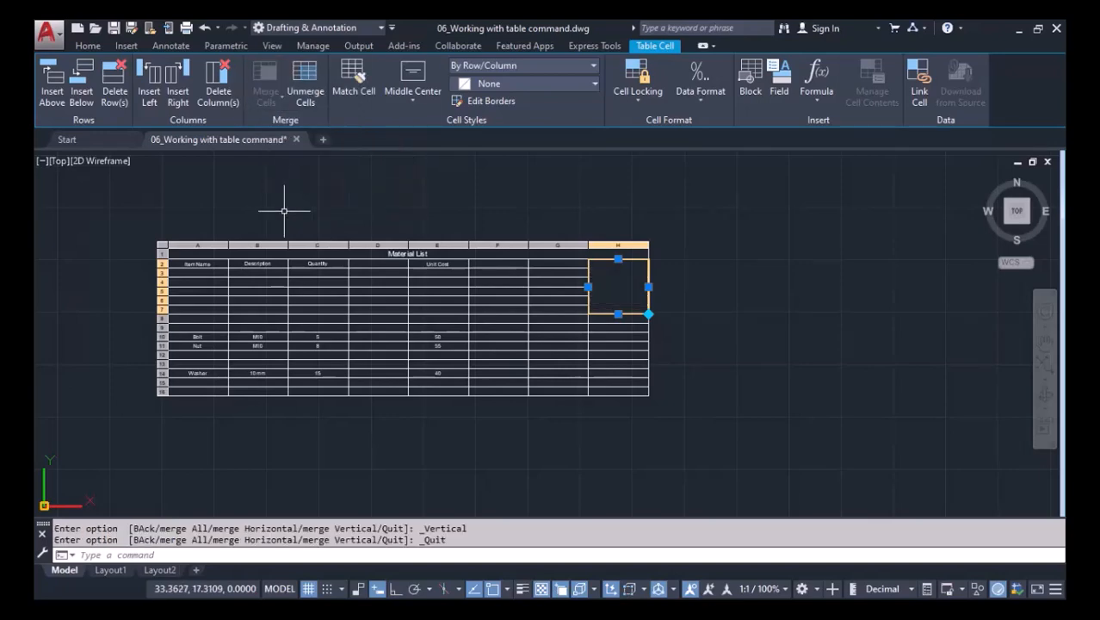
{"action": "key", "text": "Escape"}
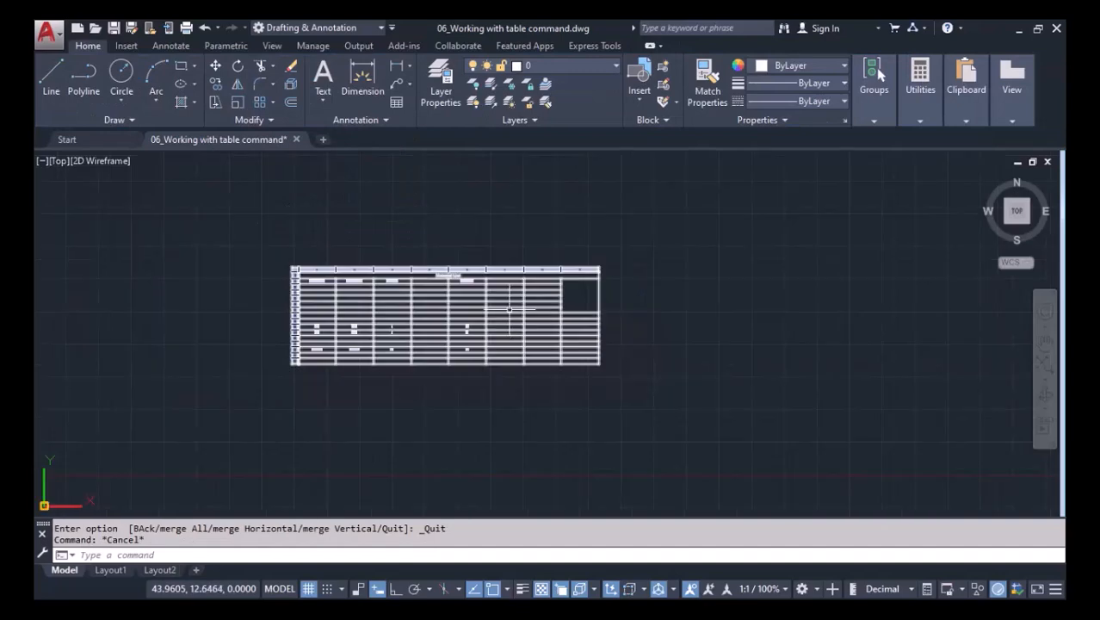
Merge cells E4 to G4 using Merge By Row
{"action": "scroll", "coordinate": [512, 307], "scroll_direction": "up", "scroll_amount": 4}
{"action": "left_click", "coordinate": [334, 251]}
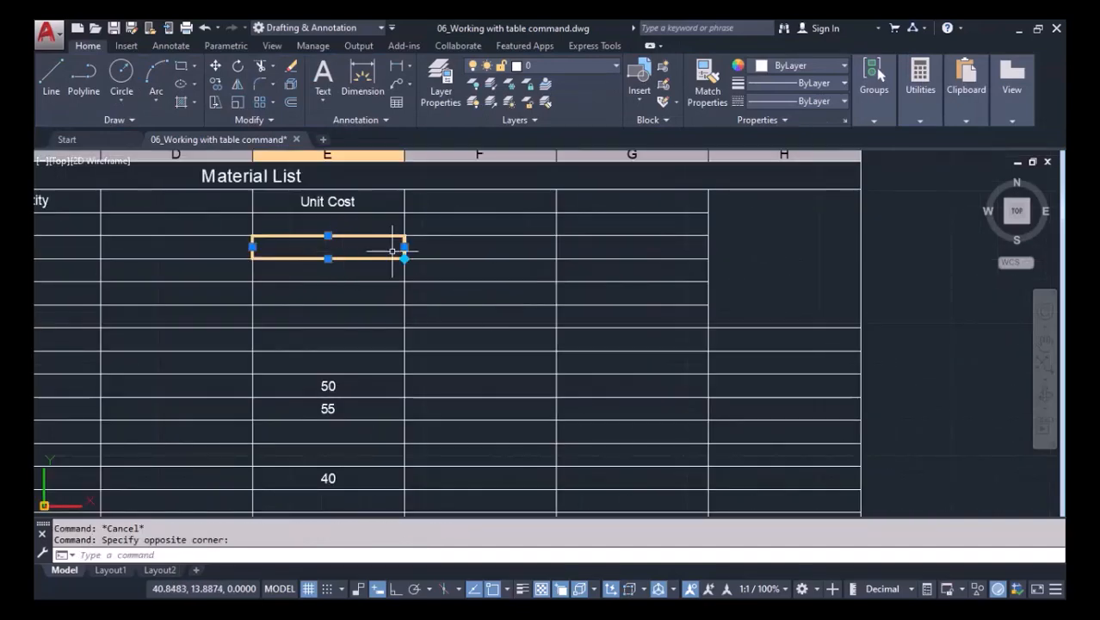
{"action": "left_click", "coordinate": [449, 240]}
{"action": "left_click", "coordinate": [358, 246]}
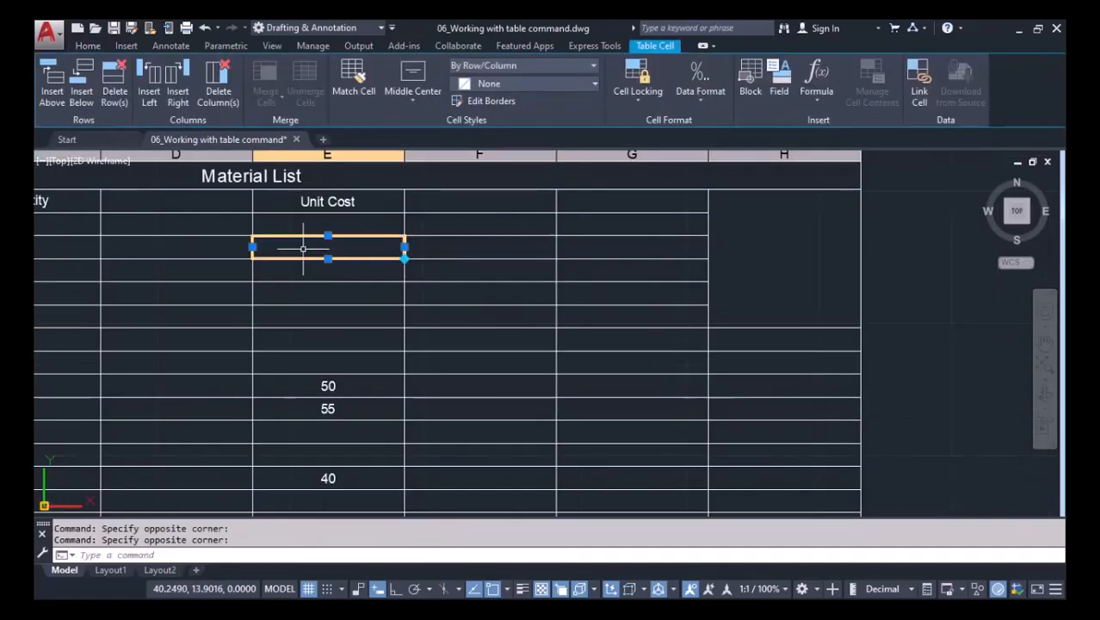
{"action": "left_click_drag", "start_coordinate": [456, 249], "coordinate": [657, 245]}
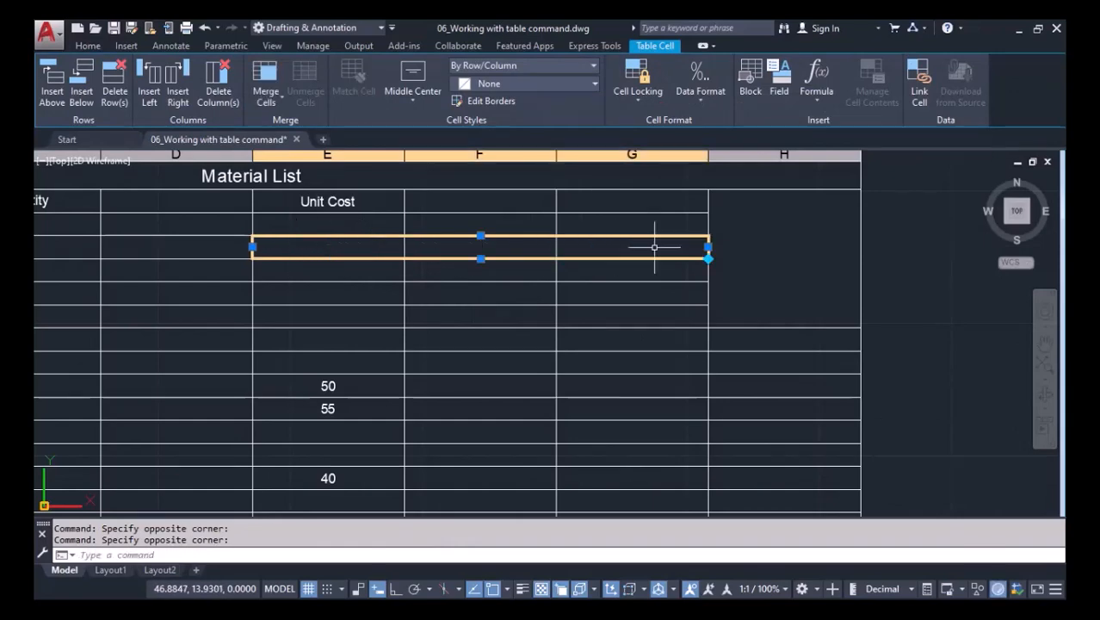
{"action": "left_click", "coordinate": [271, 110]}
{"action": "left_click", "coordinate": [273, 155]}
{"action": "key", "text": "Escape"}
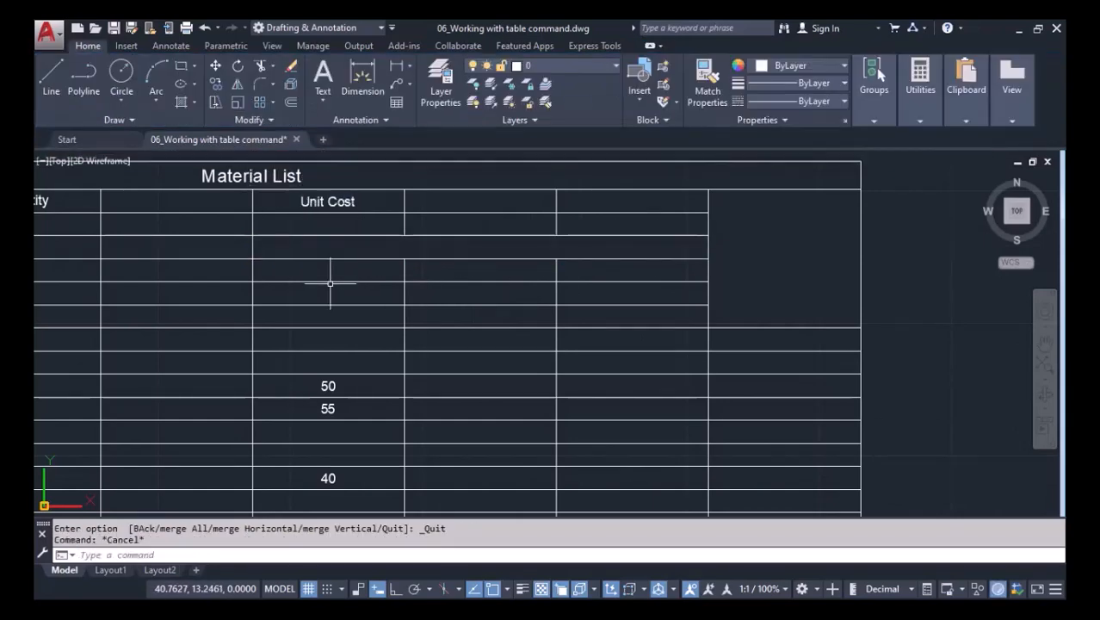
Merge cells E5 to G5 in the row directly below using Merge By Row
{"action": "left_click_drag", "start_coordinate": [323, 274], "coordinate": [648, 278]}
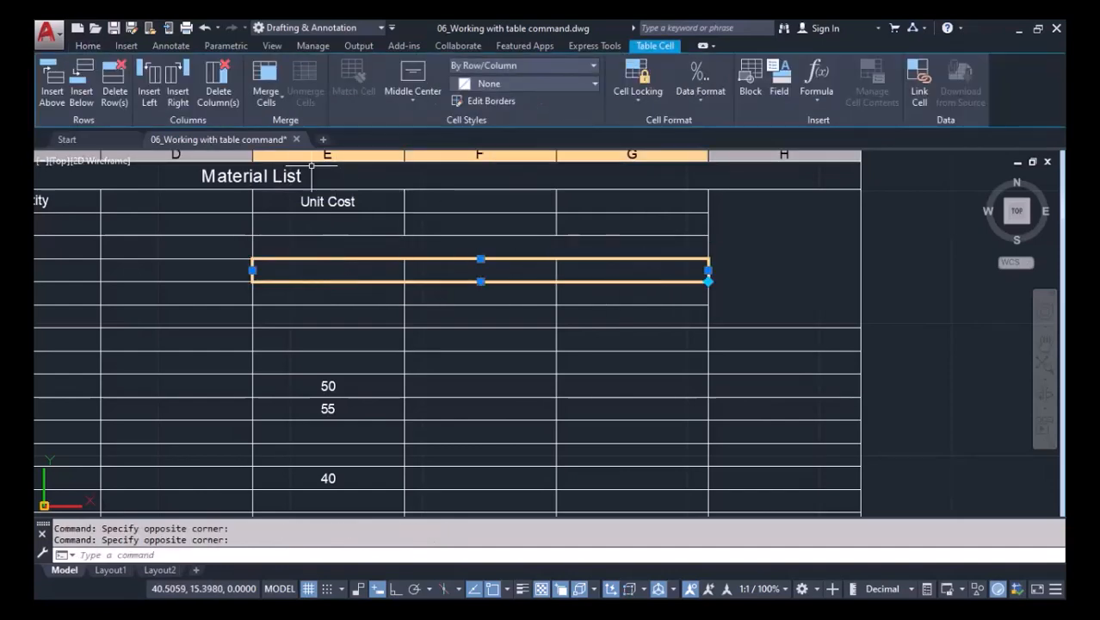
{"action": "left_click", "coordinate": [275, 102]}
{"action": "left_click", "coordinate": [279, 155]}
{"action": "key", "text": "Escape"}
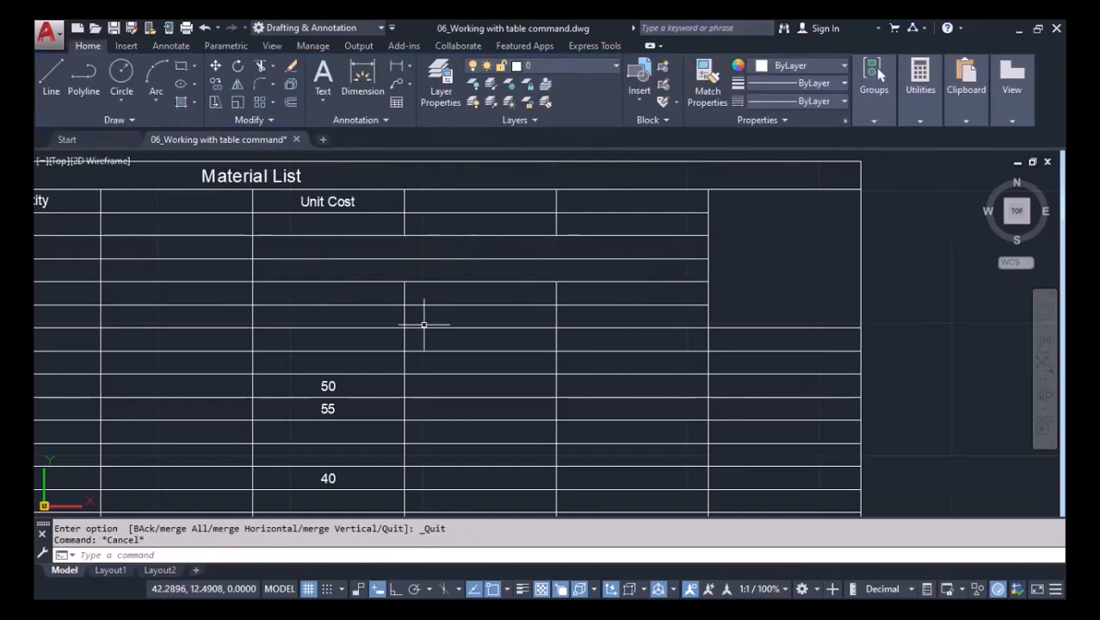
Merge the block of cells F6 to G8 into one cell using Merge All
{"action": "scroll", "coordinate": [508, 314], "scroll_direction": "down", "scroll_amount": 2}
{"action": "middle_click_drag", "start_coordinate": [506, 311], "coordinate": [492, 346]}
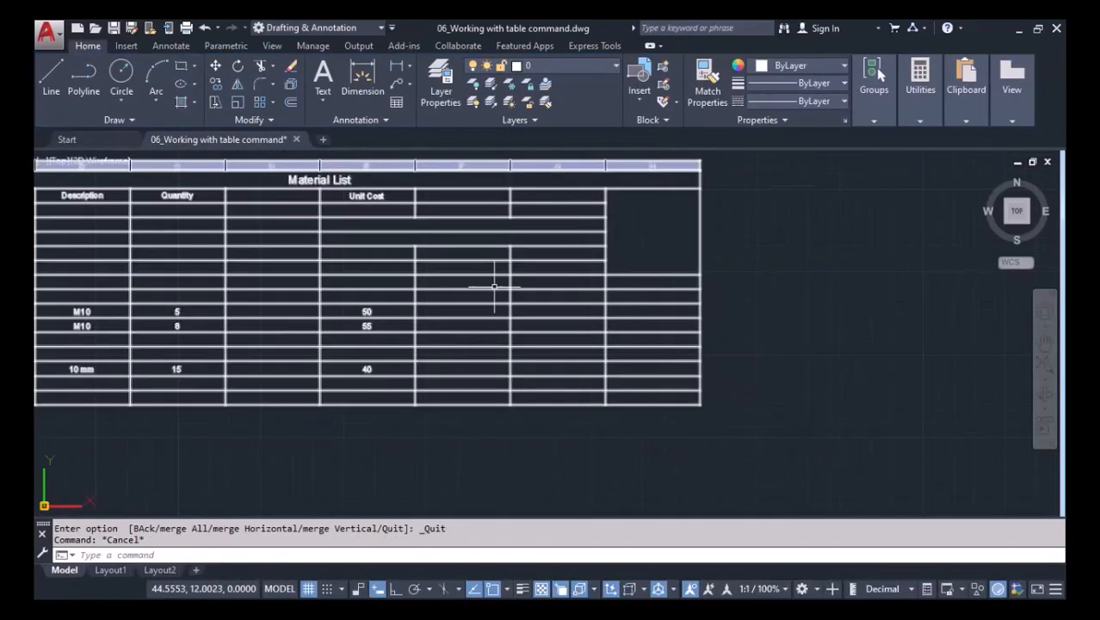
{"action": "scroll", "coordinate": [481, 265], "scroll_direction": "up", "scroll_amount": 2}
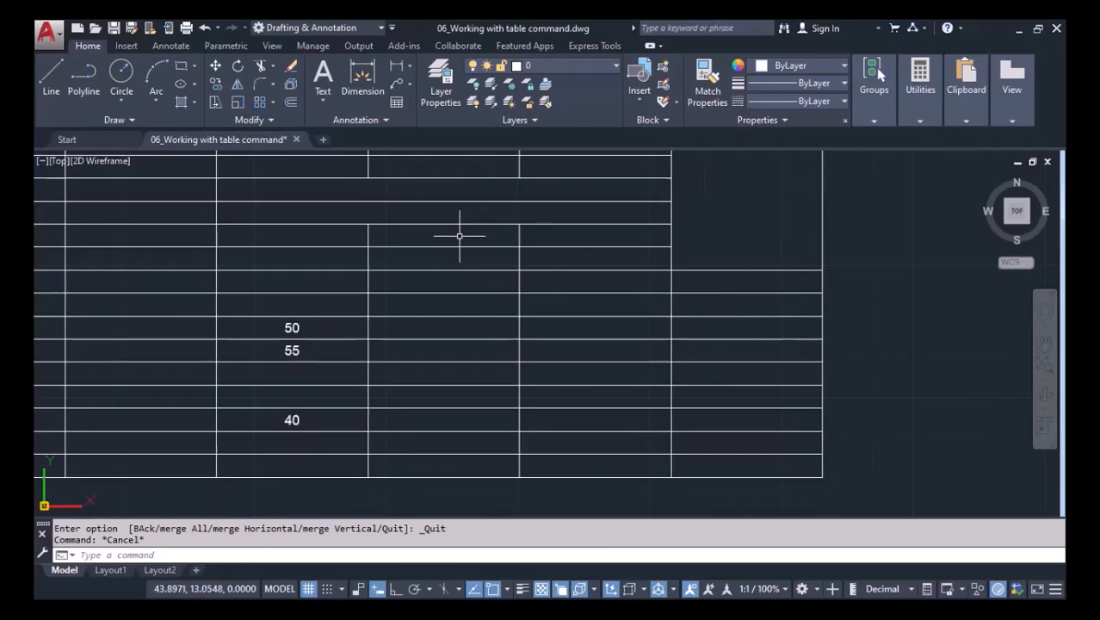
{"action": "left_click", "coordinate": [461, 232]}
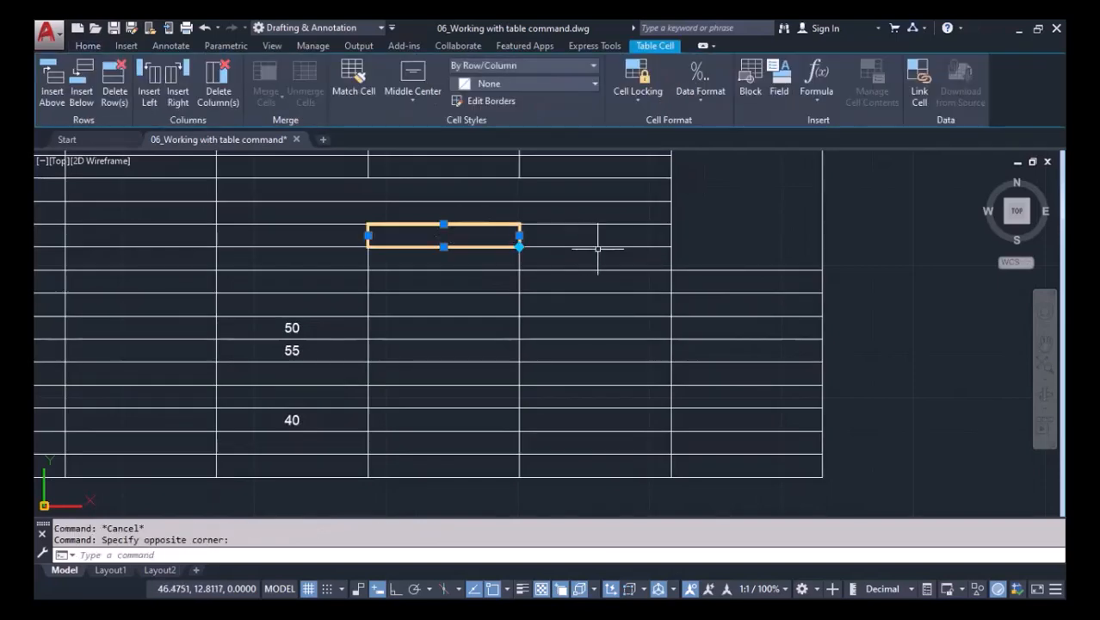
{"action": "left_click_drag", "start_coordinate": [622, 229], "coordinate": [460, 291]}
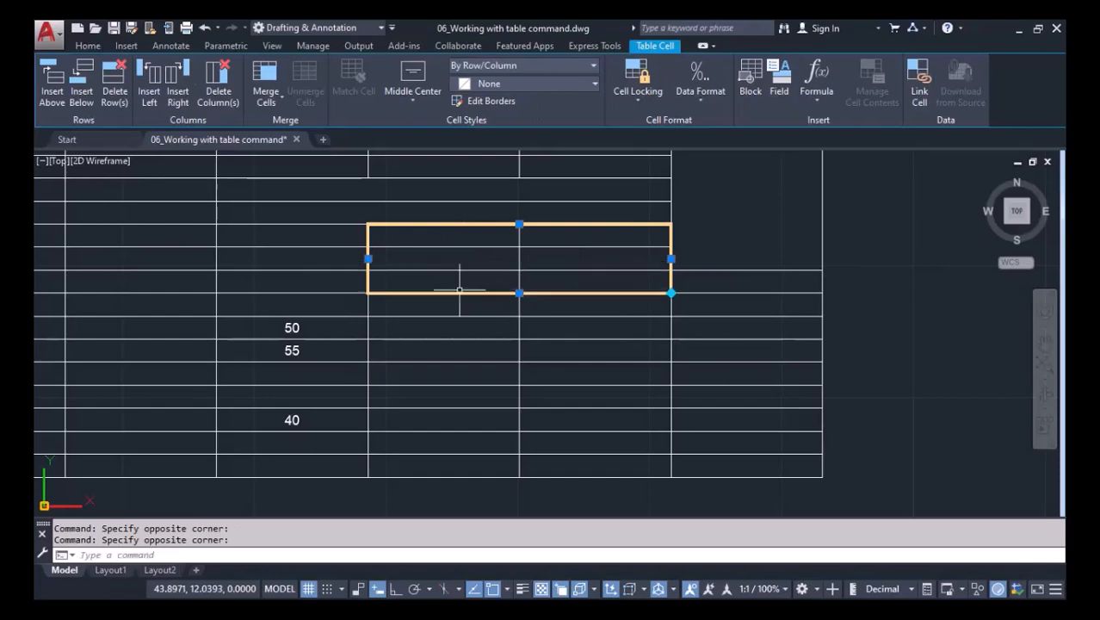
{"action": "left_click", "coordinate": [276, 98]}
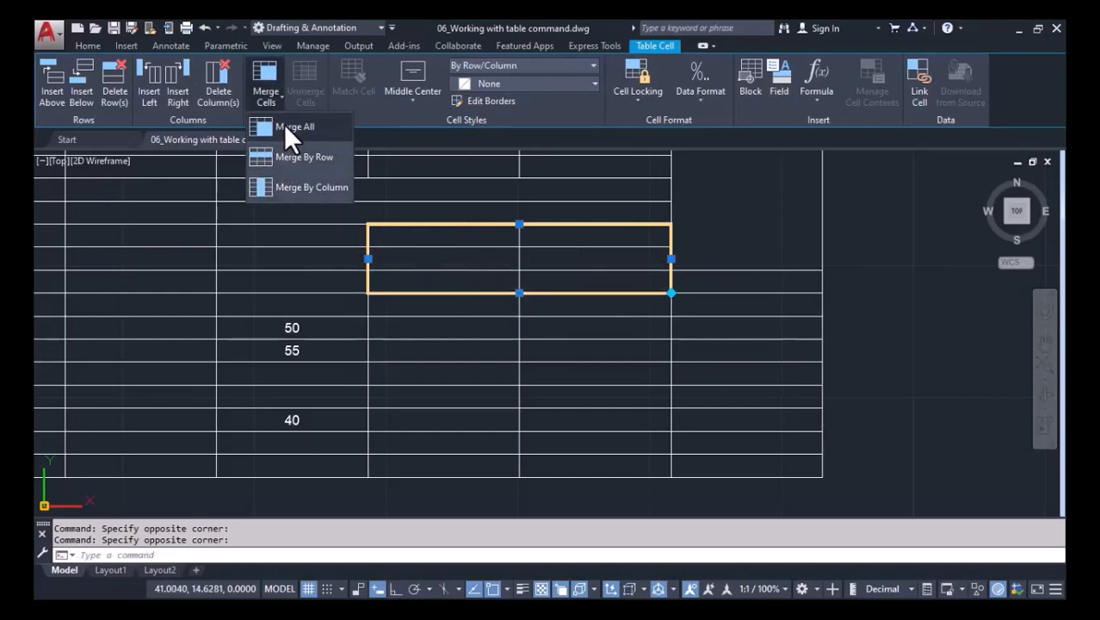
{"action": "left_click", "coordinate": [285, 124]}
{"action": "key", "text": "Escape"}
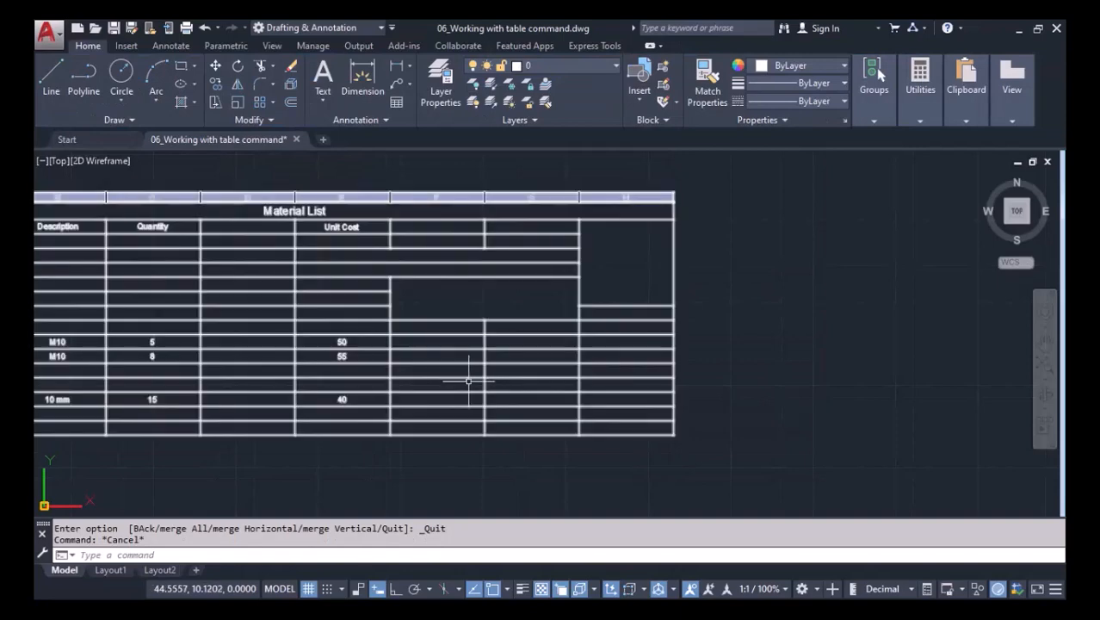
Unmerge the merged cell spanning E4 to G4
{"action": "scroll", "coordinate": [469, 381], "scroll_direction": "down", "scroll_amount": 2}
{"action": "scroll", "coordinate": [567, 370], "scroll_direction": "up", "scroll_amount": 2}
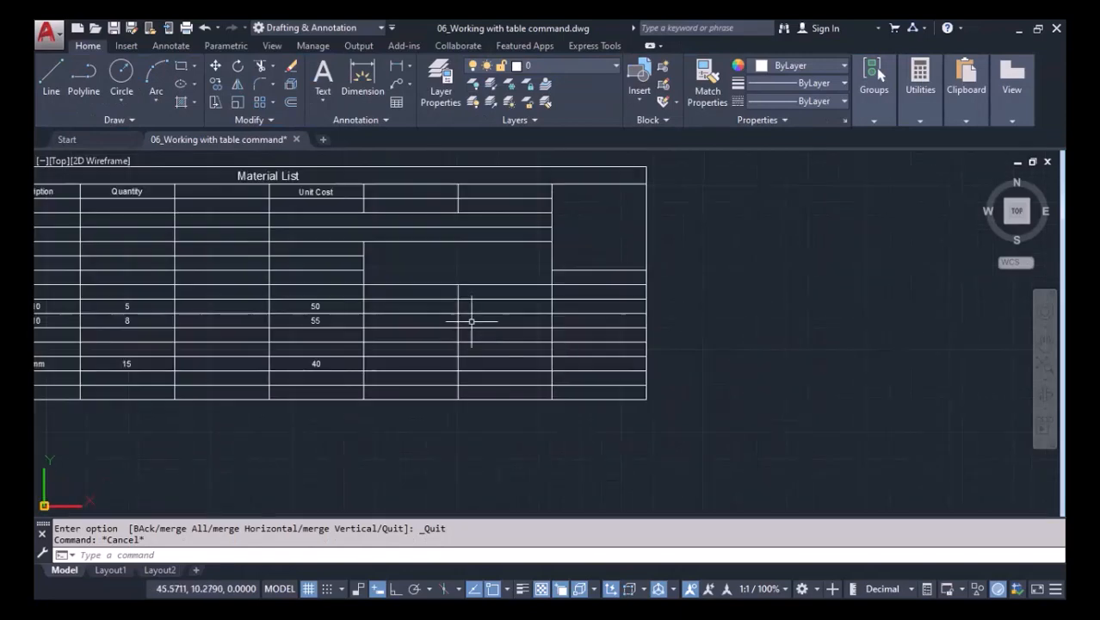
{"action": "middle_click_drag", "start_coordinate": [530, 339], "coordinate": [517, 358]}
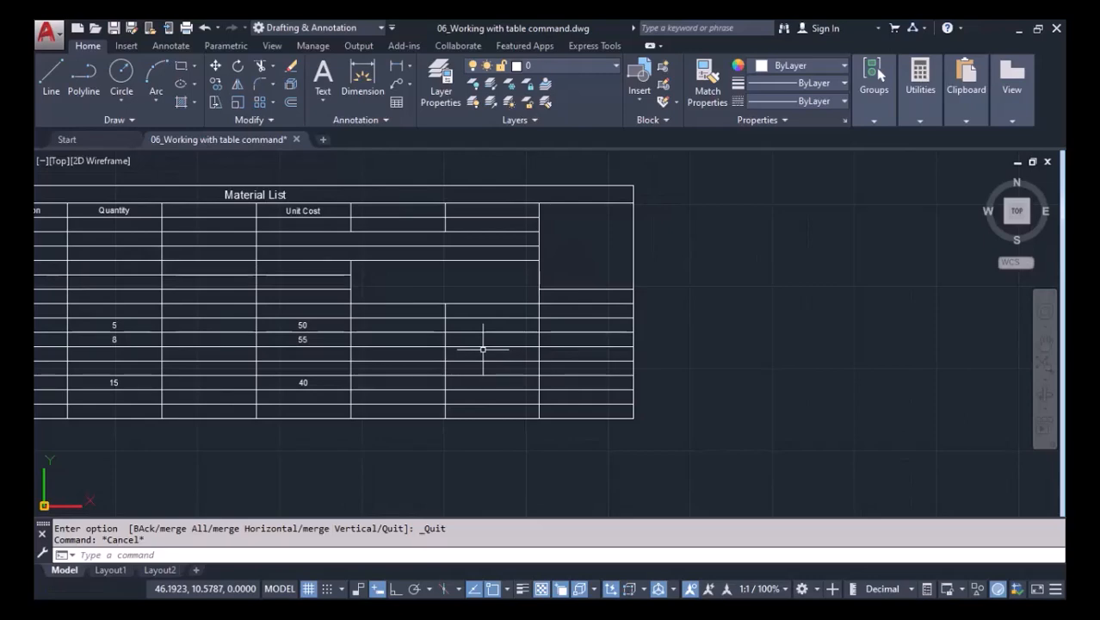
{"action": "left_click", "coordinate": [466, 239]}
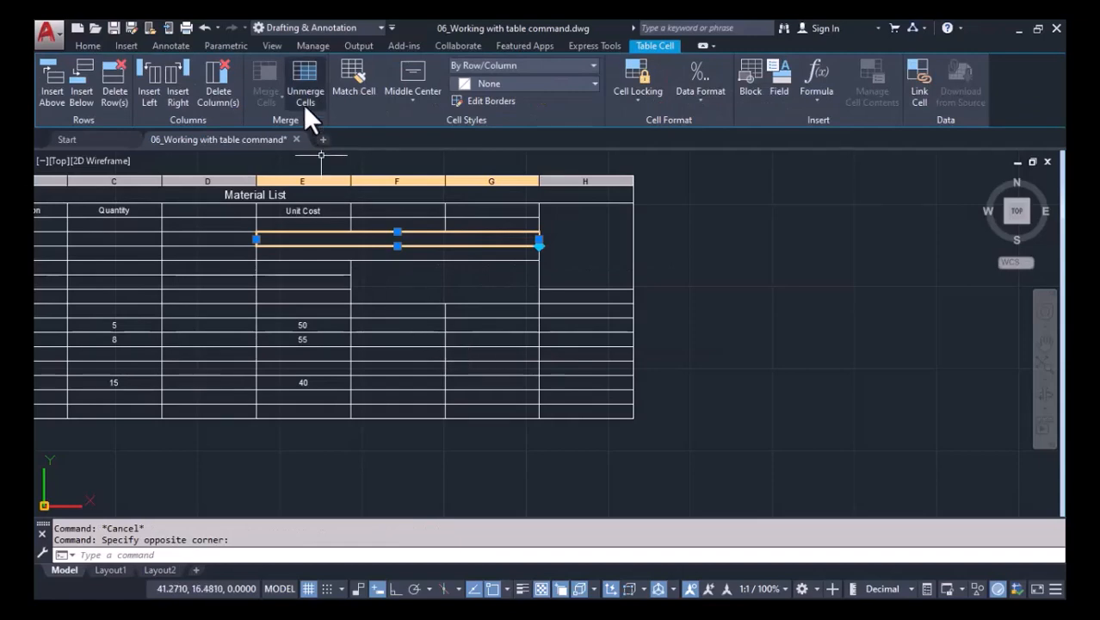
{"action": "left_click", "coordinate": [305, 76]}
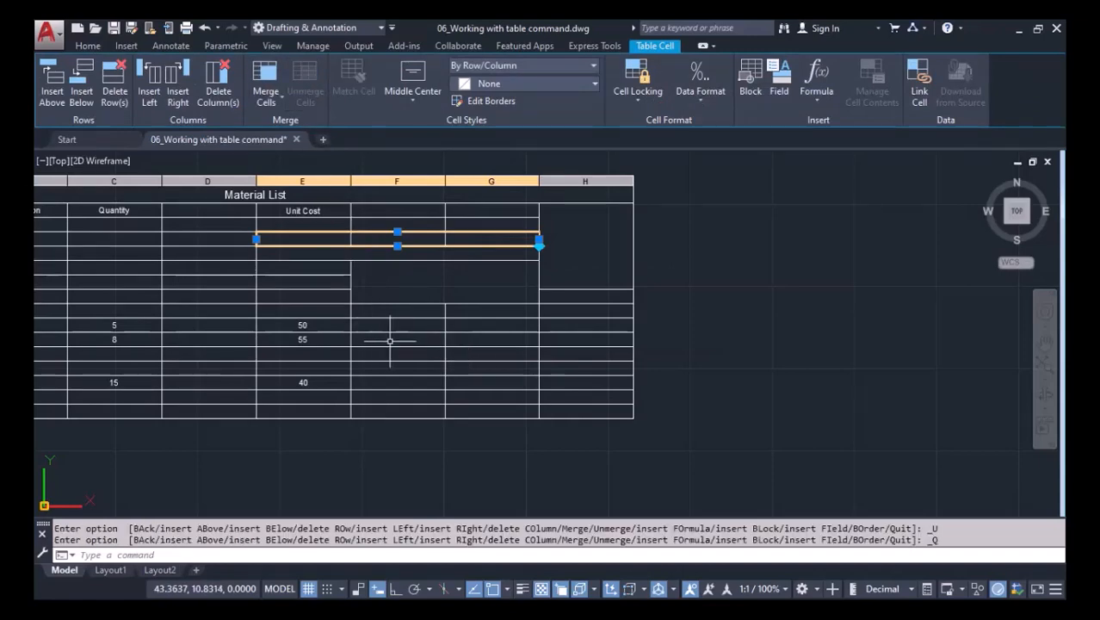
{"action": "key", "text": "Escape"}
Unmerge the large merged block spanning F6 to G8
{"action": "left_click", "coordinate": [429, 284]}
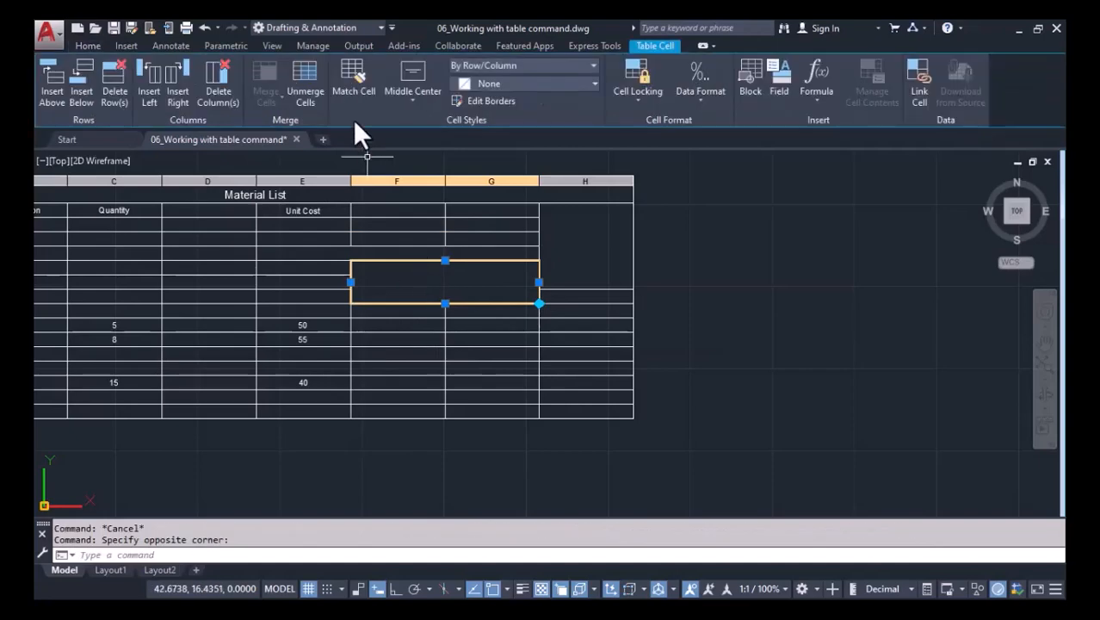
{"action": "left_click", "coordinate": [308, 76]}
{"action": "key", "text": "Escape"}
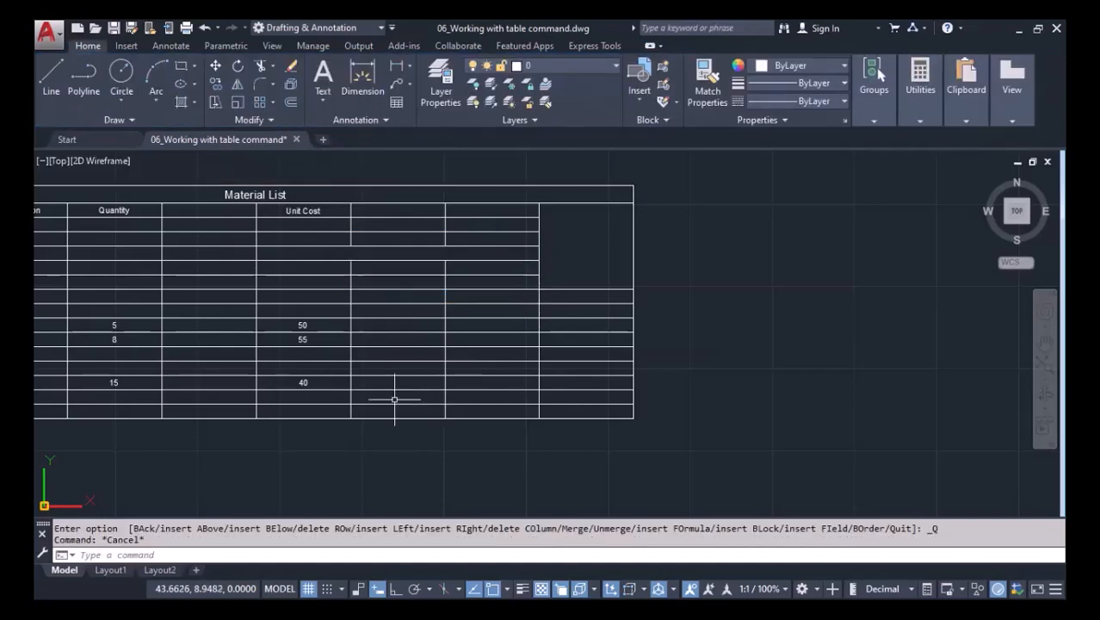
Delete columns D to H so that the table ends with the Quantity column
{"action": "middle_click_drag", "start_coordinate": [392, 396], "coordinate": [540, 386]}
{"action": "left_click", "coordinate": [704, 229]}
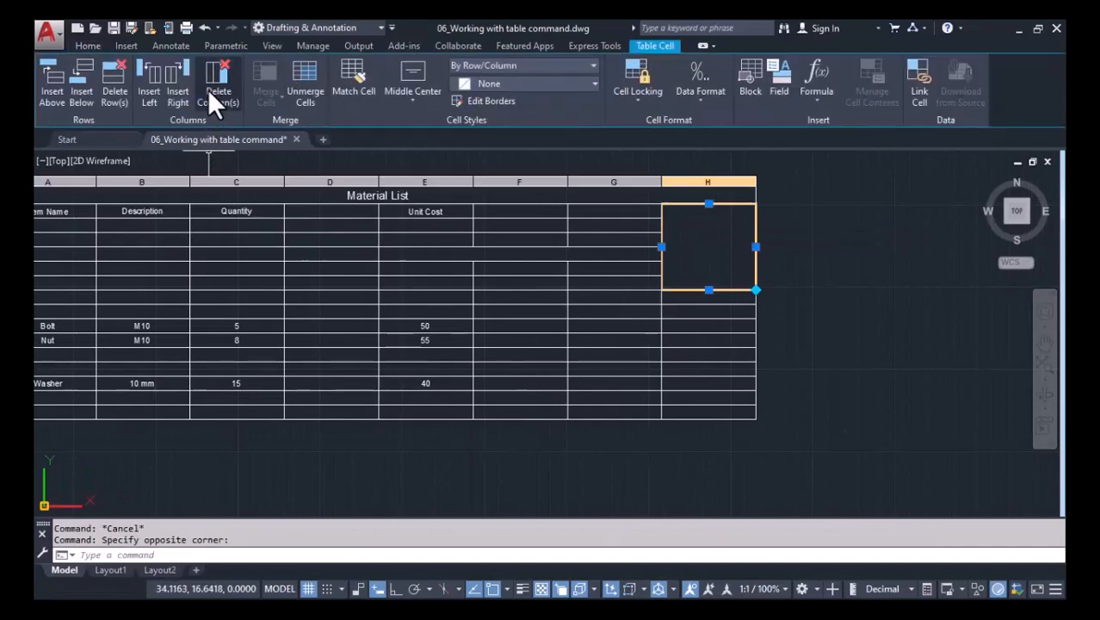
{"action": "left_click", "coordinate": [214, 84]}
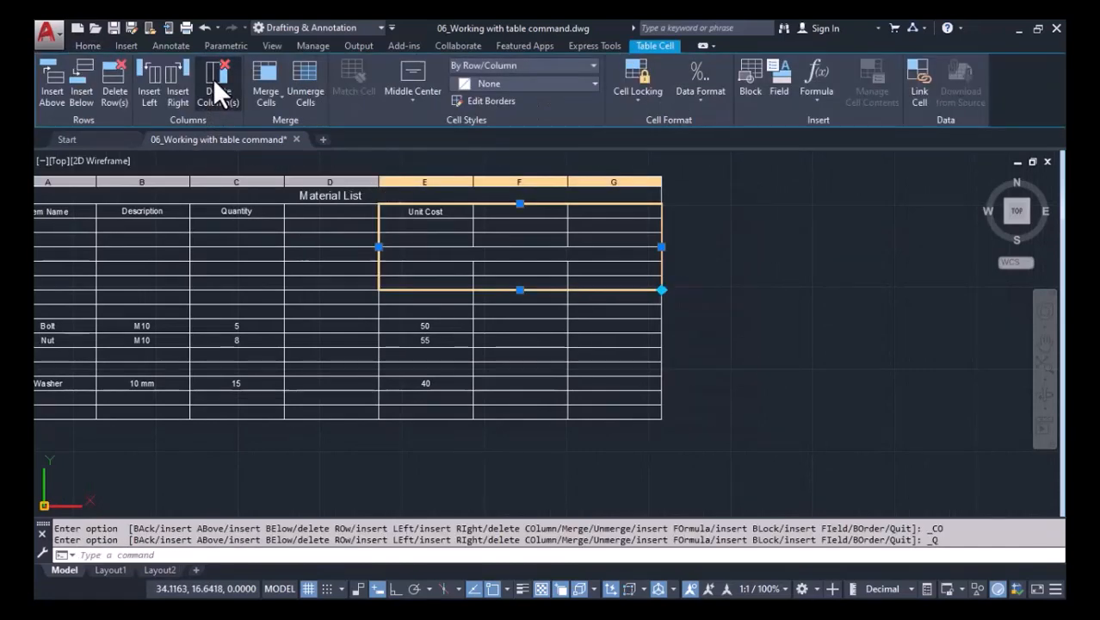
{"action": "left_click", "coordinate": [213, 79]}
{"action": "left_click", "coordinate": [213, 78]}
{"action": "middle_click_drag", "start_coordinate": [328, 196], "coordinate": [458, 220]}
{"action": "left_click", "coordinate": [319, 271]}
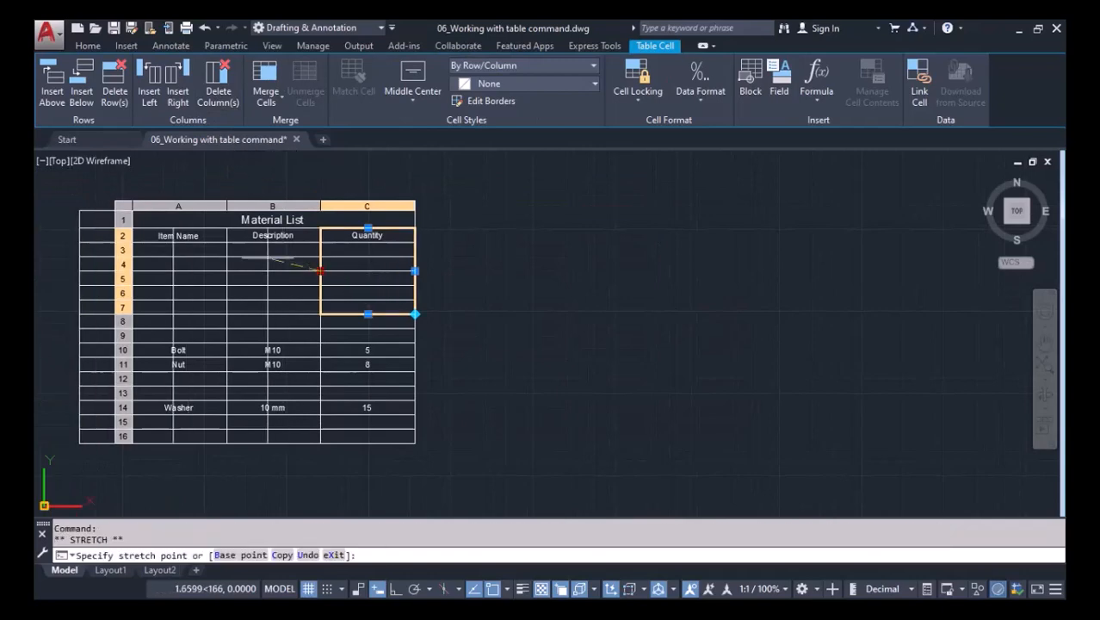
{"action": "key", "text": "Escape"}
{"action": "key", "text": "Escape"}
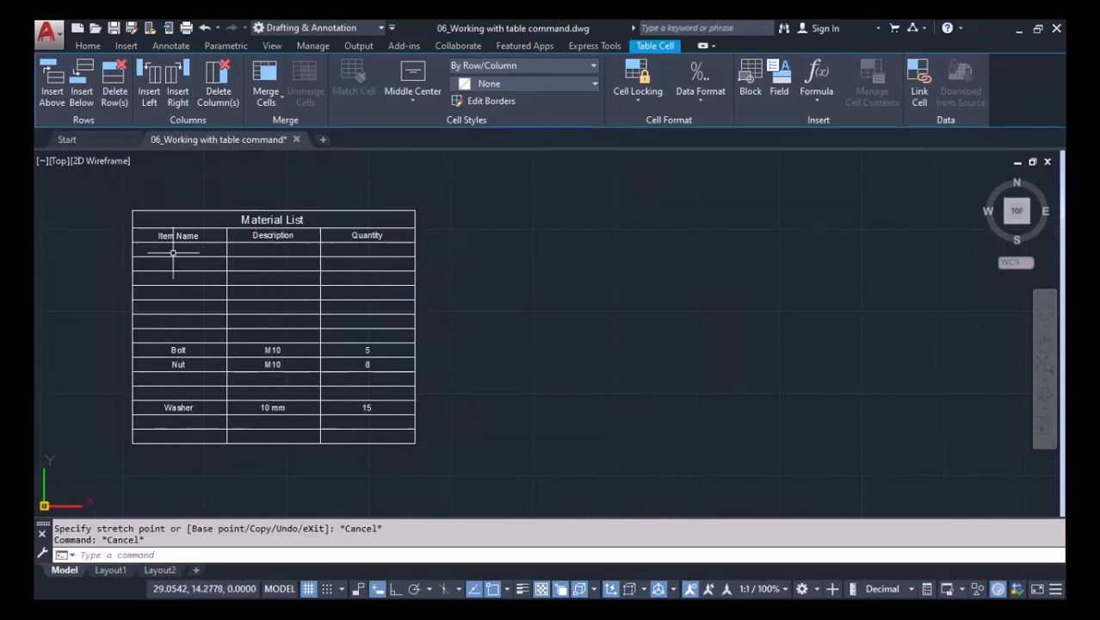
Delete the seven blank rows between the header row and the Bolt row
{"action": "left_click", "coordinate": [178, 249]}
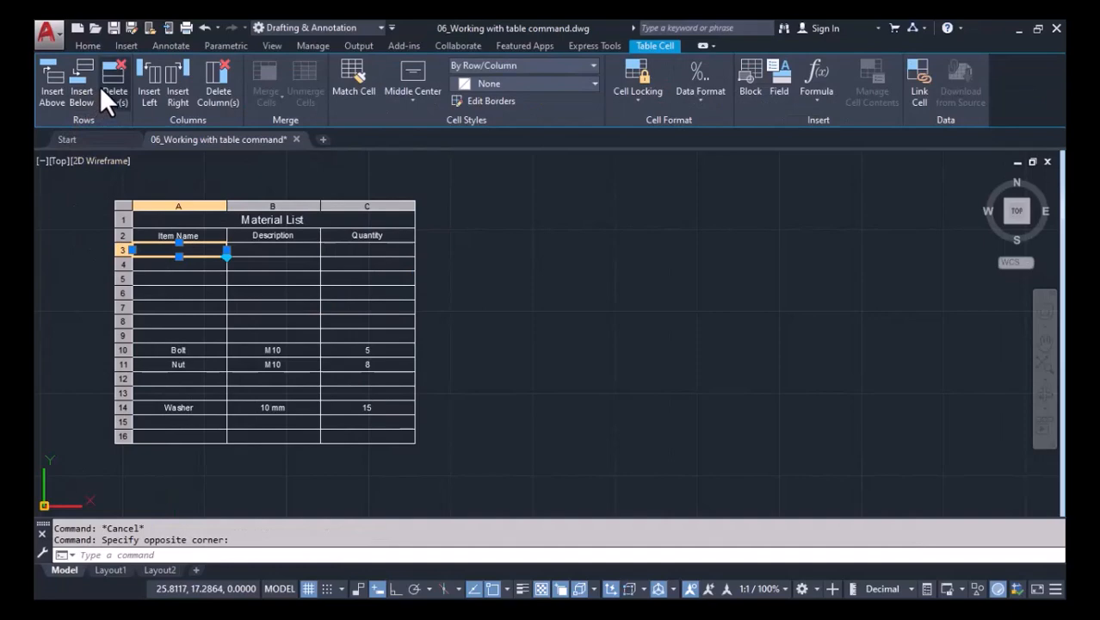
{"action": "left_click", "coordinate": [100, 87]}
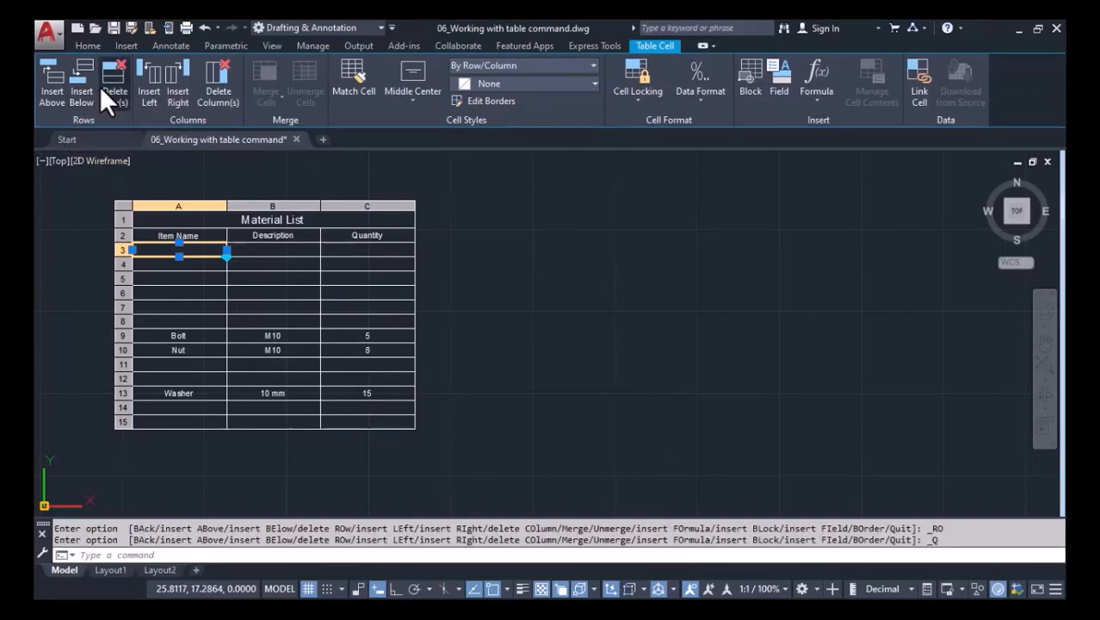
{"action": "left_click", "coordinate": [100, 86]}
{"action": "left_click", "coordinate": [100, 87]}
{"action": "left_click", "coordinate": [100, 86]}
{"action": "left_click", "coordinate": [100, 86]}
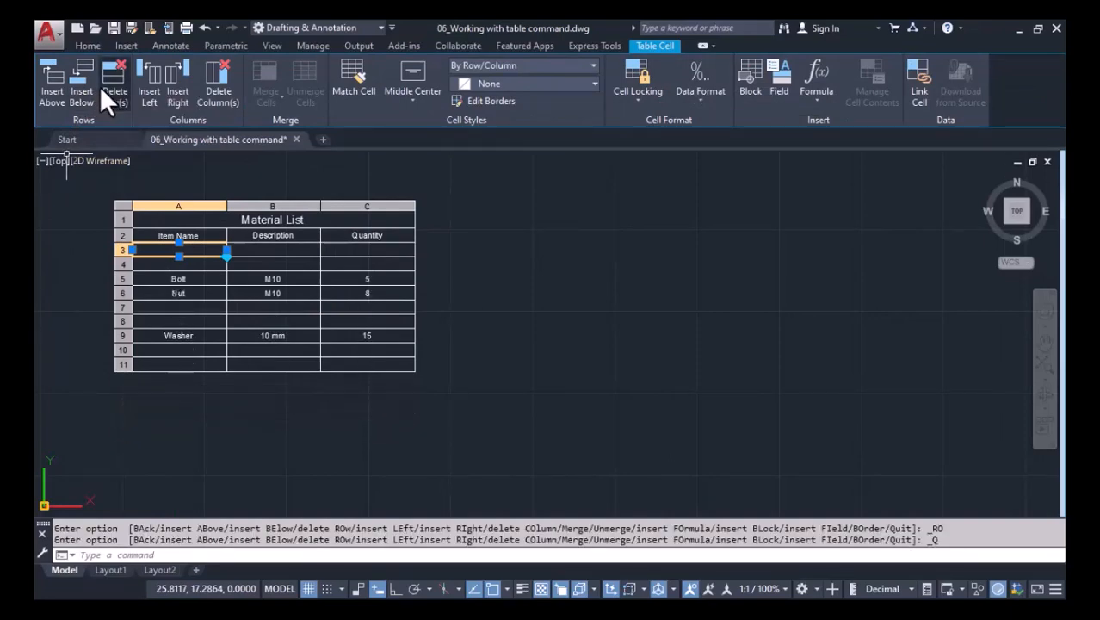
{"action": "left_click", "coordinate": [100, 86]}
{"action": "left_click", "coordinate": [100, 86]}
Delete the two blank rows between Nut and Washer and one of the two blank rows below Washer
{"action": "left_click", "coordinate": [151, 275]}
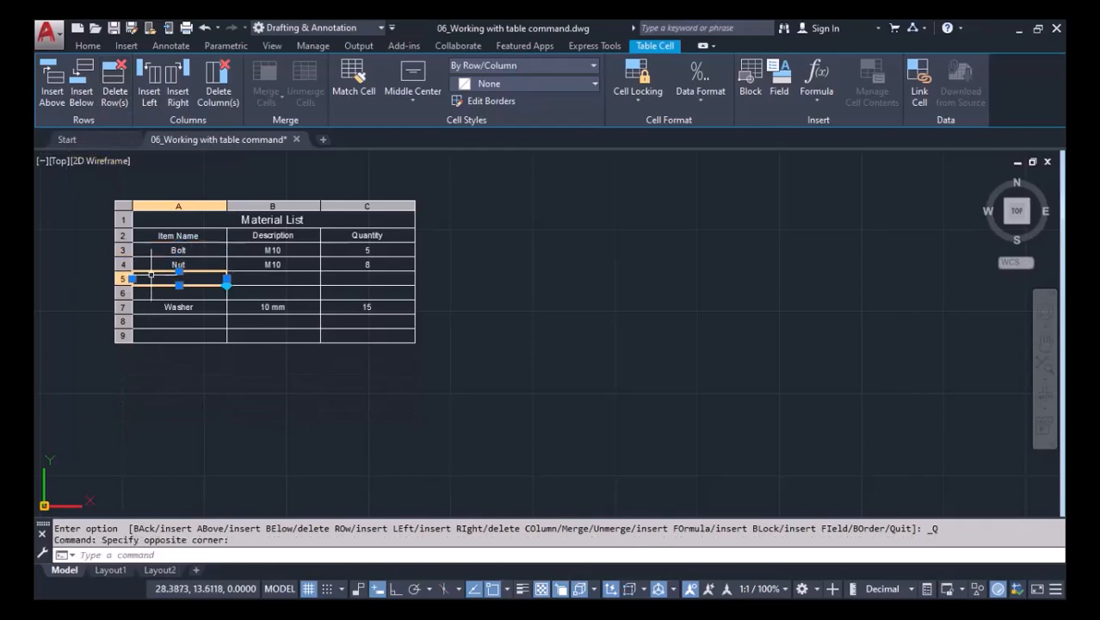
{"action": "left_click", "coordinate": [118, 82]}
{"action": "left_click", "coordinate": [137, 229]}
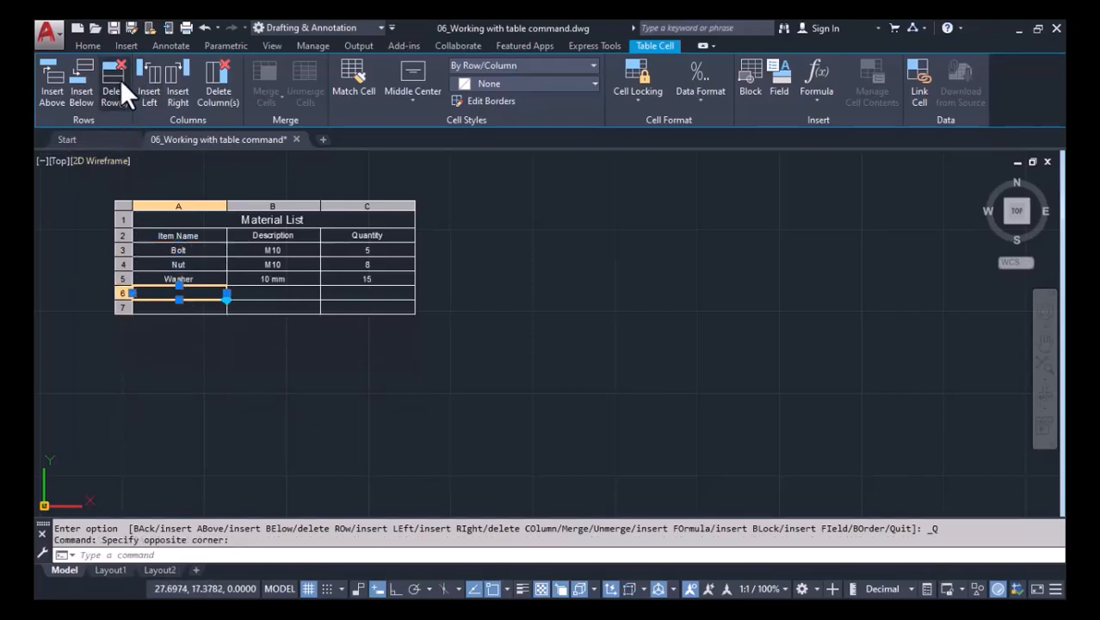
{"action": "left_click", "coordinate": [273, 293]}
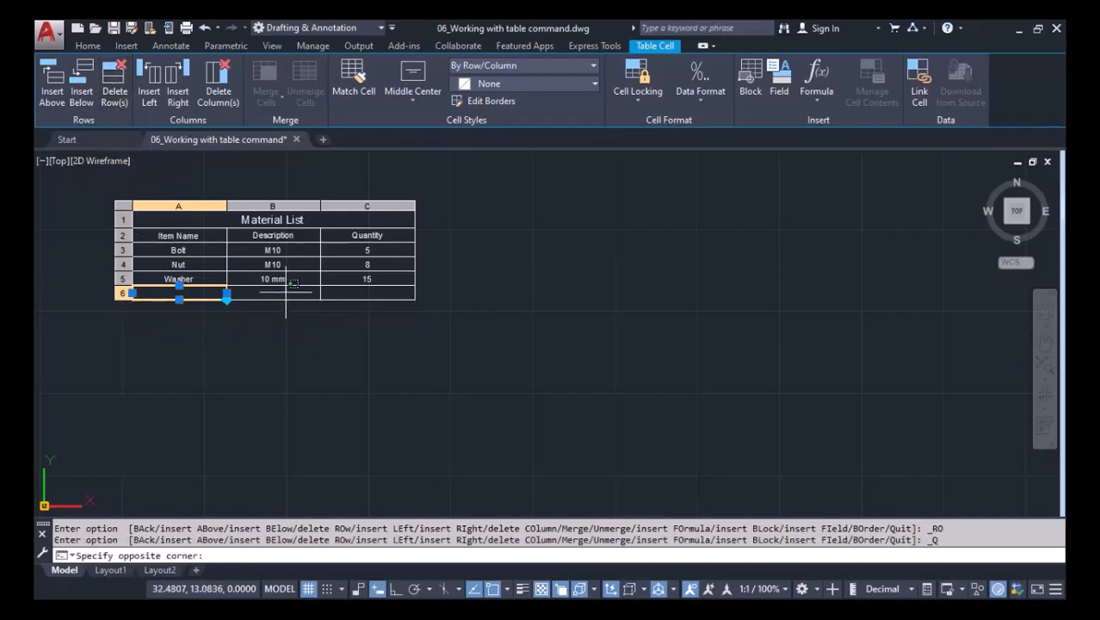
{"action": "key", "text": "Escape"}
Widen the Description column slightly by stretching the edge grips of its header cell
{"action": "scroll", "coordinate": [204, 288], "scroll_direction": "up", "scroll_amount": 4}
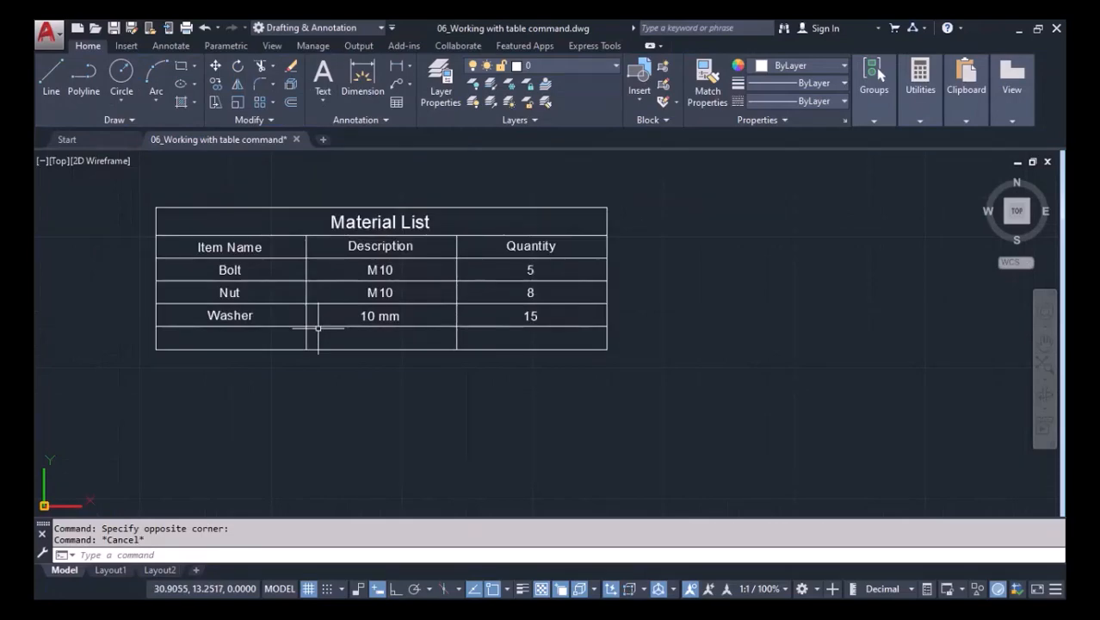
{"action": "left_click", "coordinate": [310, 250]}
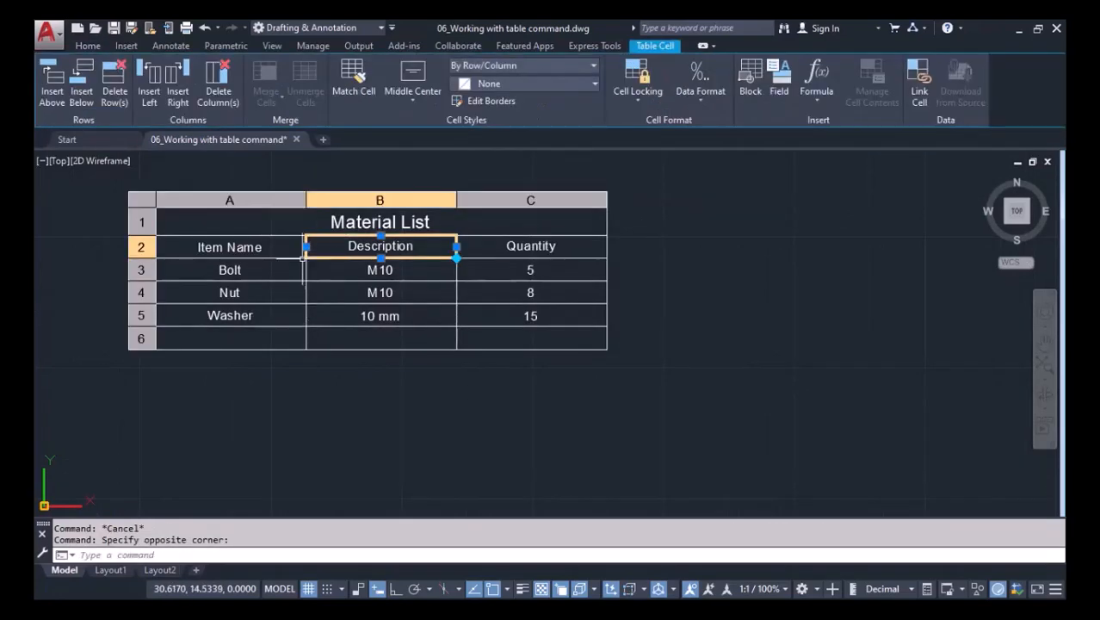
{"action": "scroll", "coordinate": [303, 257], "scroll_direction": "up", "scroll_amount": 4}
{"action": "left_click", "coordinate": [306, 239]}
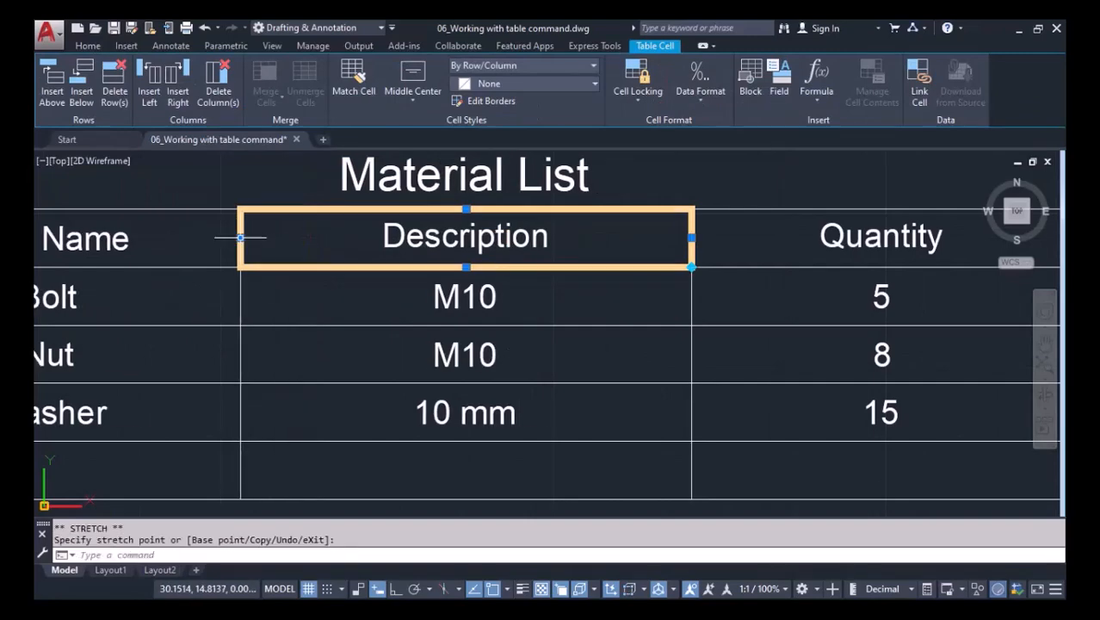
{"action": "scroll", "coordinate": [374, 311], "scroll_direction": "down", "scroll_amount": 2}
{"action": "middle_click_drag", "start_coordinate": [551, 297], "coordinate": [507, 311]}
{"action": "left_click", "coordinate": [408, 271]}
Stretch the header row's lower edge downward to make the row about twice as tall as the rows below
{"action": "left_click", "coordinate": [408, 271]}
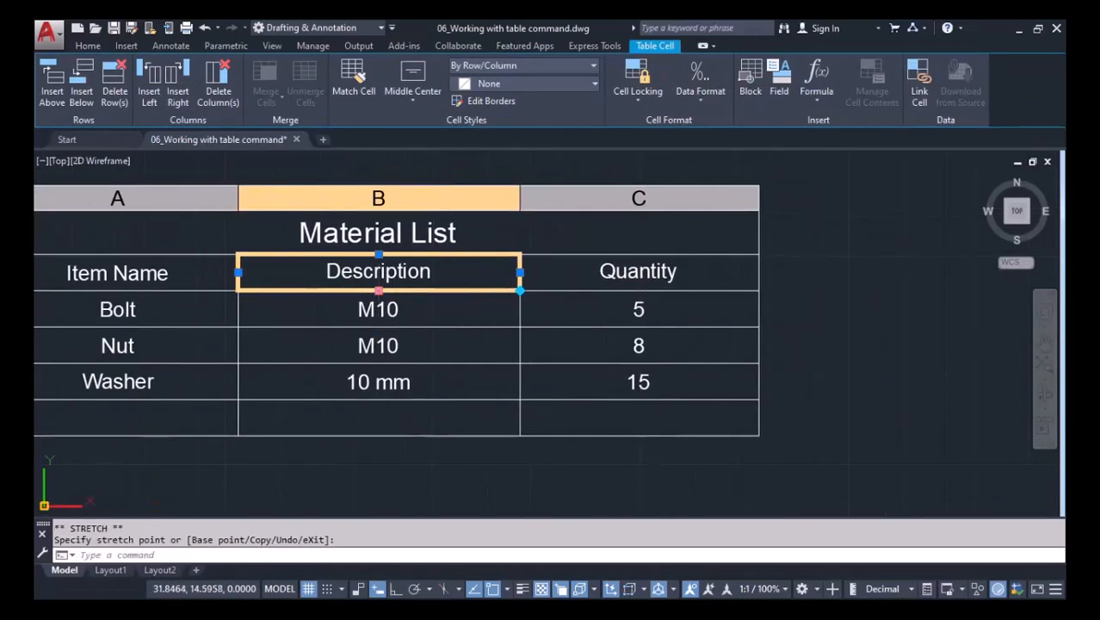
{"action": "left_click", "coordinate": [379, 326]}
{"action": "scroll", "coordinate": [430, 326], "scroll_direction": "down", "scroll_amount": 2}
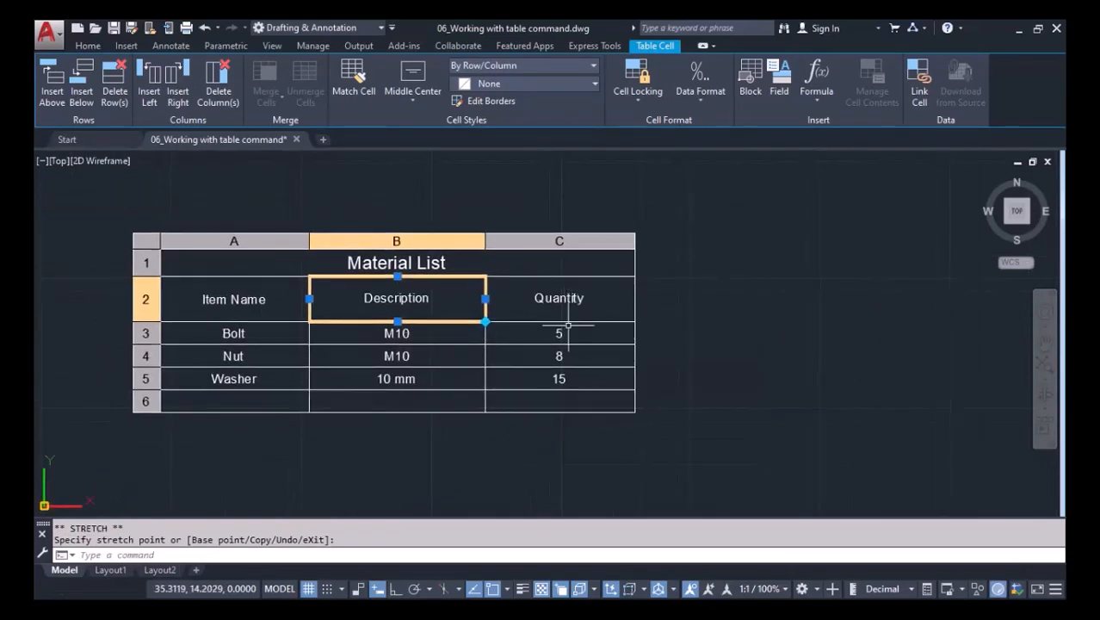
{"action": "key", "text": "Escape"}
{"action": "middle_click_drag", "start_coordinate": [553, 400], "coordinate": [628, 393]}
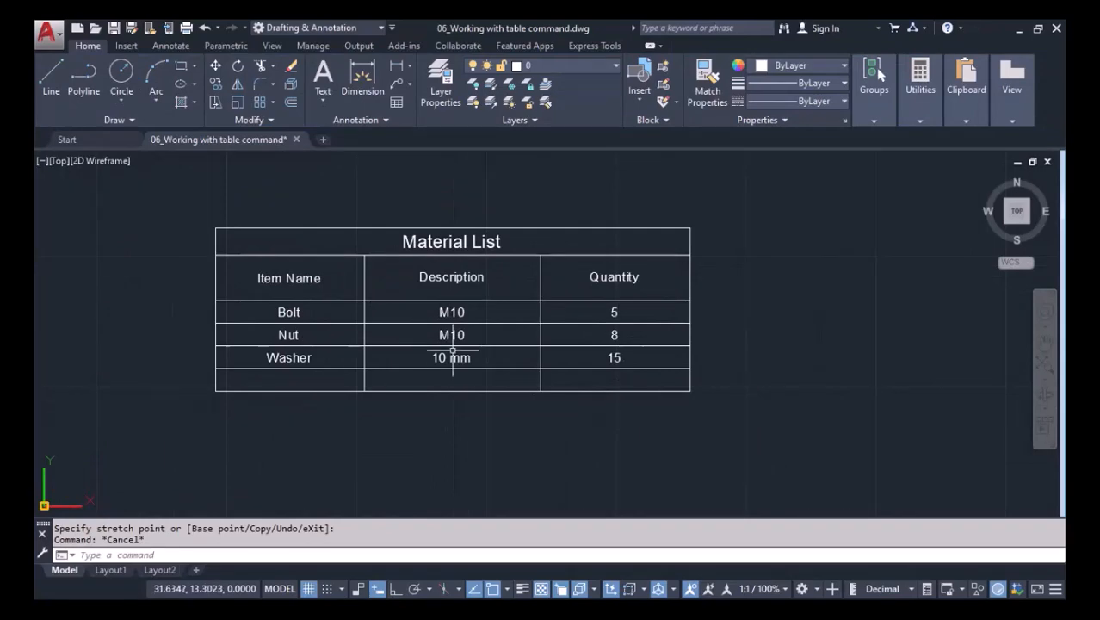
{"action": "key", "text": "Escape"}
Enter Box as the item name in the blank row below Washer
{"action": "middle_click_drag", "start_coordinate": [375, 376], "coordinate": [423, 361]}
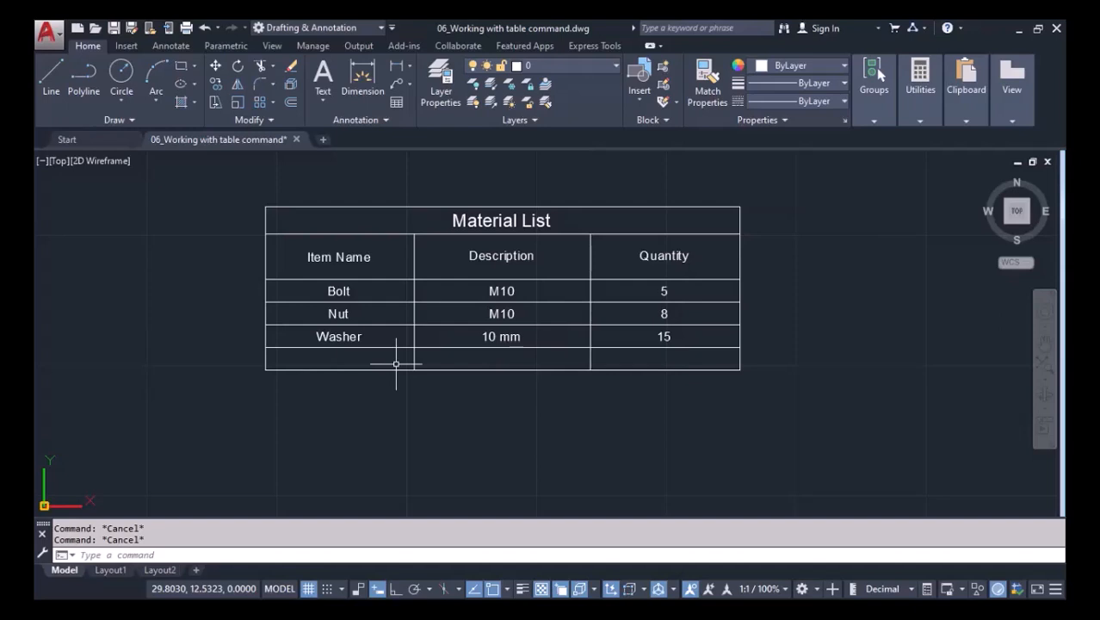
{"action": "double_click", "coordinate": [339, 360]}
{"action": "type", "text": "B"}
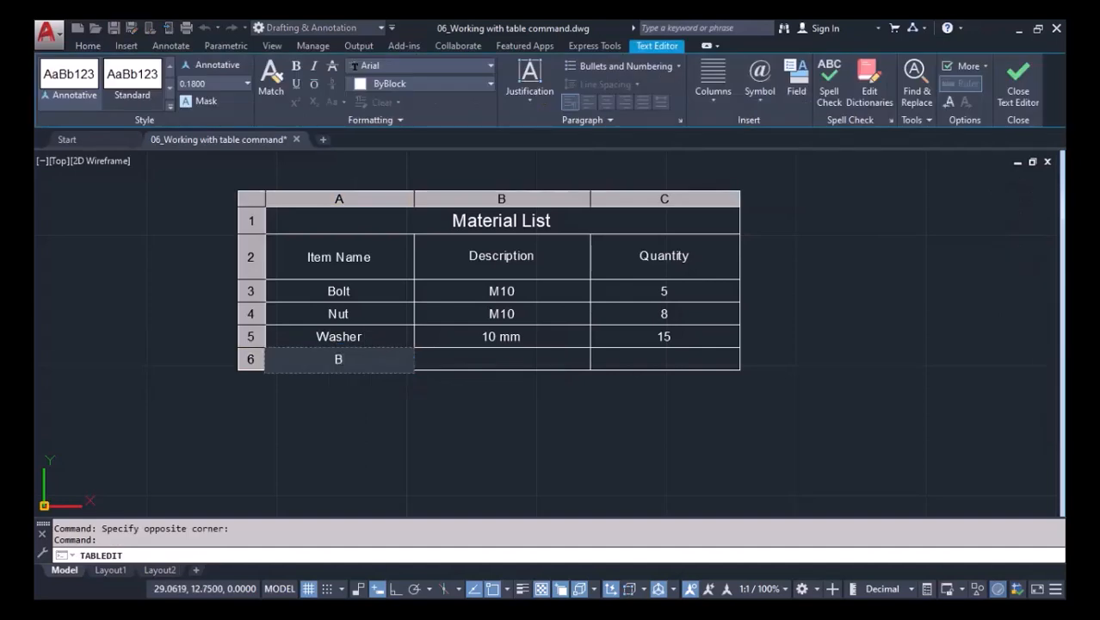
{"action": "type", "text": "ox"}
{"action": "left_click", "coordinate": [500, 360]}
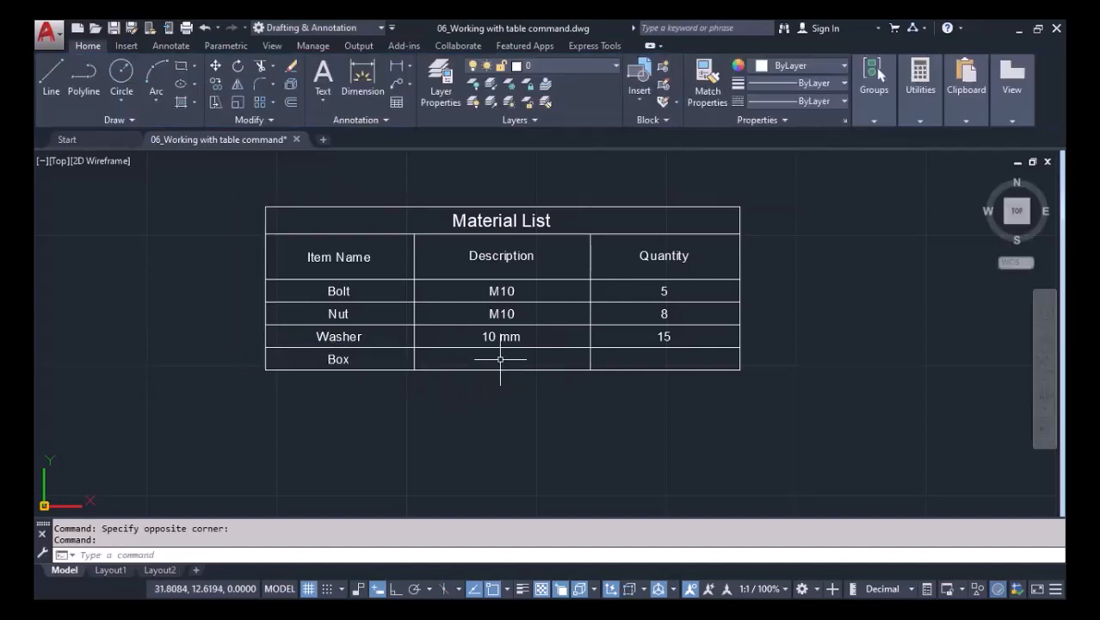
Enter 5 x5 mm as the description of the Box item
{"action": "double_click", "coordinate": [501, 360]}
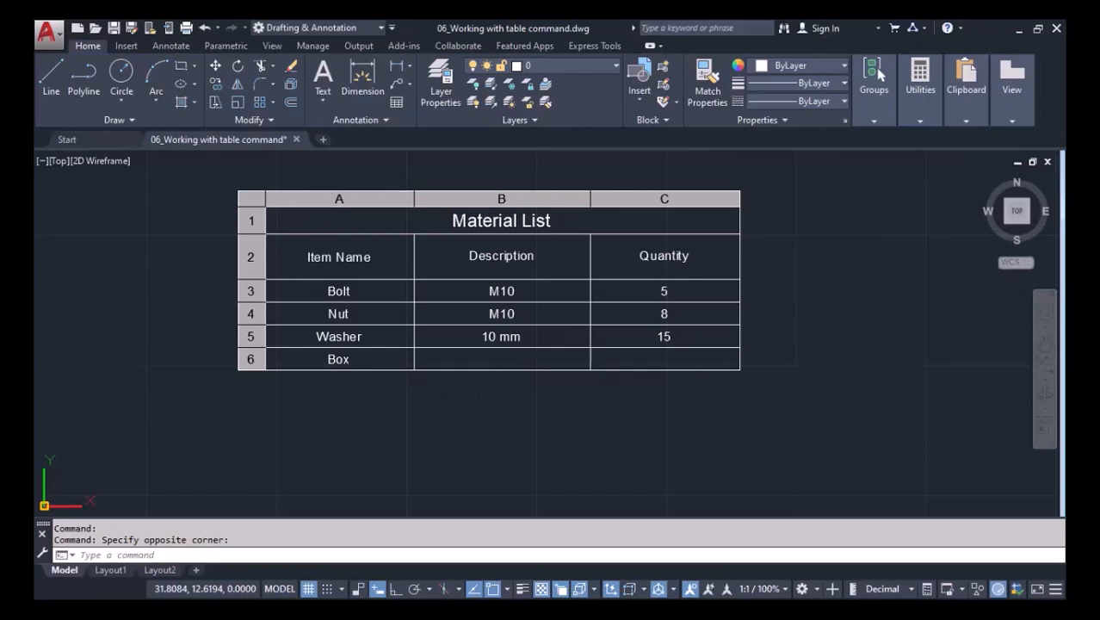
{"action": "double_click", "coordinate": [502, 359]}
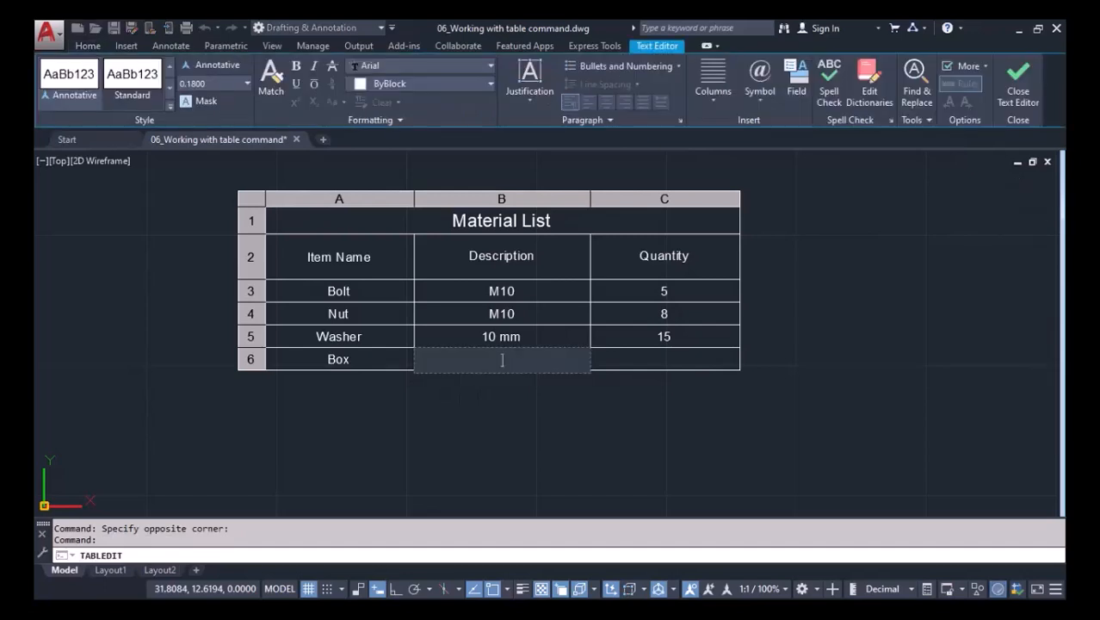
{"action": "type", "text": "5 x5 mm"}
{"action": "left_click", "coordinate": [618, 361]}
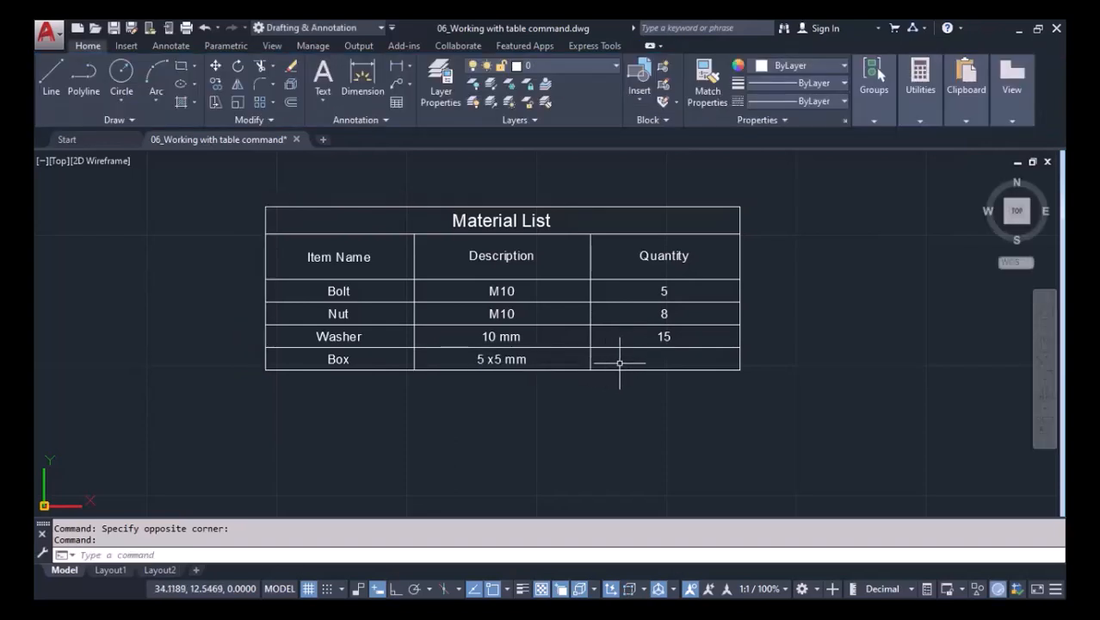
{"action": "left_click", "coordinate": [656, 354]}
{"action": "key", "text": "Escape"}
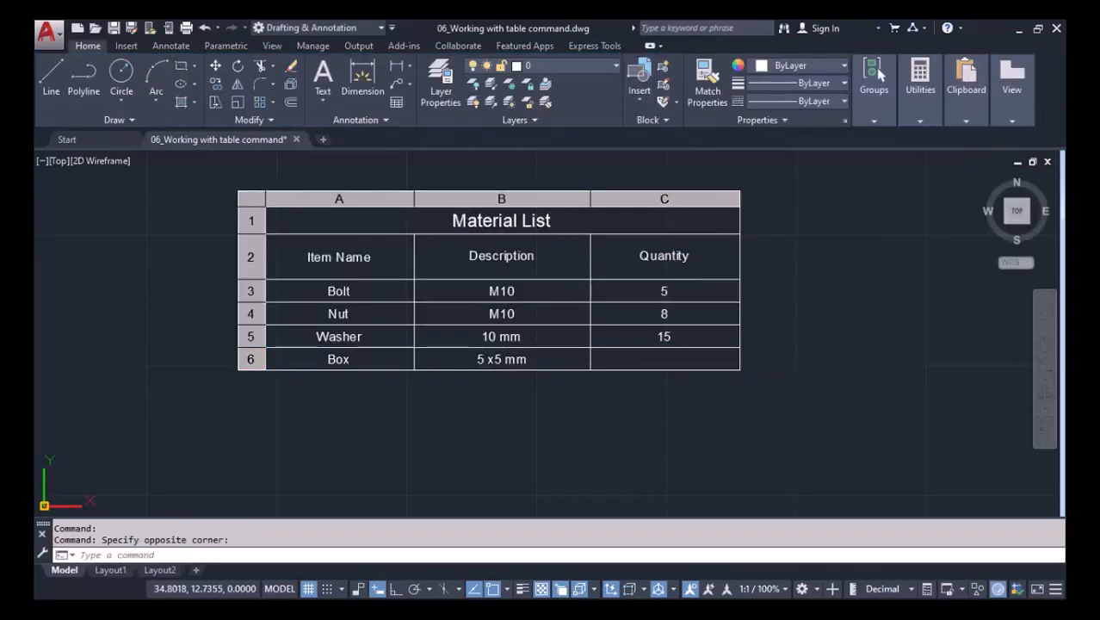
{"action": "double_click", "coordinate": [620, 362]}
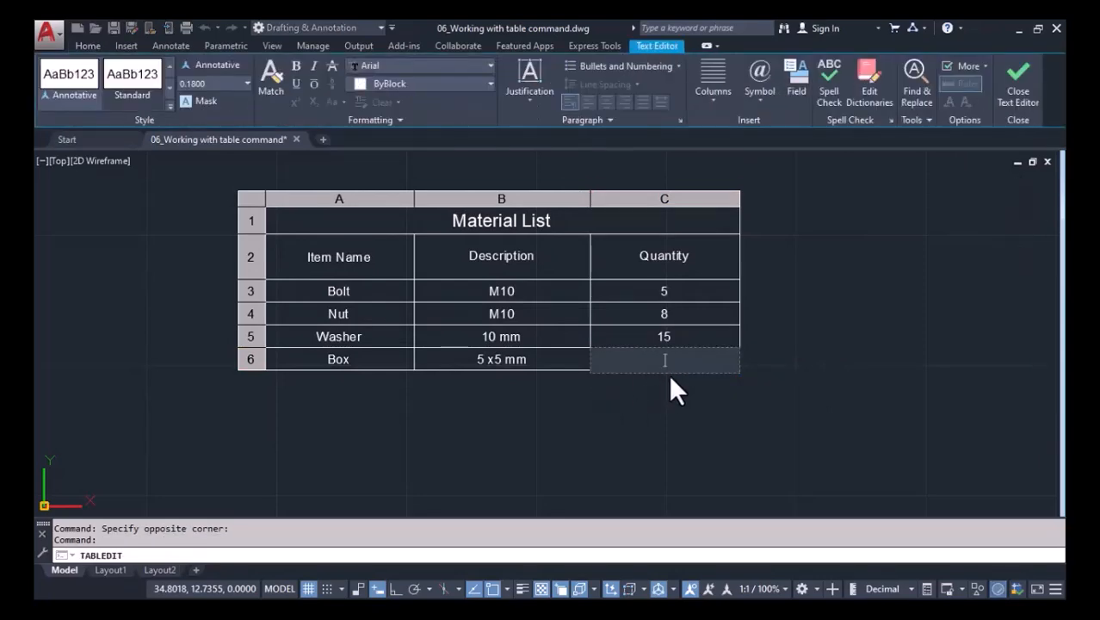
{"action": "key", "text": "Escape"}
{"action": "key", "text": "Escape"}
Insert a window-sized table with 3 columns and 5 data rows beside the Material List, about 6.42 wide and 2.61 high
{"action": "middle_click_drag", "start_coordinate": [799, 357], "coordinate": [604, 357]}
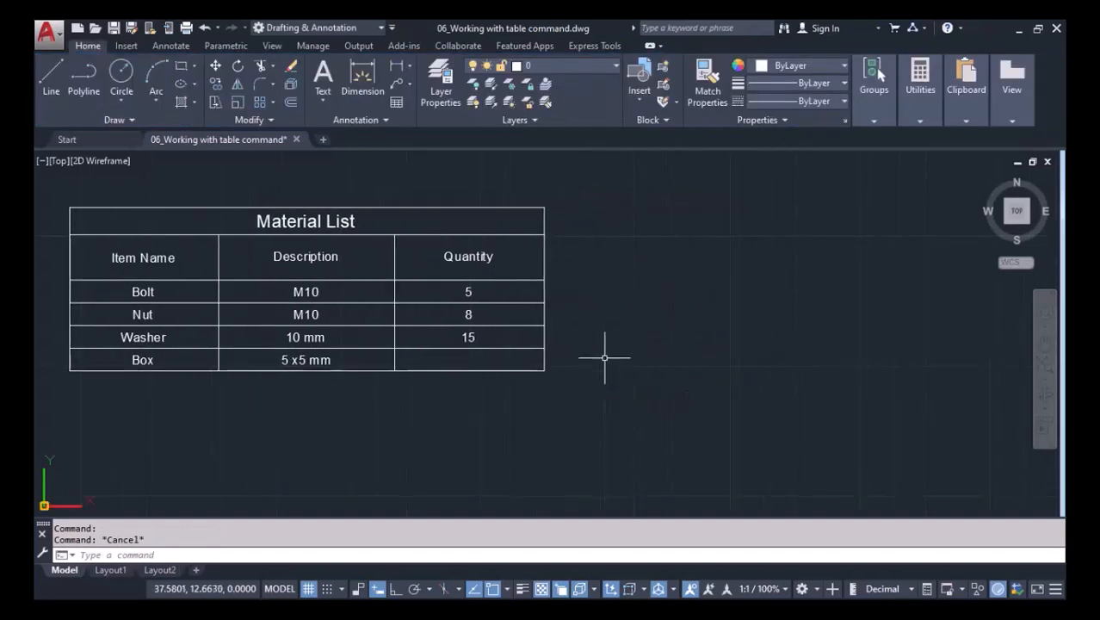
{"action": "middle_click_drag", "start_coordinate": [690, 328], "coordinate": [653, 343]}
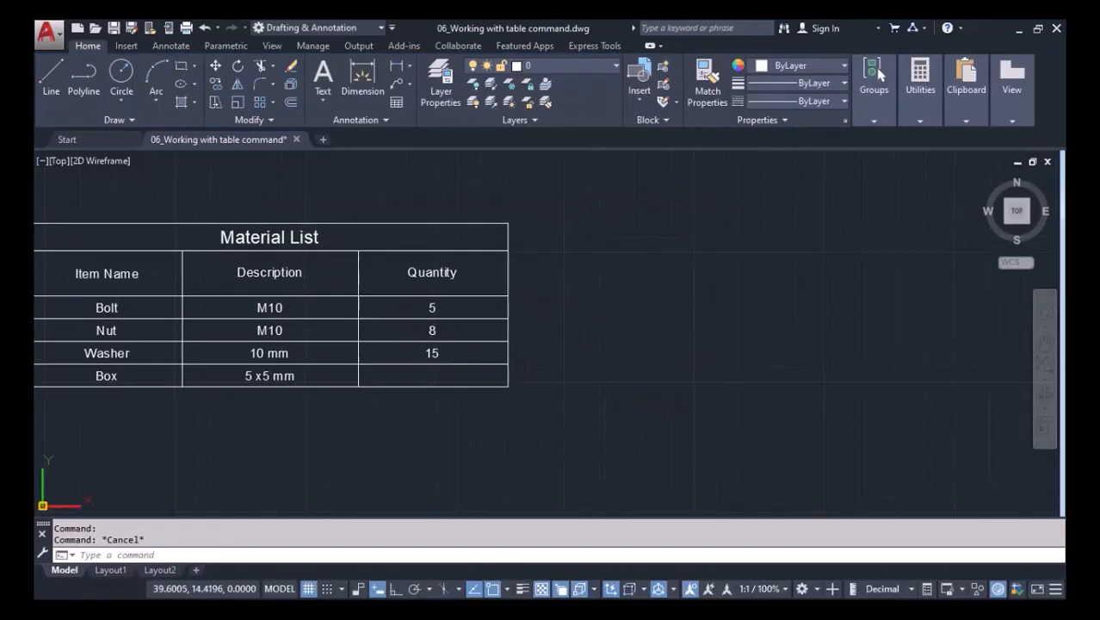
{"action": "middle_click_drag", "start_coordinate": [412, 227], "coordinate": [421, 219]}
{"action": "left_click", "coordinate": [396, 102]}
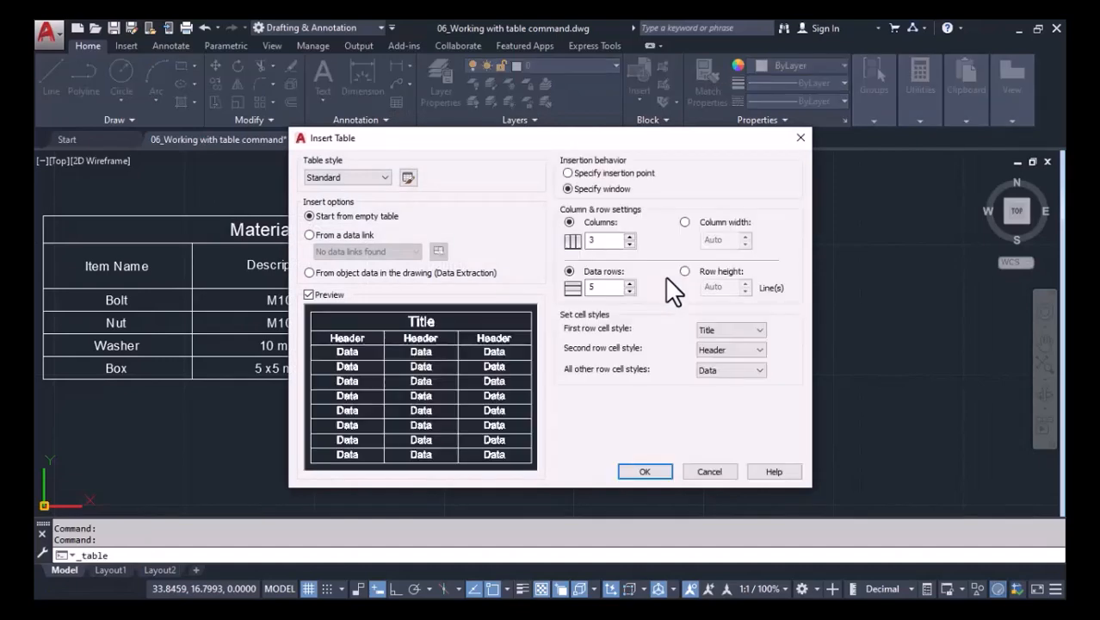
{"action": "left_click_drag", "start_coordinate": [639, 146], "coordinate": [564, 86]}
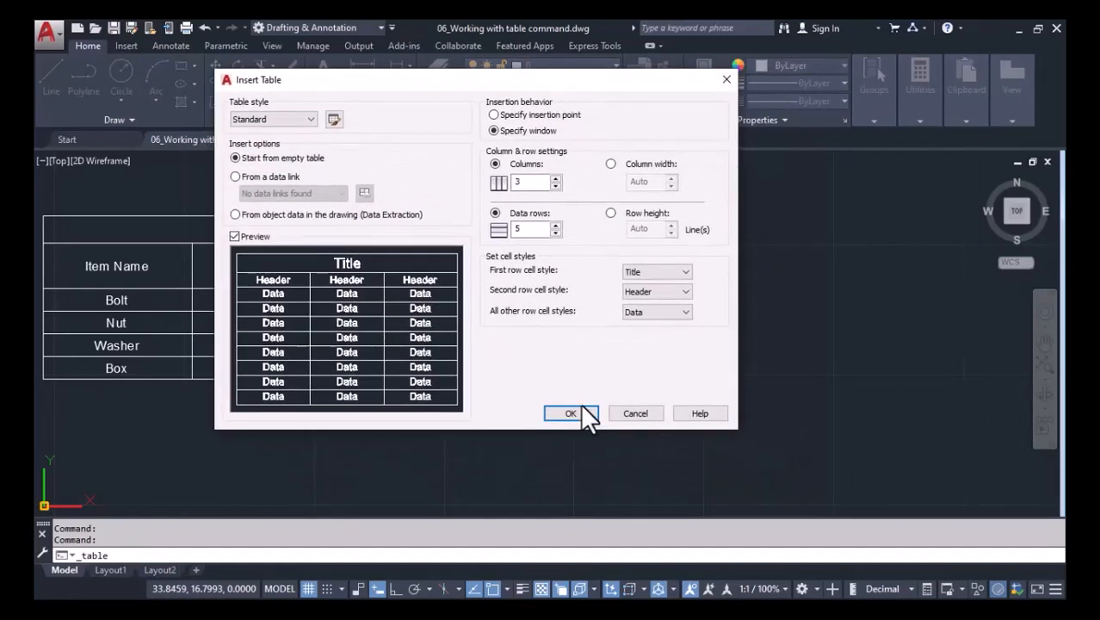
{"action": "key", "text": "Return"}
{"action": "left_click", "coordinate": [607, 219]}
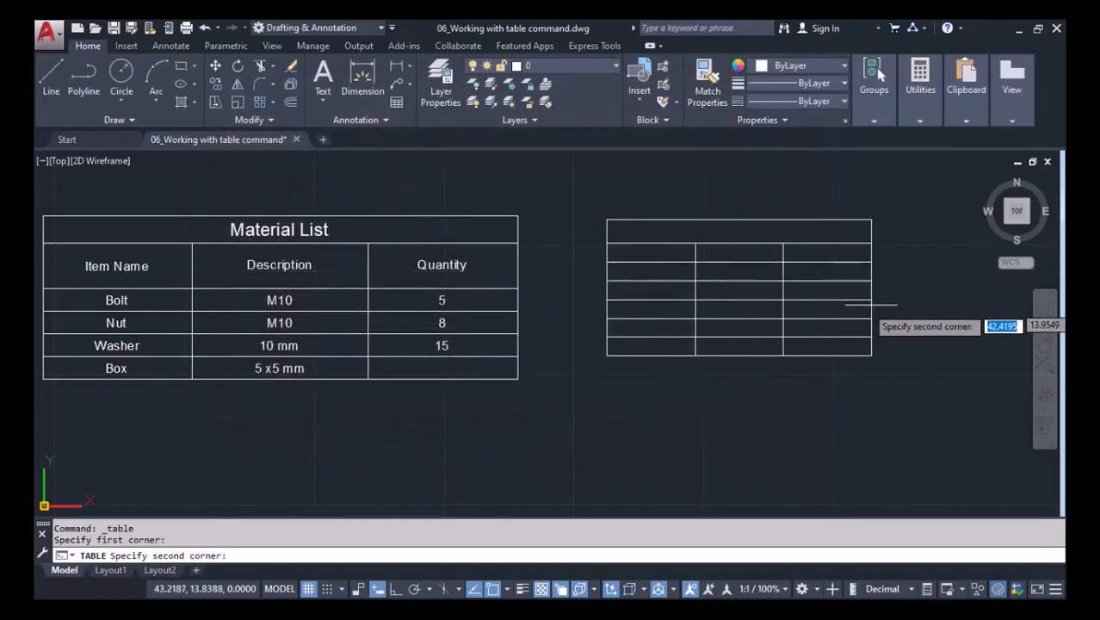
{"action": "left_click", "coordinate": [941, 354]}
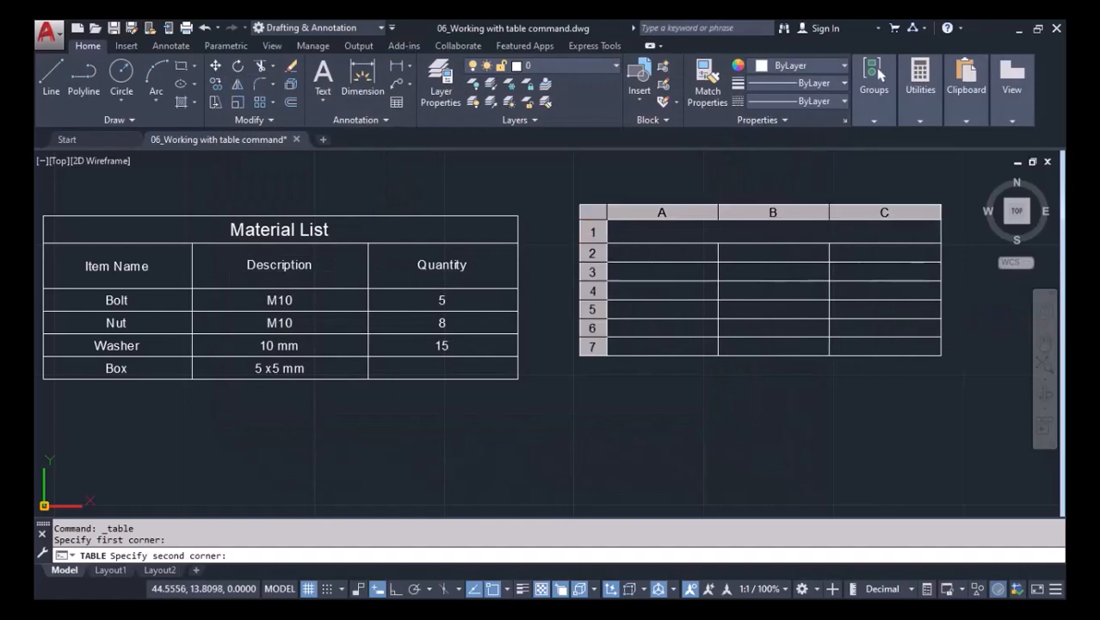
Enter Bill of Material as the title of the new table
{"action": "type", "text": "B"}
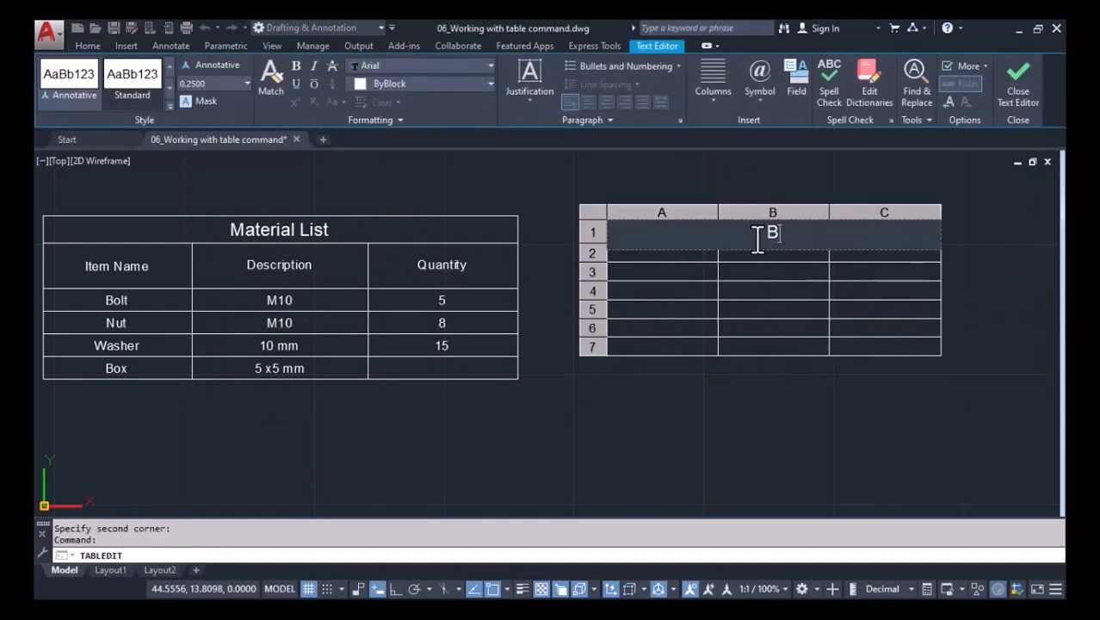
{"action": "type", "text": "ill of Material"}
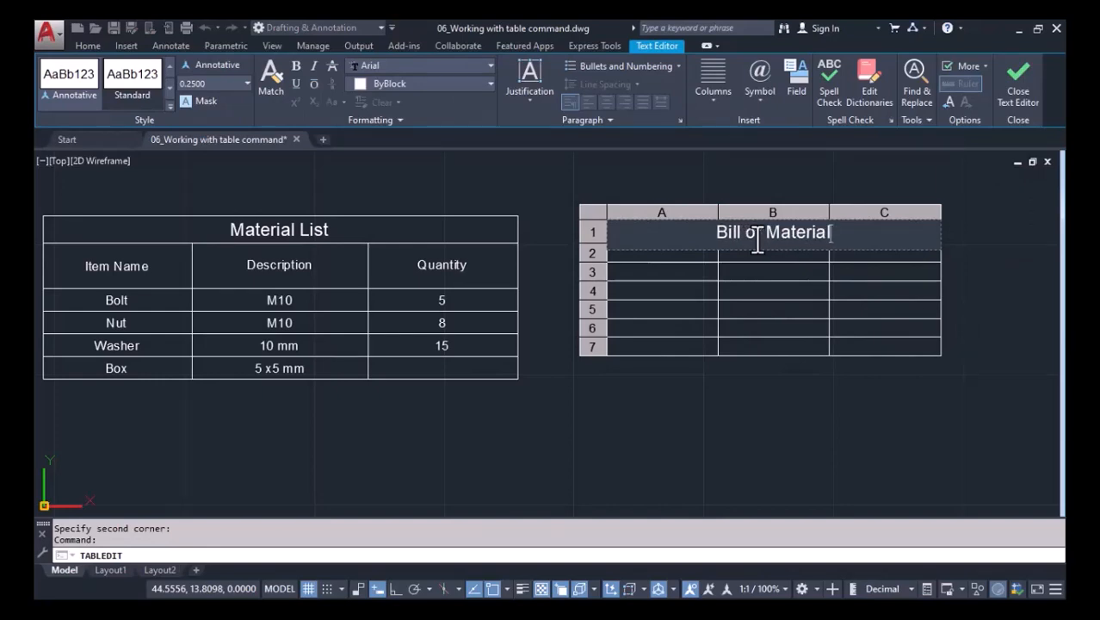
{"action": "key", "text": "Escape"}
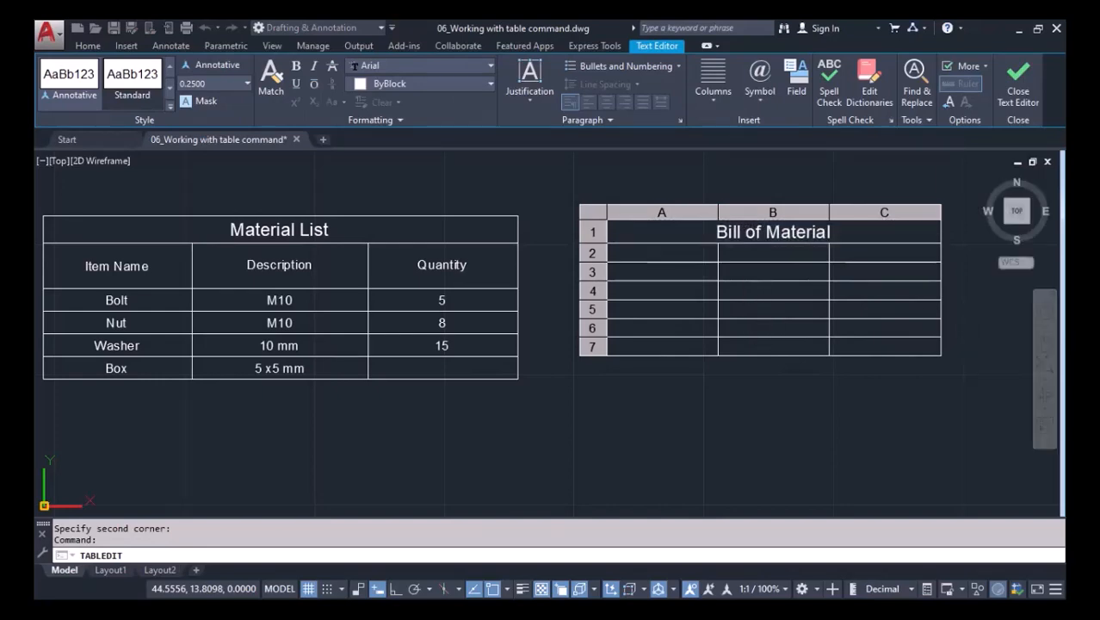
{"action": "left_click", "coordinate": [662, 244]}
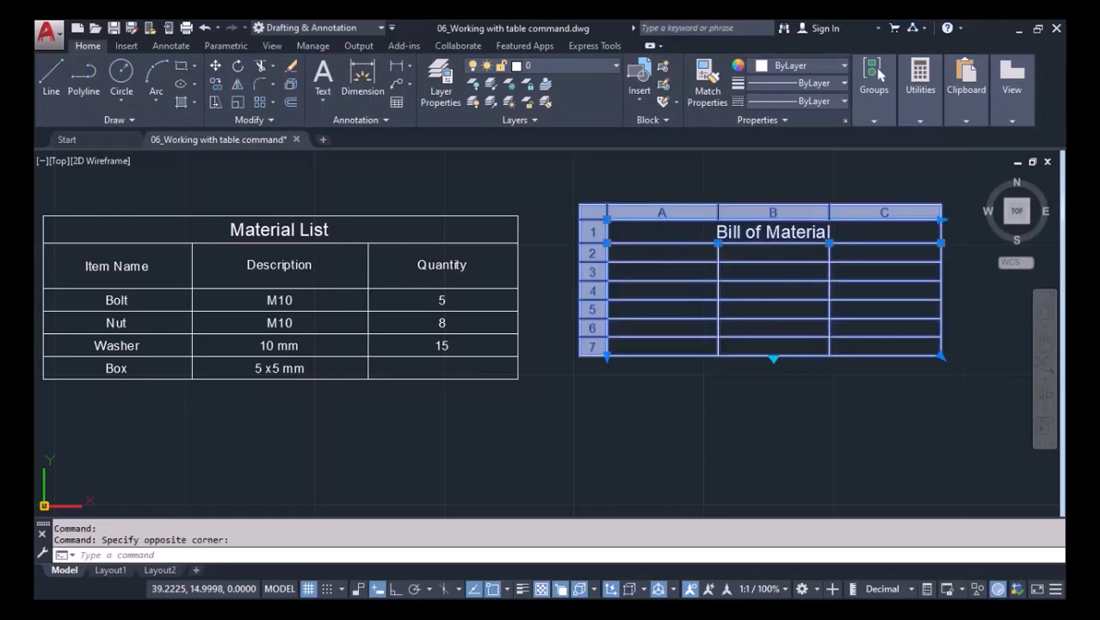
{"action": "key", "text": "ctrl+1"}
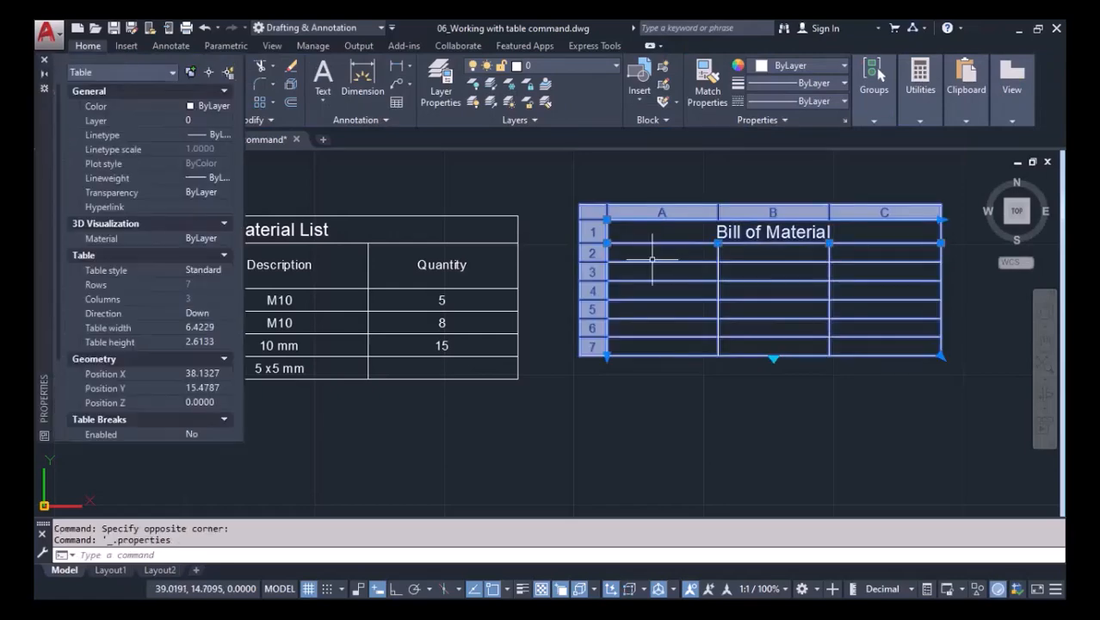
{"action": "key", "text": "Escape"}
{"action": "key", "text": "Escape"}
Enter S.No as the first column header of the Bill of Material table
{"action": "left_click", "coordinate": [651, 250]}
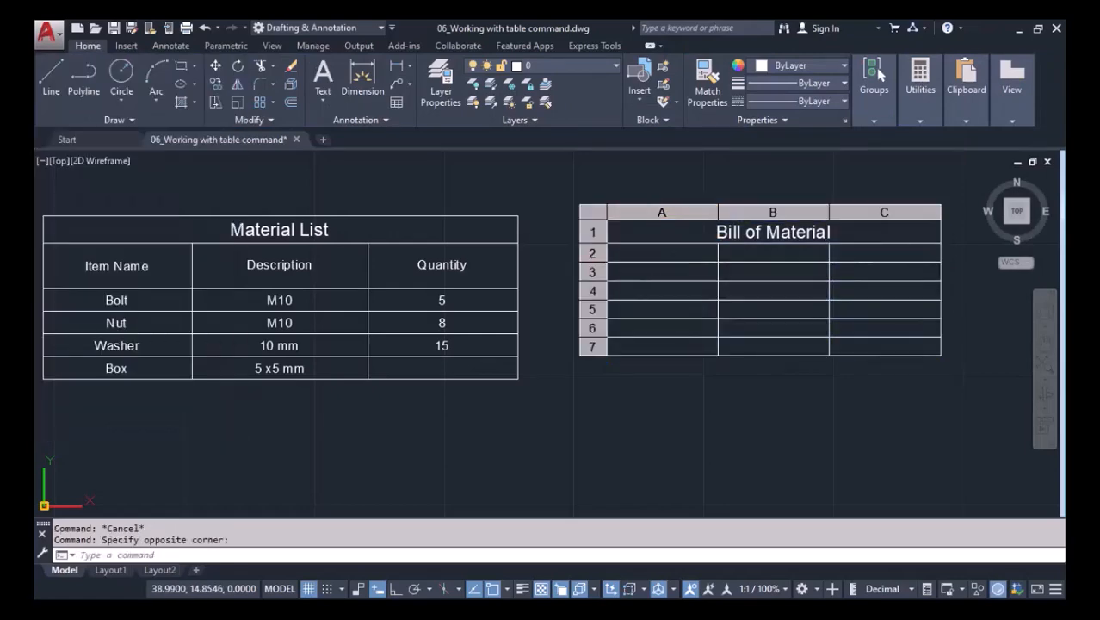
{"action": "double_click", "coordinate": [662, 252]}
{"action": "type", "text": "S"}
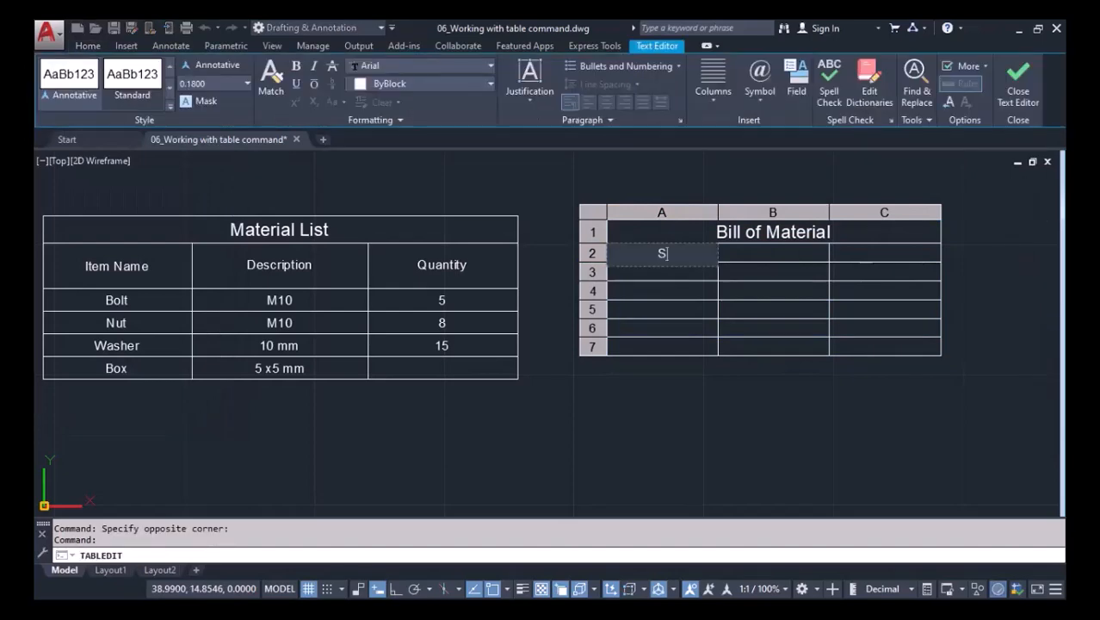
{"action": "type", "text": ".No"}
{"action": "left_click", "coordinate": [649, 340]}
Number the first two data rows 1 and 2 in the S.No column
{"action": "double_click", "coordinate": [664, 271]}
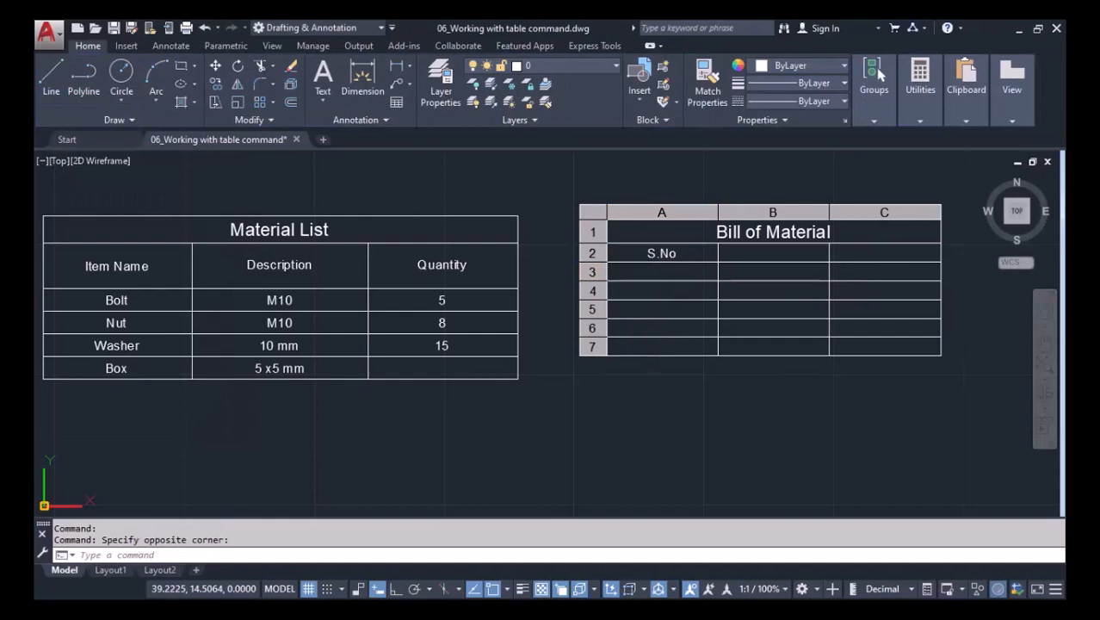
{"action": "type", "text": "1"}
{"action": "left_click", "coordinate": [659, 303]}
{"action": "double_click", "coordinate": [681, 287]}
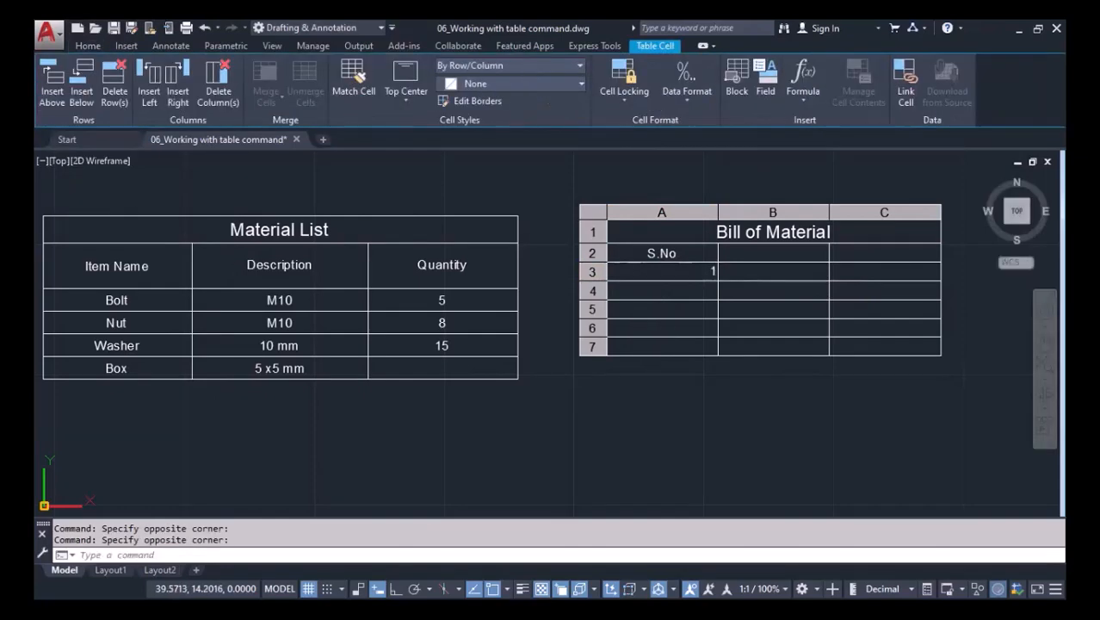
{"action": "type", "text": "2"}
{"action": "left_click", "coordinate": [669, 303]}
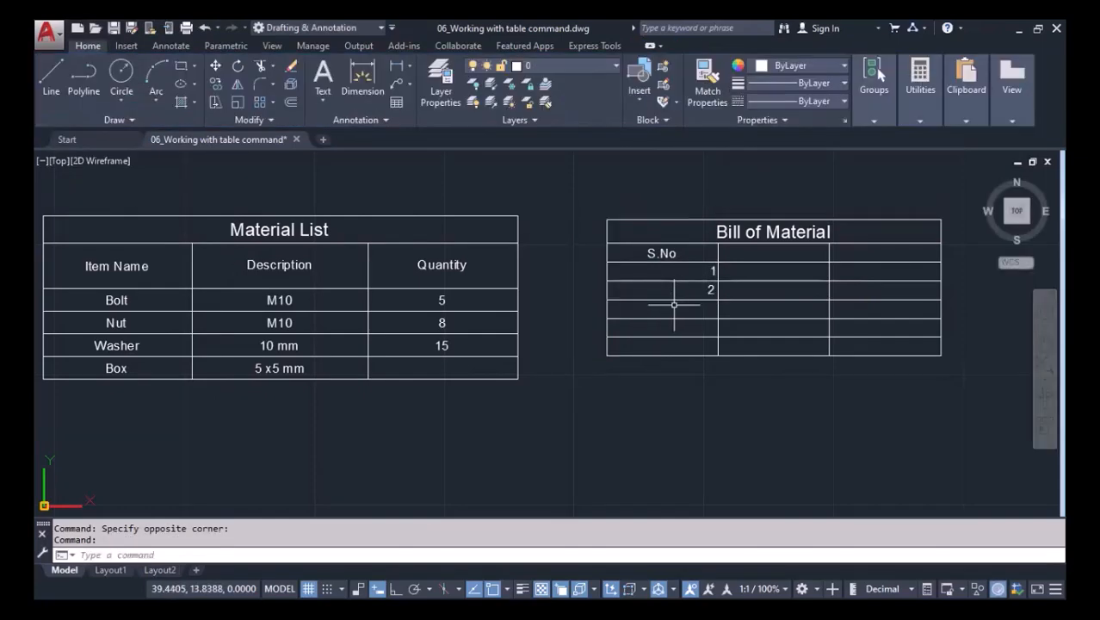
Number the remaining three data rows 3, 4 and 5 in the S.No column
{"action": "left_click", "coordinate": [671, 303]}
{"action": "double_click", "coordinate": [668, 307]}
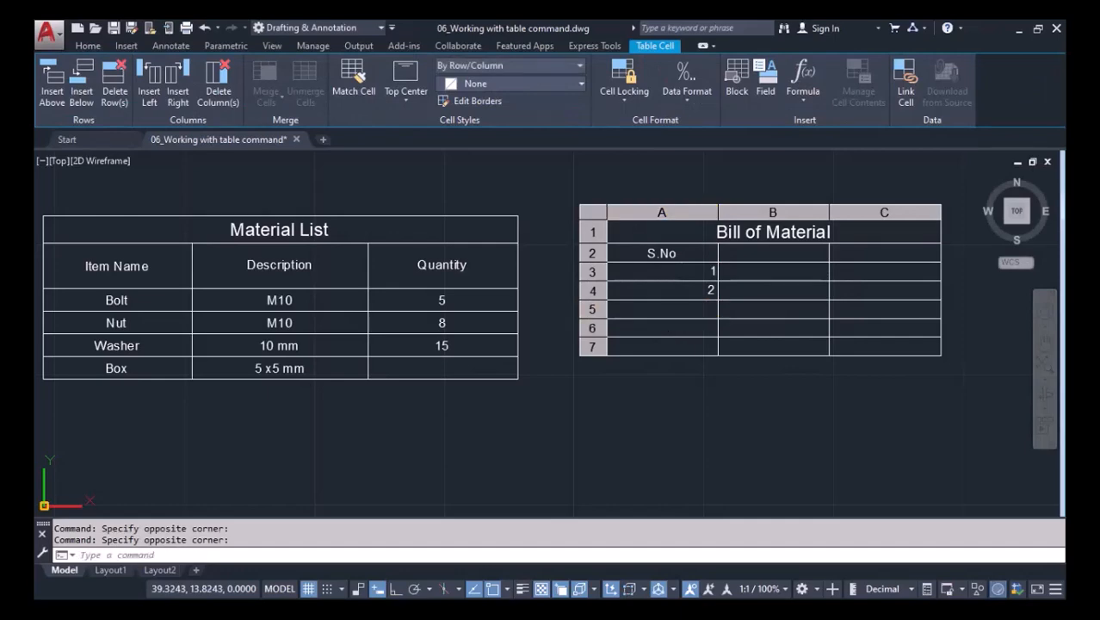
{"action": "left_click", "coordinate": [676, 310]}
{"action": "type", "text": "3"}
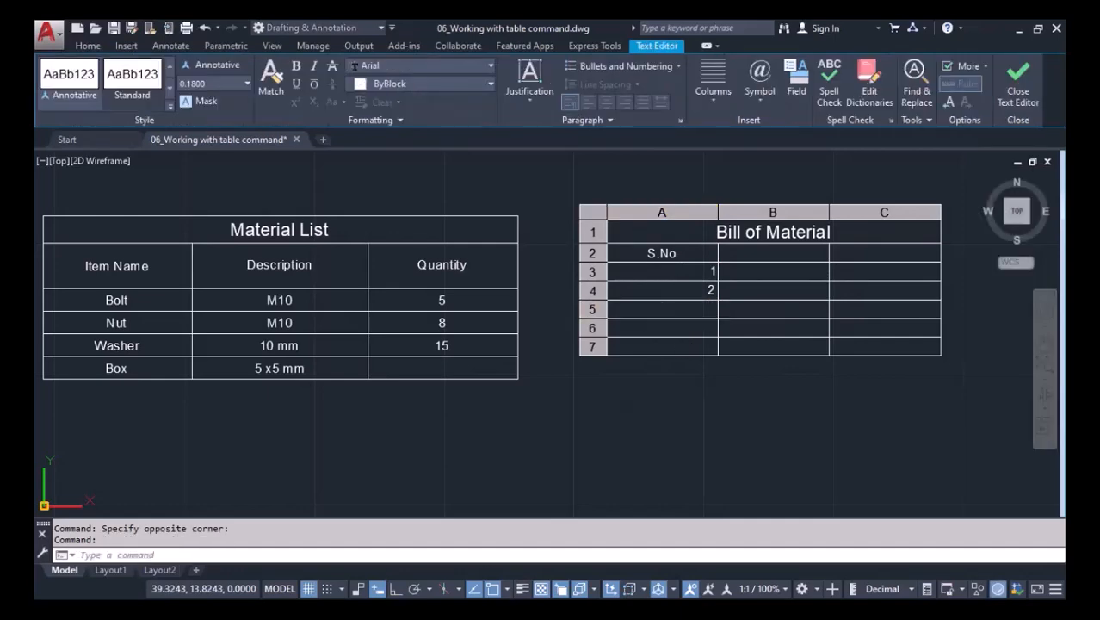
{"action": "left_click", "coordinate": [674, 325]}
{"action": "left_click", "coordinate": [674, 326]}
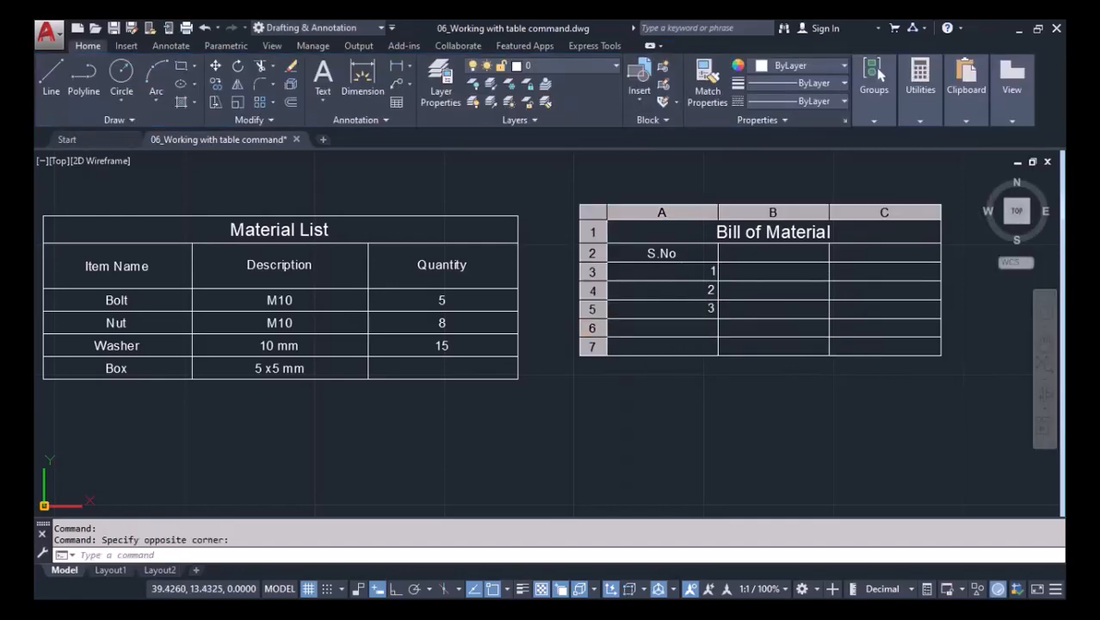
{"action": "double_click", "coordinate": [677, 327]}
{"action": "type", "text": "4"}
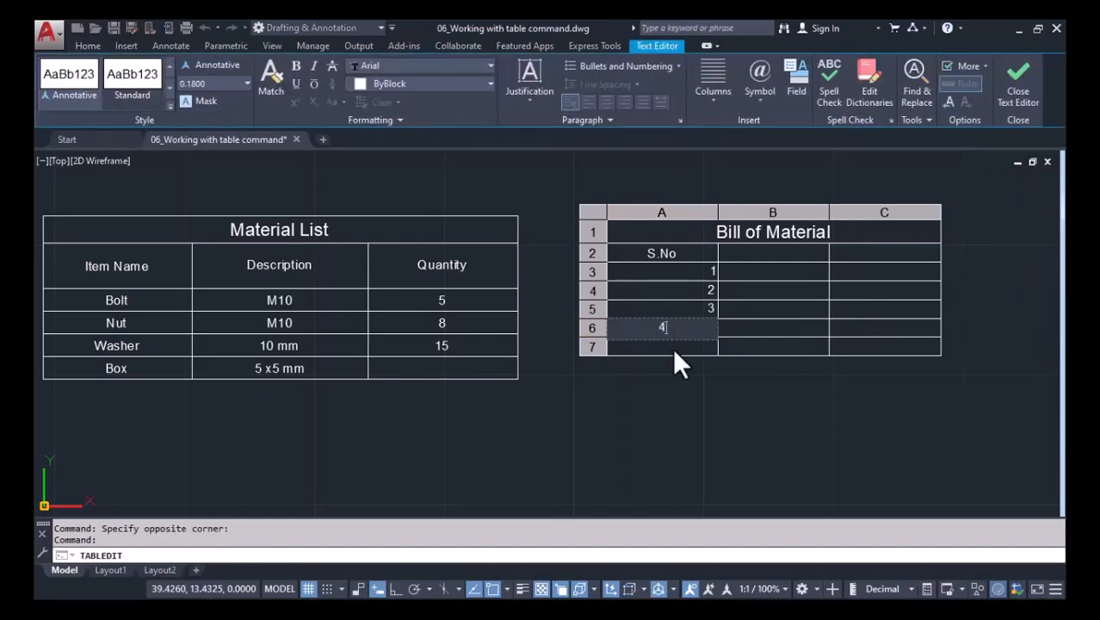
{"action": "left_click", "coordinate": [675, 353]}
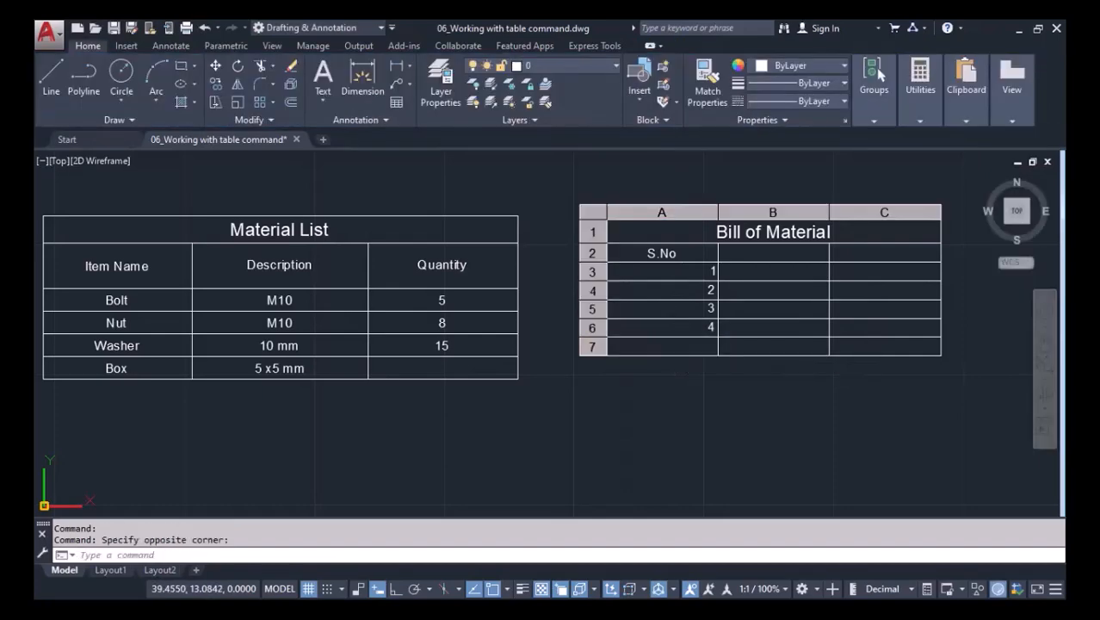
{"action": "double_click", "coordinate": [678, 346]}
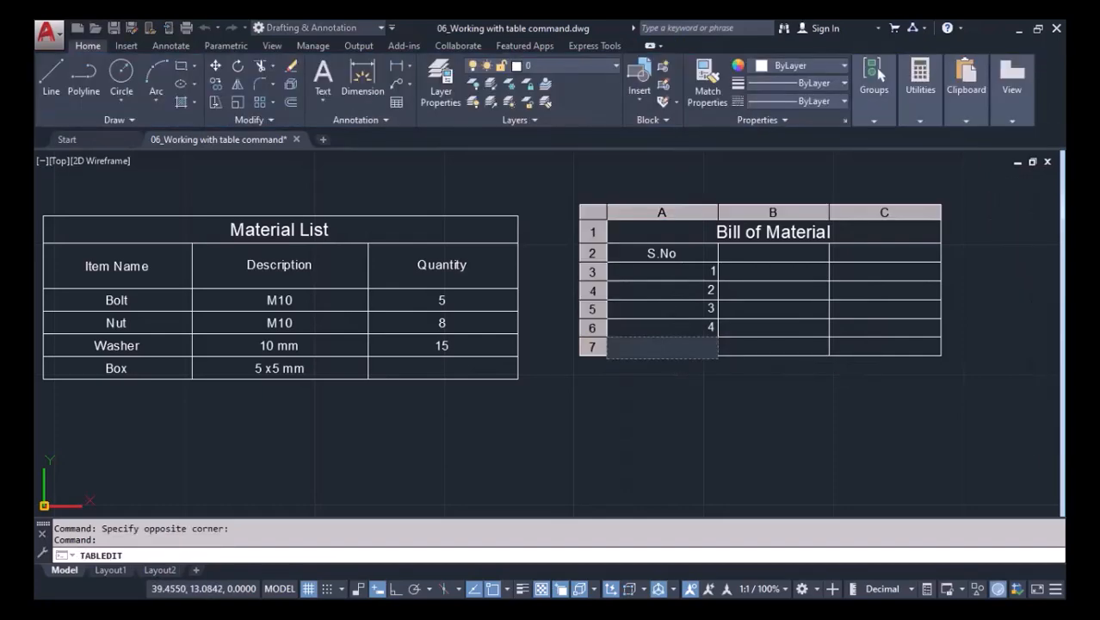
{"action": "left_click", "coordinate": [713, 389]}
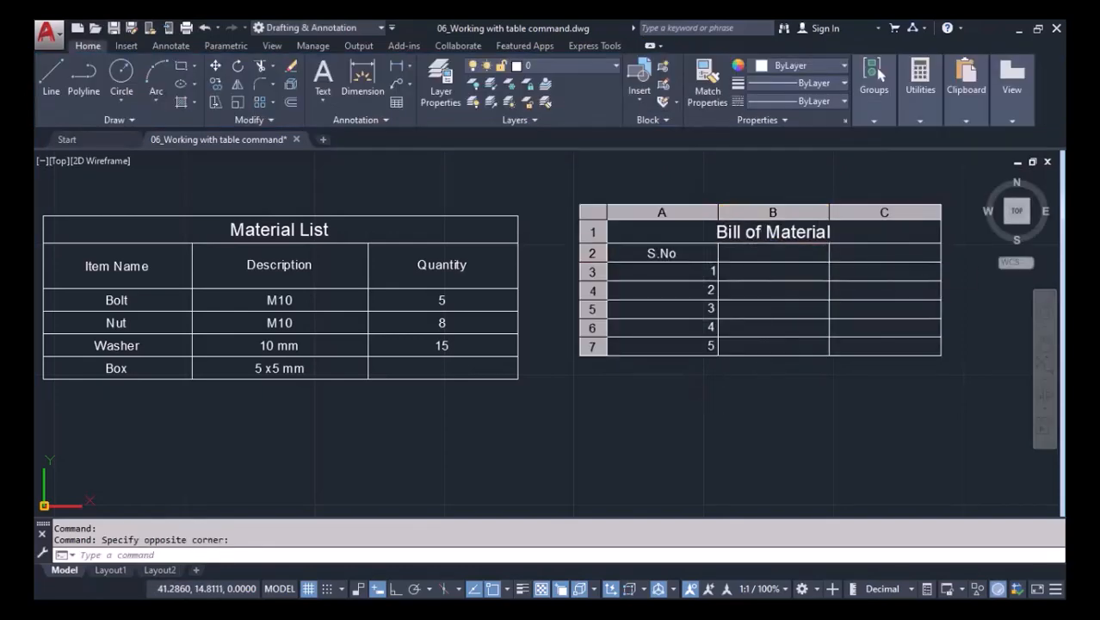
Enter Name and Size as the second and third column headers of the Bill of Material table
{"action": "double_click", "coordinate": [772, 253]}
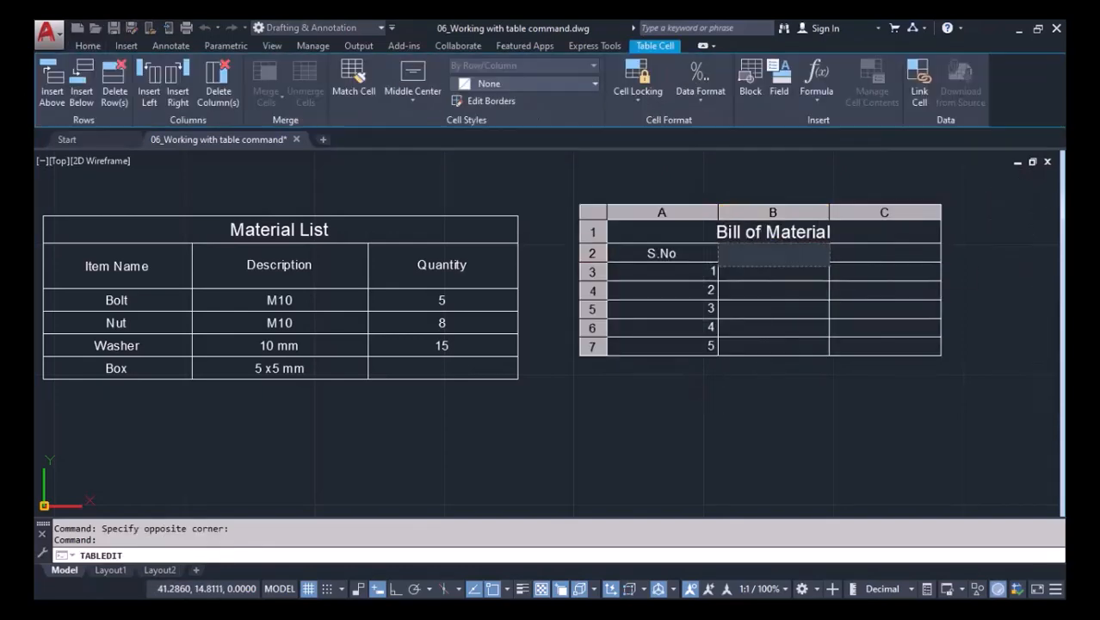
{"action": "type", "text": "Name"}
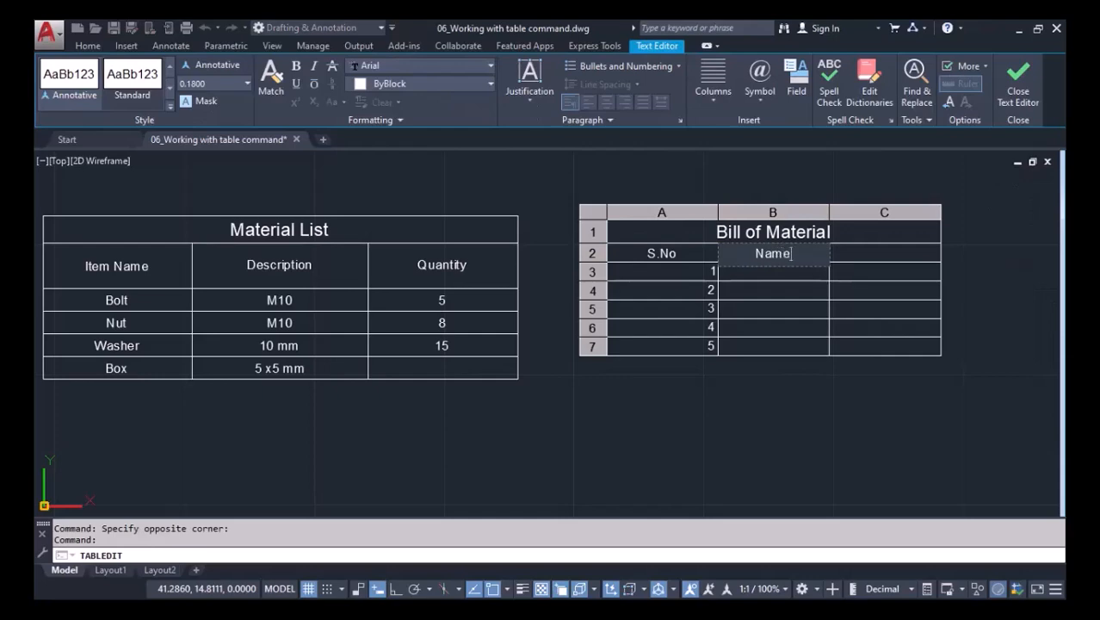
{"action": "left_click", "coordinate": [898, 284]}
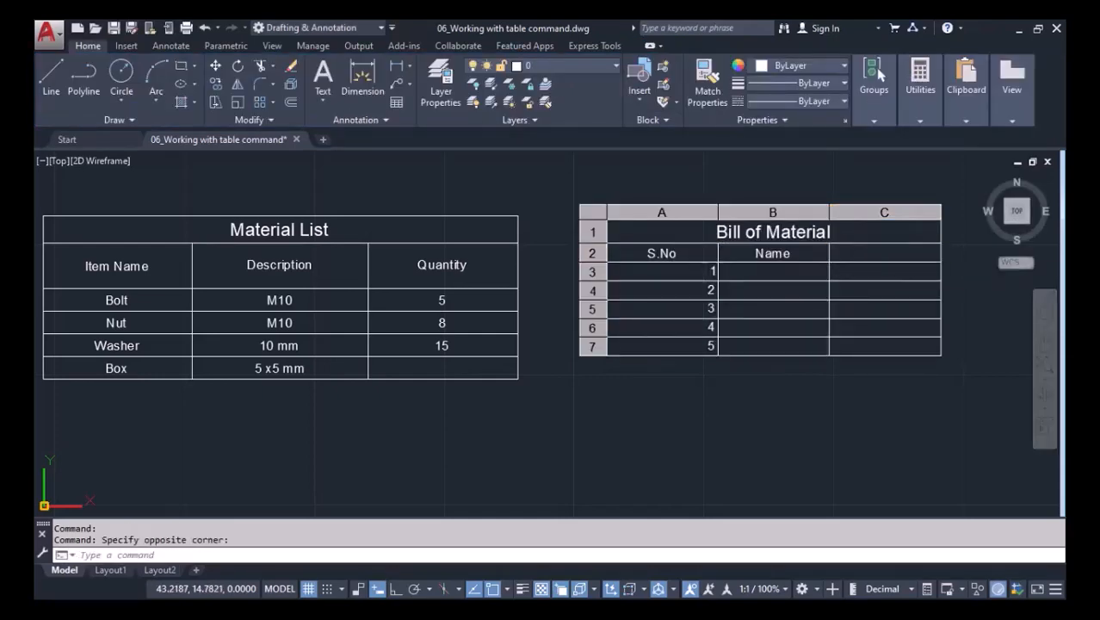
{"action": "double_click", "coordinate": [885, 254]}
{"action": "type", "text": "Si"}
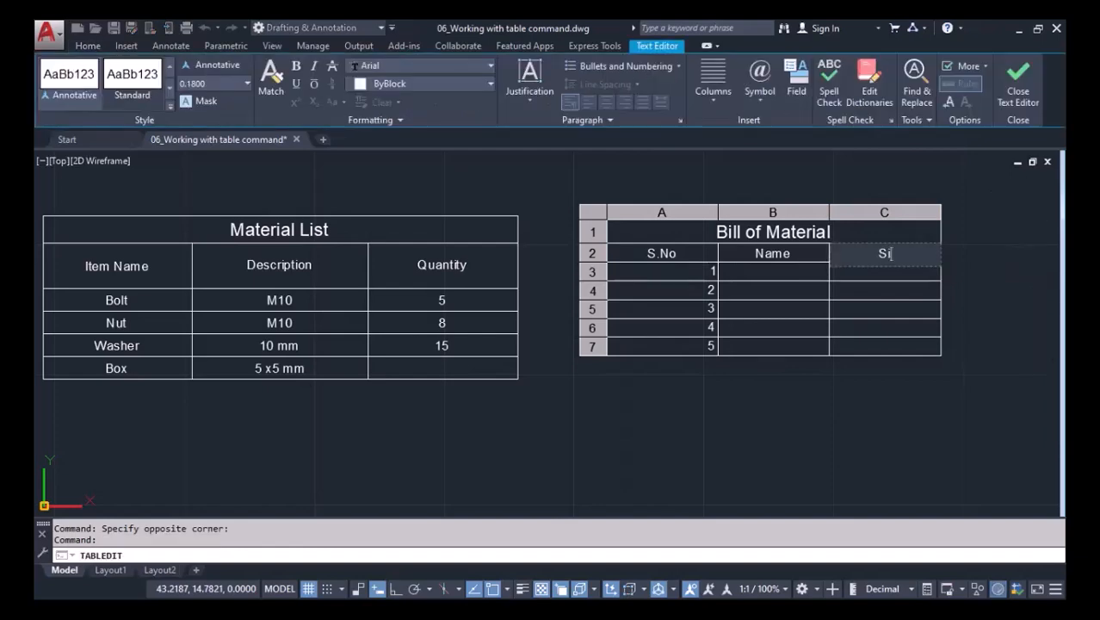
{"action": "type", "text": "ze"}
{"action": "left_click", "coordinate": [793, 342]}
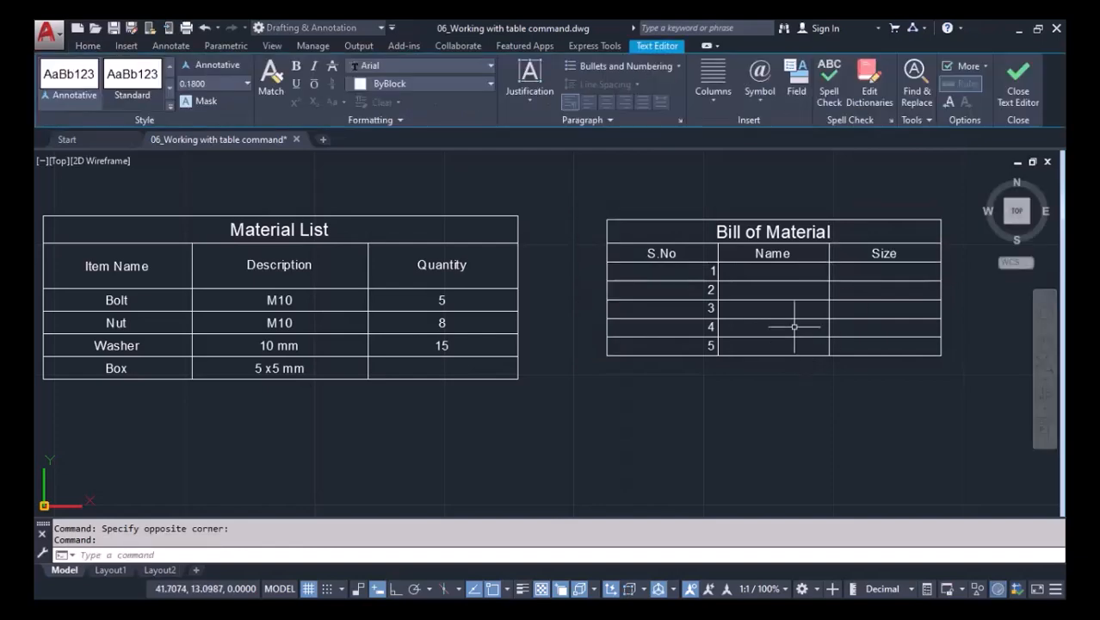
Enter Circle in the Name column for item 1 of the Bill of Material table
{"action": "double_click", "coordinate": [777, 272]}
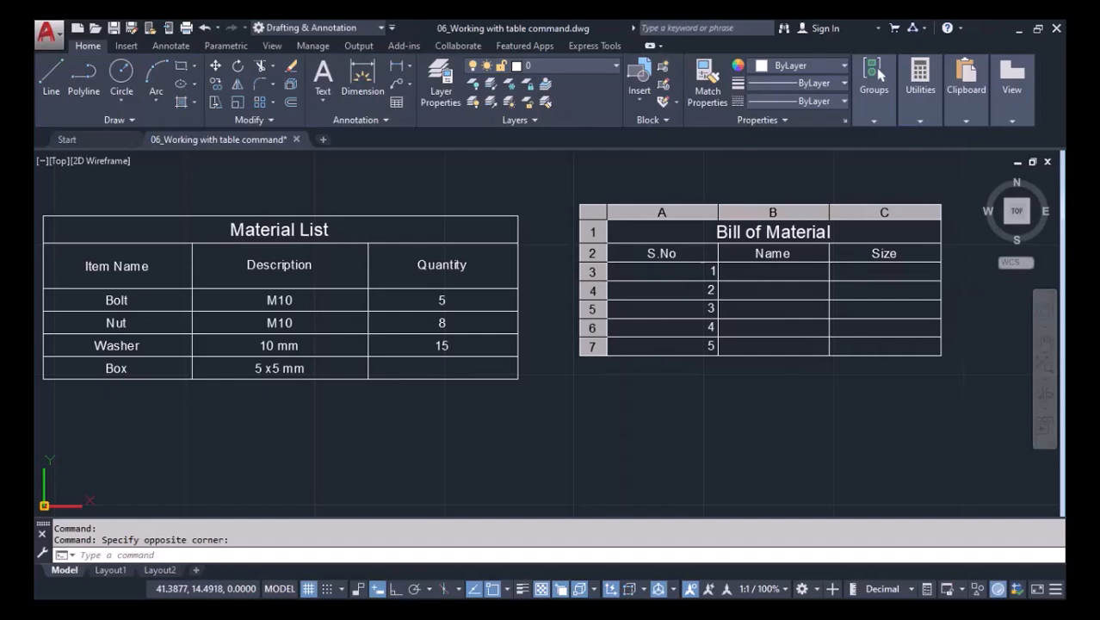
{"action": "double_click", "coordinate": [774, 272]}
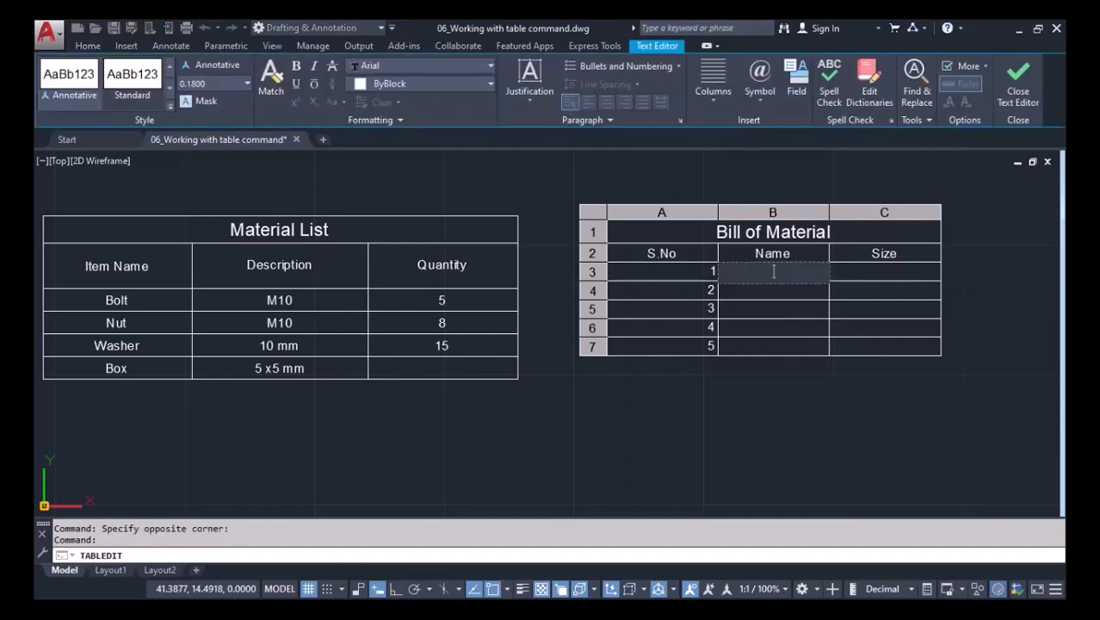
{"action": "type", "text": "Circle"}
{"action": "left_click", "coordinate": [802, 294]}
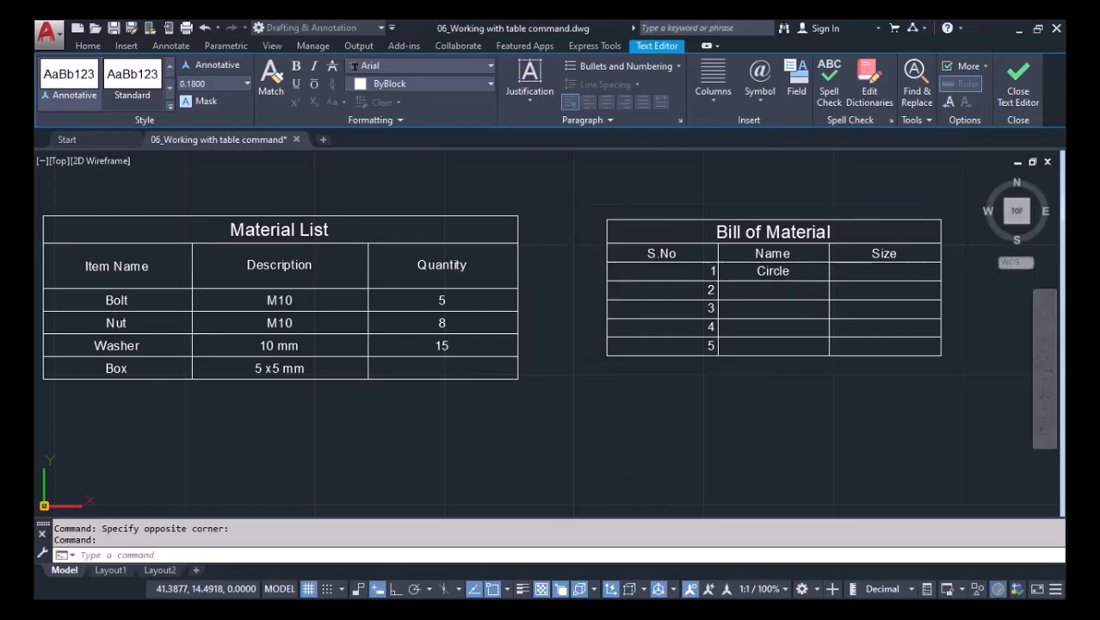
Enter Rectangle in the Name column for item 2 of the Bill of Material table
{"action": "double_click", "coordinate": [775, 295]}
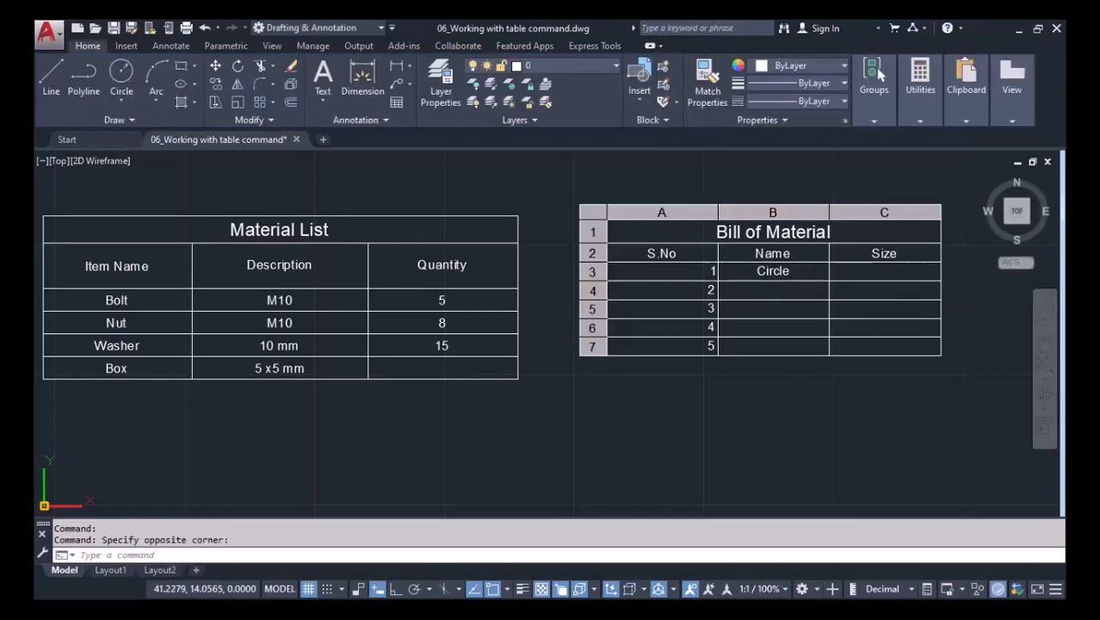
{"action": "type", "text": "Reca"}
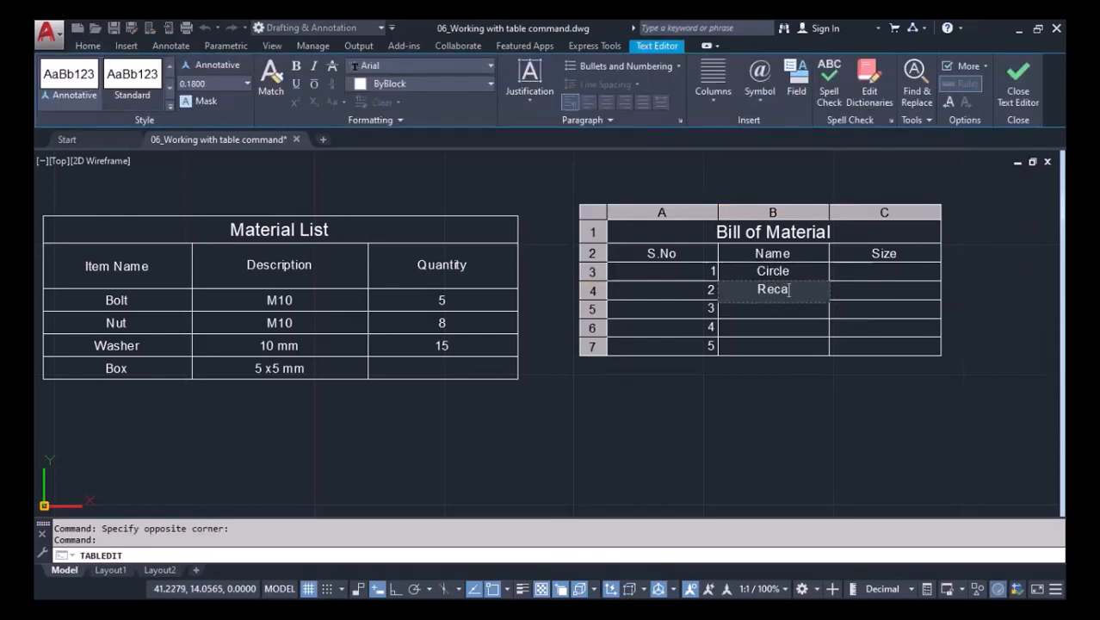
{"action": "type", "text": "tngle"}
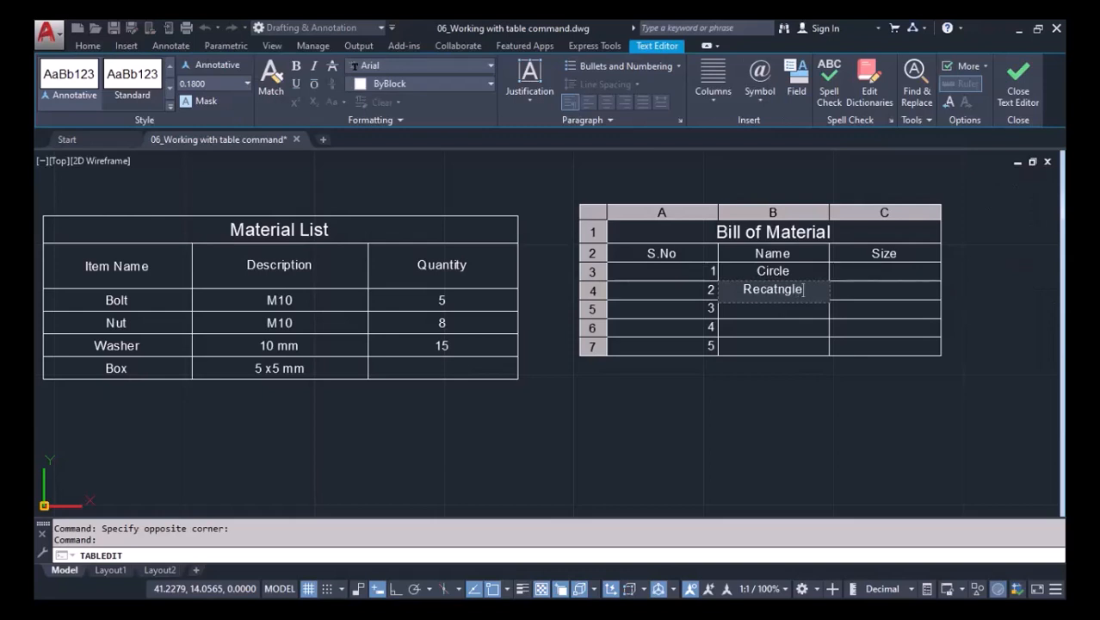
{"action": "key", "text": "BackSpace"}
{"action": "key", "text": "BackSpace"}
{"action": "key", "text": "BackSpace"}
{"action": "type", "text": "ngle"}
{"action": "left_click", "coordinate": [772, 293]}
{"action": "key", "text": "BackSpace"}
{"action": "left_click", "coordinate": [767, 307]}
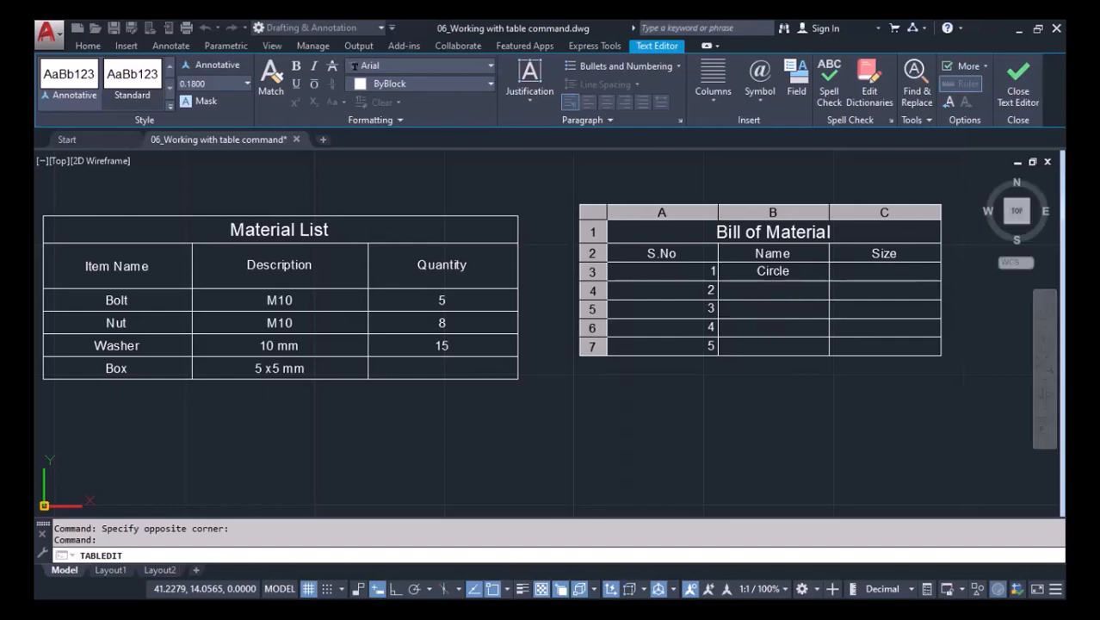
Enter Line, Polyline and Polygon in the Name column for items 3, 4 and 5
{"action": "left_click", "coordinate": [767, 308]}
{"action": "key", "text": "Escape"}
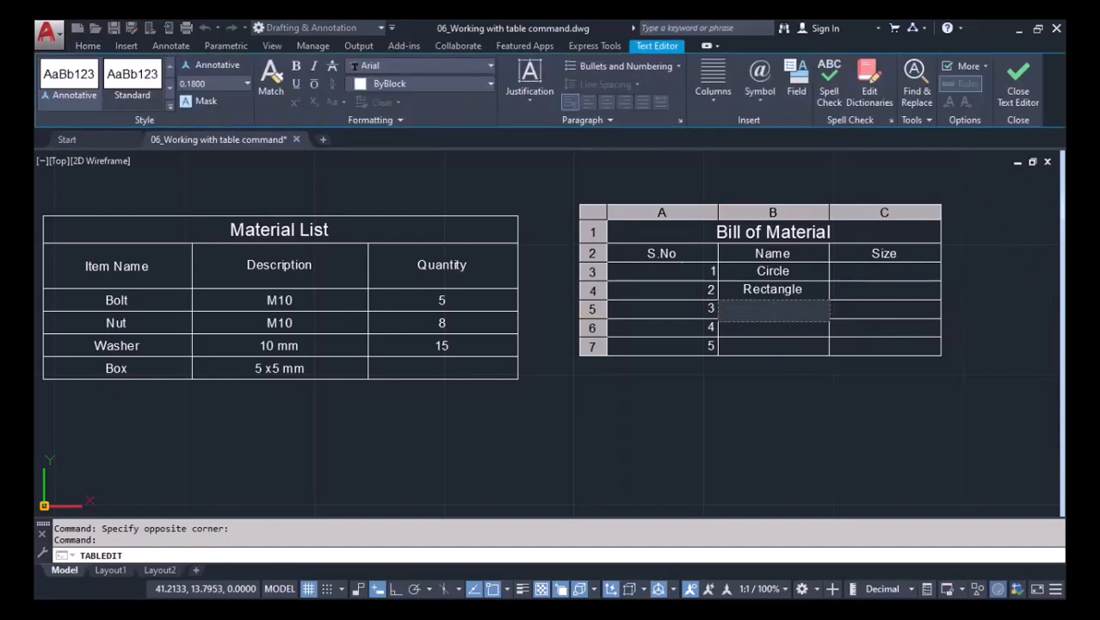
{"action": "type", "text": "Line"}
{"action": "left_click", "coordinate": [821, 359]}
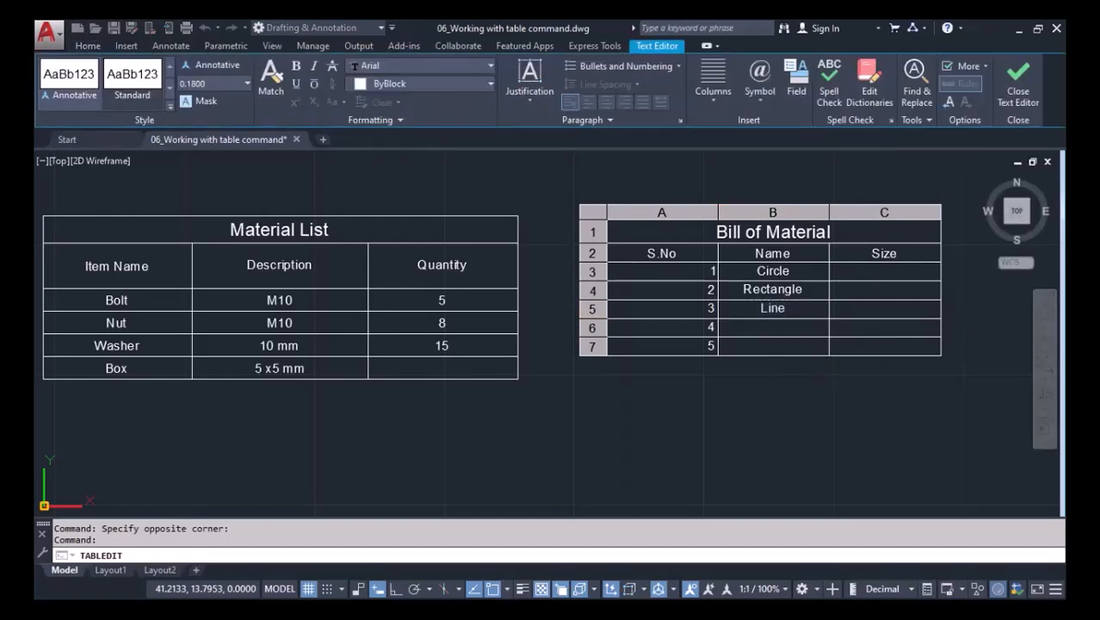
{"action": "double_click", "coordinate": [778, 328]}
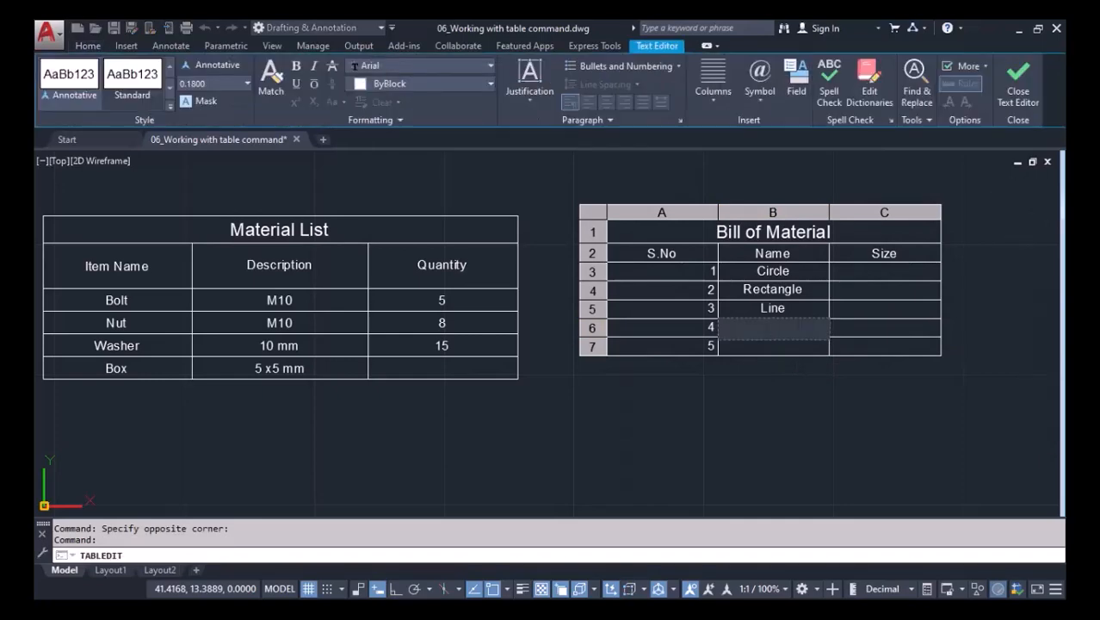
{"action": "type", "text": "Polyline"}
{"action": "left_click", "coordinate": [762, 360]}
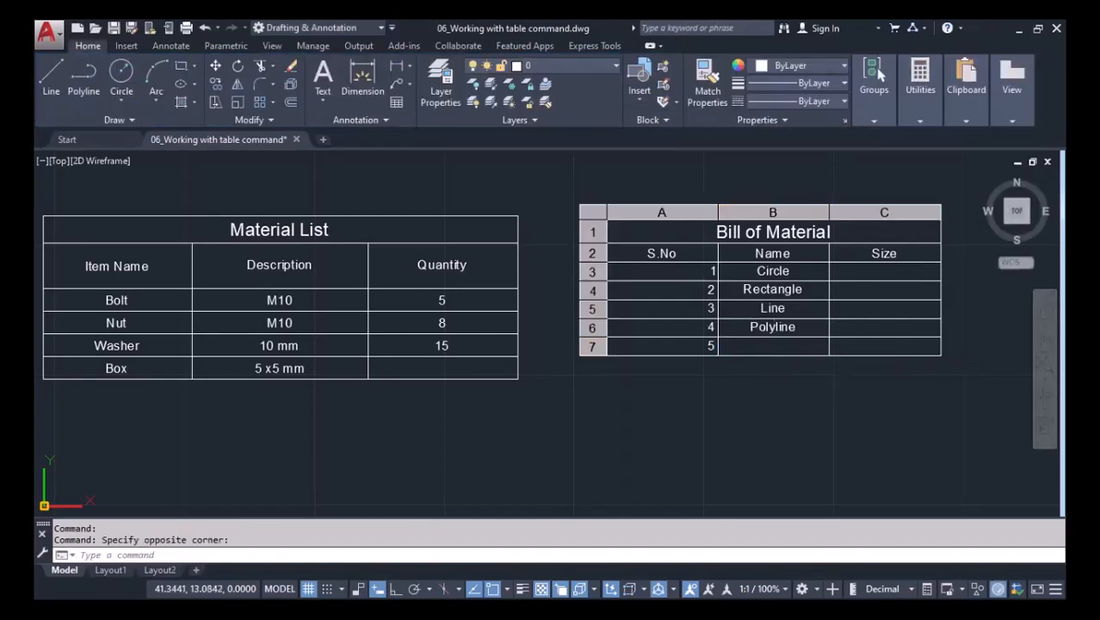
{"action": "double_click", "coordinate": [771, 347]}
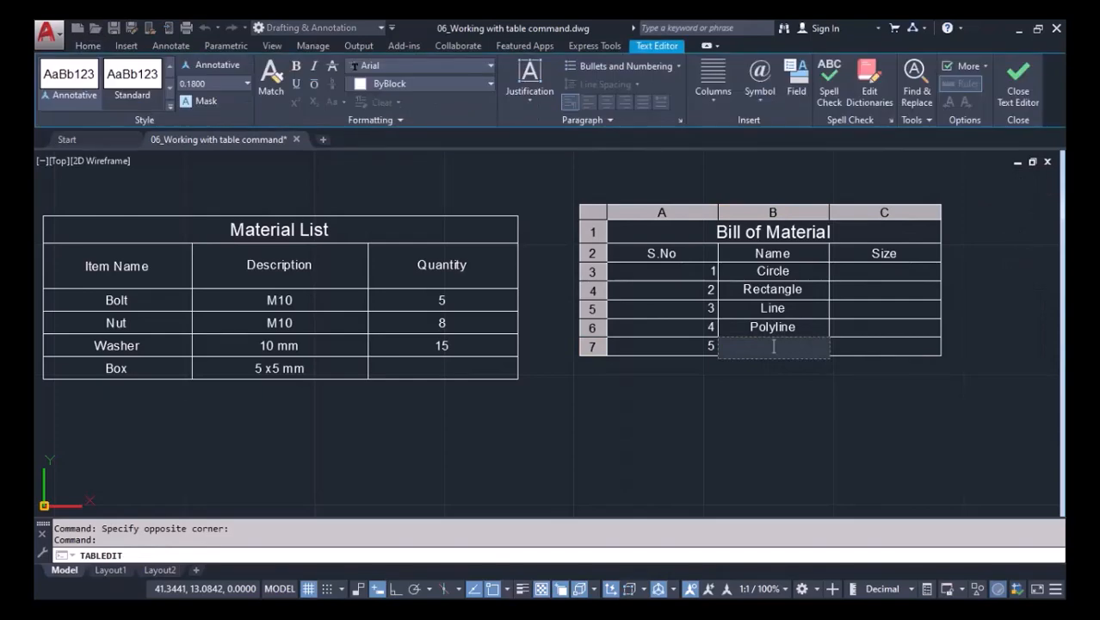
{"action": "type", "text": "Polygon"}
{"action": "left_click", "coordinate": [899, 362]}
Try the Top Left, Top Right and Middle Left alignments on the S.No cell of item 1
{"action": "scroll", "coordinate": [815, 246], "scroll_direction": "up", "scroll_amount": 2}
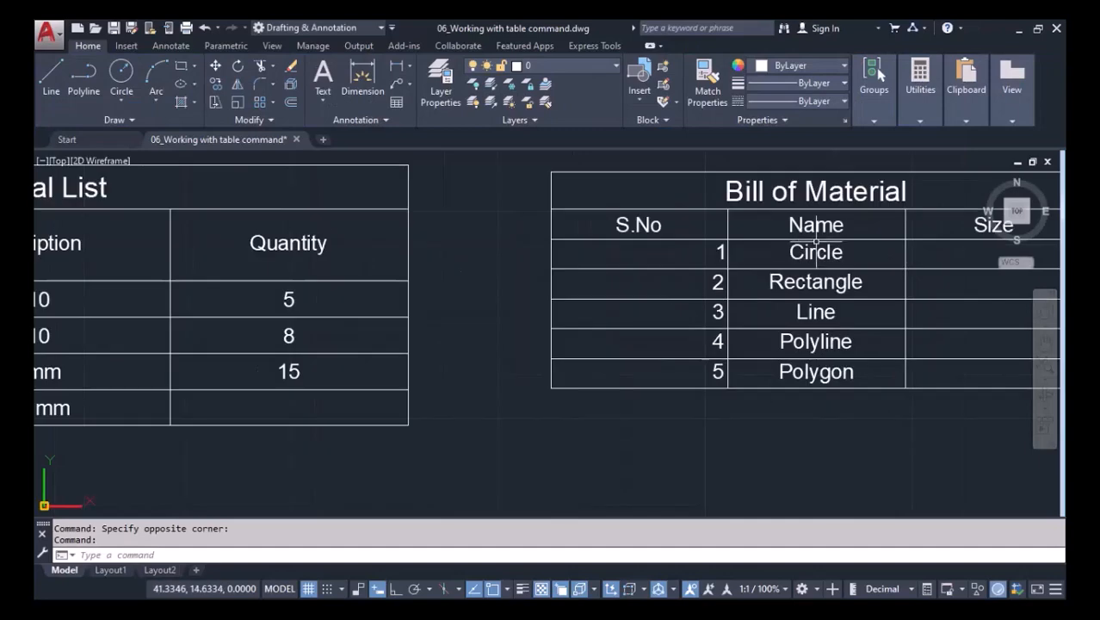
{"action": "middle_click_drag", "start_coordinate": [809, 342], "coordinate": [737, 348]}
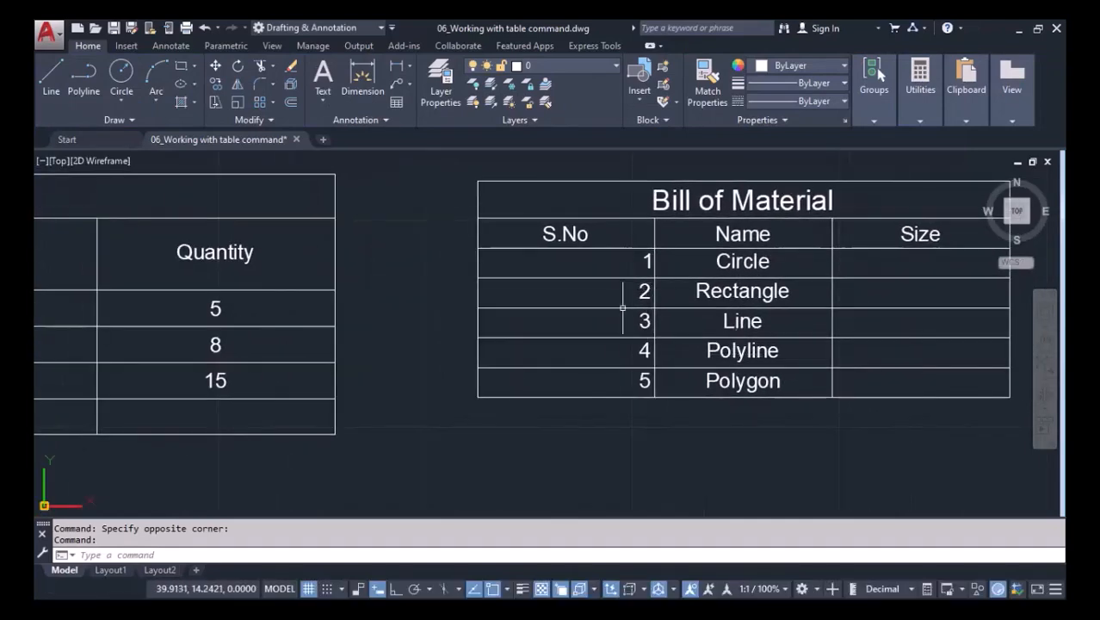
{"action": "middle_click_drag", "start_coordinate": [755, 423], "coordinate": [721, 410]}
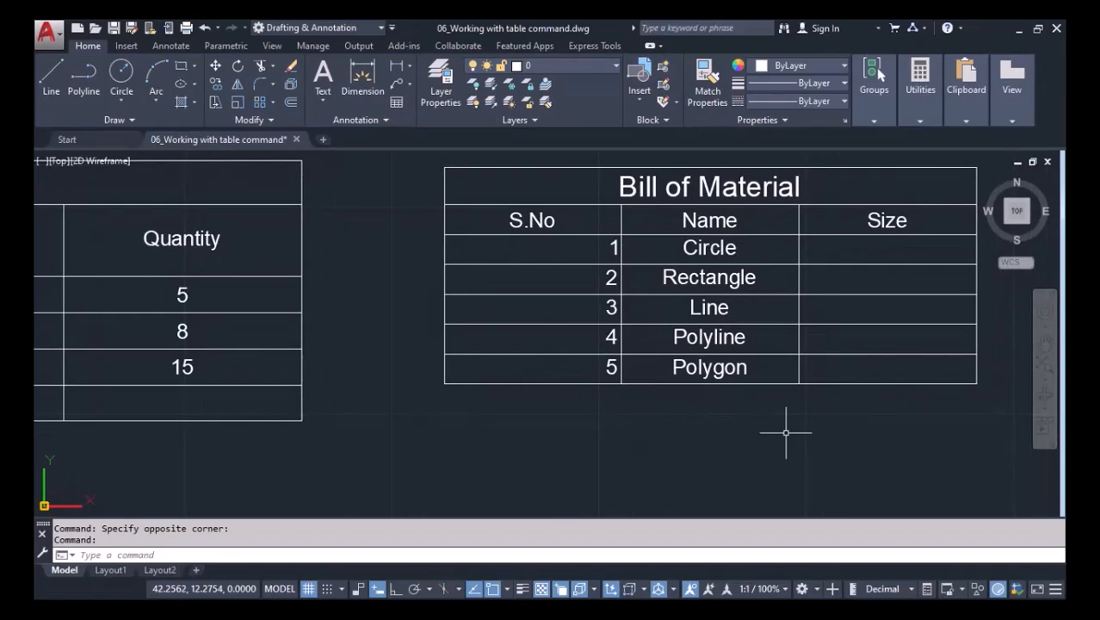
{"action": "left_click", "coordinate": [578, 248]}
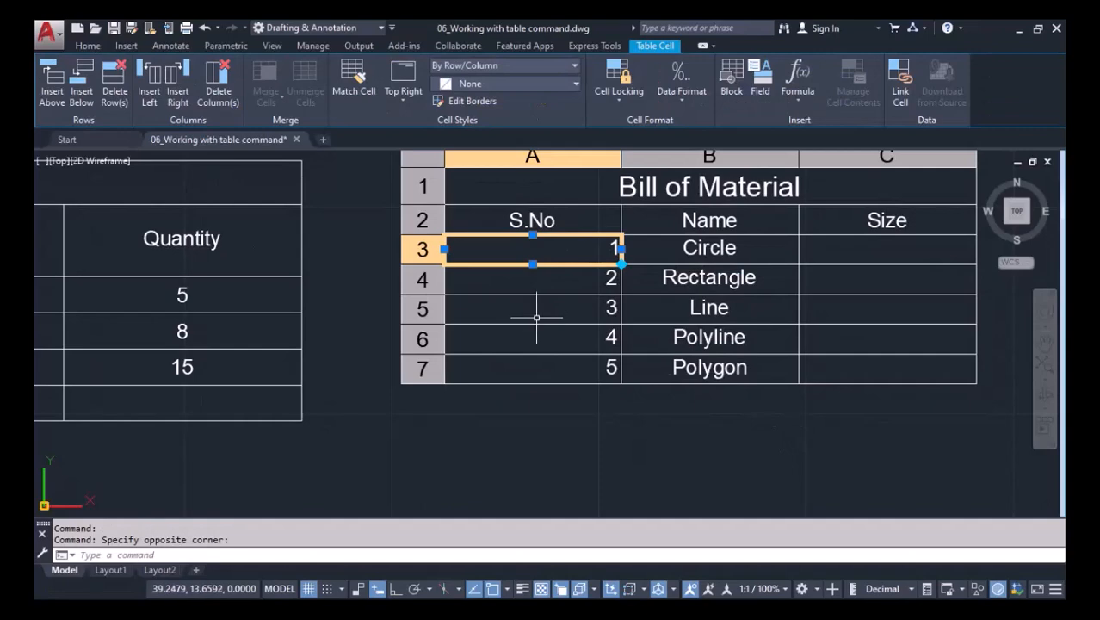
{"action": "left_click", "coordinate": [399, 102]}
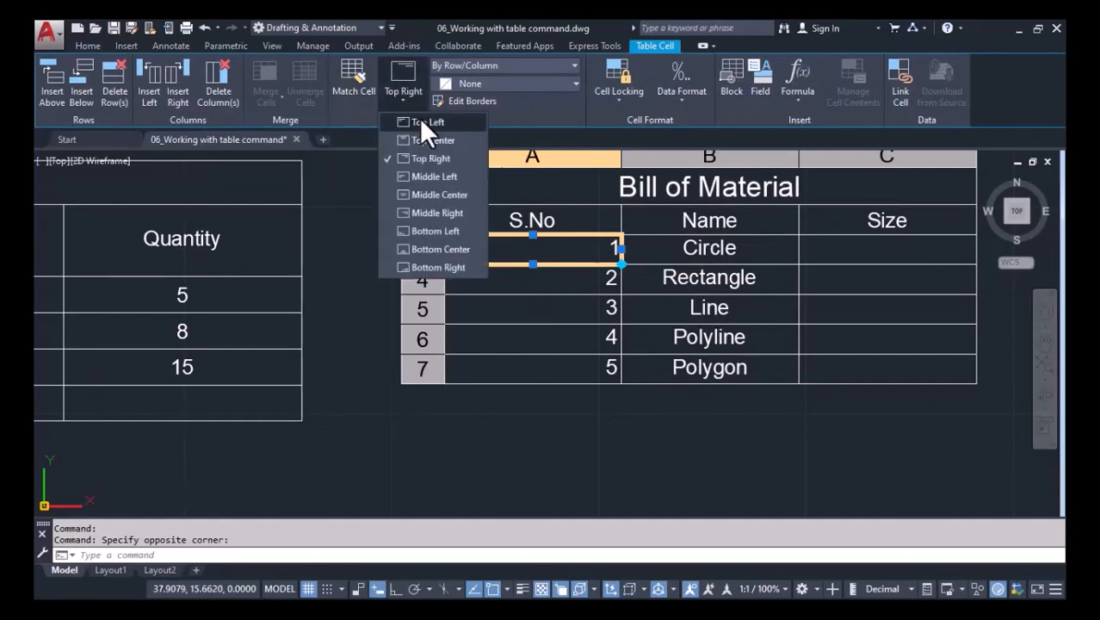
{"action": "left_click", "coordinate": [421, 122]}
{"action": "scroll", "coordinate": [465, 258], "scroll_direction": "up", "scroll_amount": 6}
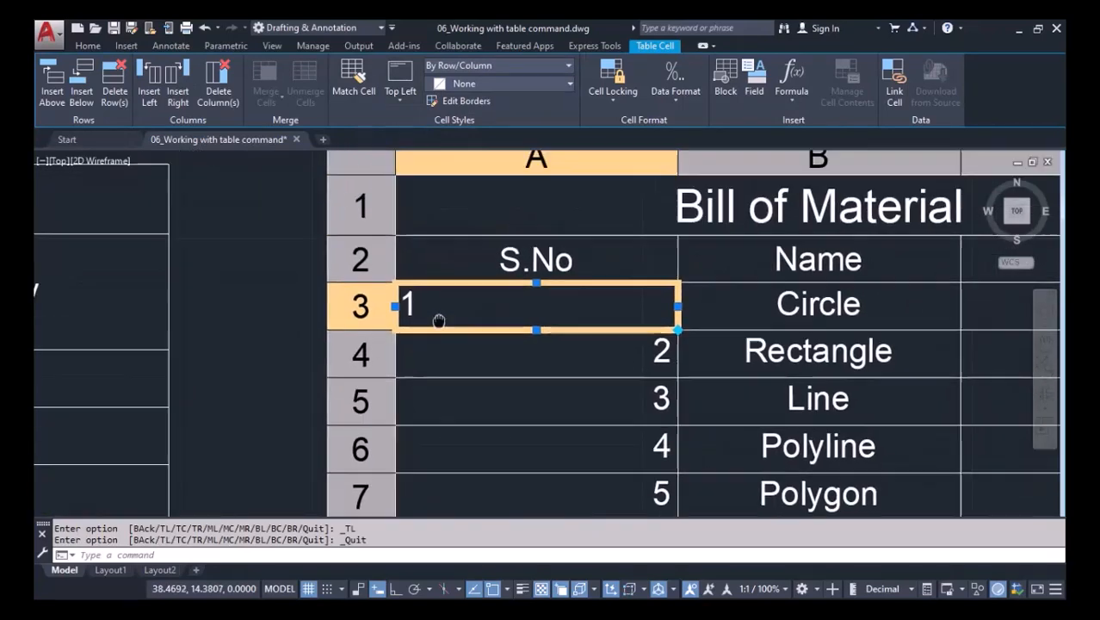
{"action": "left_click", "coordinate": [403, 101]}
{"action": "left_click", "coordinate": [420, 157]}
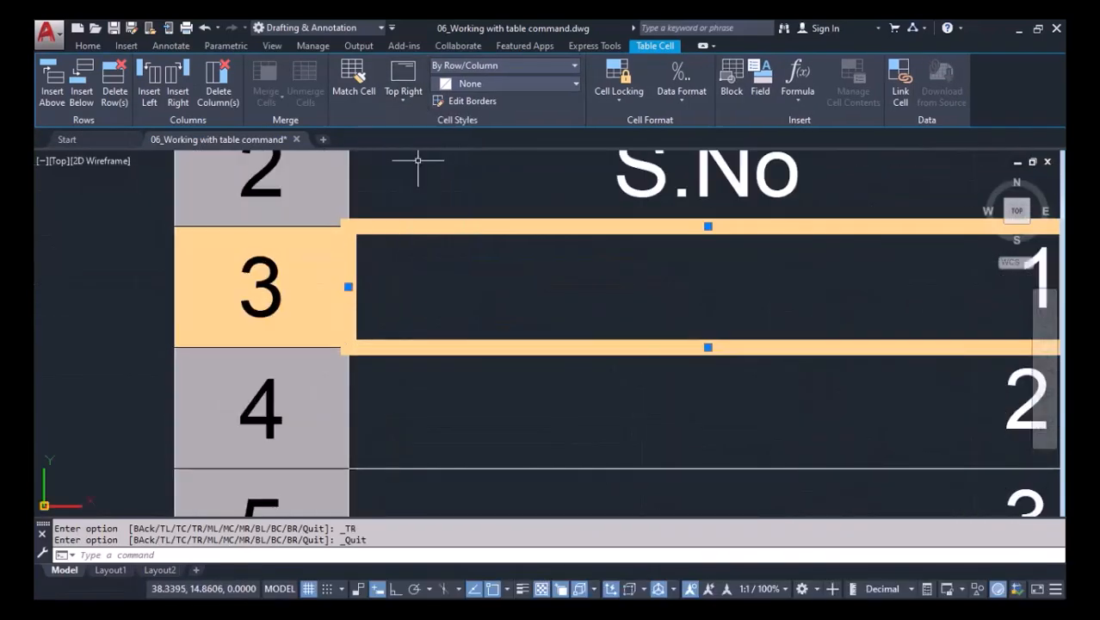
{"action": "scroll", "coordinate": [620, 281], "scroll_direction": "down", "scroll_amount": 2}
{"action": "middle_click_drag", "start_coordinate": [620, 281], "coordinate": [494, 282]}
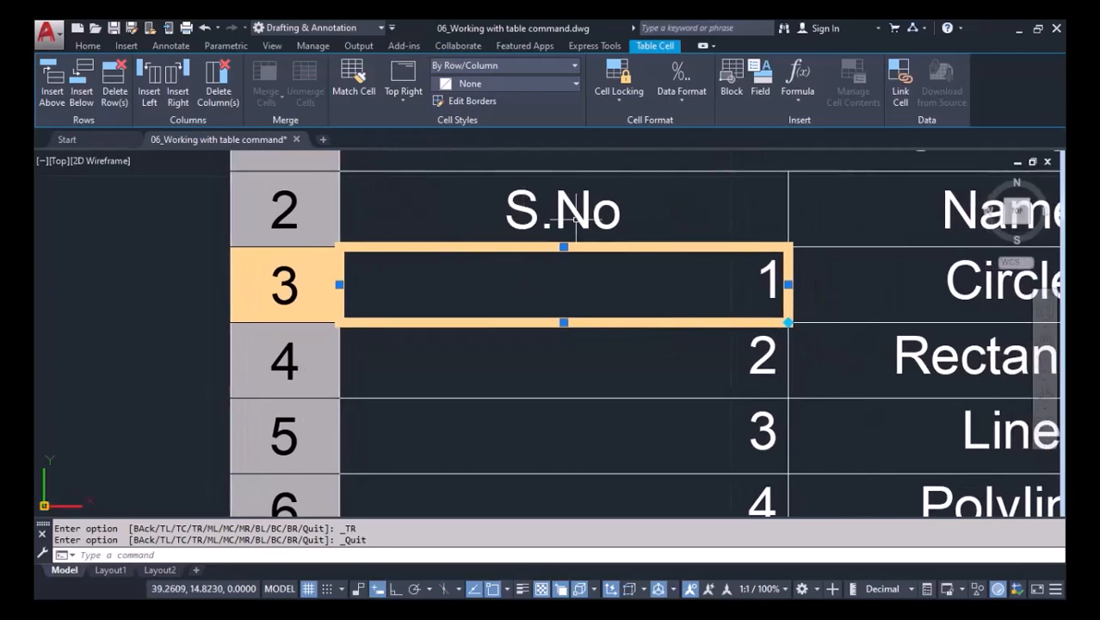
{"action": "left_click", "coordinate": [397, 102]}
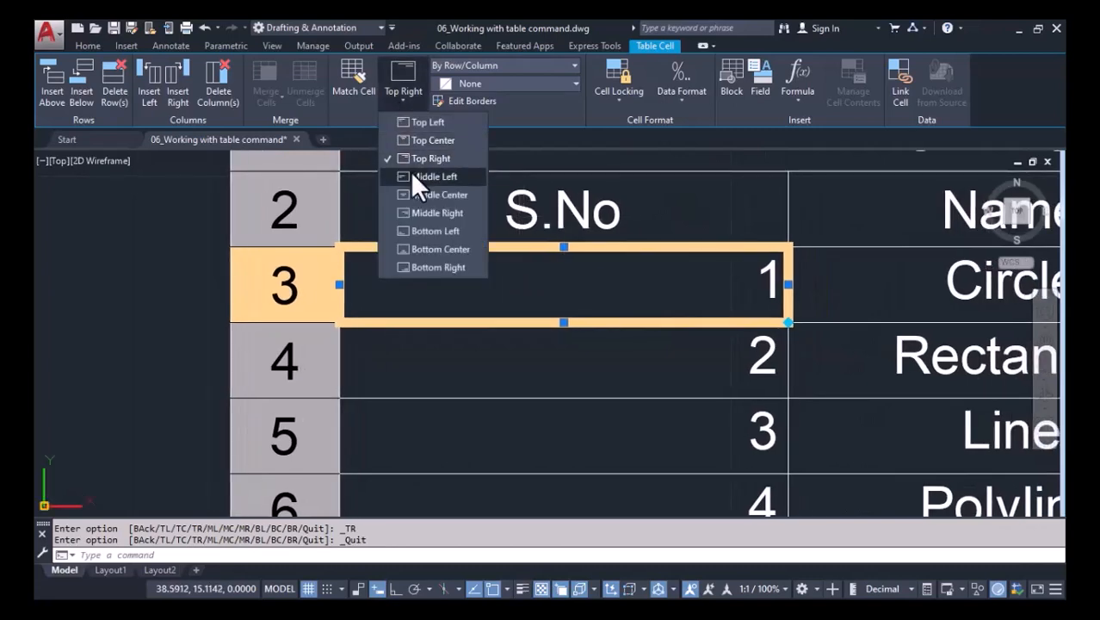
{"action": "left_click", "coordinate": [410, 173]}
Set the alignment of the S.No cell of item 1 to Middle Center
{"action": "left_click", "coordinate": [406, 99]}
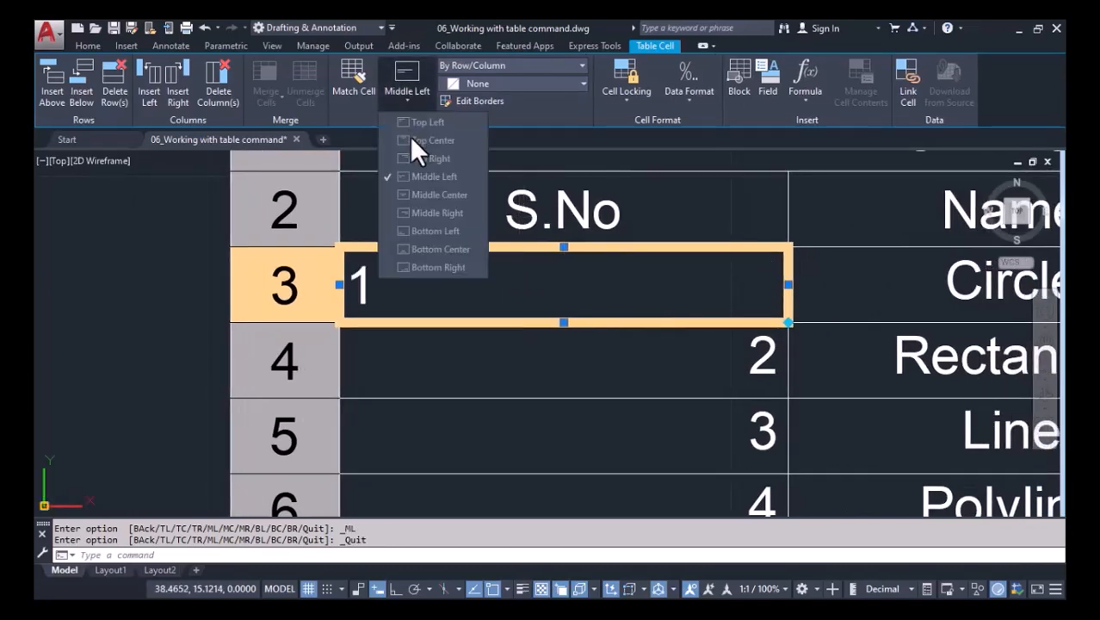
{"action": "left_click", "coordinate": [418, 194]}
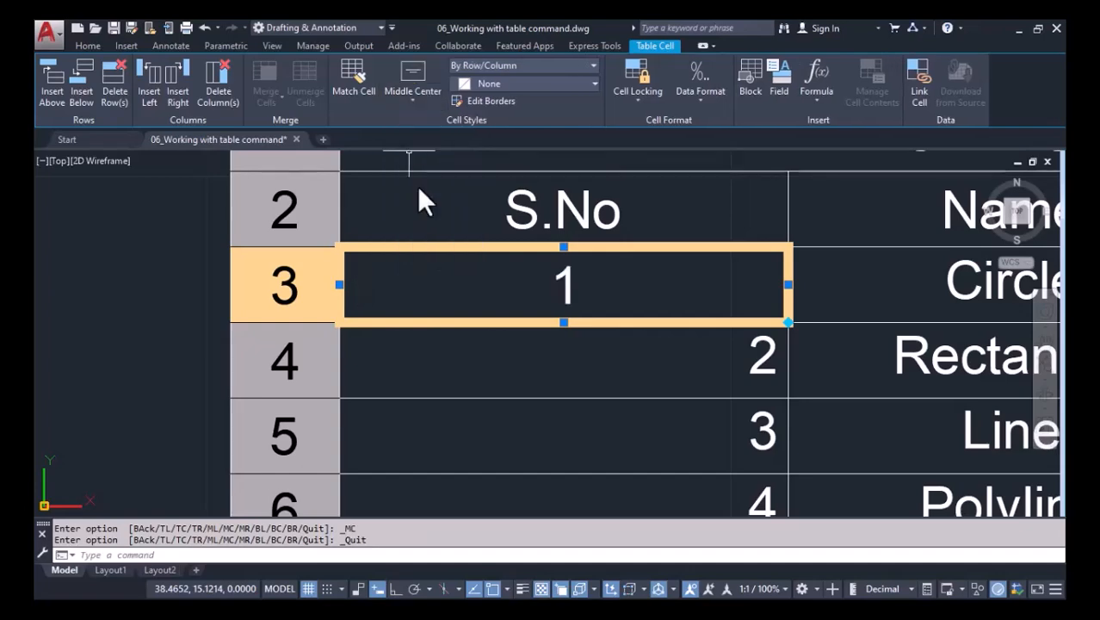
{"action": "left_click", "coordinate": [414, 108]}
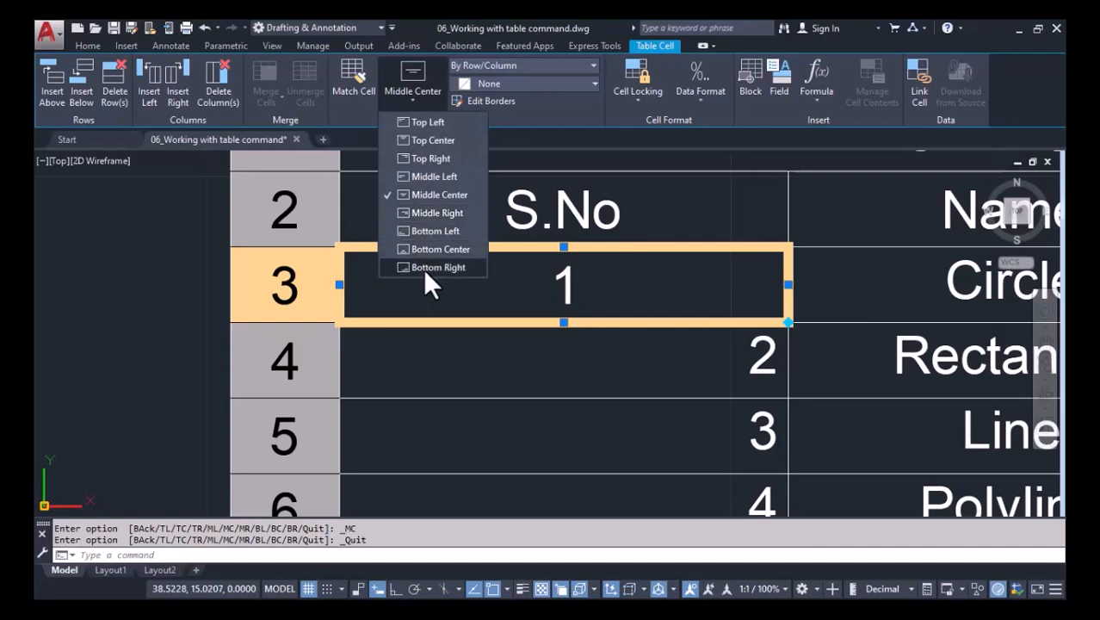
{"action": "left_click", "coordinate": [432, 314]}
{"action": "scroll", "coordinate": [628, 378], "scroll_direction": "down", "scroll_amount": 4}
{"action": "middle_click_drag", "start_coordinate": [608, 345], "coordinate": [579, 297]}
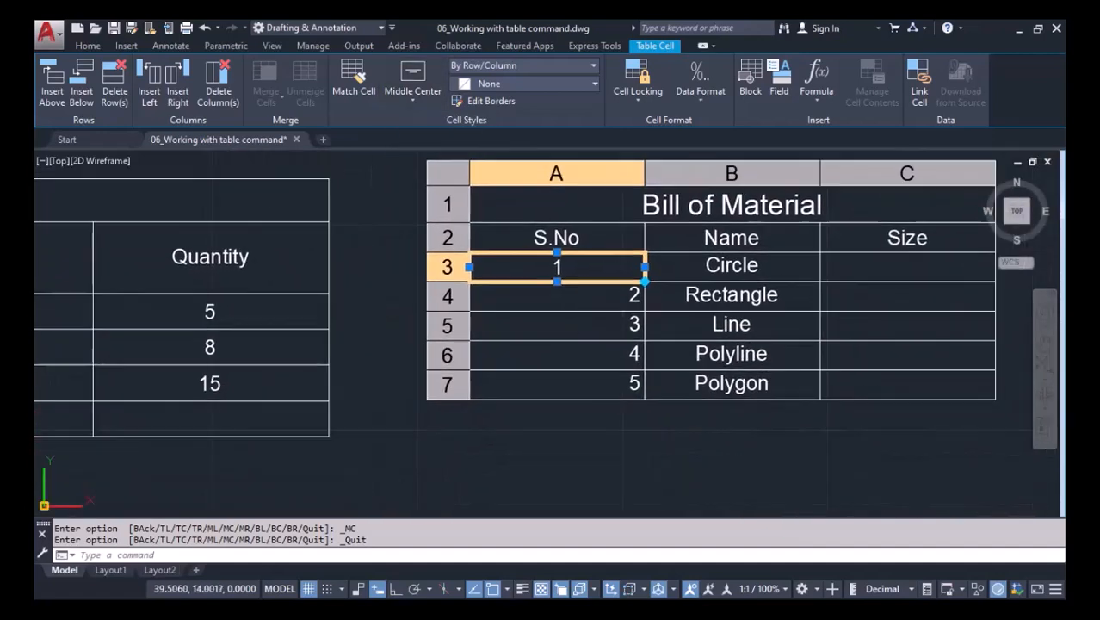
{"action": "key", "text": "Escape"}
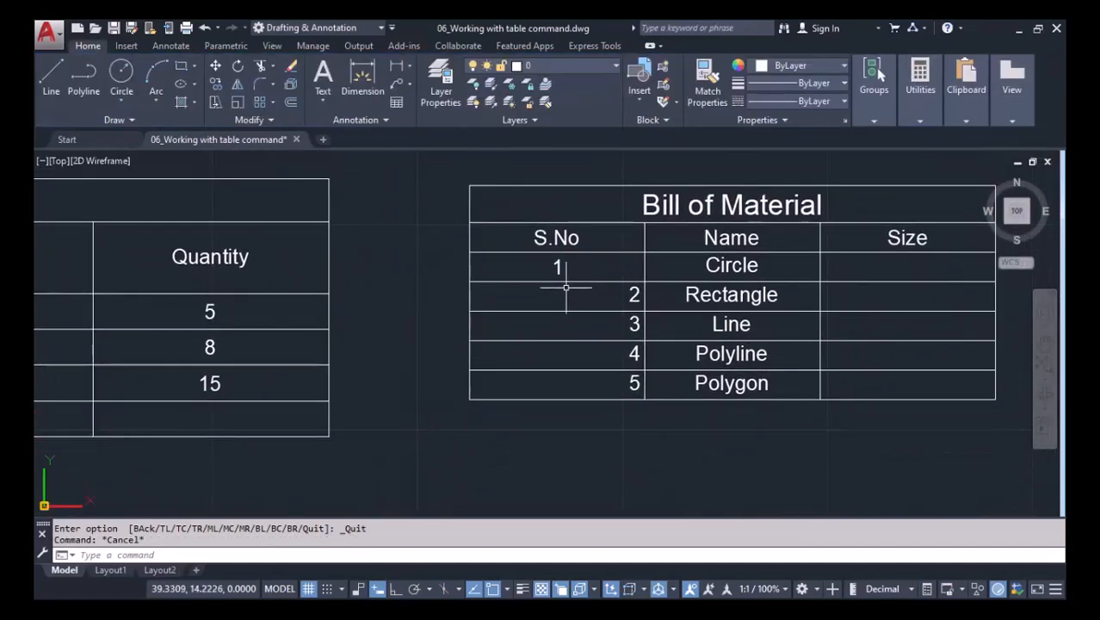
Align the S.No cells of items 2 through 5 to Middle Center
{"action": "left_click", "coordinate": [558, 288]}
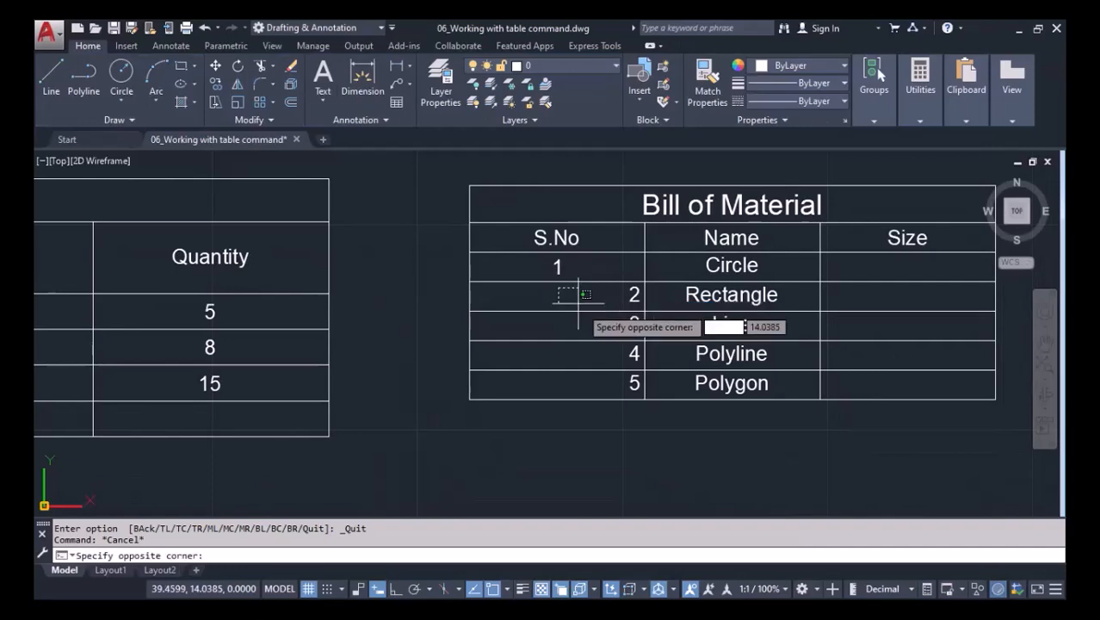
{"action": "left_click", "coordinate": [639, 391]}
{"action": "left_click", "coordinate": [403, 102]}
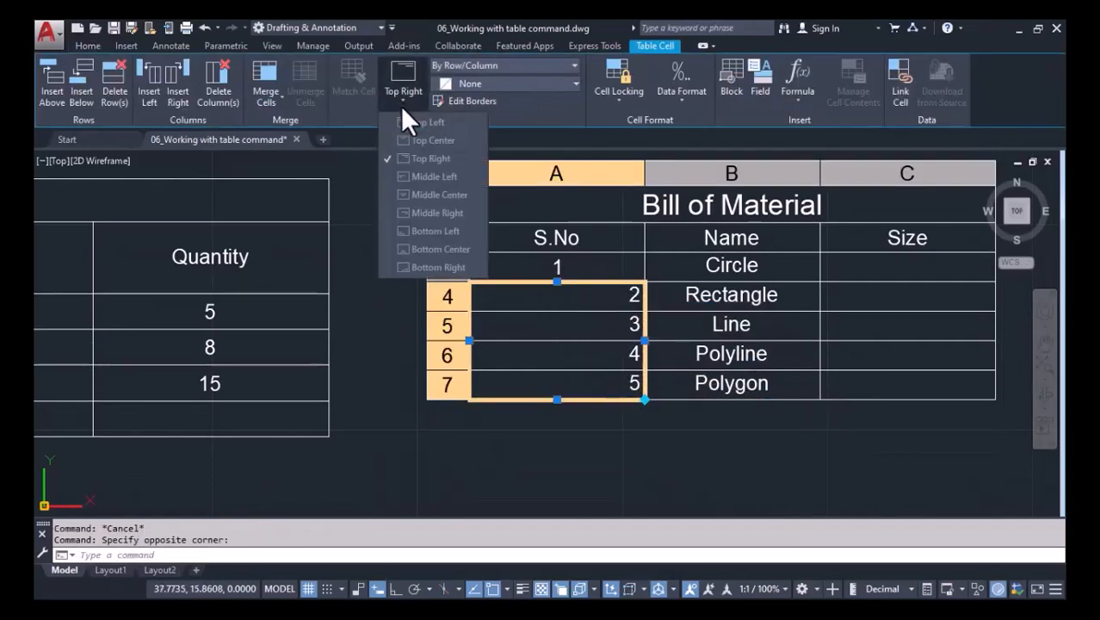
{"action": "left_click", "coordinate": [415, 194]}
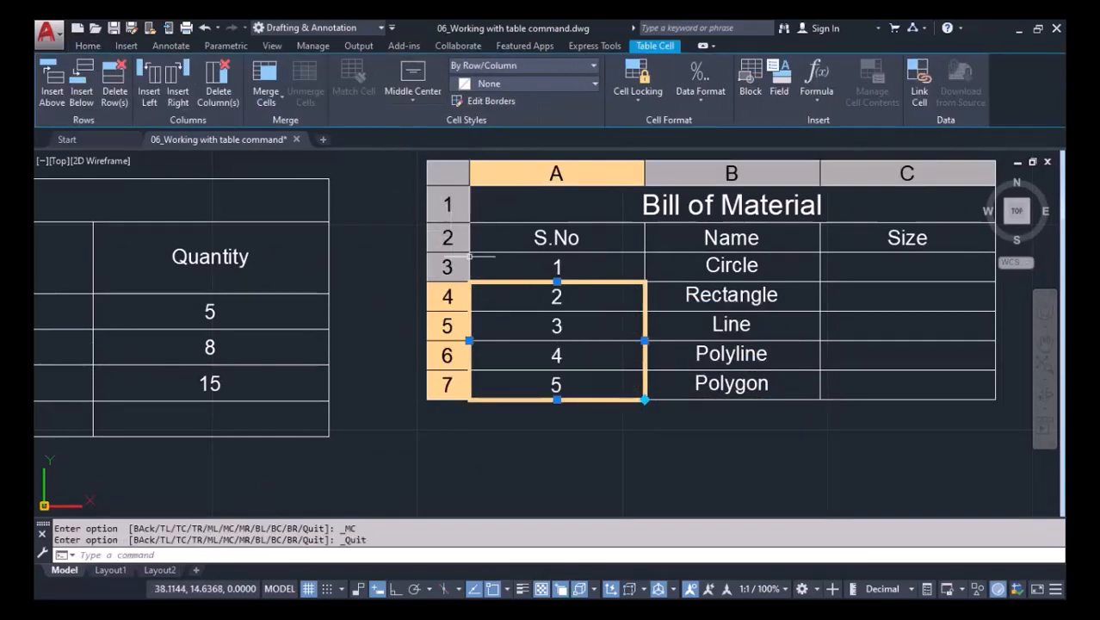
{"action": "key", "text": "Escape"}
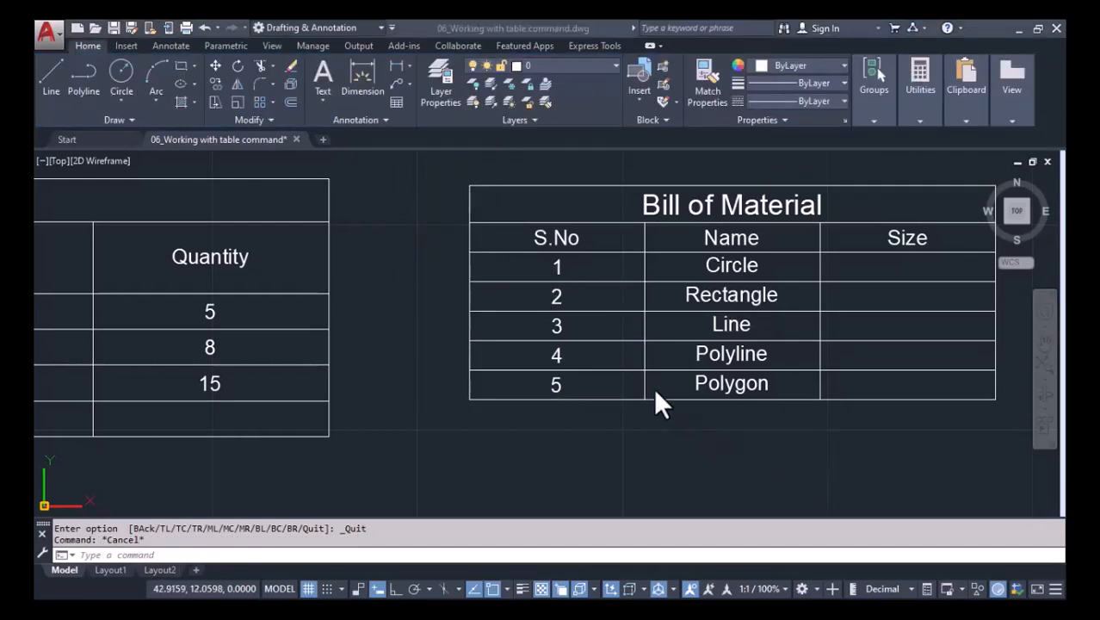
{"action": "double_click", "coordinate": [578, 237]}
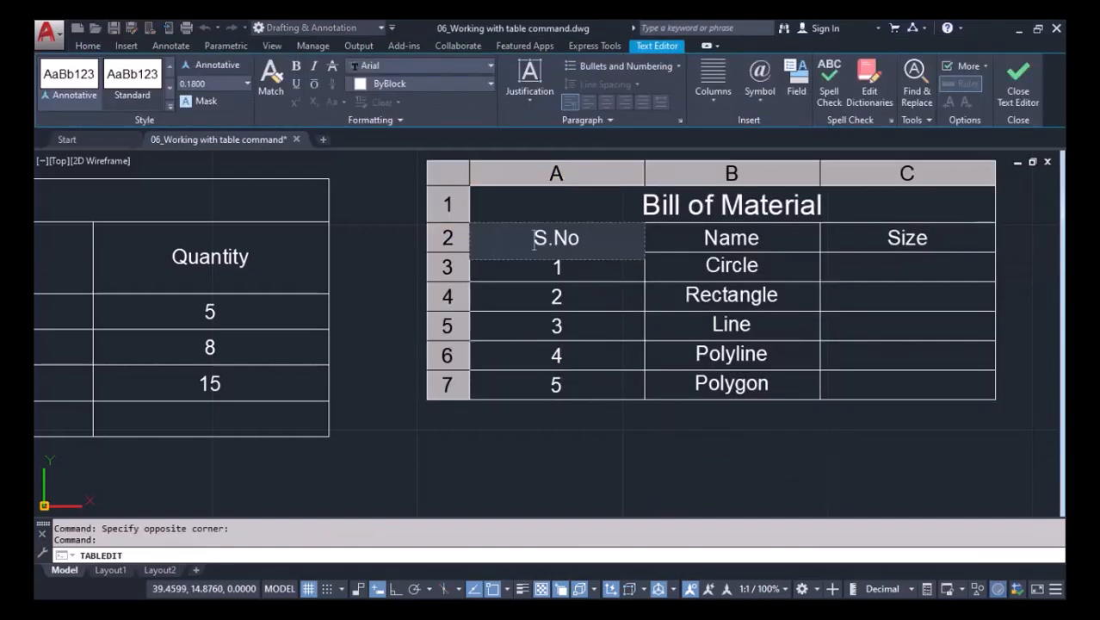
{"action": "left_click", "coordinate": [626, 308]}
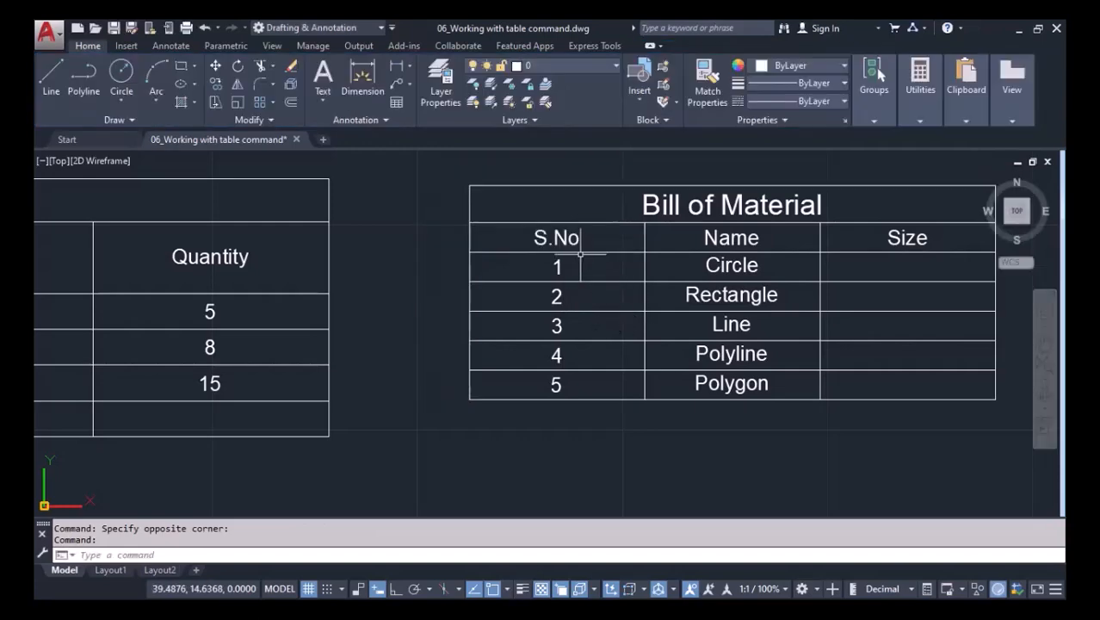
Fill the S.No cell of item 1 with orange 205,105,40 and its Name cell with yellow 248,215,49
{"action": "left_click", "coordinate": [591, 271]}
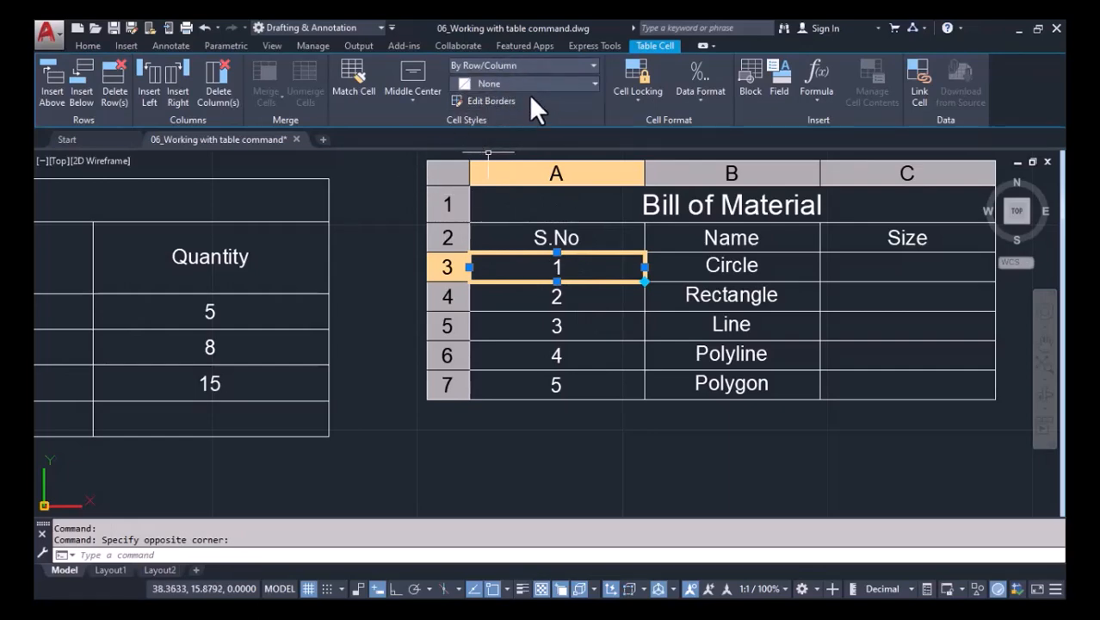
{"action": "left_click", "coordinate": [549, 84]}
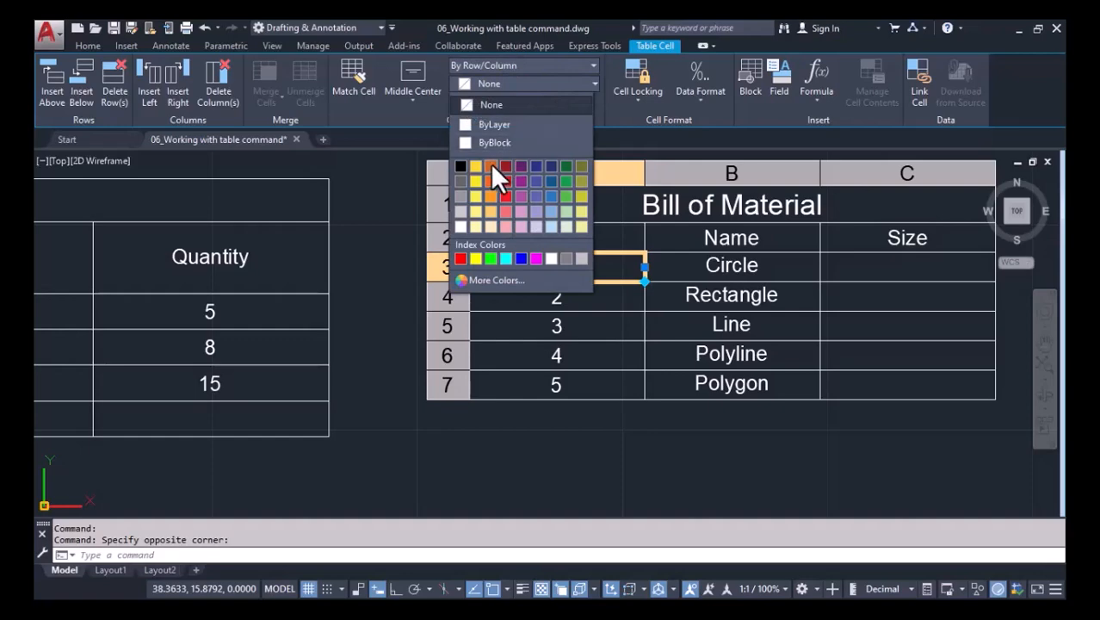
{"action": "left_click", "coordinate": [491, 166]}
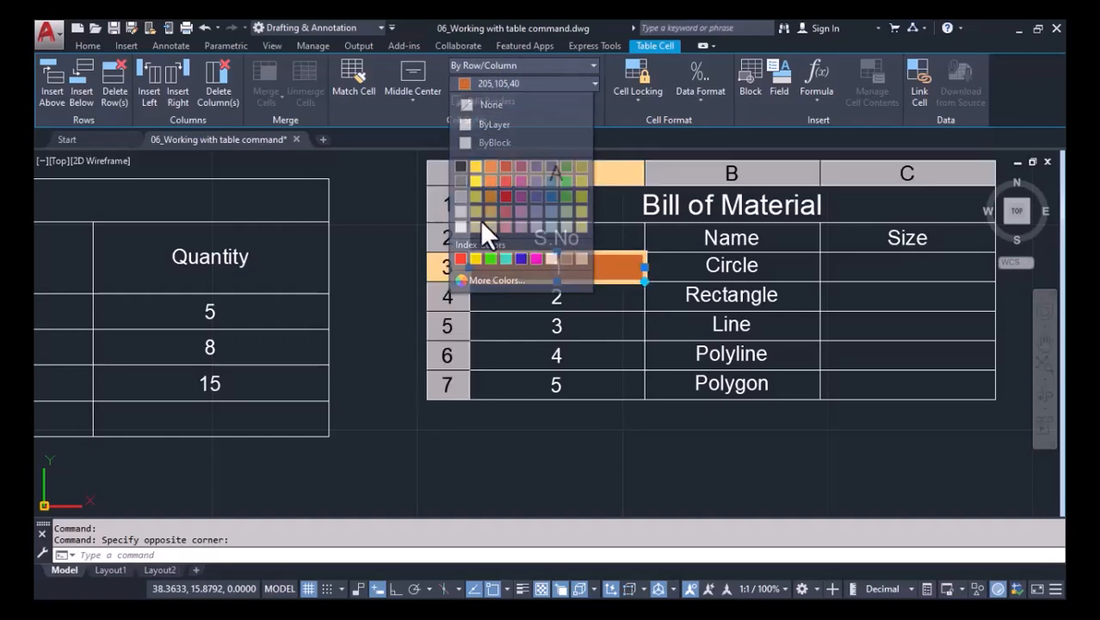
{"action": "left_click", "coordinate": [703, 266]}
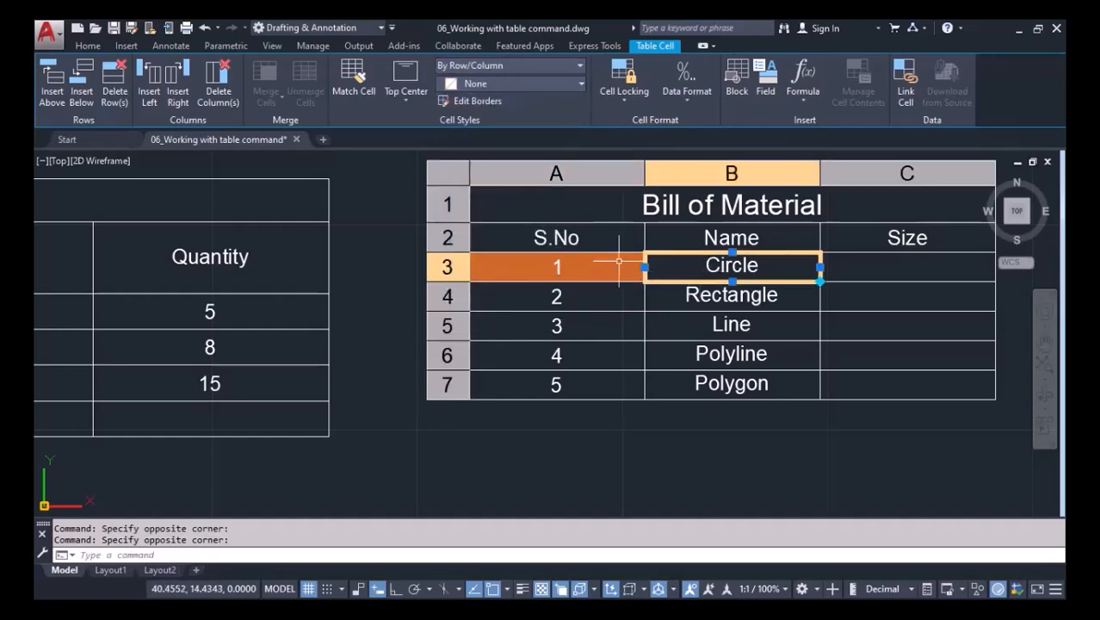
{"action": "left_click", "coordinate": [517, 83]}
{"action": "left_click", "coordinate": [462, 166]}
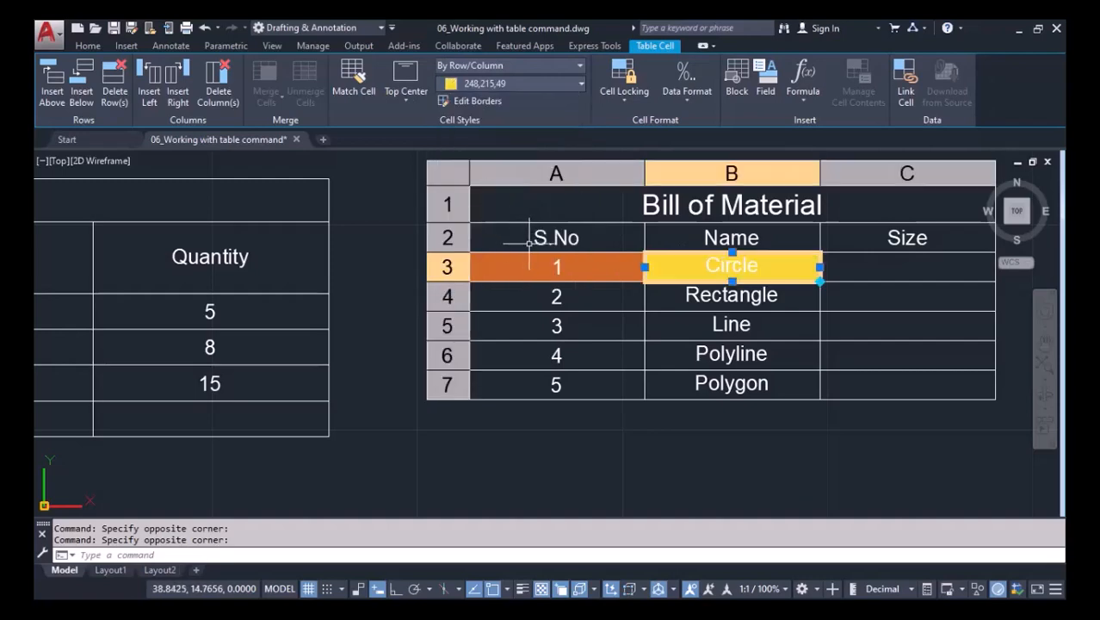
{"action": "key", "text": "Escape"}
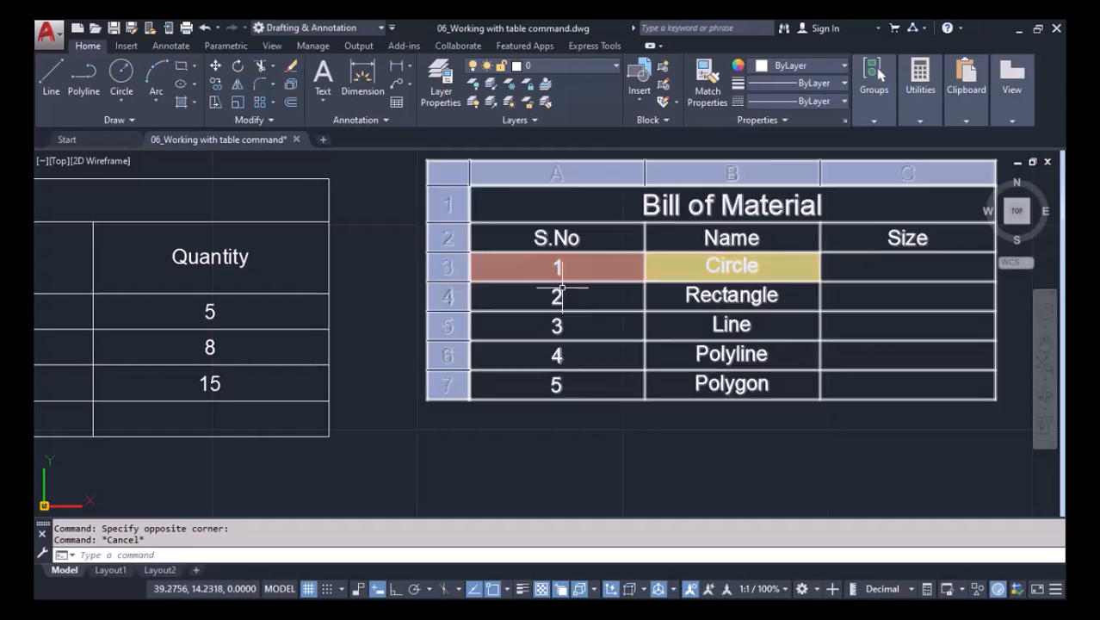
Match the orange formatting of item 1's S.No cell onto the S.No cells of items 2 through 5
{"action": "left_click", "coordinate": [575, 272]}
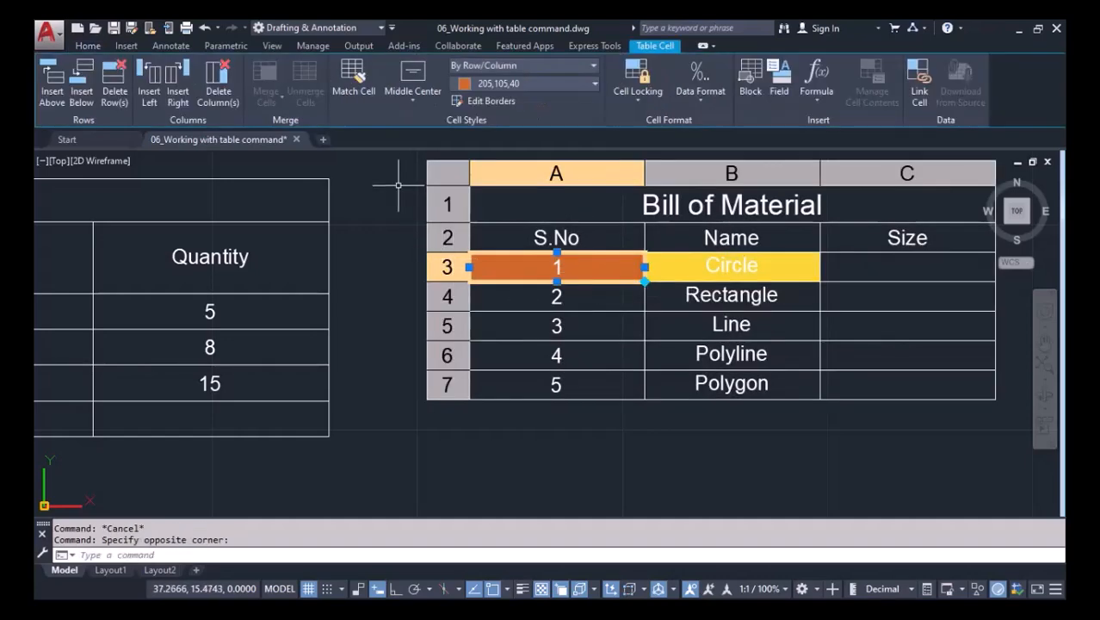
{"action": "left_click", "coordinate": [355, 87]}
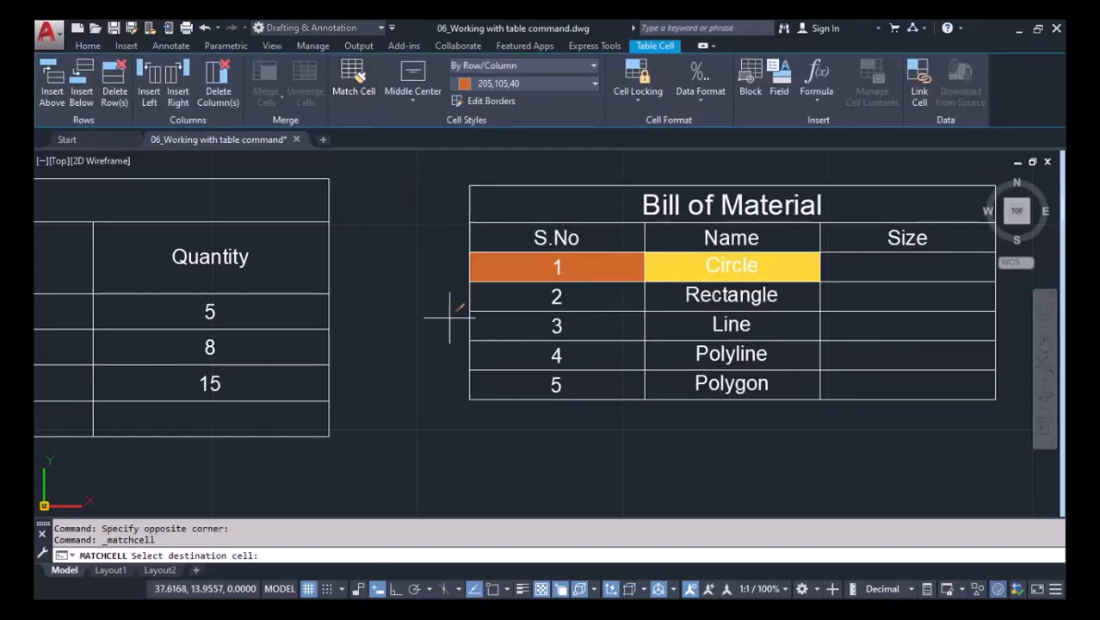
{"action": "left_click", "coordinate": [588, 293]}
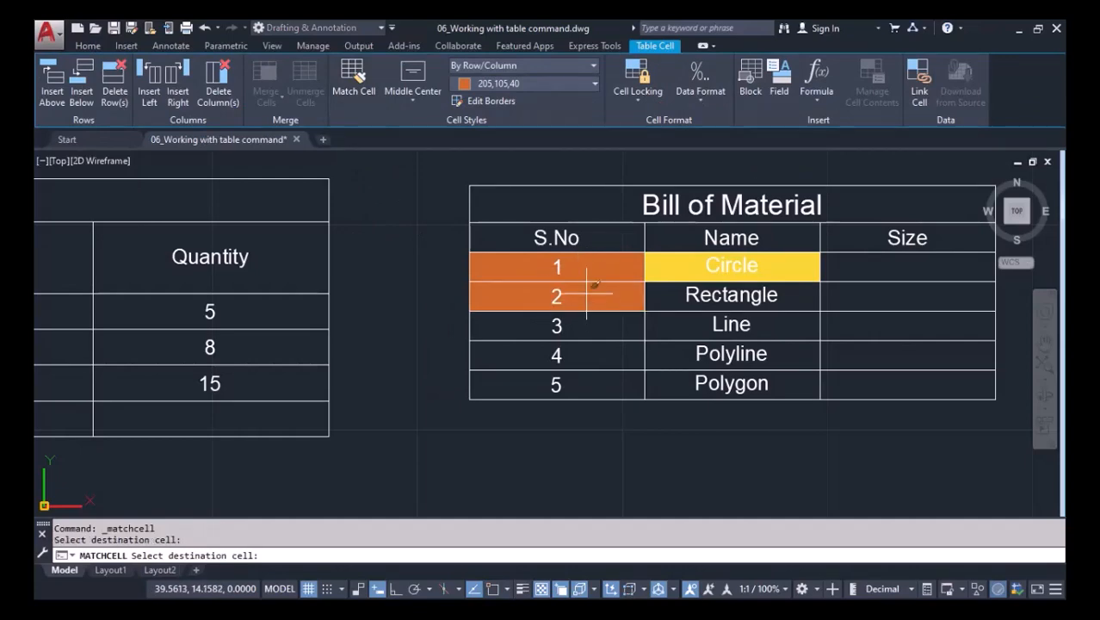
{"action": "left_click", "coordinate": [590, 323]}
{"action": "left_click", "coordinate": [590, 344]}
{"action": "left_click", "coordinate": [590, 383]}
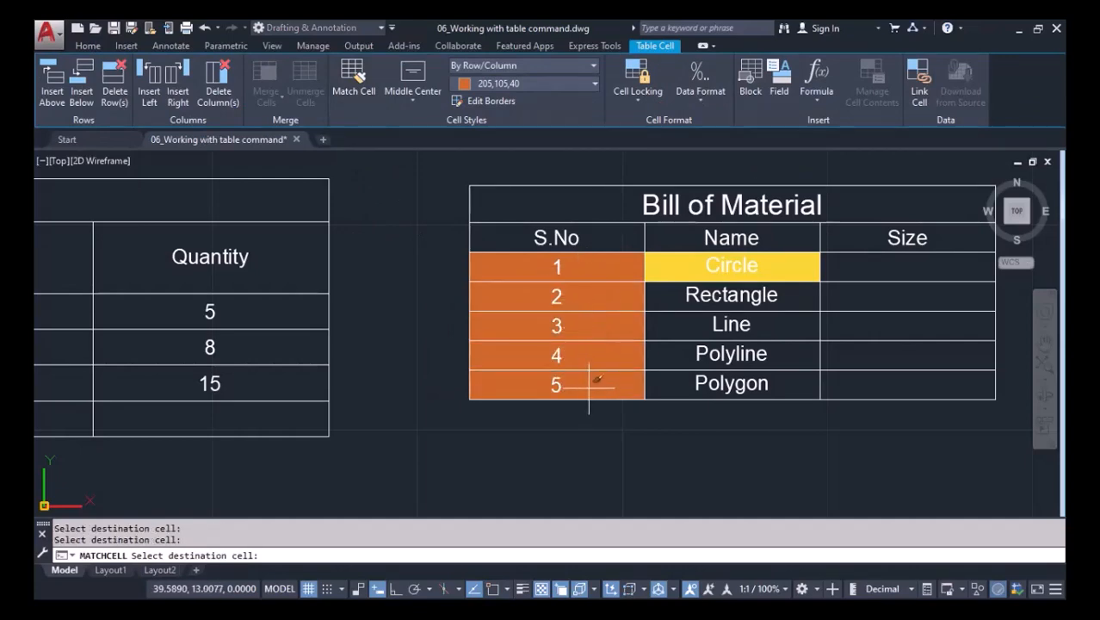
{"action": "key", "text": "Escape"}
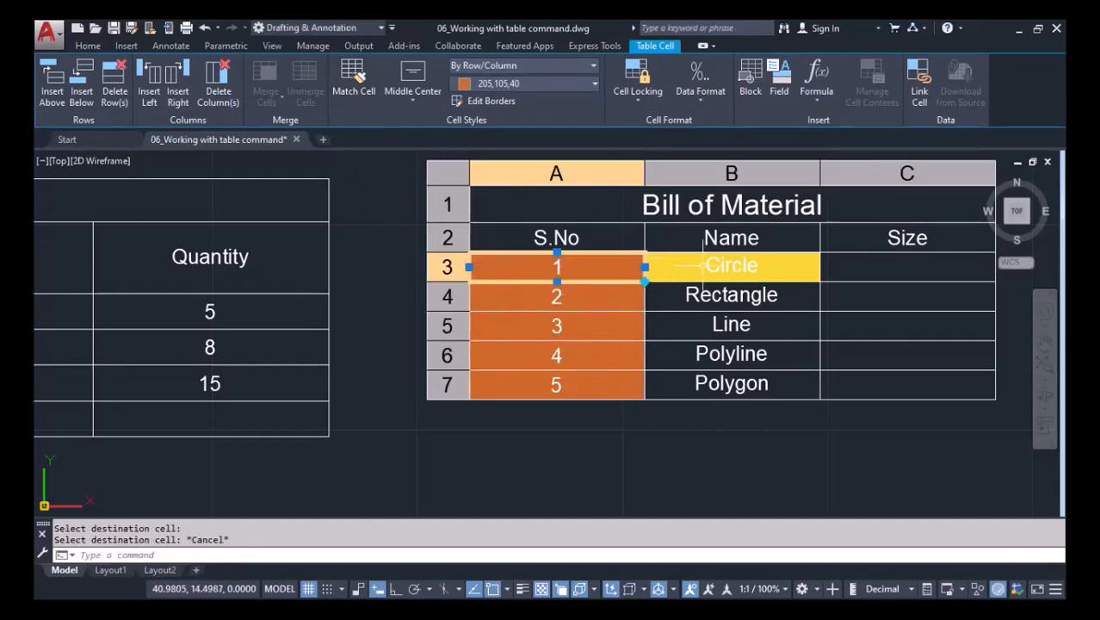
Match the yellow formatting of the Circle cell onto the Rectangle, Line, Polyline and Polygon cells
{"action": "left_click", "coordinate": [704, 265]}
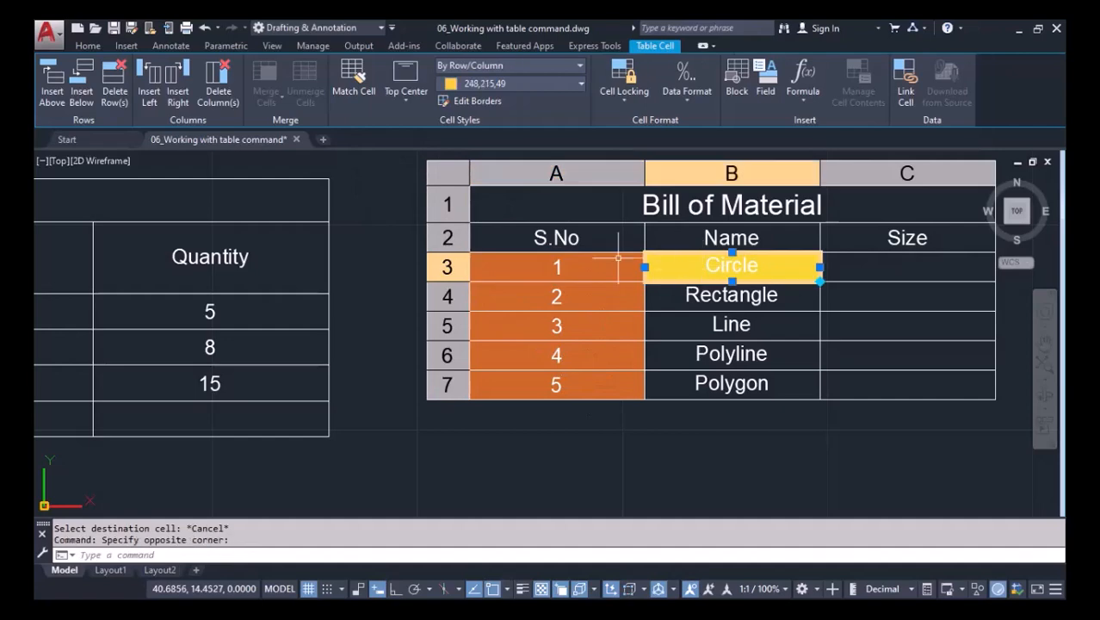
{"action": "left_click", "coordinate": [353, 88]}
{"action": "left_click", "coordinate": [731, 295]}
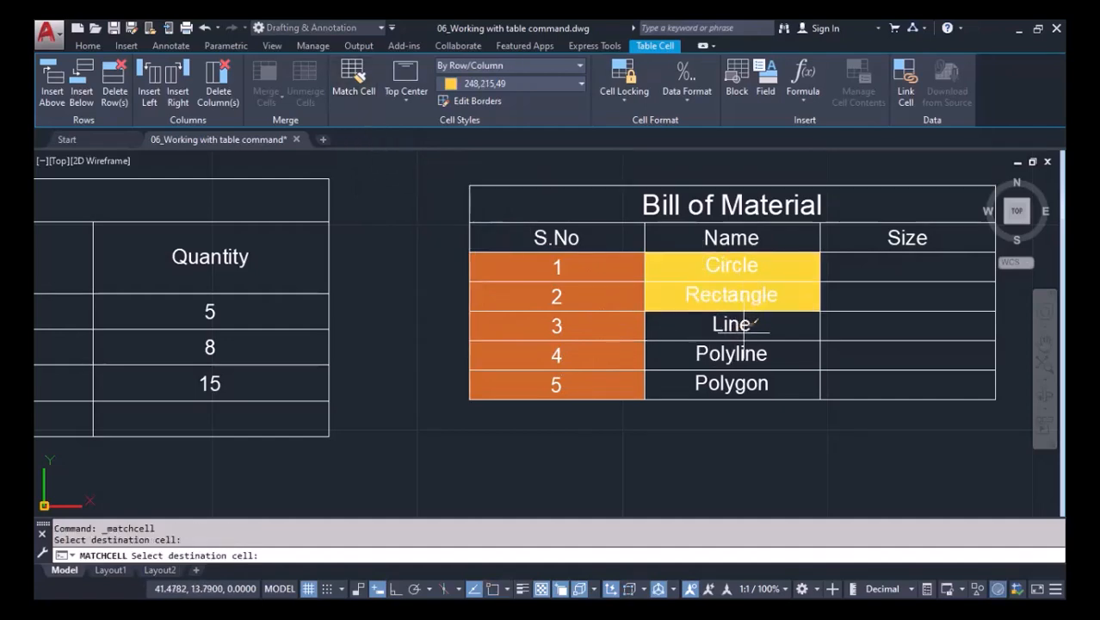
{"action": "left_click", "coordinate": [744, 332]}
{"action": "left_click", "coordinate": [750, 355]}
{"action": "left_click", "coordinate": [739, 384]}
{"action": "key", "text": "Escape"}
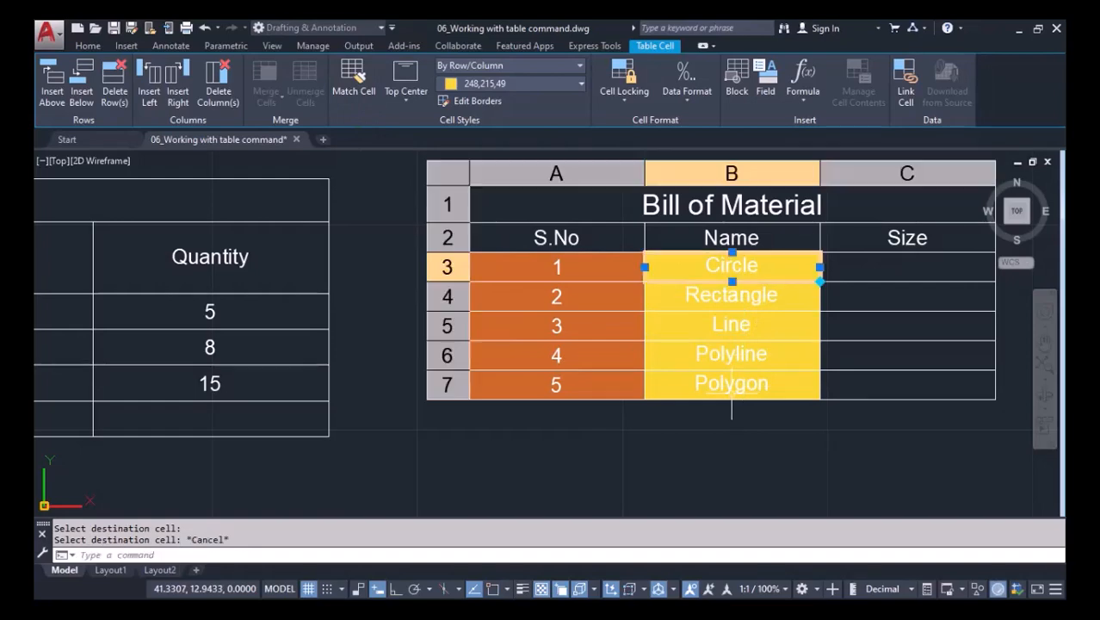
{"action": "middle_click_drag", "start_coordinate": [847, 329], "coordinate": [798, 338]}
{"action": "key", "text": "Escape"}
{"action": "key", "text": "Escape"}
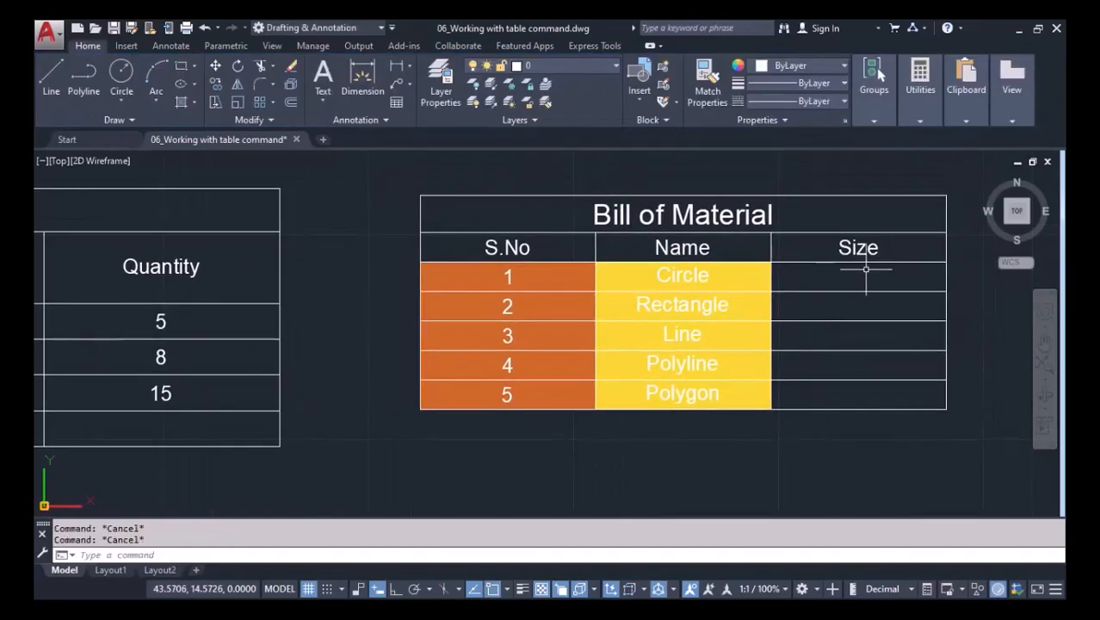
Fill the Size header cell of the Bill of Material table with the index colour Green
{"action": "left_click", "coordinate": [867, 248]}
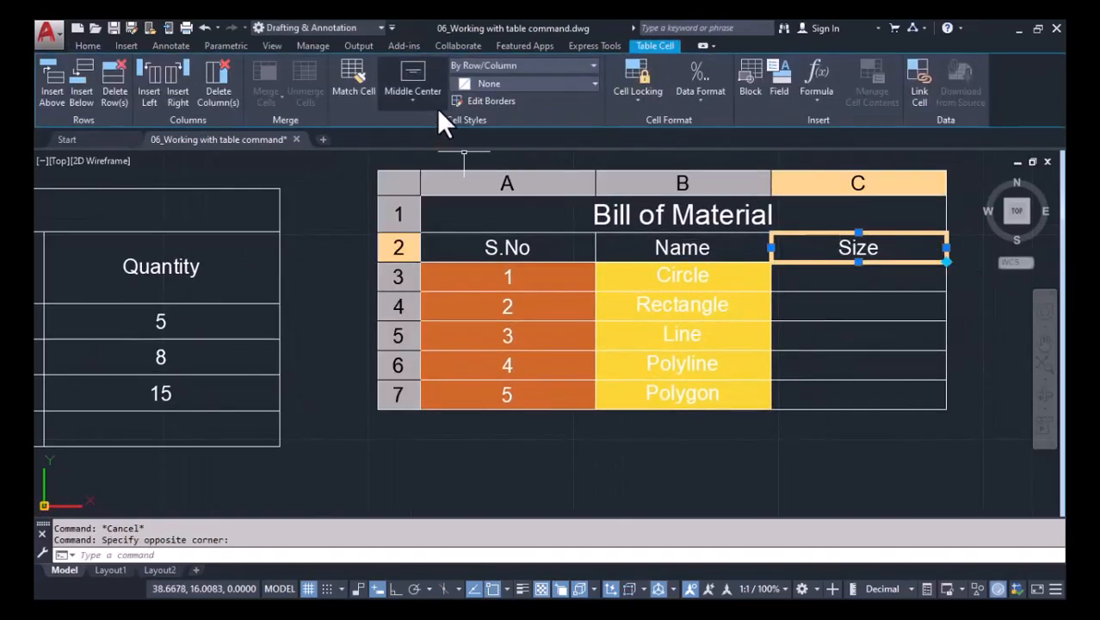
{"action": "left_click", "coordinate": [495, 88]}
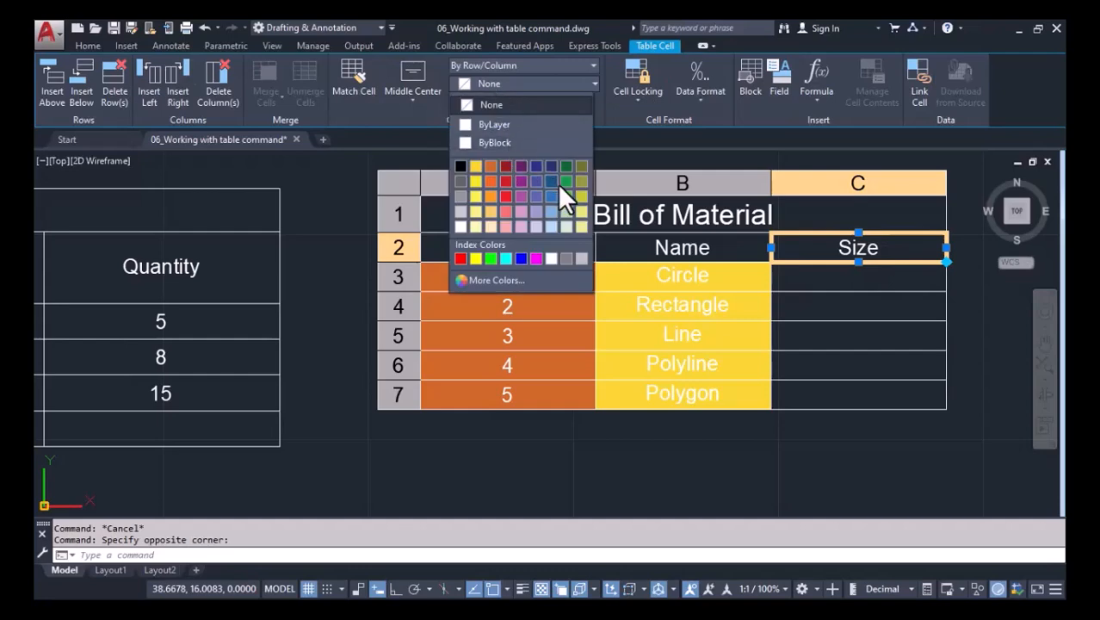
{"action": "left_click", "coordinate": [491, 259]}
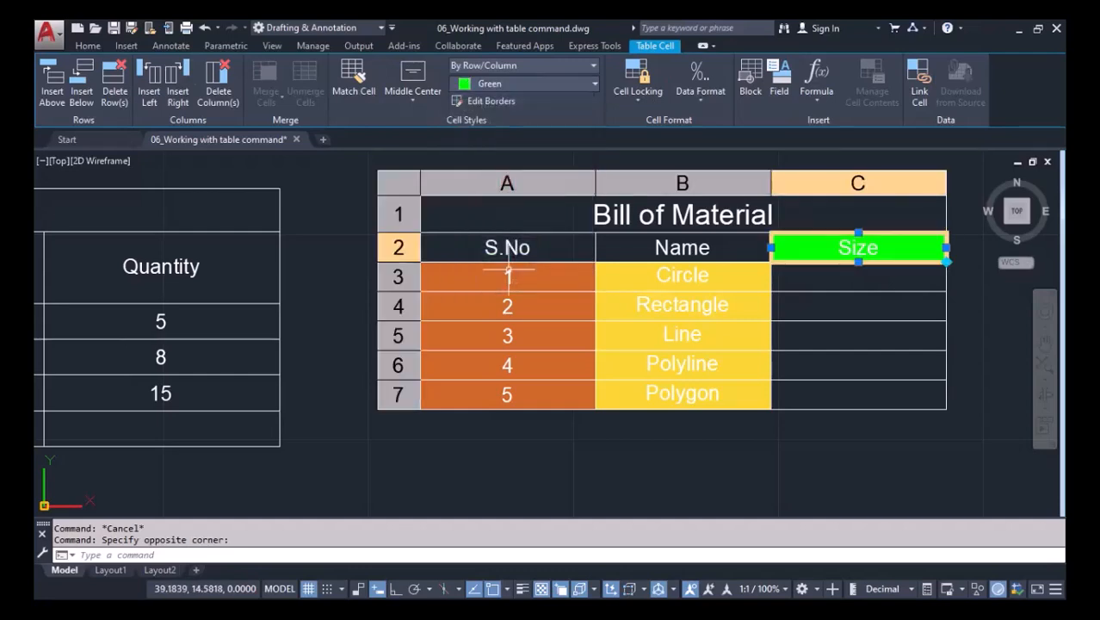
{"action": "key", "text": "Escape"}
Match the green formatting of the Size header onto the five empty Size cells below it
{"action": "left_click", "coordinate": [851, 251]}
{"action": "left_click", "coordinate": [356, 83]}
{"action": "left_click", "coordinate": [841, 290]}
{"action": "left_click", "coordinate": [848, 306]}
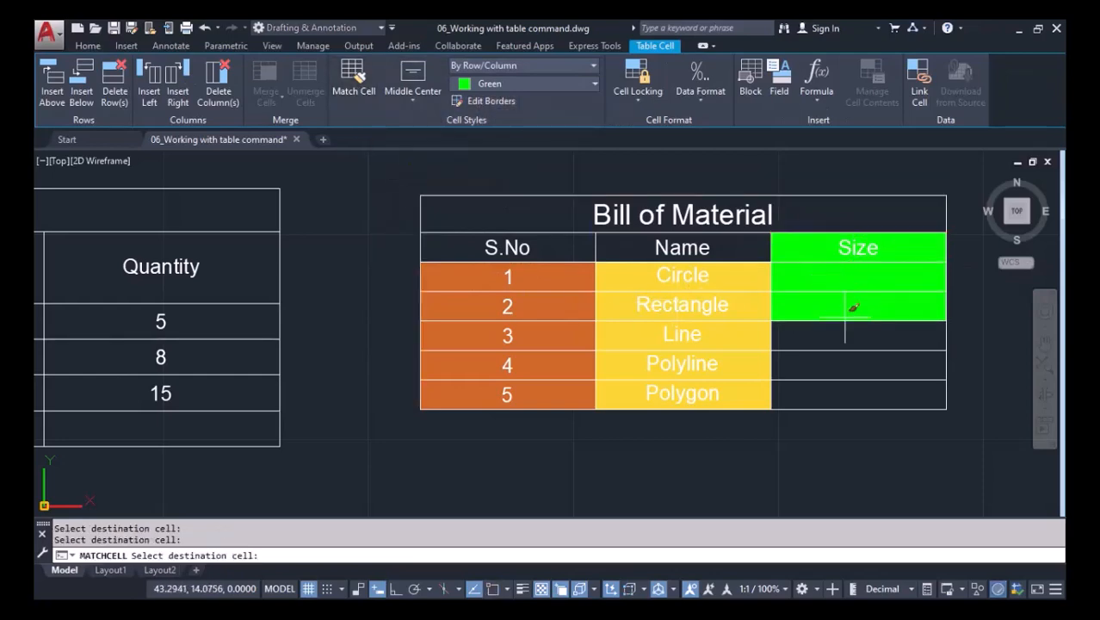
{"action": "left_click", "coordinate": [850, 334]}
{"action": "left_click", "coordinate": [851, 362]}
{"action": "left_click", "coordinate": [852, 395]}
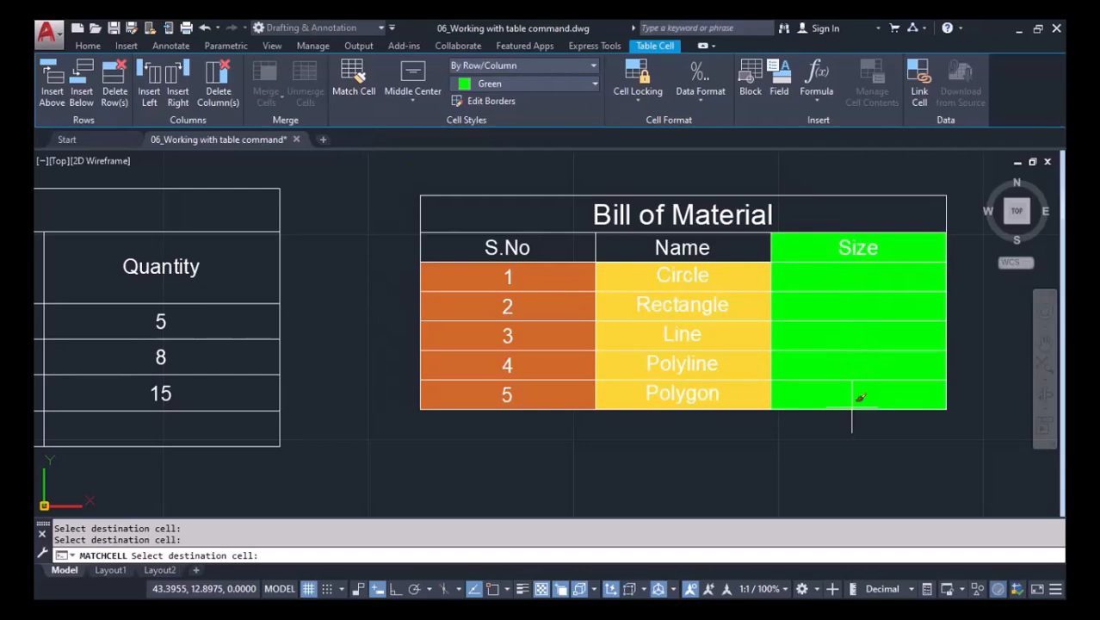
{"action": "left_click", "coordinate": [862, 492]}
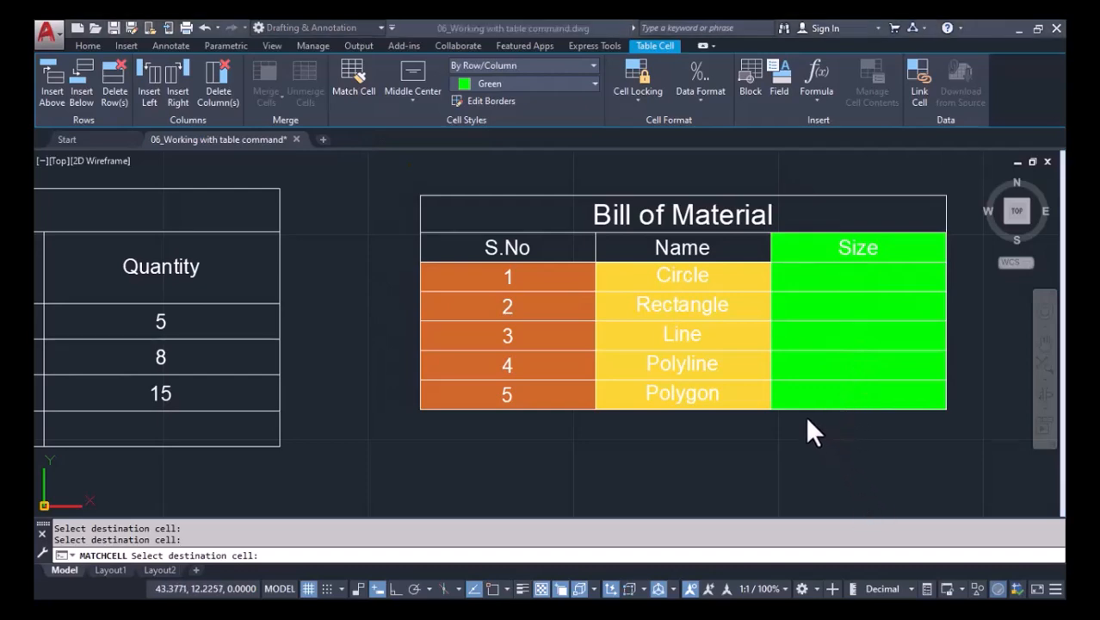
{"action": "left_click", "coordinate": [548, 257]}
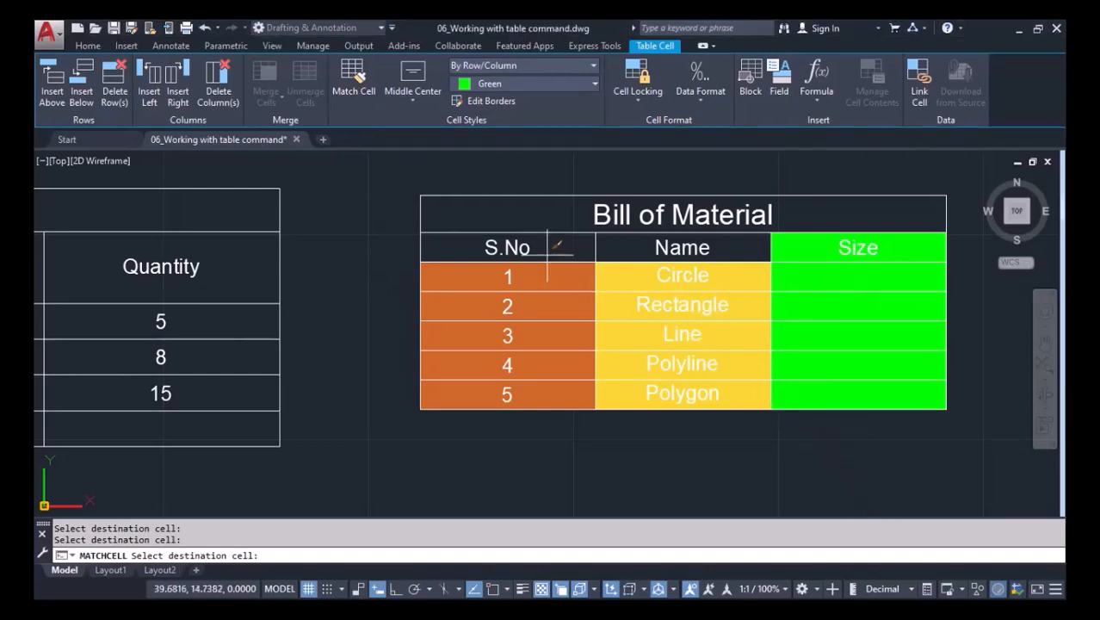
{"action": "key", "text": "Escape"}
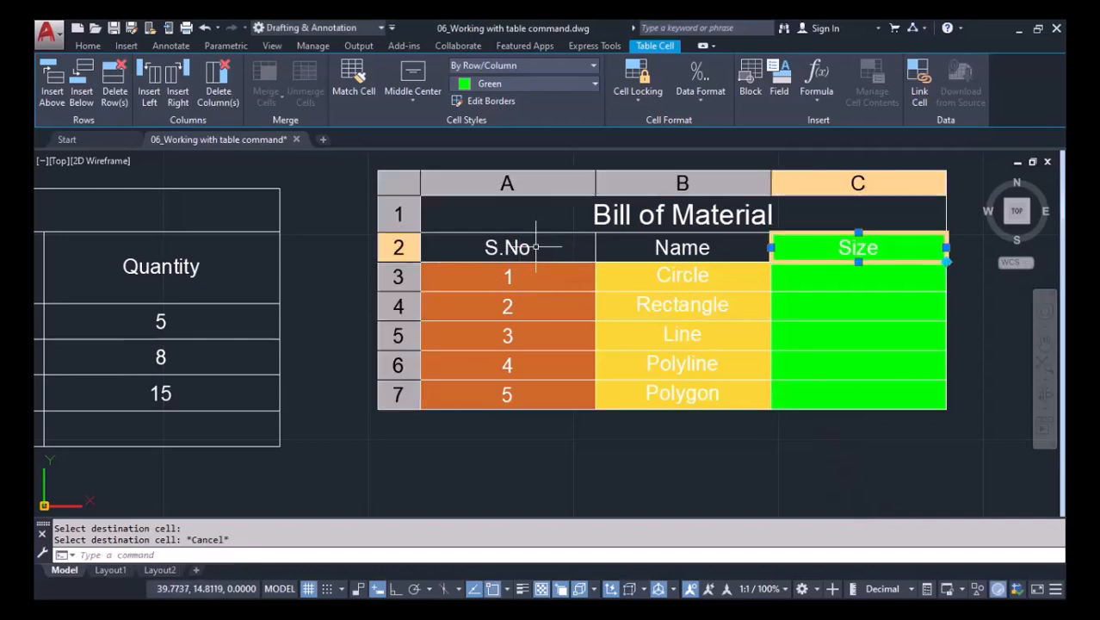
{"action": "key", "text": "Escape"}
{"action": "left_click", "coordinate": [549, 248]}
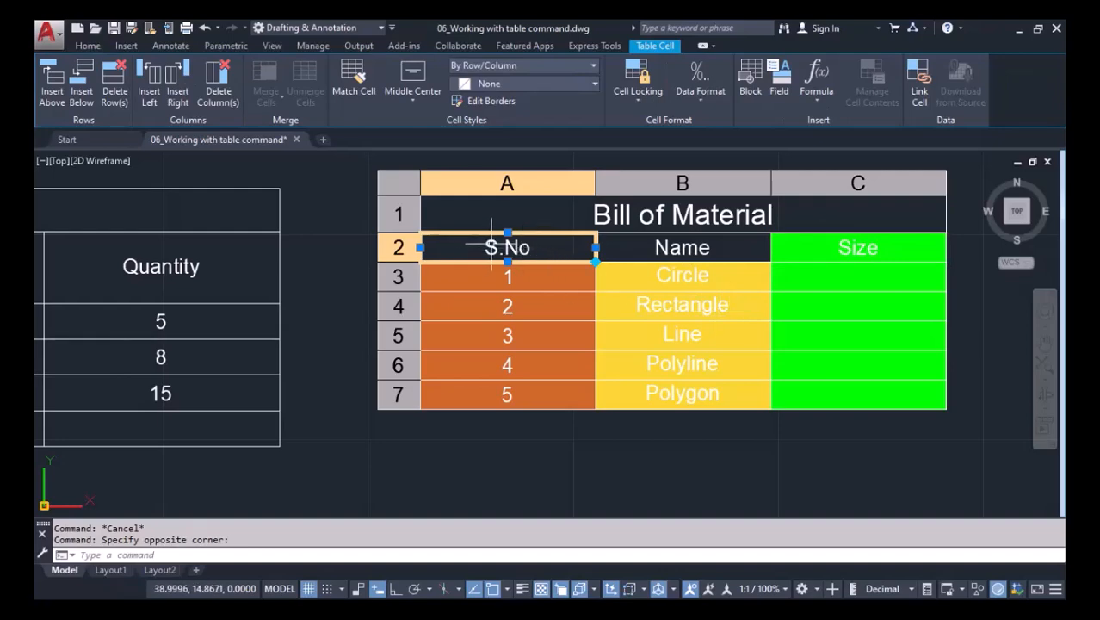
{"action": "left_click", "coordinate": [359, 156]}
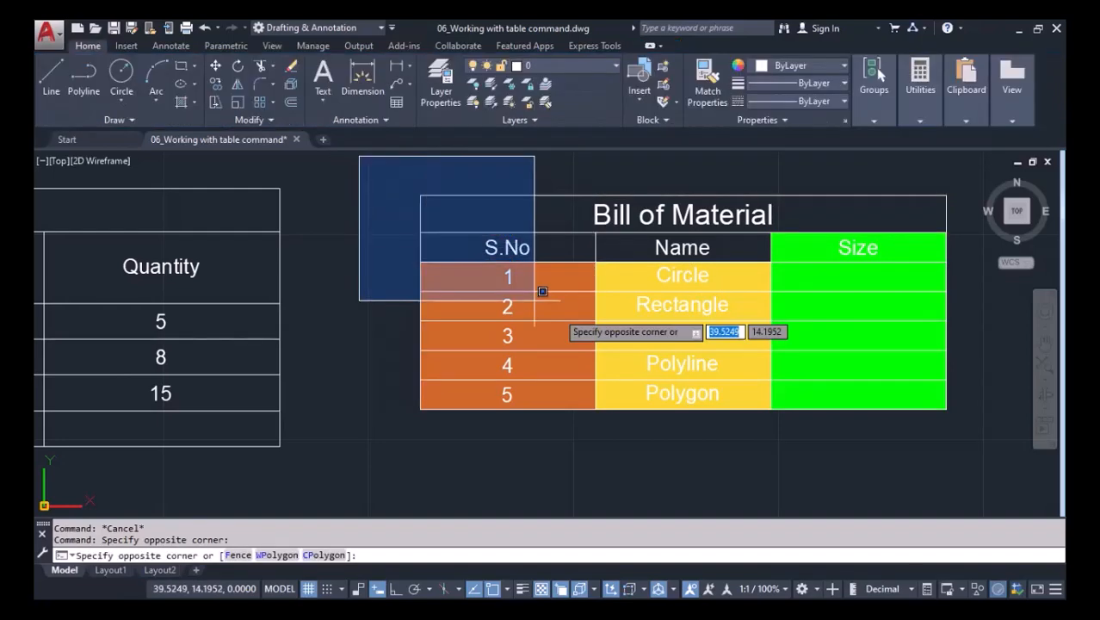
{"action": "left_click", "coordinate": [1020, 478]}
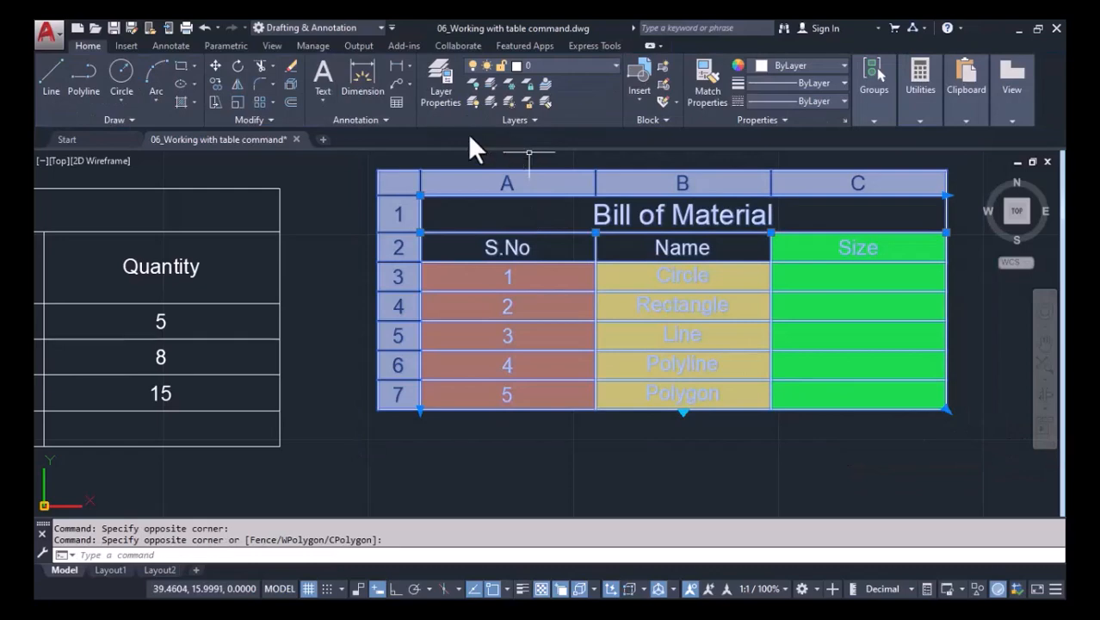
Open the cell border properties for the range A2 to C7, covering everything below the Bill of Material title
{"action": "left_click", "coordinate": [506, 248]}
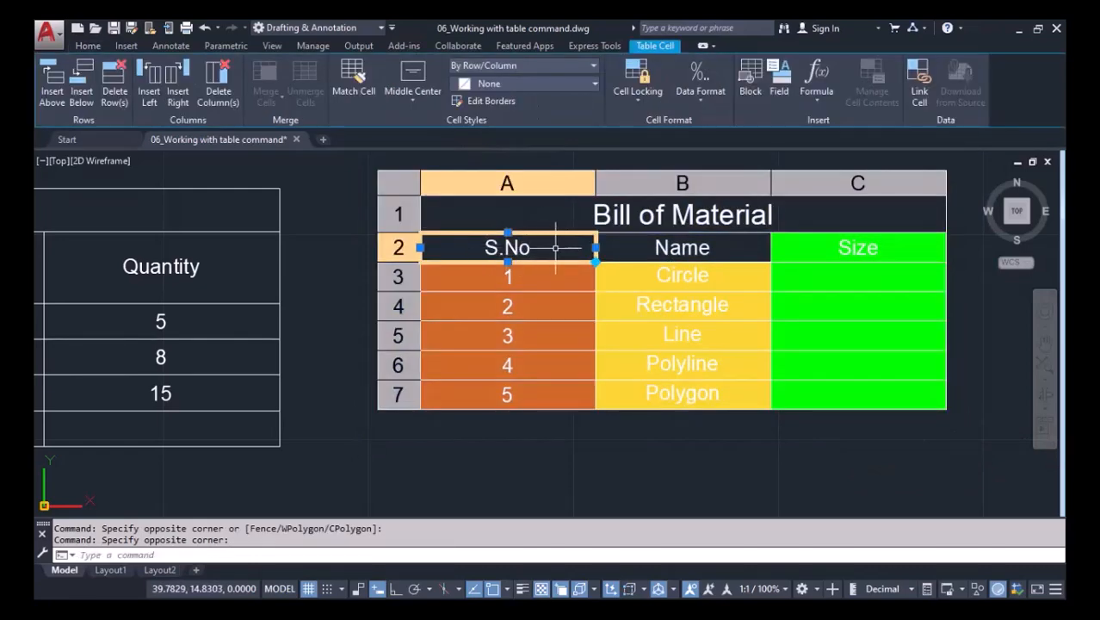
{"action": "left_click", "coordinate": [556, 248]}
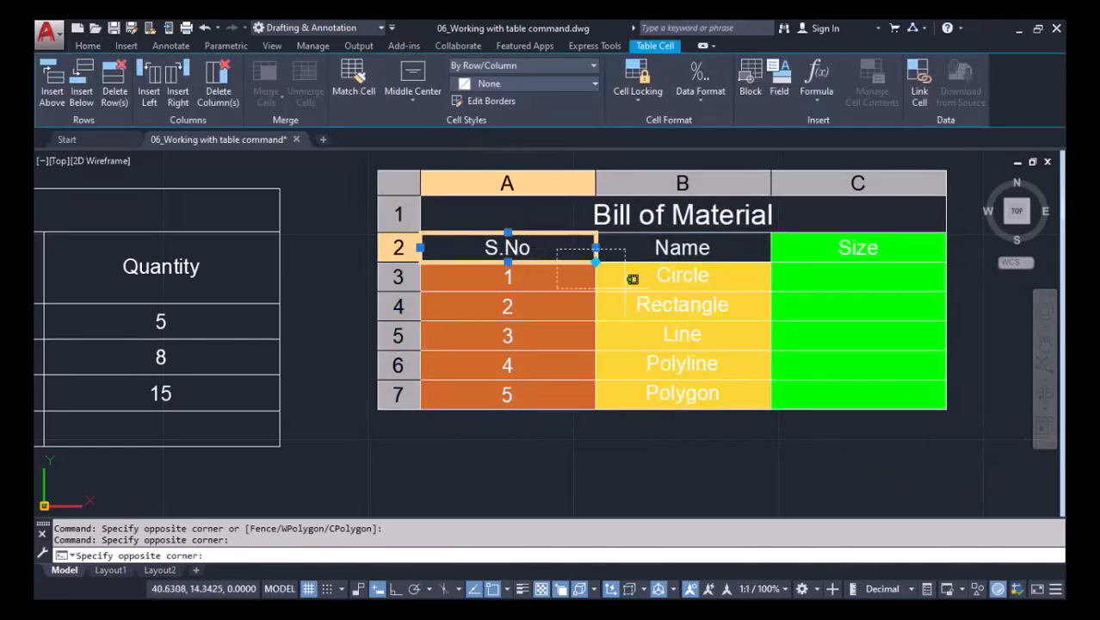
{"action": "left_click", "coordinate": [895, 406]}
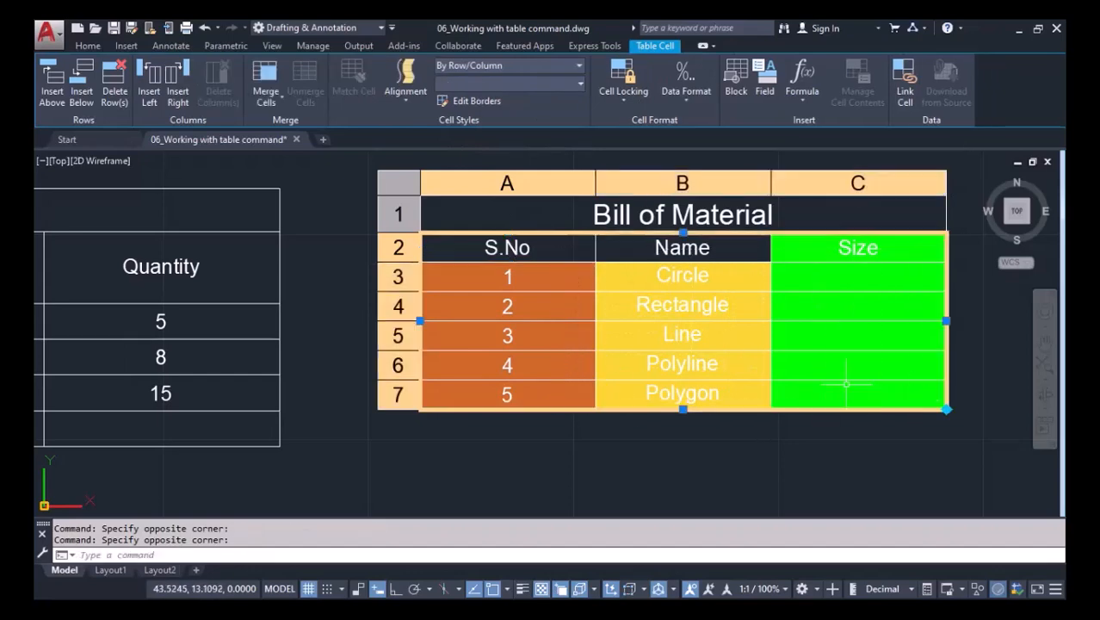
{"action": "left_click", "coordinate": [481, 107]}
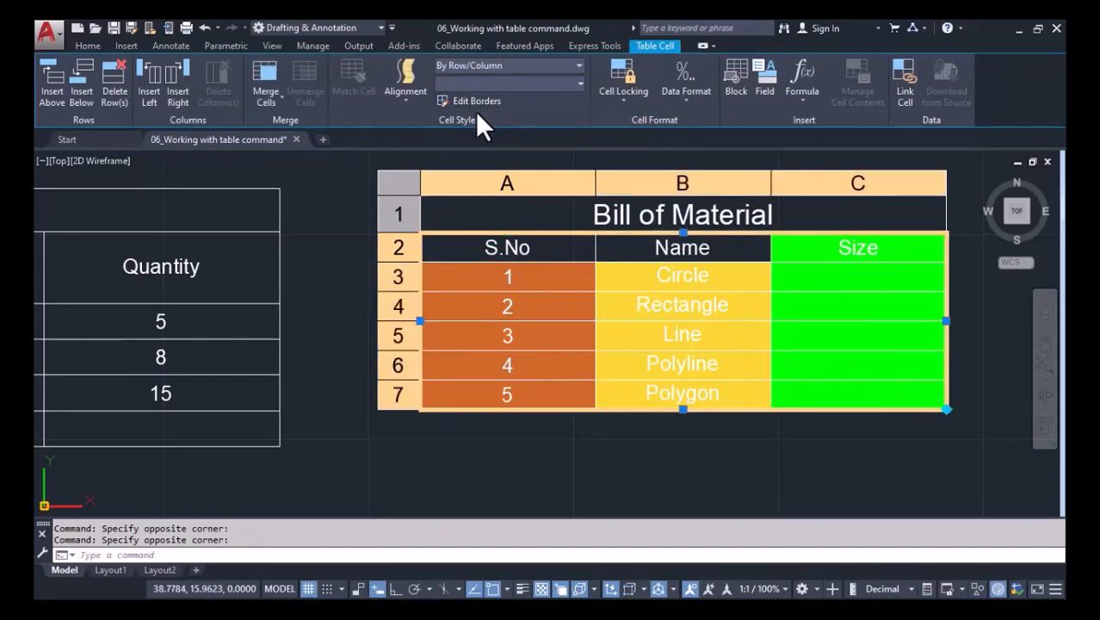
{"action": "left_click_drag", "start_coordinate": [513, 118], "coordinate": [357, 49]}
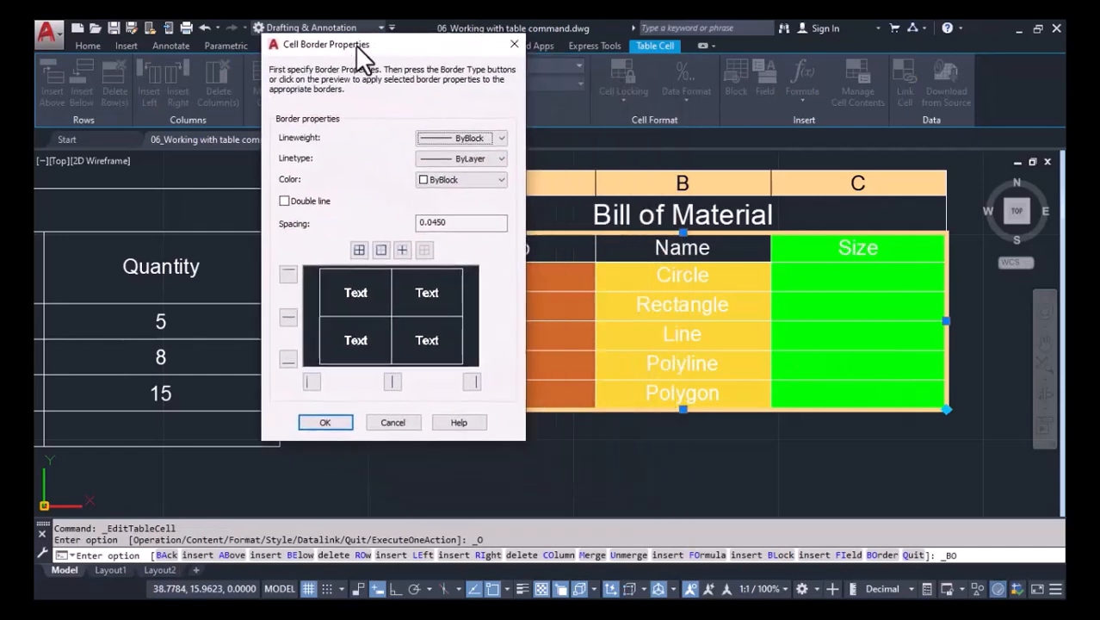
Apply Cyan double-line borders to all borders of the selected cells, keeping the lineweight ByBlock and the linetype ByLayer
{"action": "left_click", "coordinate": [456, 159]}
{"action": "left_click", "coordinate": [454, 156]}
{"action": "left_click", "coordinate": [482, 140]}
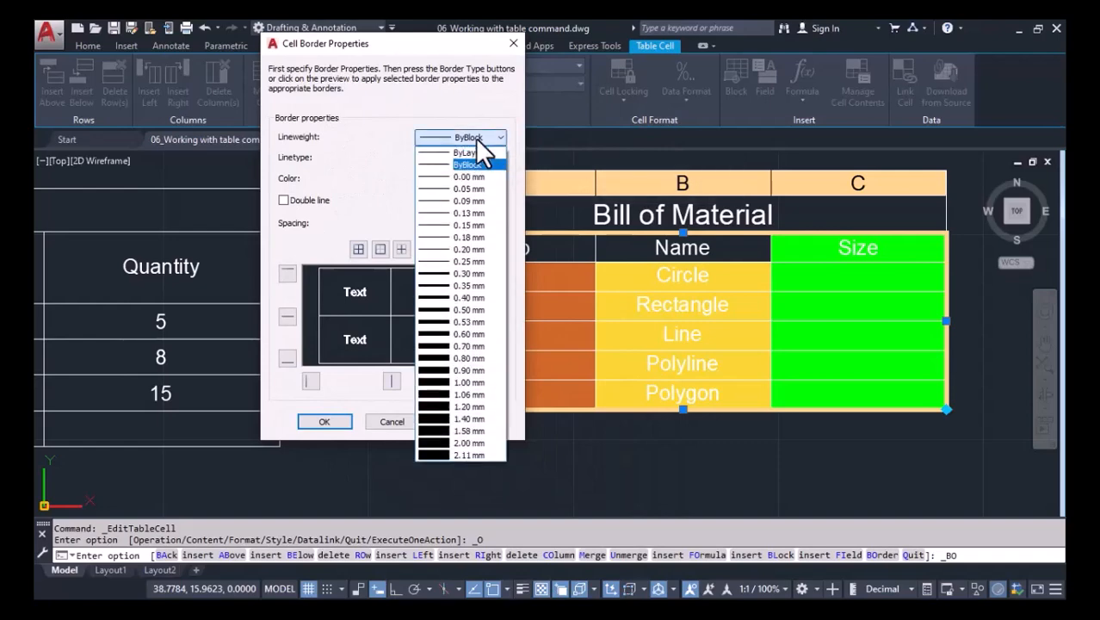
{"action": "left_click", "coordinate": [480, 141]}
{"action": "left_click", "coordinate": [453, 180]}
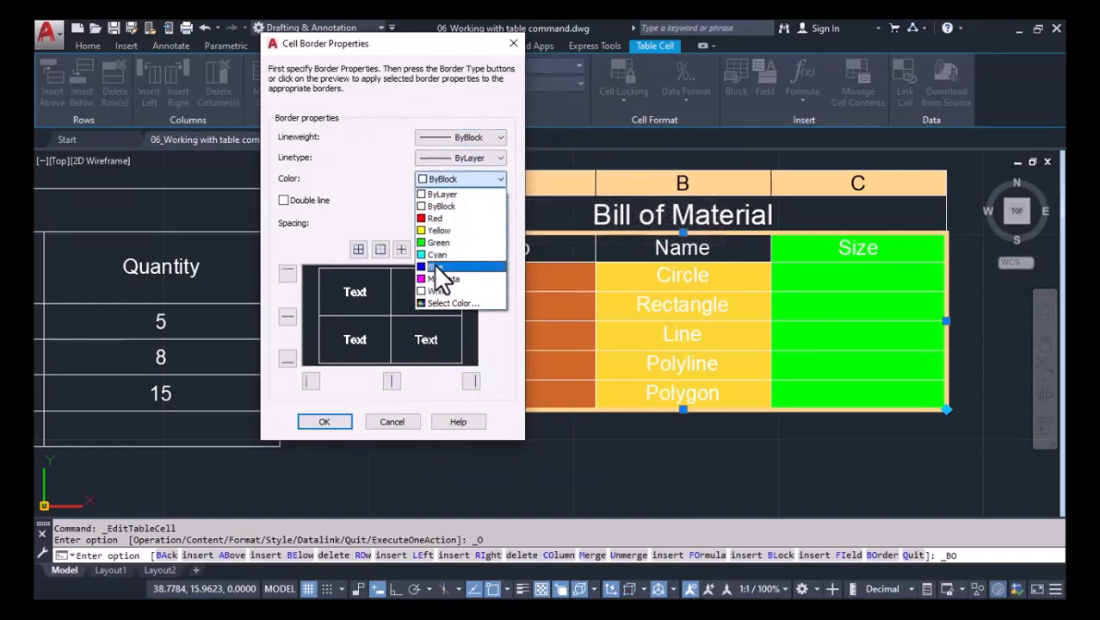
{"action": "left_click", "coordinate": [433, 256]}
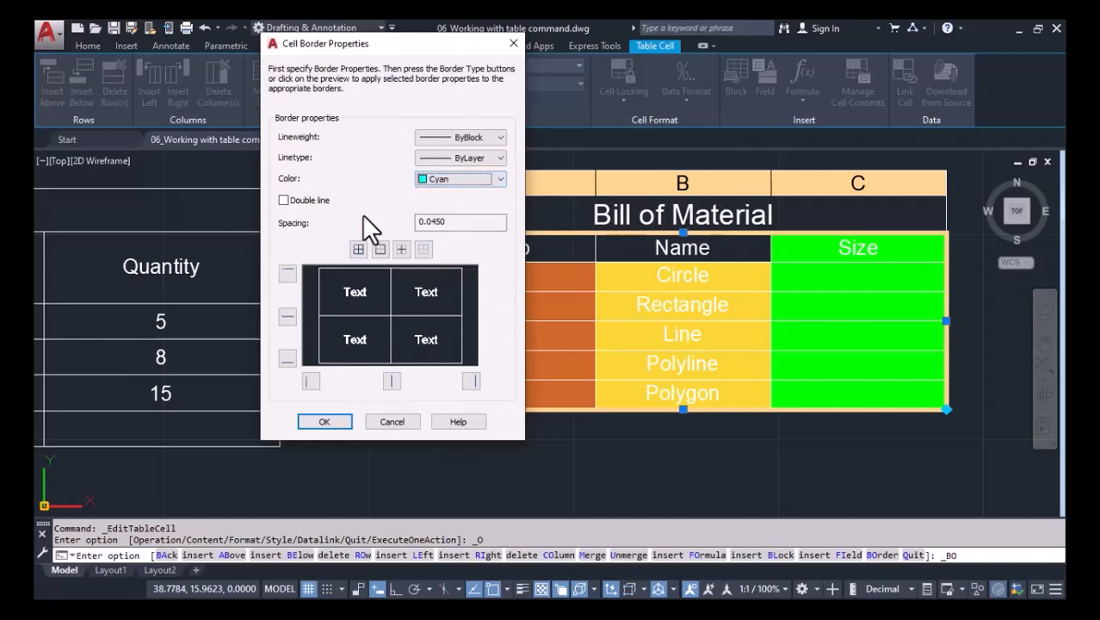
{"action": "left_click", "coordinate": [282, 200]}
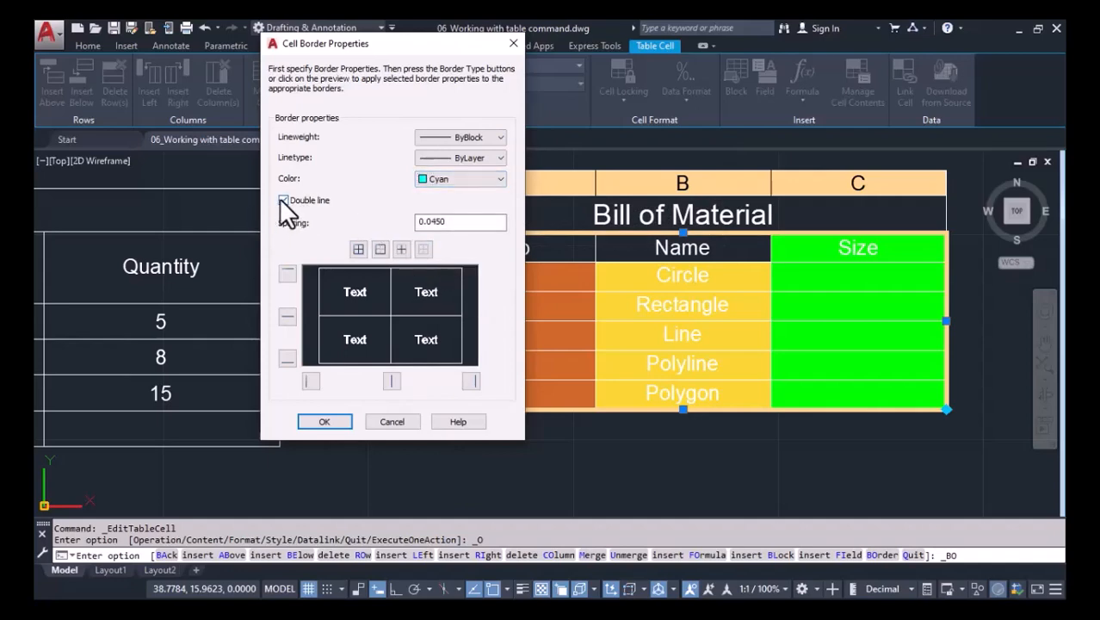
{"action": "left_click", "coordinate": [357, 249]}
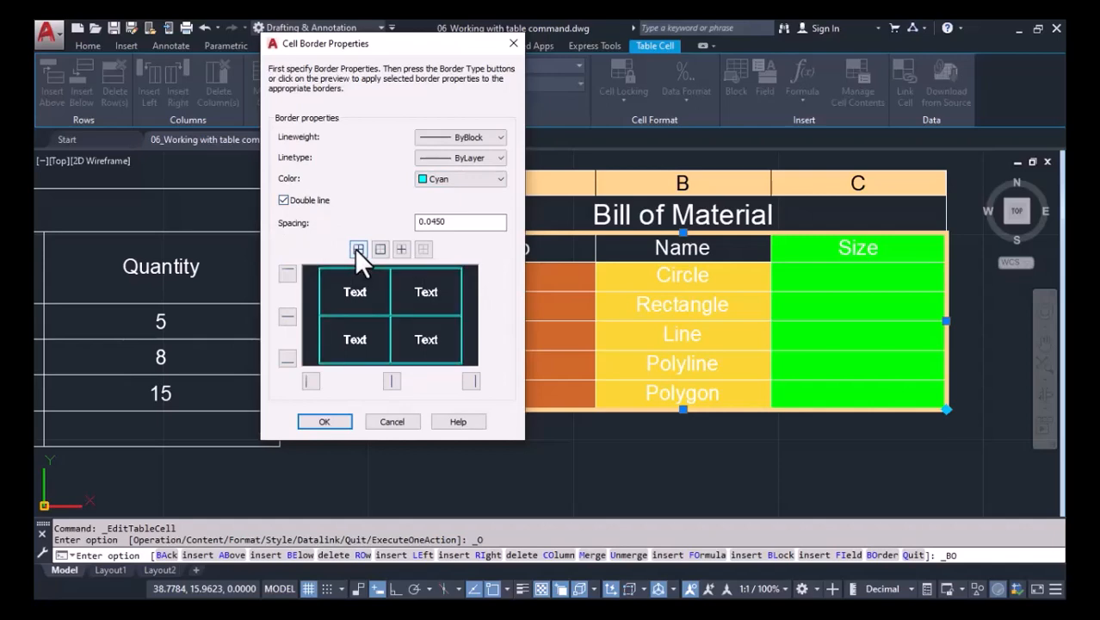
{"action": "left_click", "coordinate": [324, 421]}
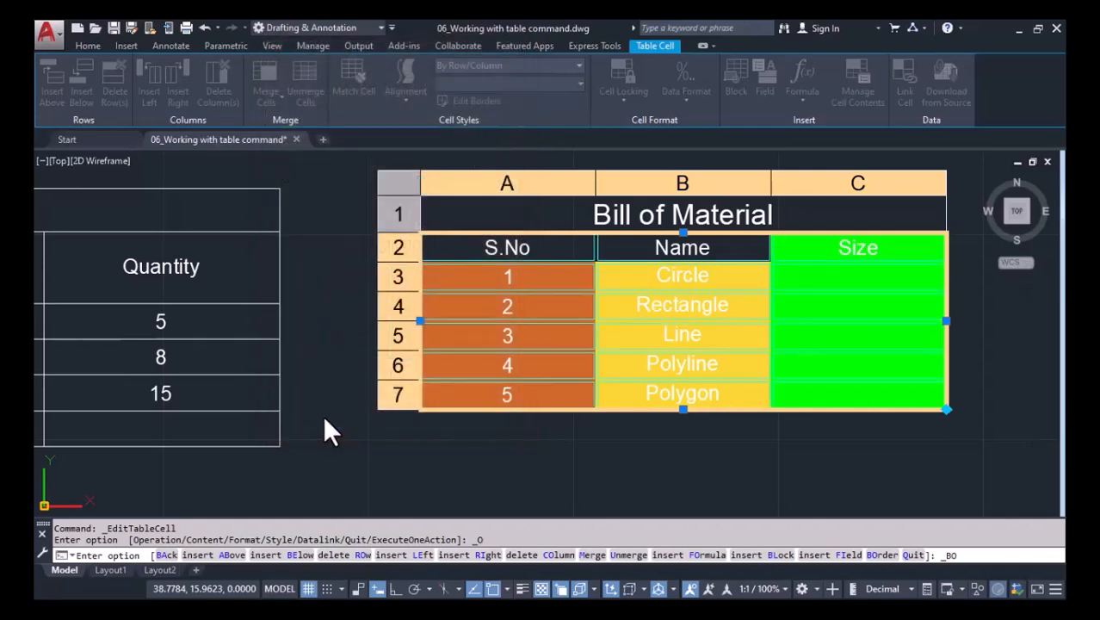
{"action": "key", "text": "Escape"}
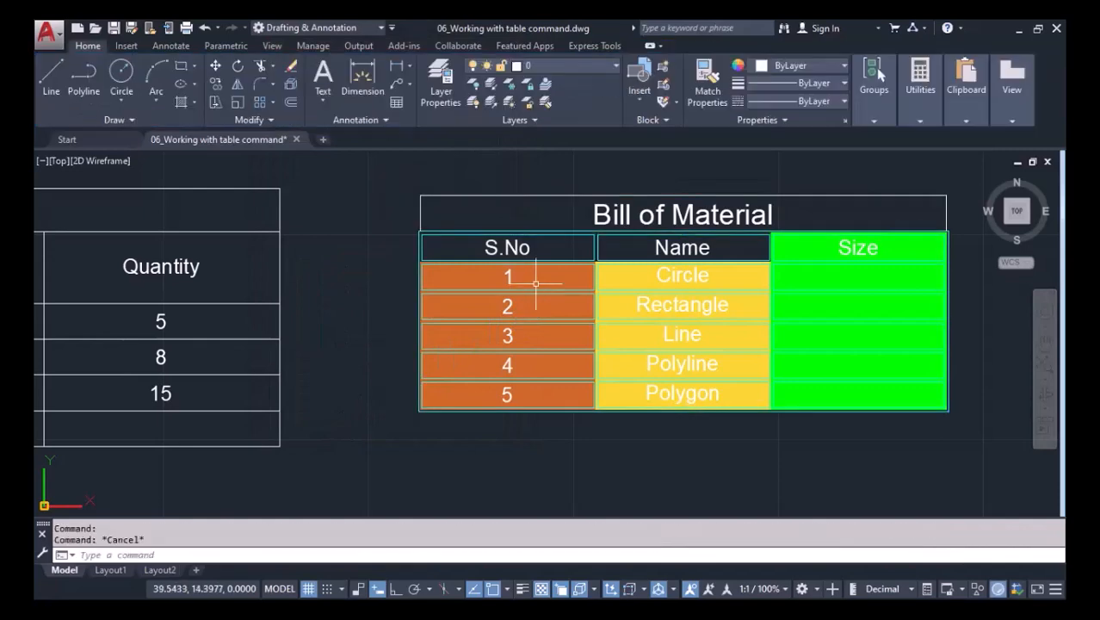
{"action": "scroll", "coordinate": [537, 279], "scroll_direction": "up", "scroll_amount": 2}
{"action": "scroll", "coordinate": [674, 321], "scroll_direction": "down", "scroll_amount": 2}
{"action": "middle_click_drag", "start_coordinate": [674, 324], "coordinate": [537, 297]}
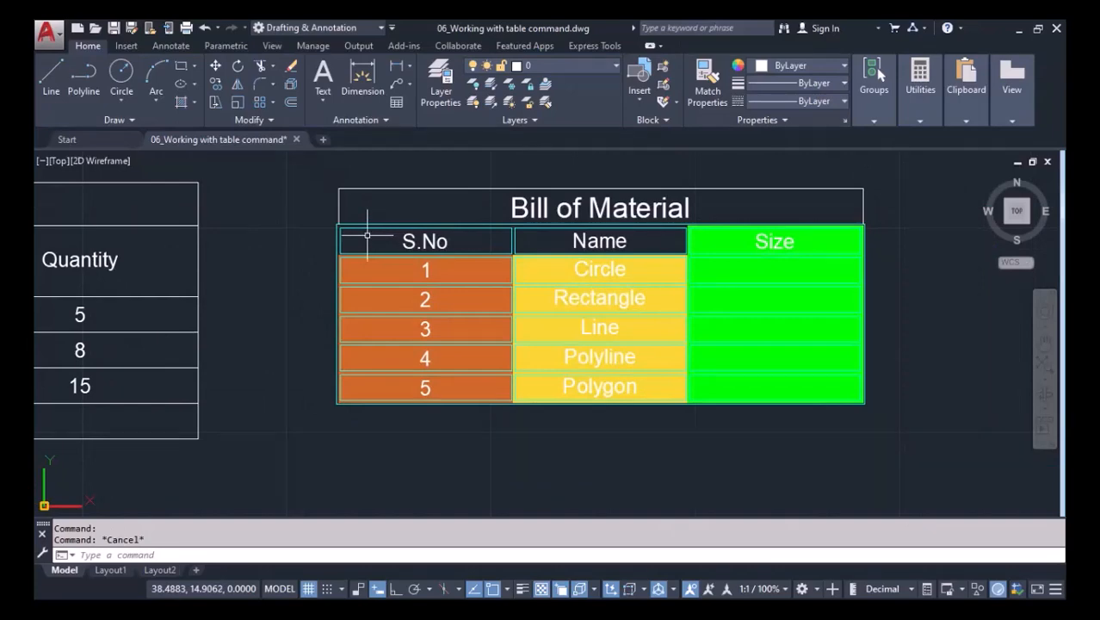
{"action": "left_click", "coordinate": [321, 219]}
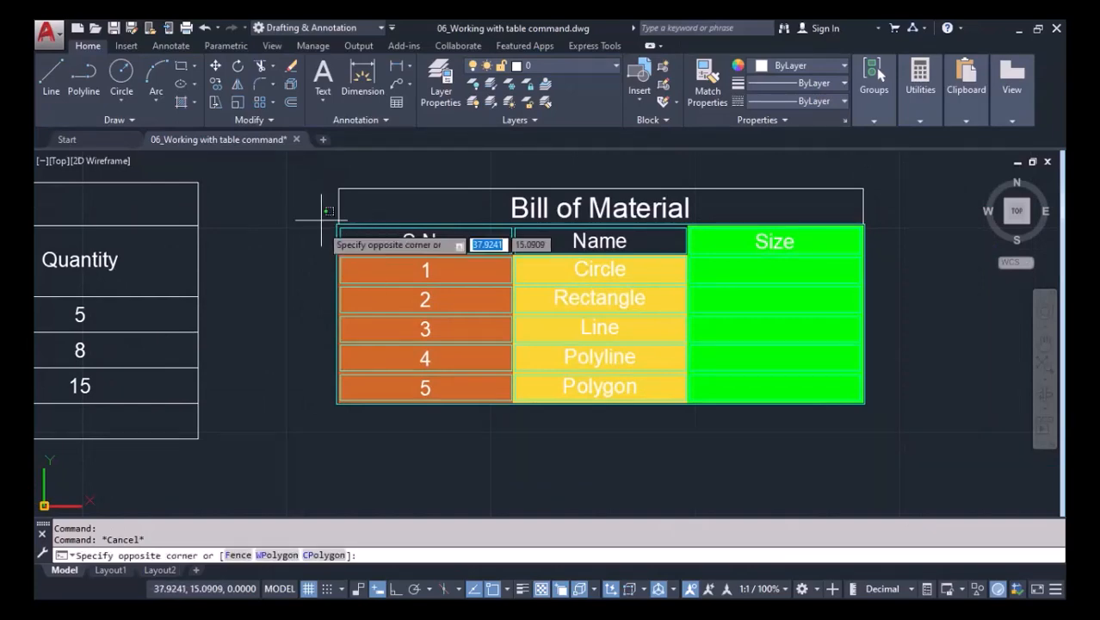
{"action": "left_click", "coordinate": [925, 435]}
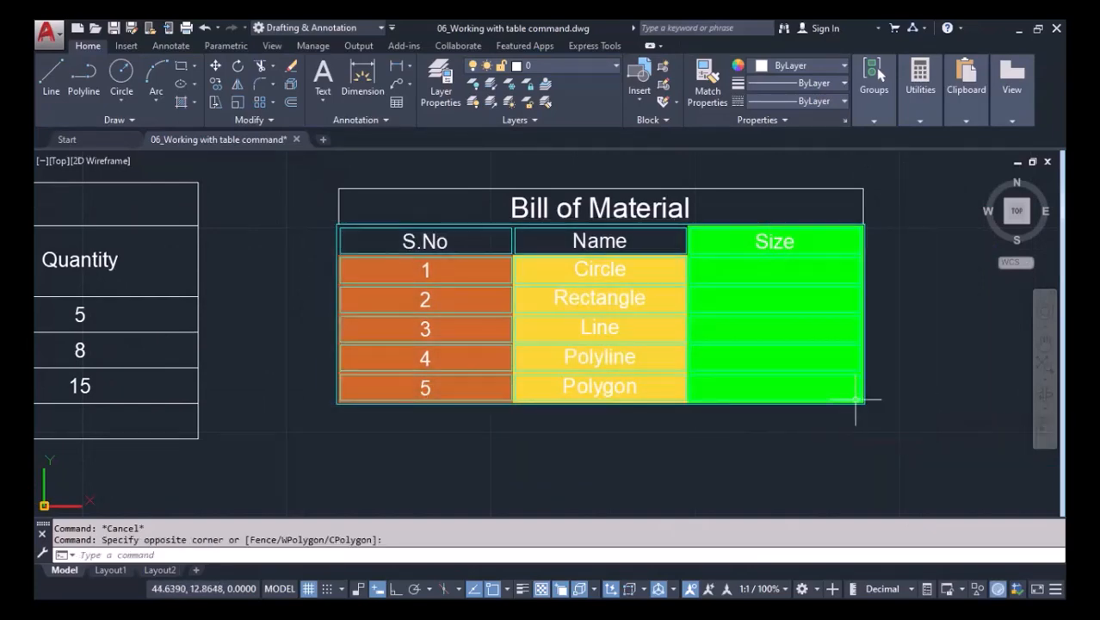
Give the range A2 to C7 of the Bill of Material table Cyan single-line outside borders, with double line turned off
{"action": "left_click", "coordinate": [425, 257]}
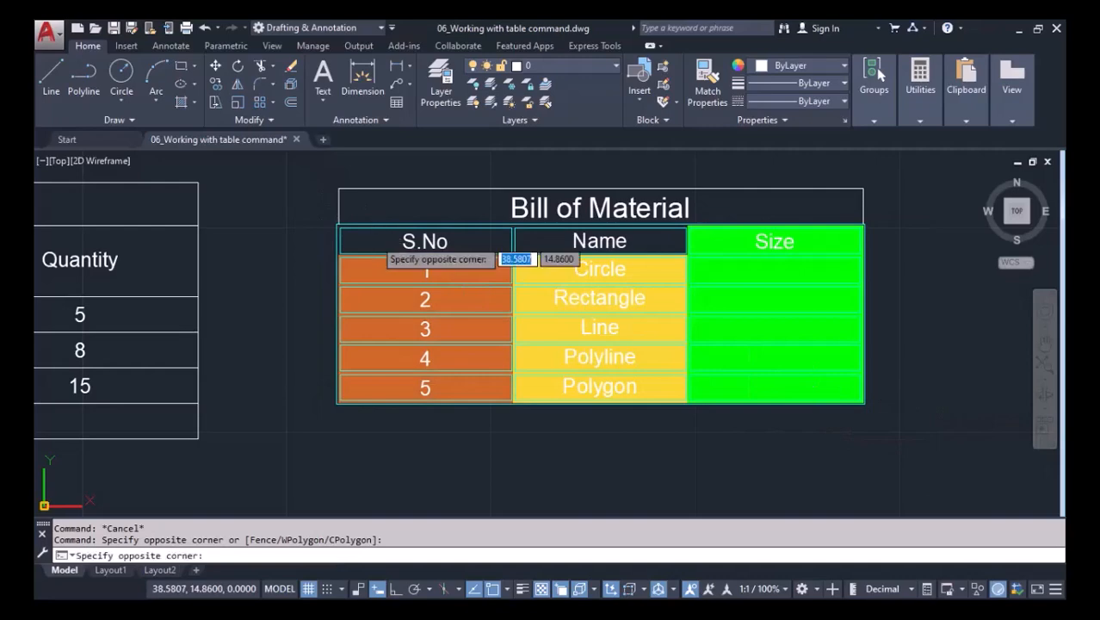
{"action": "left_click", "coordinate": [863, 393]}
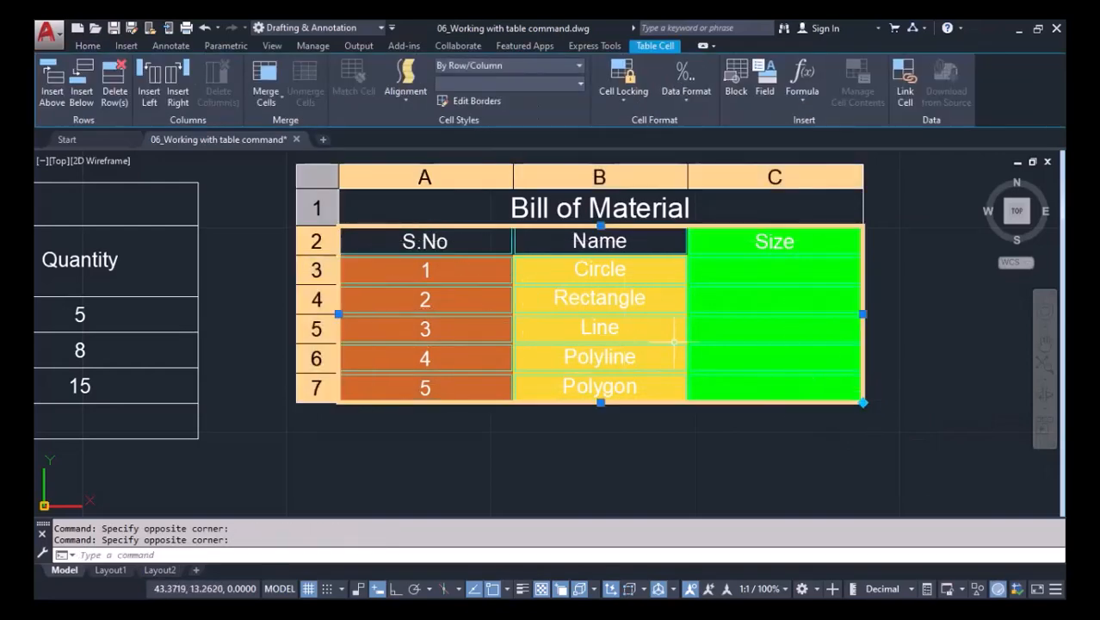
{"action": "left_click", "coordinate": [469, 102]}
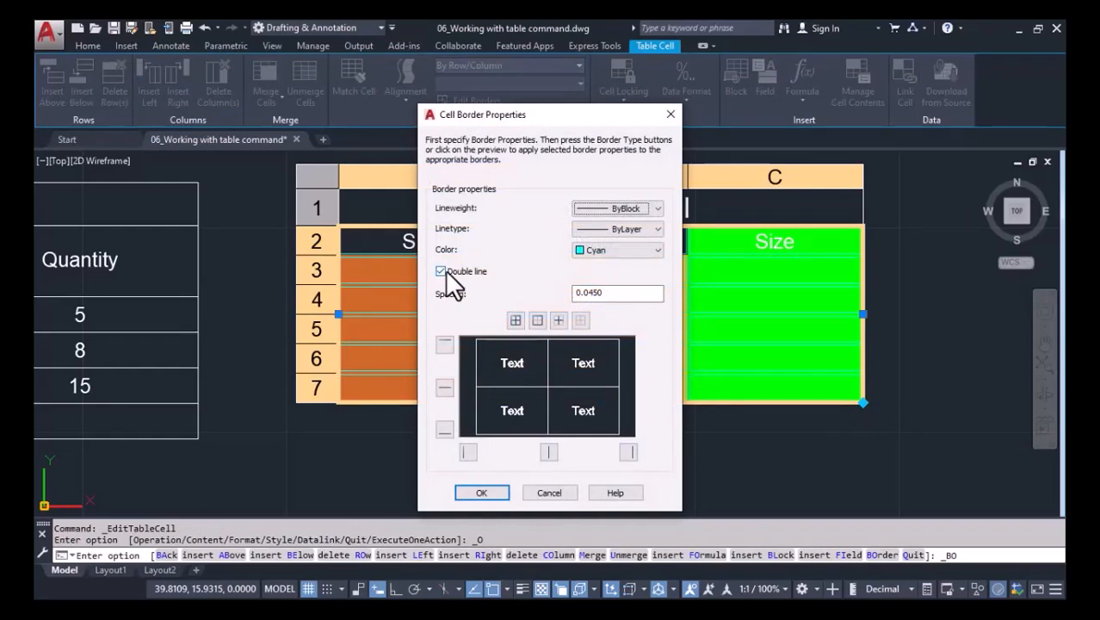
{"action": "left_click", "coordinate": [444, 274]}
{"action": "left_click", "coordinate": [539, 321]}
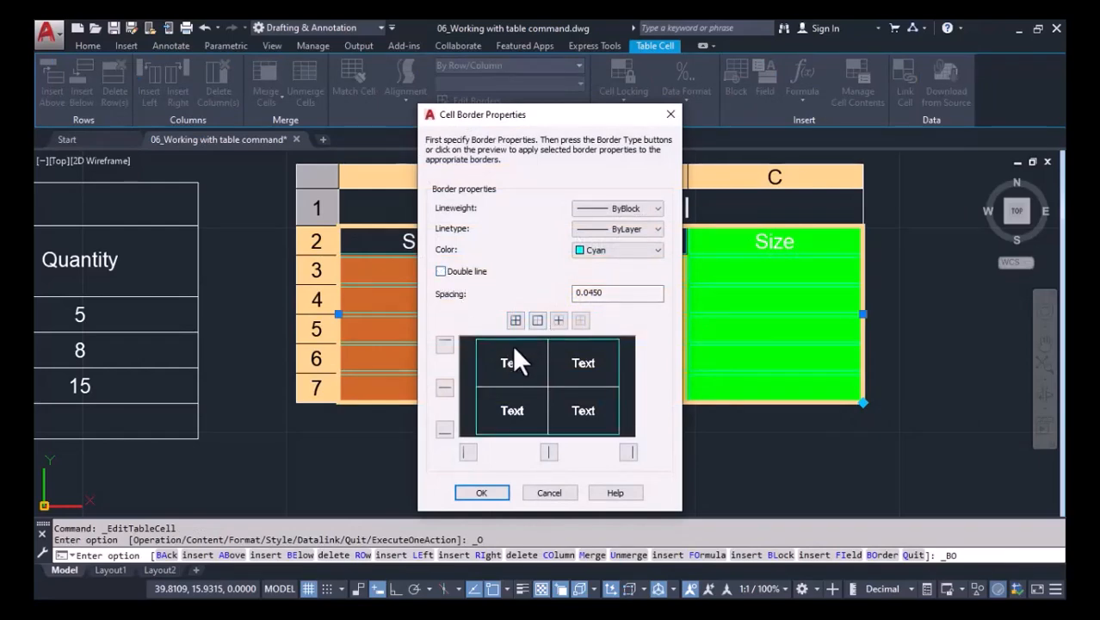
{"action": "left_click", "coordinate": [481, 492]}
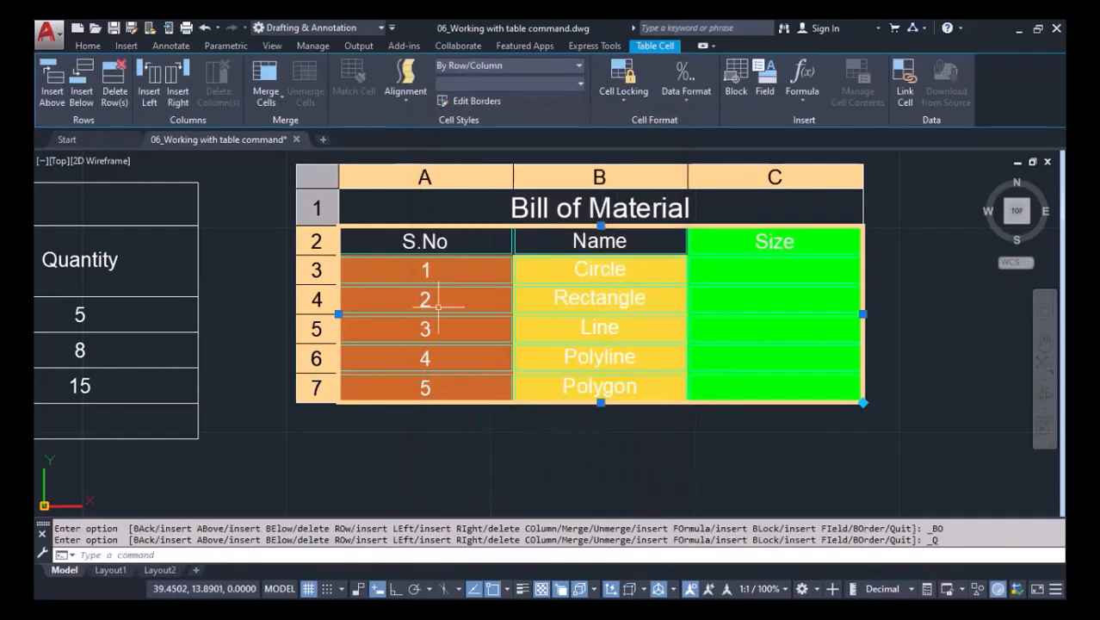
{"action": "key", "text": "Escape"}
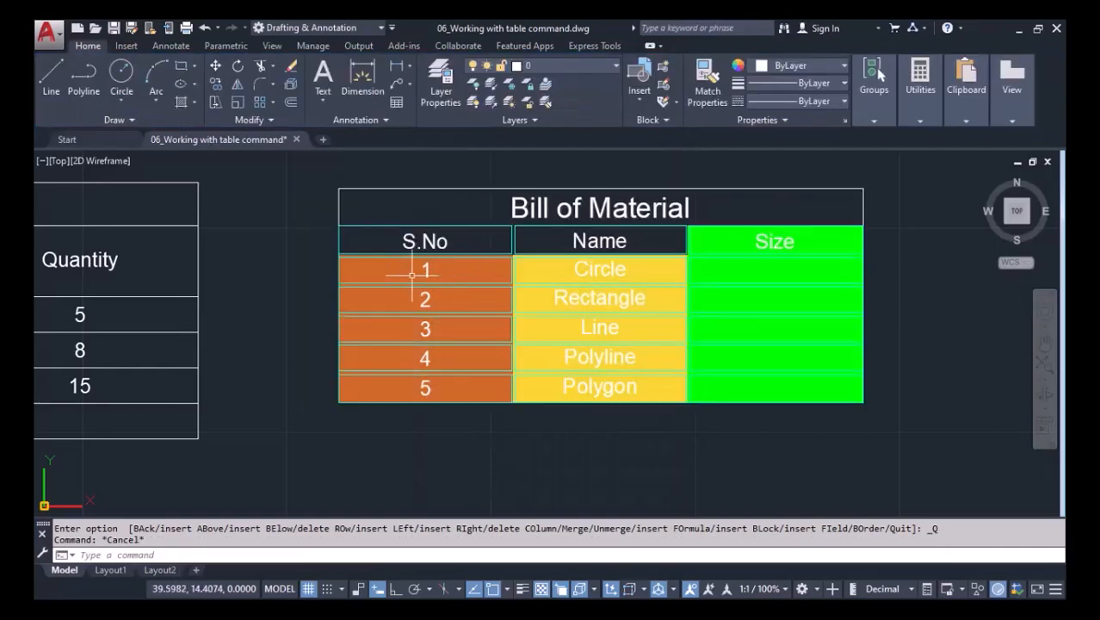
Apply Cyan single-line borders to all borders of the cells A3 to C7 in the Bill of Material table
{"action": "left_click", "coordinate": [339, 247]}
{"action": "left_click", "coordinate": [354, 262]}
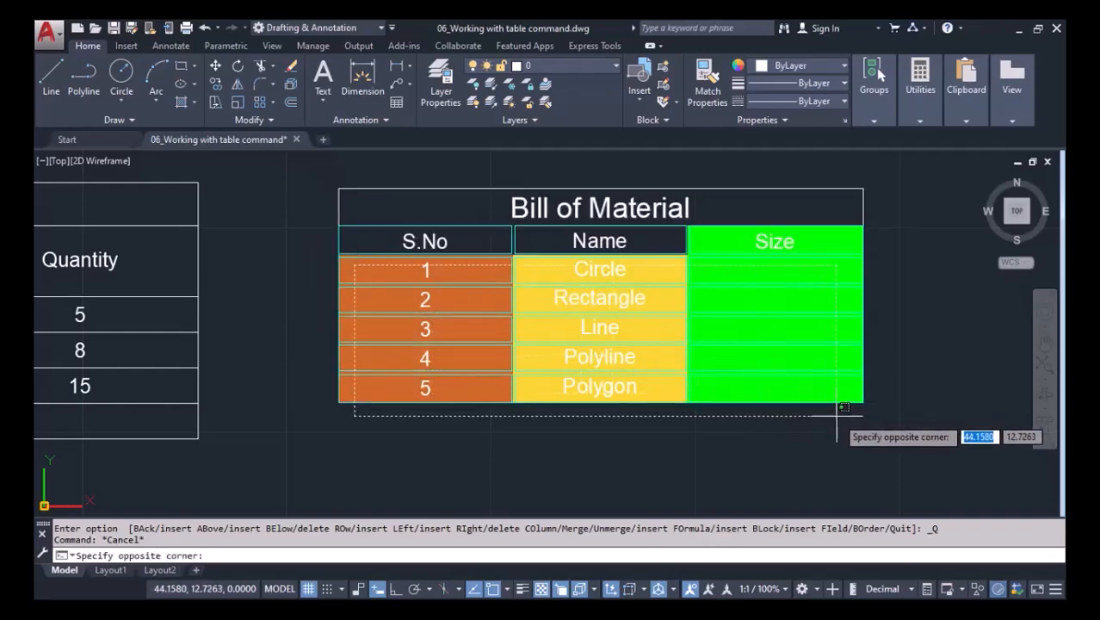
{"action": "left_click", "coordinate": [876, 412]}
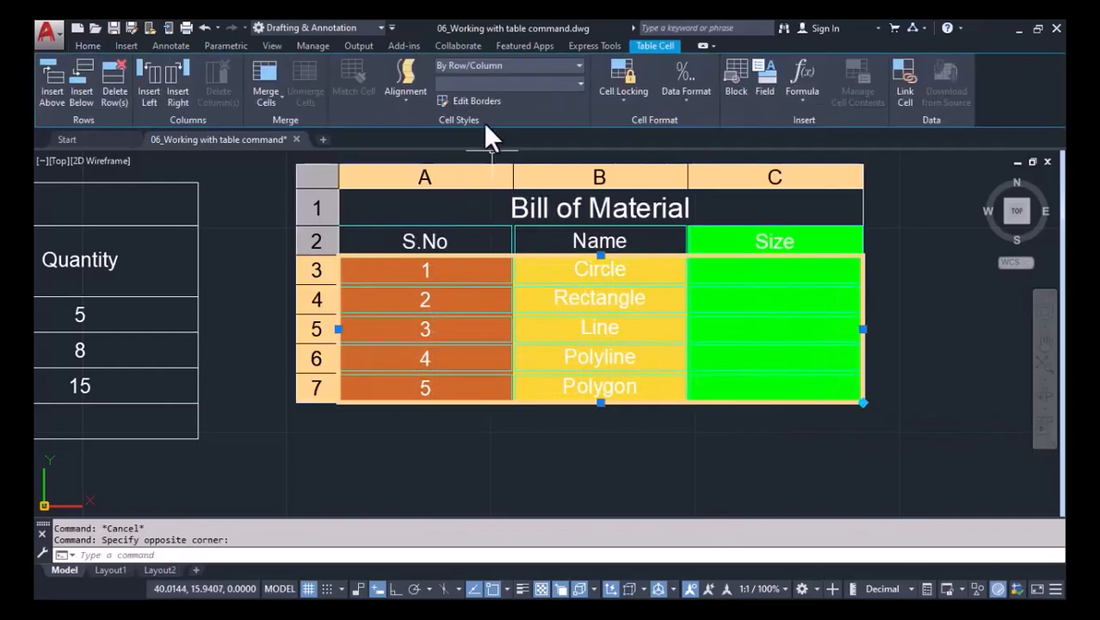
{"action": "left_click", "coordinate": [476, 101]}
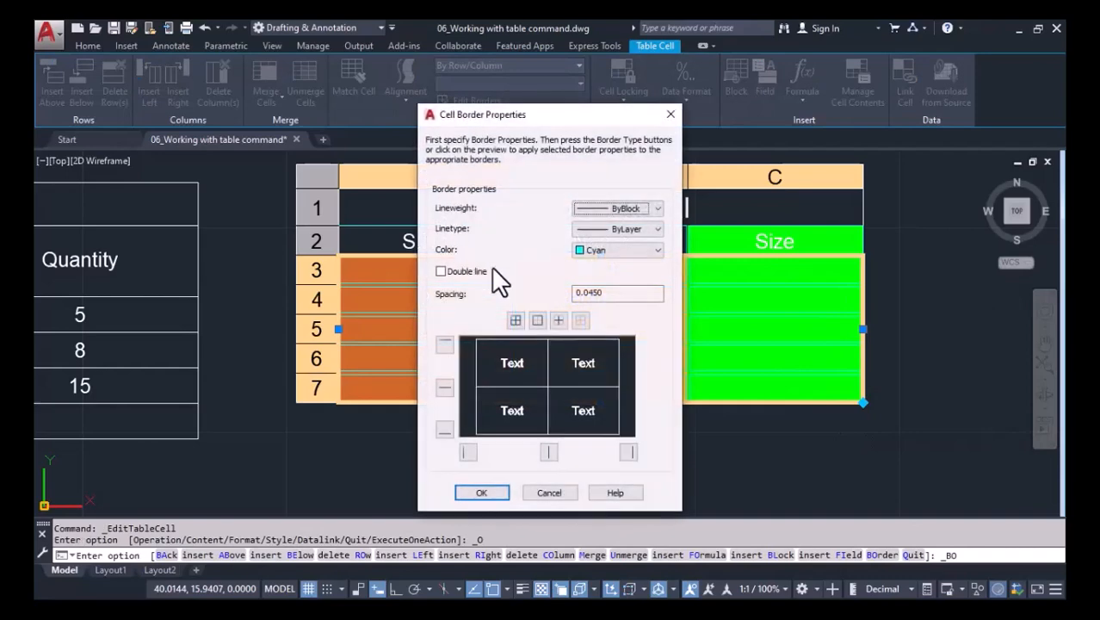
{"action": "left_click", "coordinate": [515, 320]}
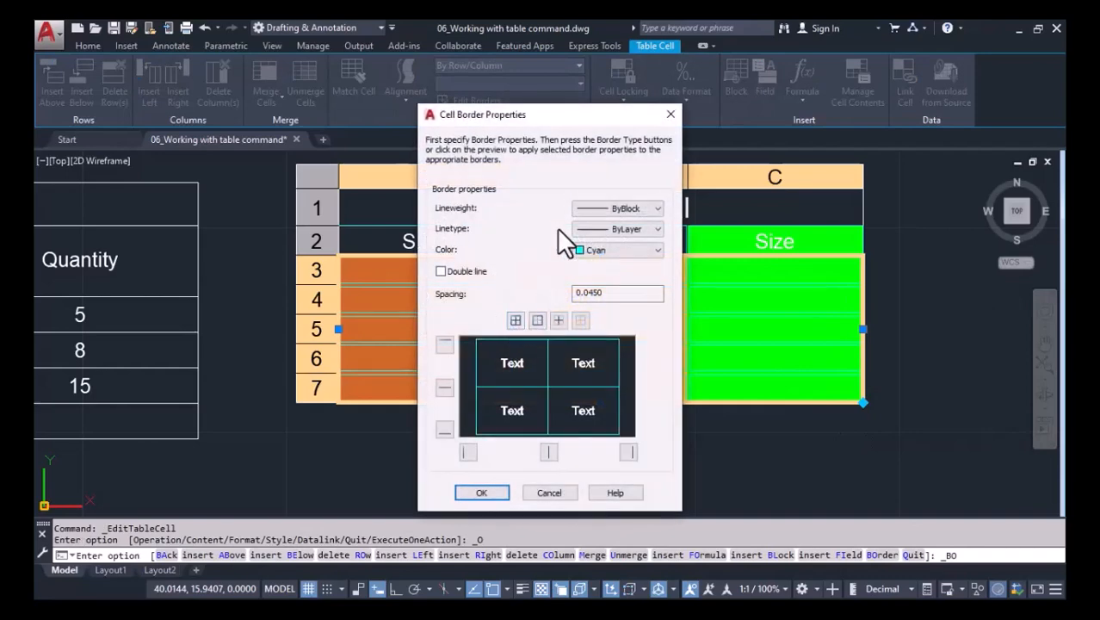
{"action": "left_click_drag", "start_coordinate": [565, 121], "coordinate": [464, 88]}
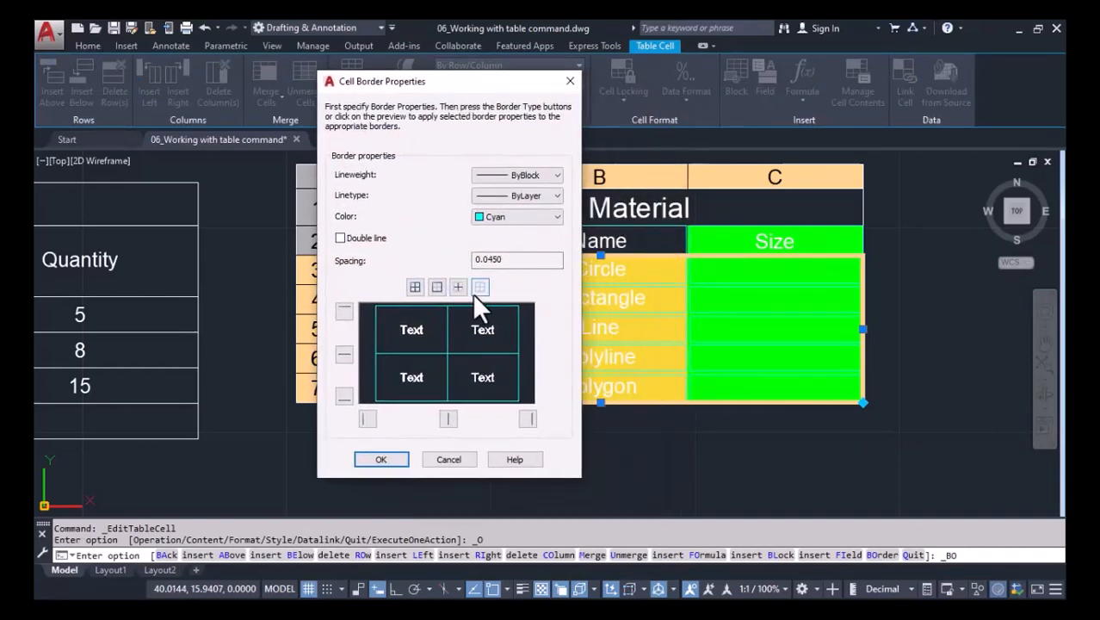
{"action": "left_click", "coordinate": [381, 459]}
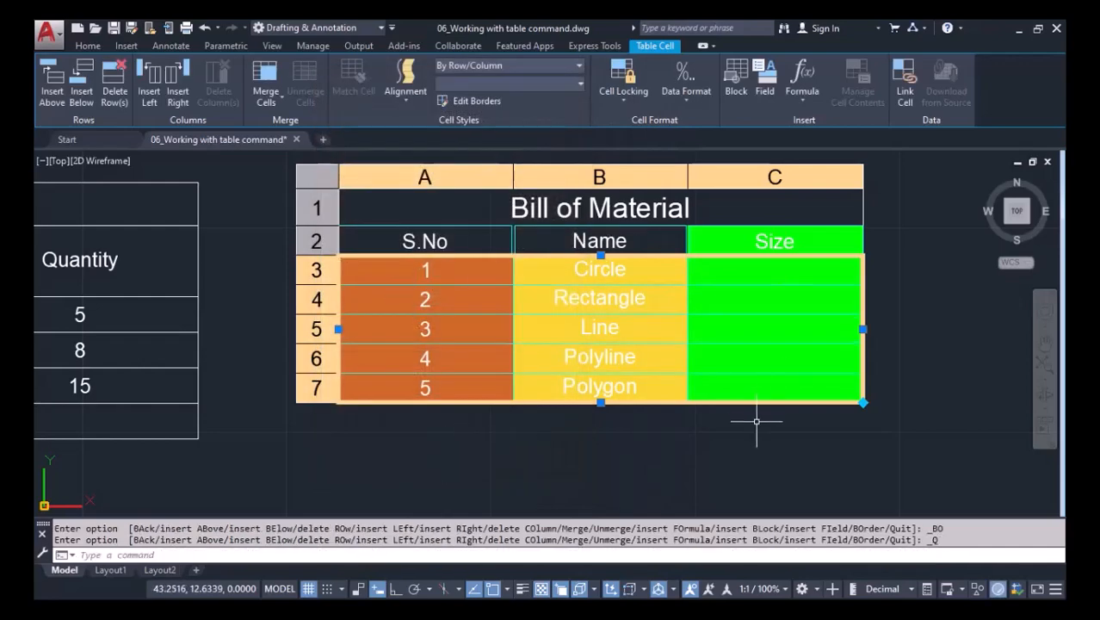
{"action": "key", "text": "Escape"}
{"action": "mouse_move", "coordinate": [742, 423]}
{"action": "middle_mouse_down"}
{"action": "mouse_move", "coordinate": [591, 391]}
{"action": "mouse_move", "coordinate": [576, 418]}
{"action": "middle_mouse_up"}
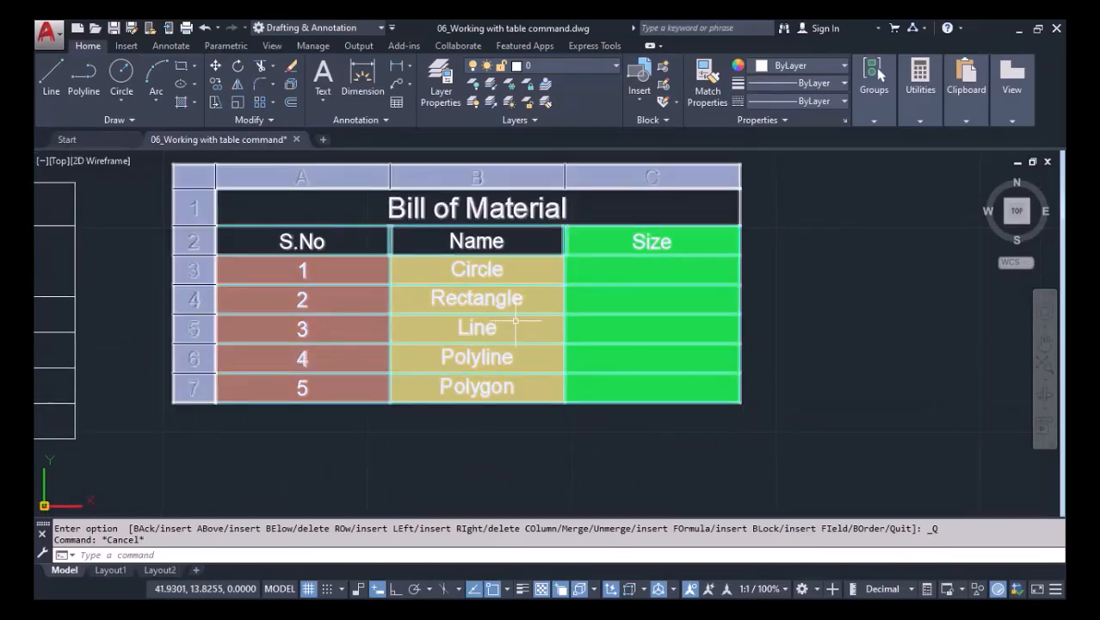
Set the cell locking of the five serial number cells A3 to A7 to Content Locked
{"action": "left_click", "coordinate": [365, 275]}
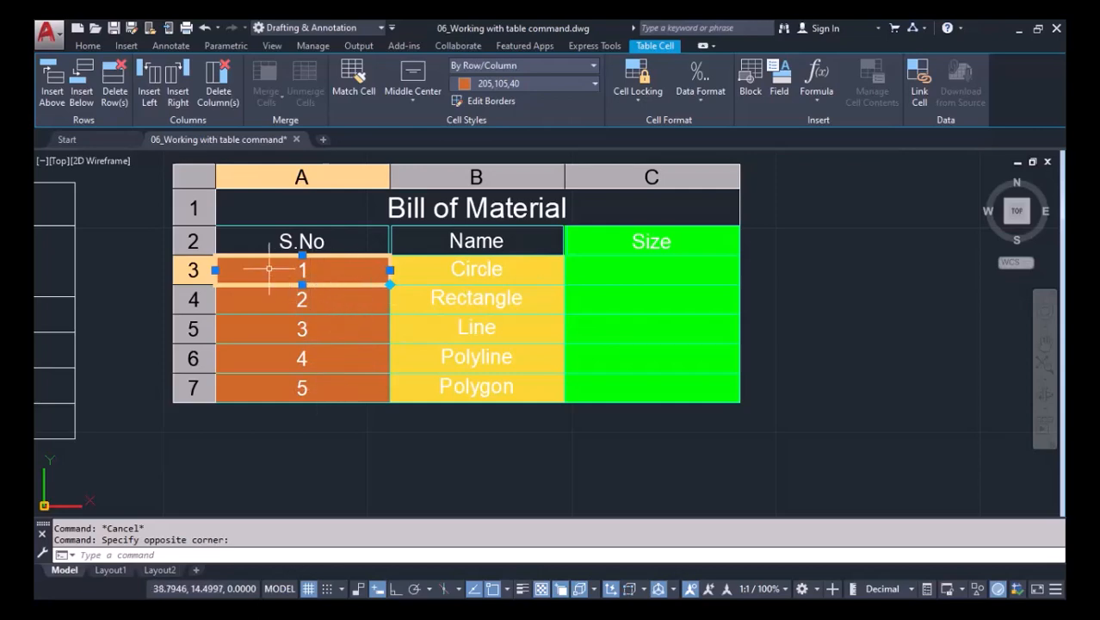
{"action": "left_click_drag", "start_coordinate": [270, 270], "coordinate": [359, 398]}
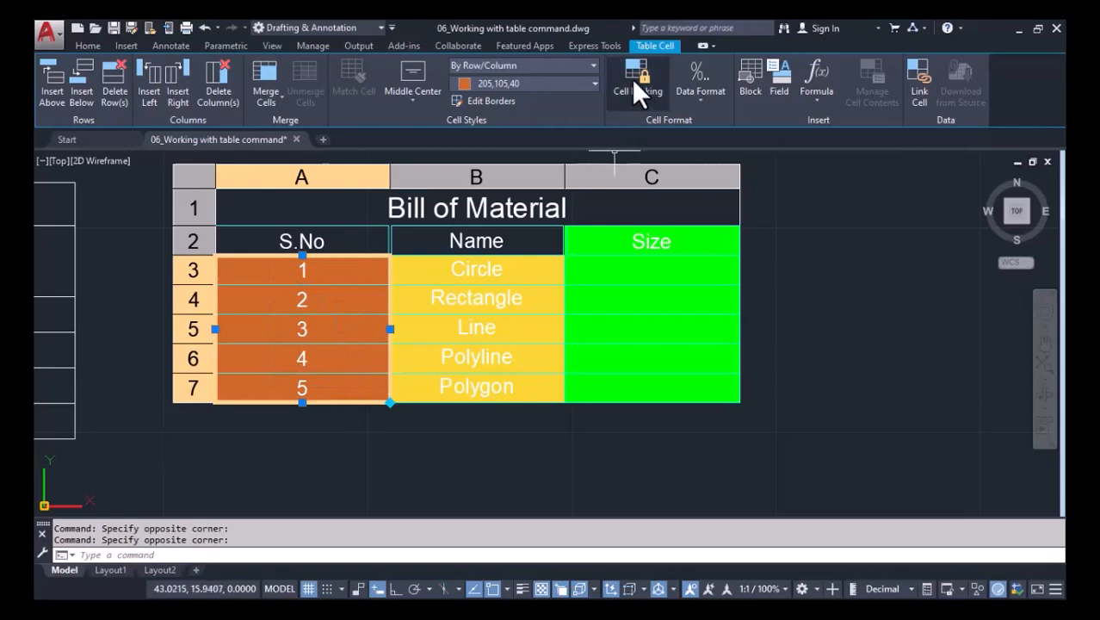
{"action": "left_click", "coordinate": [644, 107]}
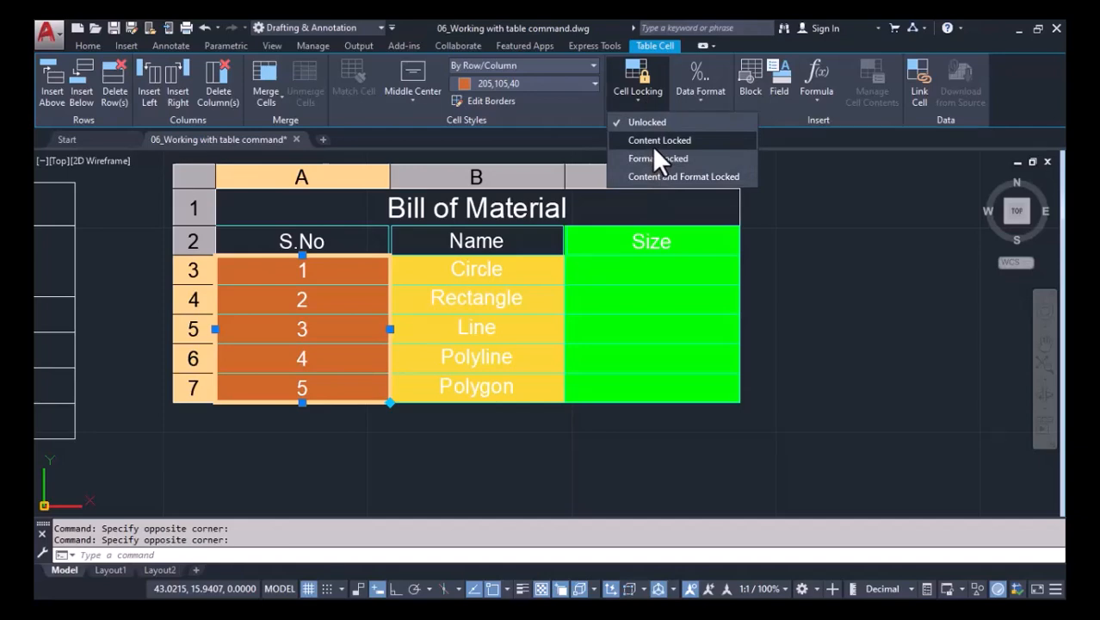
{"action": "left_click", "coordinate": [651, 143]}
{"action": "key", "text": "Escape"}
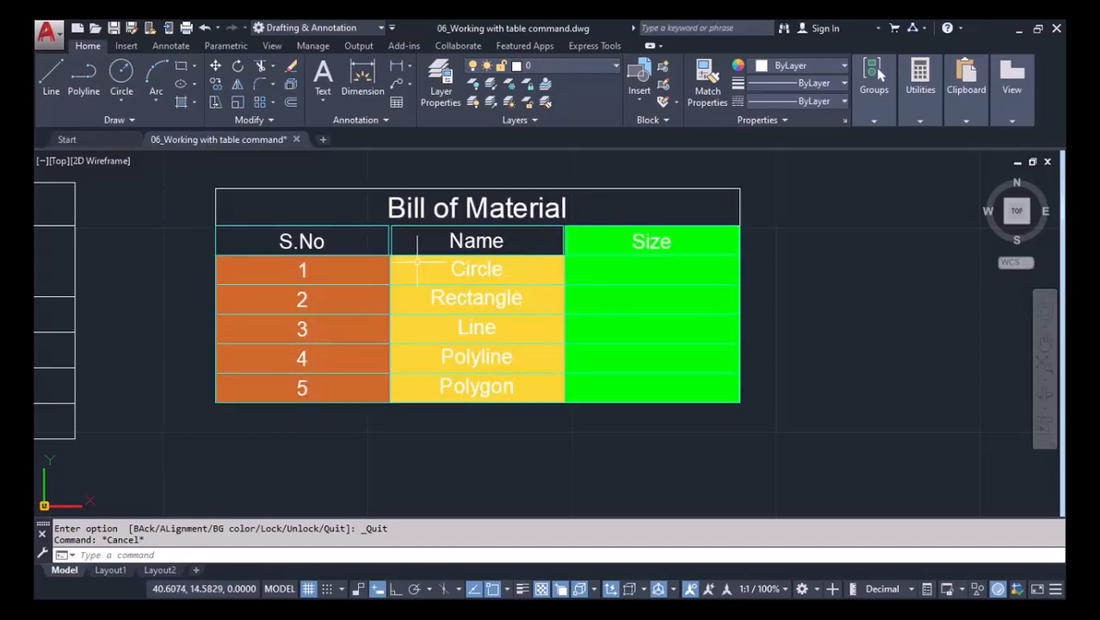
Set the cell locking of the five Name cells B3 to B7 to Unlocked
{"action": "left_click_drag", "start_coordinate": [428, 258], "coordinate": [555, 396]}
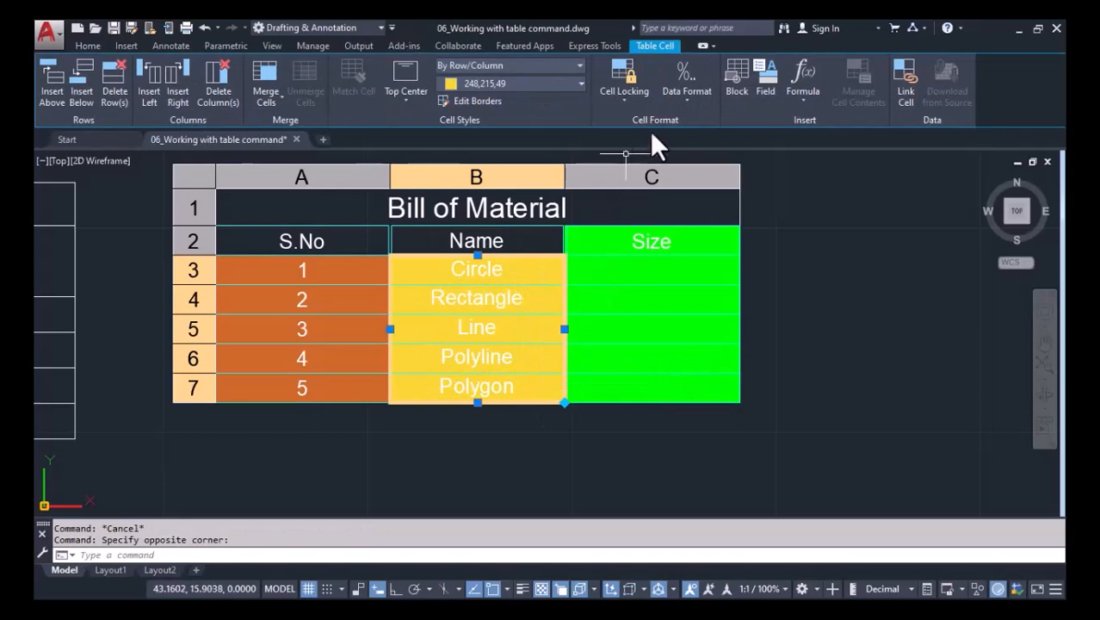
{"action": "left_click", "coordinate": [616, 99]}
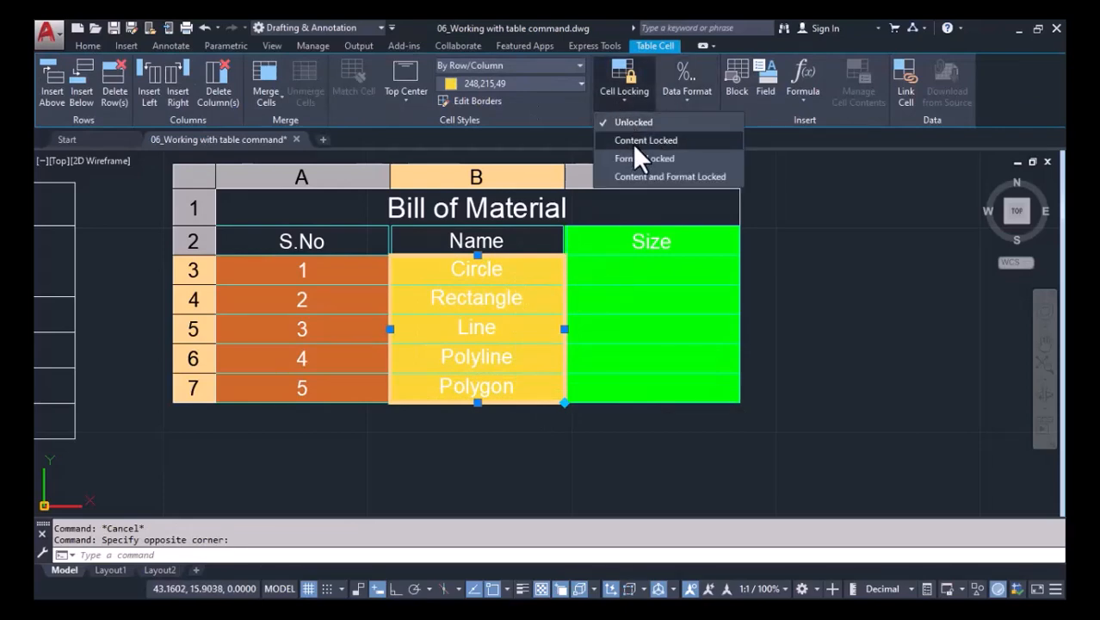
{"action": "left_click", "coordinate": [634, 122]}
{"action": "key", "text": "Escape"}
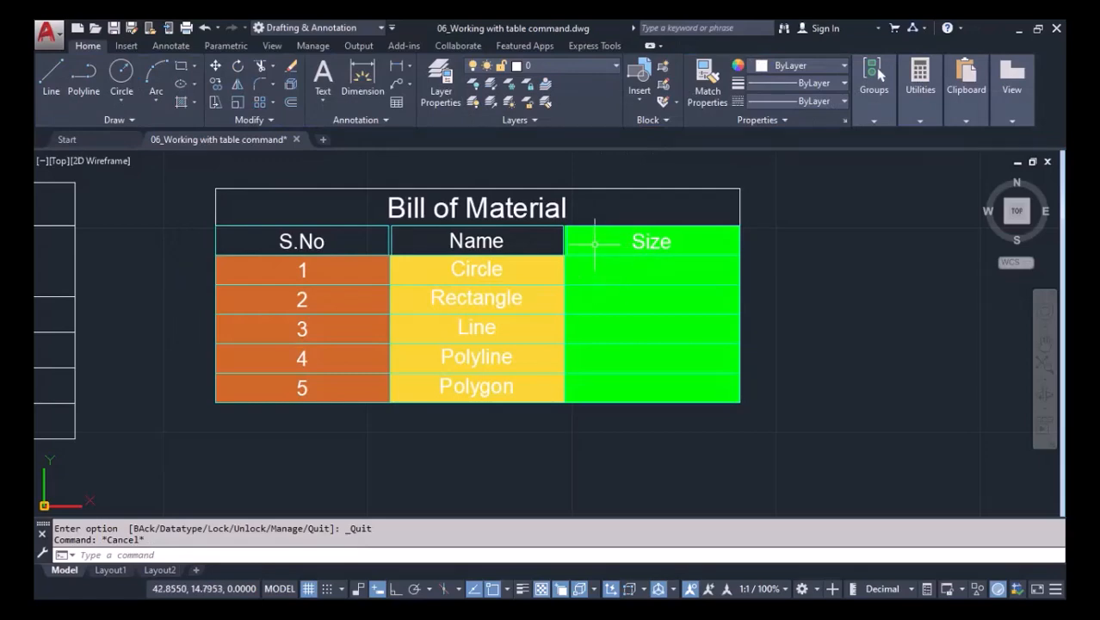
Enter Radius 10 in the Size column for the Circle row
{"action": "left_click", "coordinate": [658, 263]}
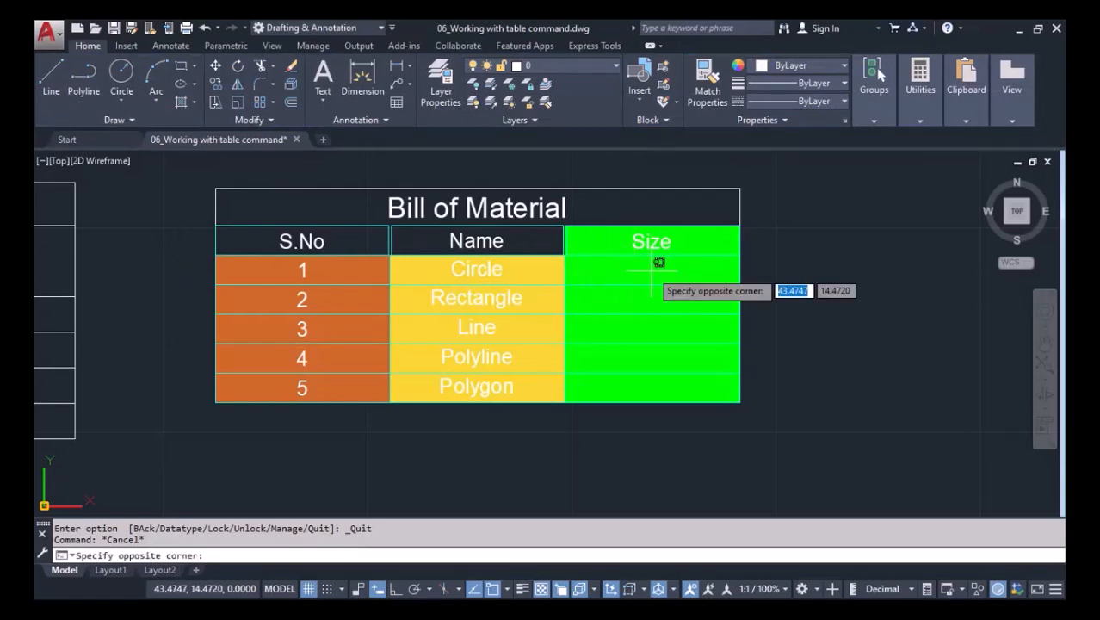
{"action": "double_click", "coordinate": [651, 270]}
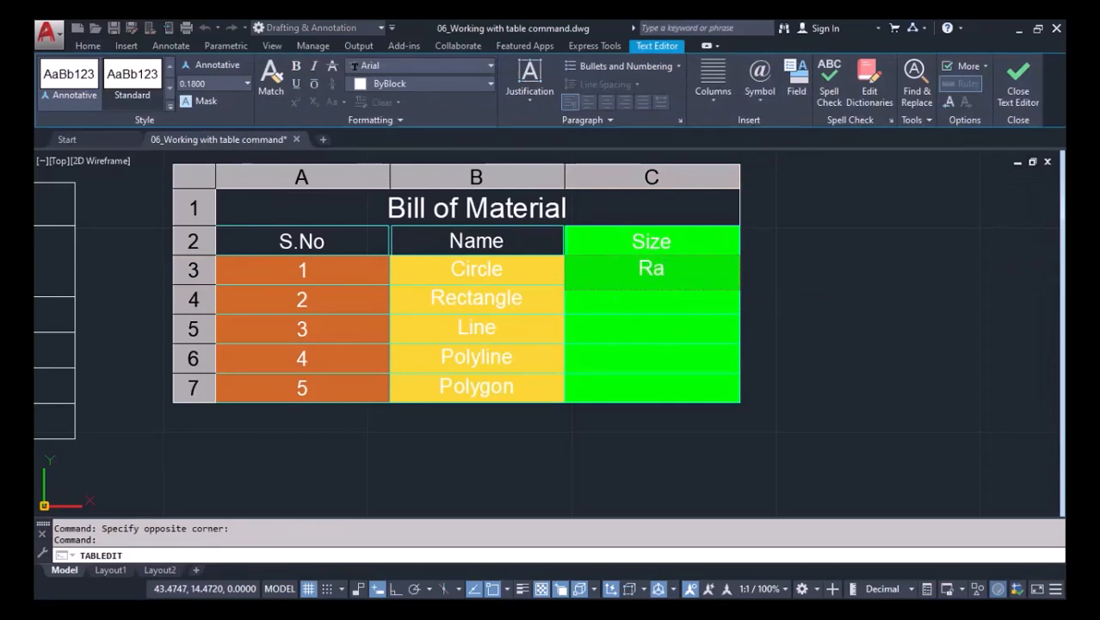
{"action": "type", "text": "Radius"}
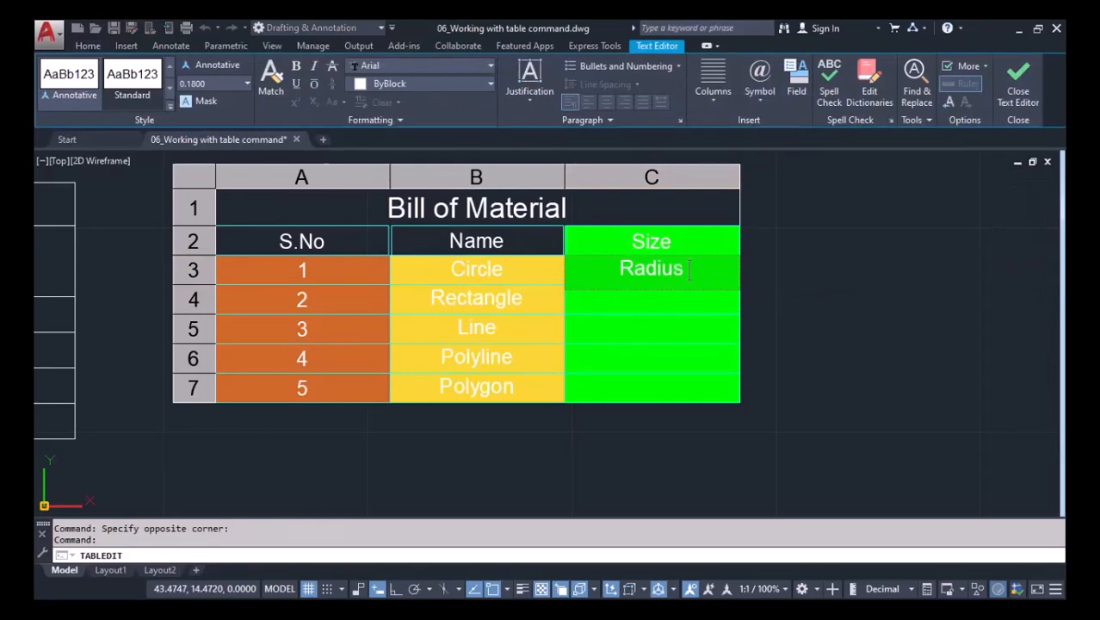
{"action": "type", "text": " 10"}
Enter 10 x 20 mm in the Size column for the Rectangle row
{"action": "left_click", "coordinate": [650, 306]}
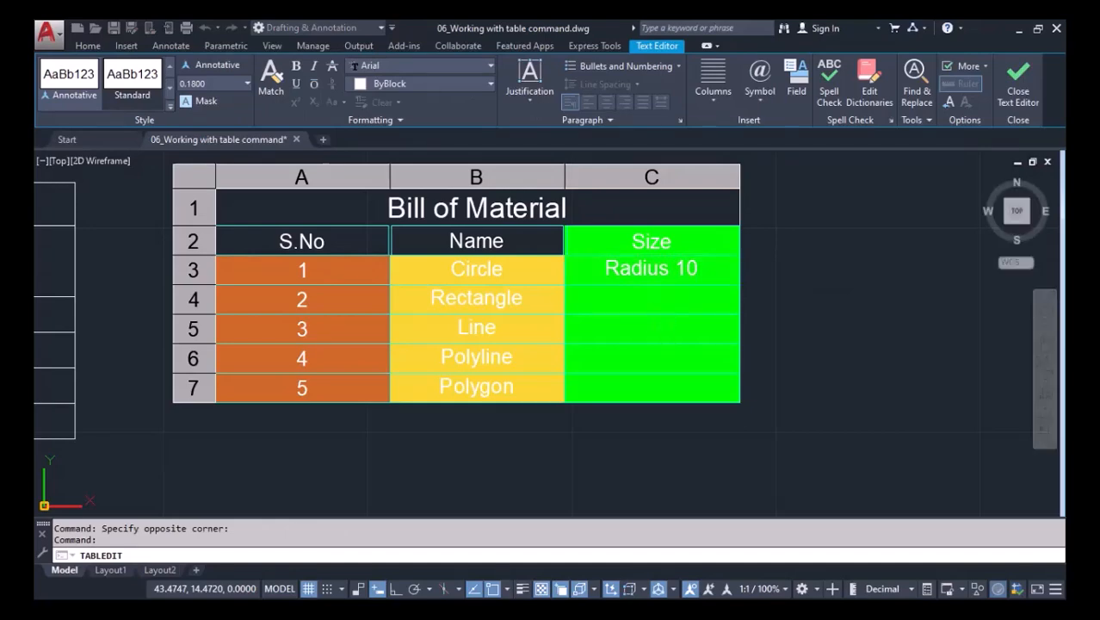
{"action": "double_click", "coordinate": [653, 305]}
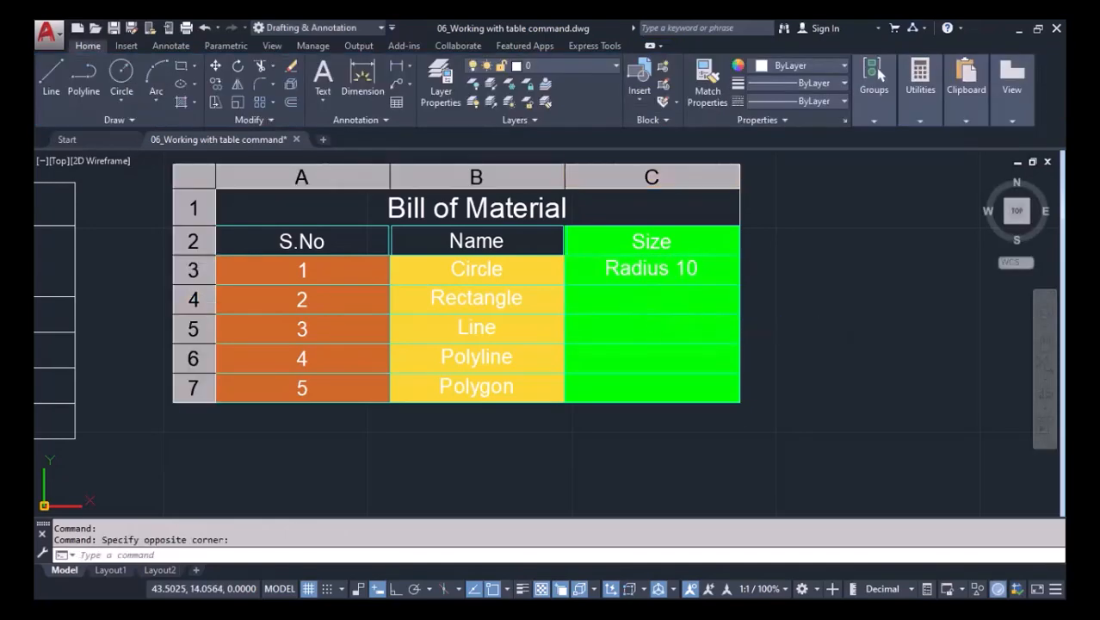
{"action": "left_click", "coordinate": [659, 300]}
{"action": "type", "text": "10 x"}
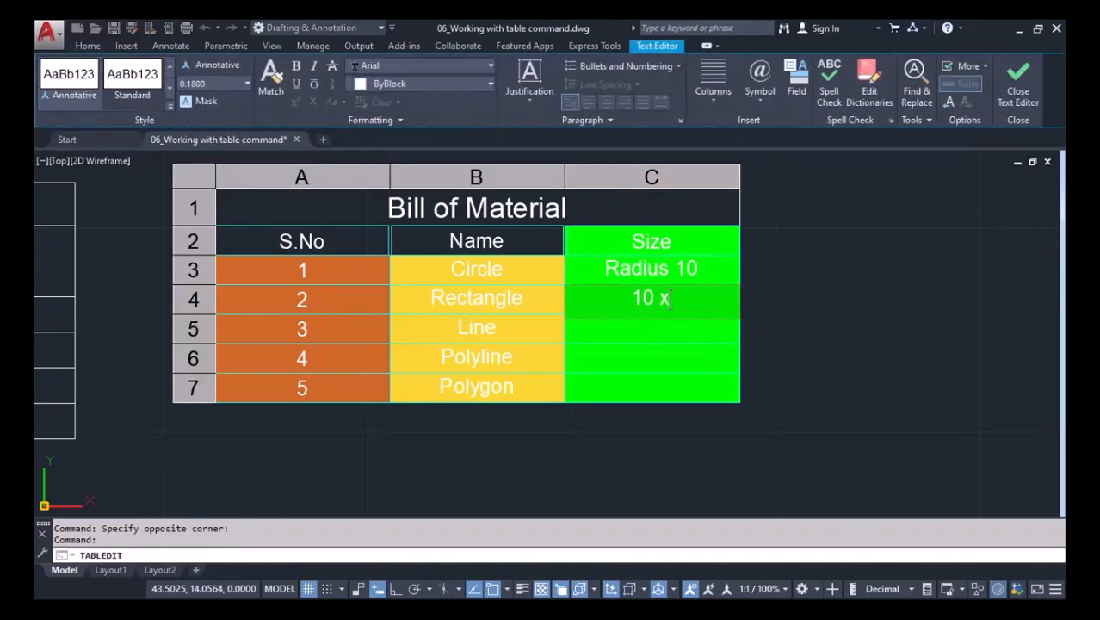
{"action": "type", "text": " 2"}
{"action": "key", "text": "BackSpace"}
{"action": "type", "text": "20 mm"}
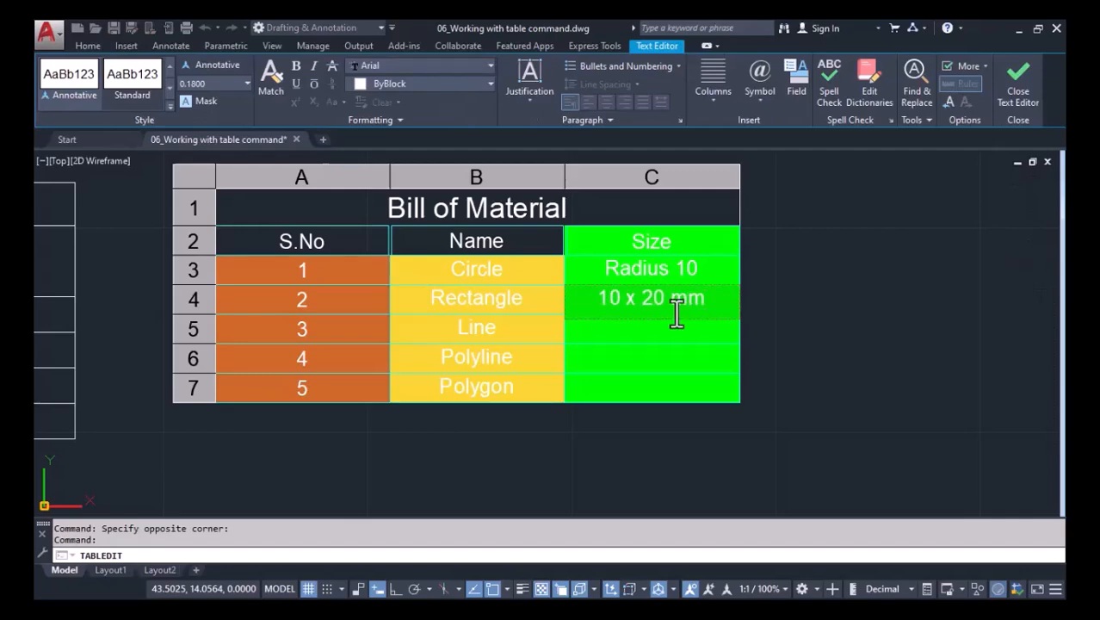
Enter 15 mm in the Size column for the Line row
{"action": "left_click", "coordinate": [689, 341]}
{"action": "left_click", "coordinate": [689, 332]}
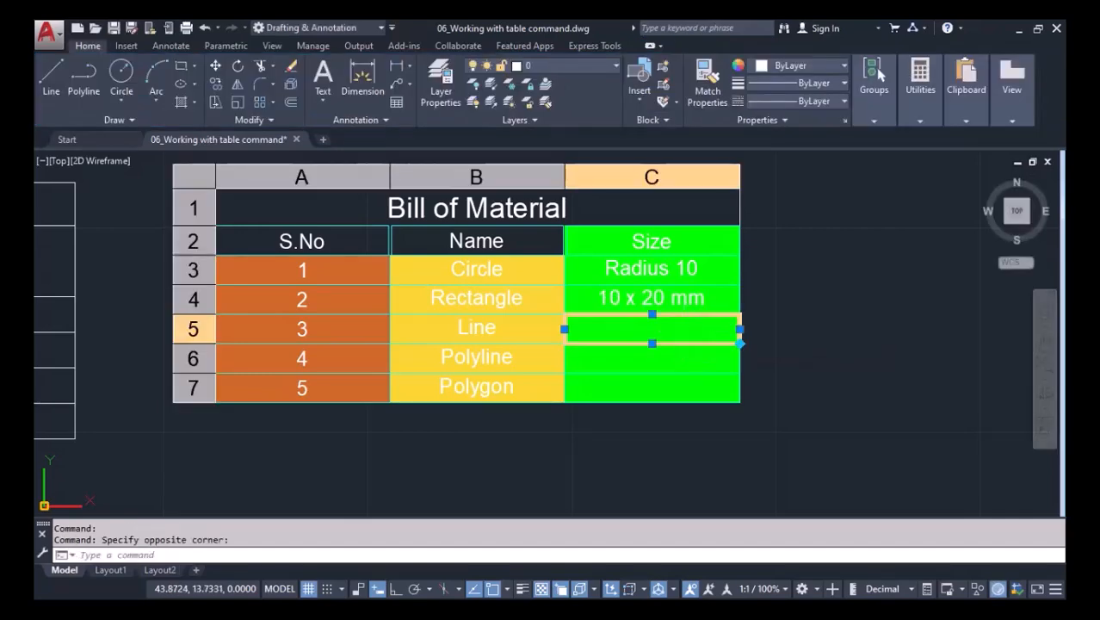
{"action": "key", "text": "Escape"}
{"action": "double_click", "coordinate": [663, 328]}
{"action": "type", "text": "15"}
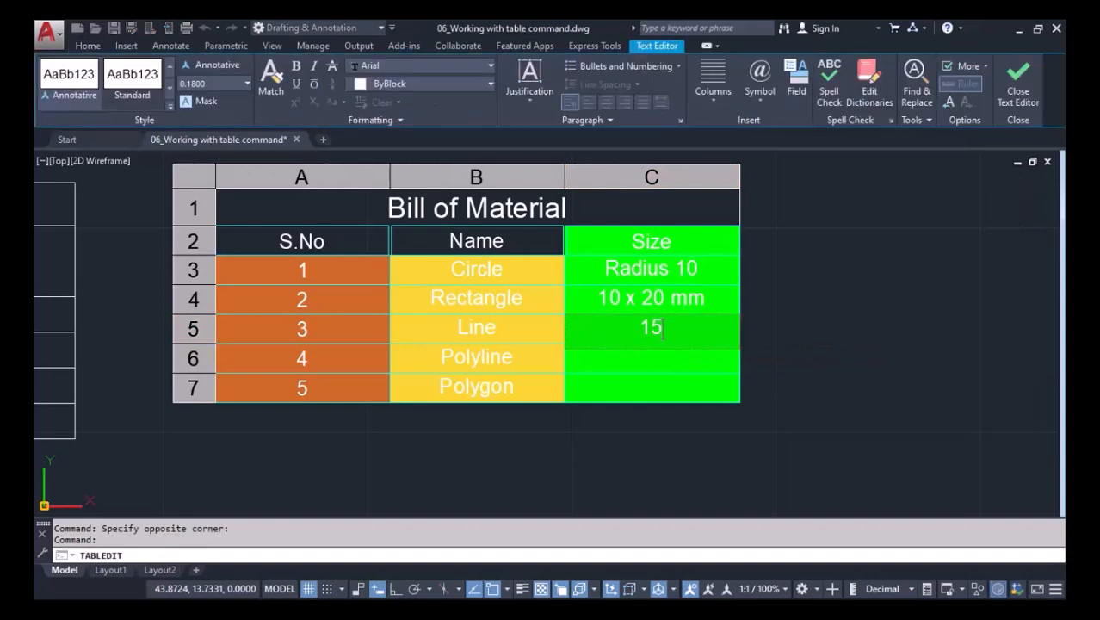
{"action": "type", "text": " mm"}
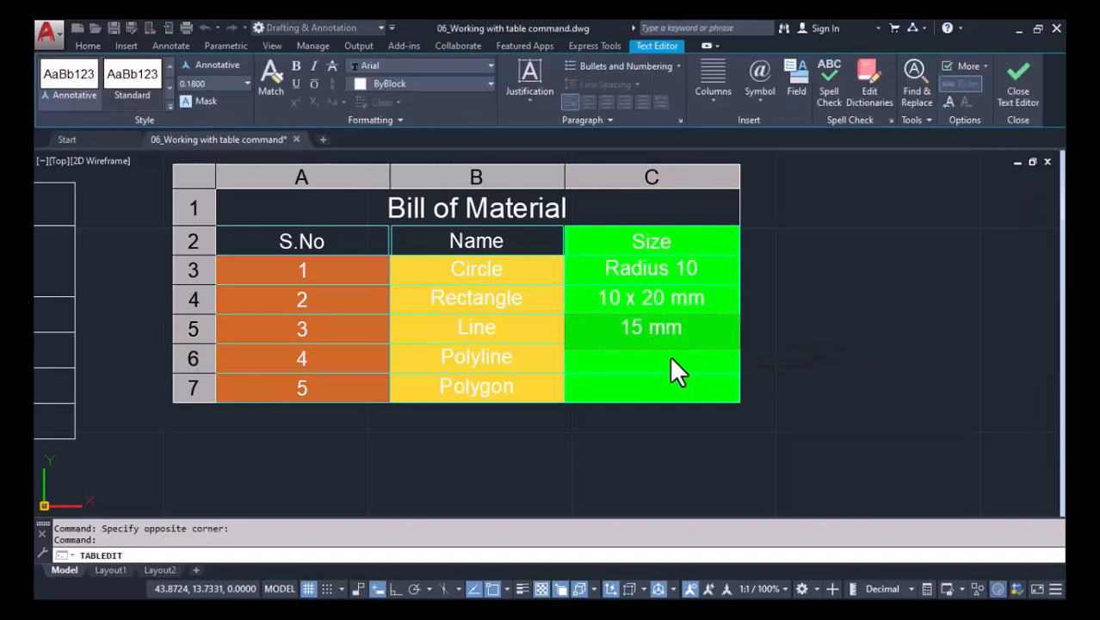
Enter 30 mm as the Polyline size and 20 mm as the Polygon size in the Size column
{"action": "left_click", "coordinate": [676, 369]}
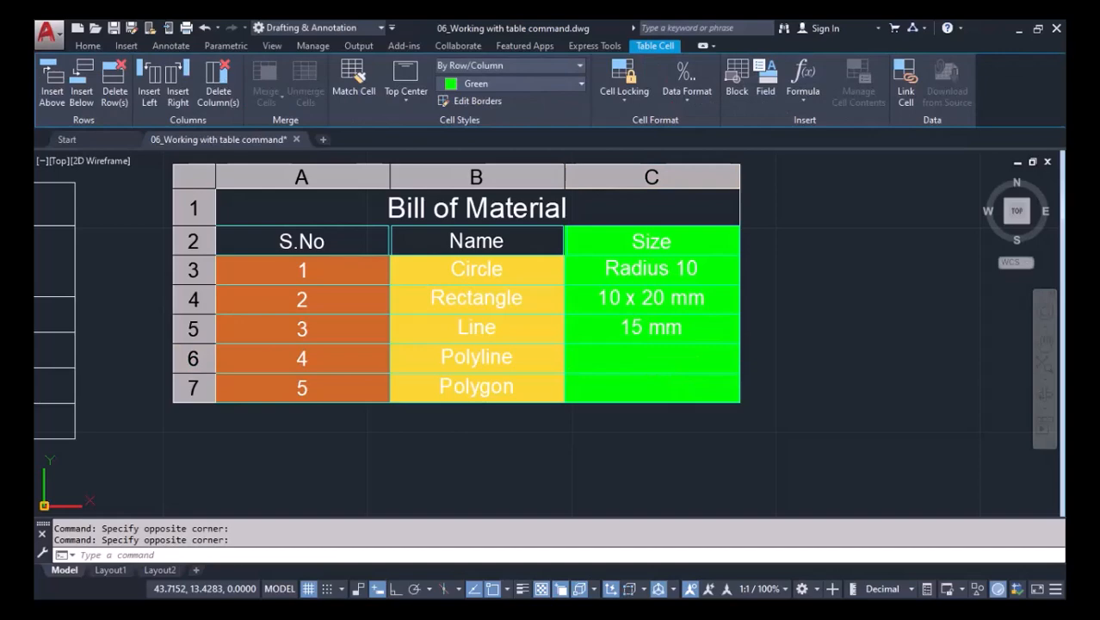
{"action": "type", "text": "30 m"}
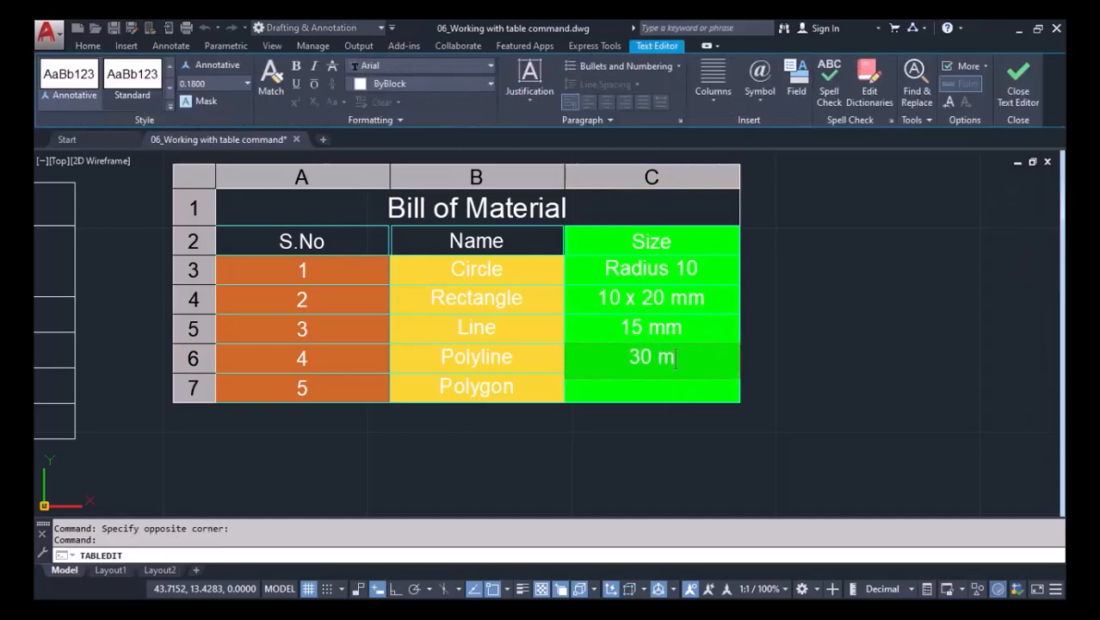
{"action": "type", "text": "m"}
{"action": "left_click", "coordinate": [652, 396]}
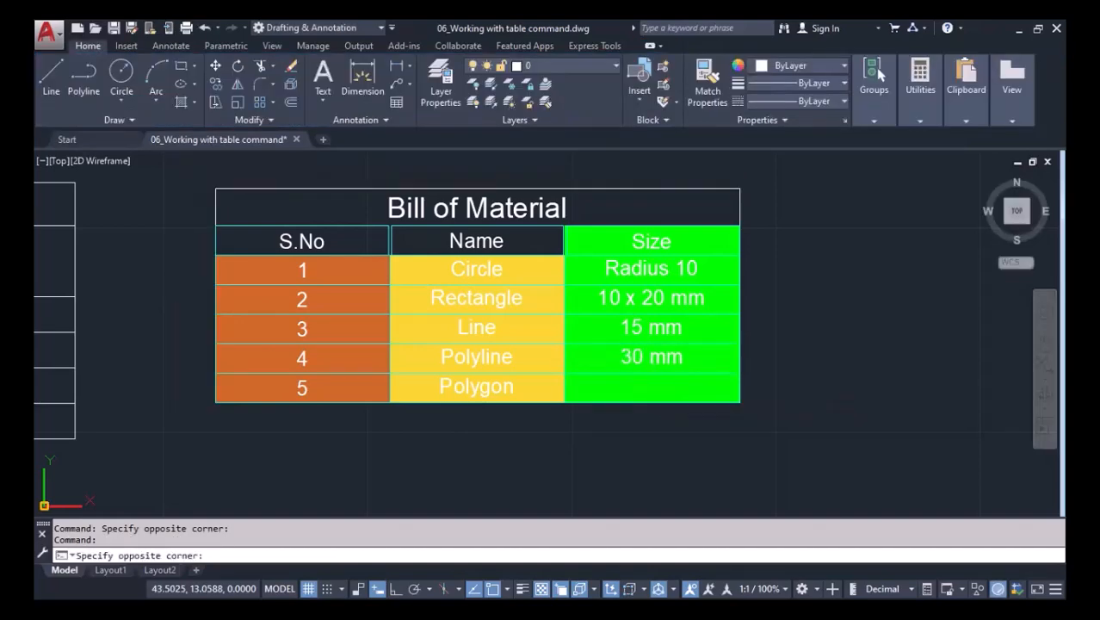
{"action": "type", "text": "20 mm"}
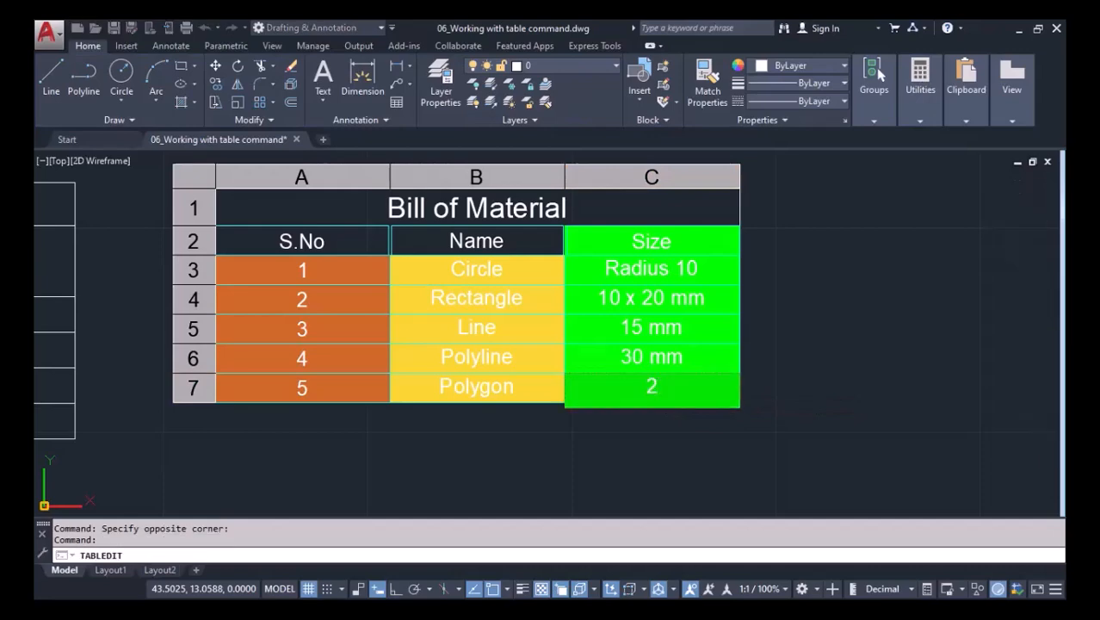
Lock both the content and format of the Size column cells, from the header down to row 7
{"action": "left_click", "coordinate": [955, 306]}
{"action": "left_click", "coordinate": [592, 227]}
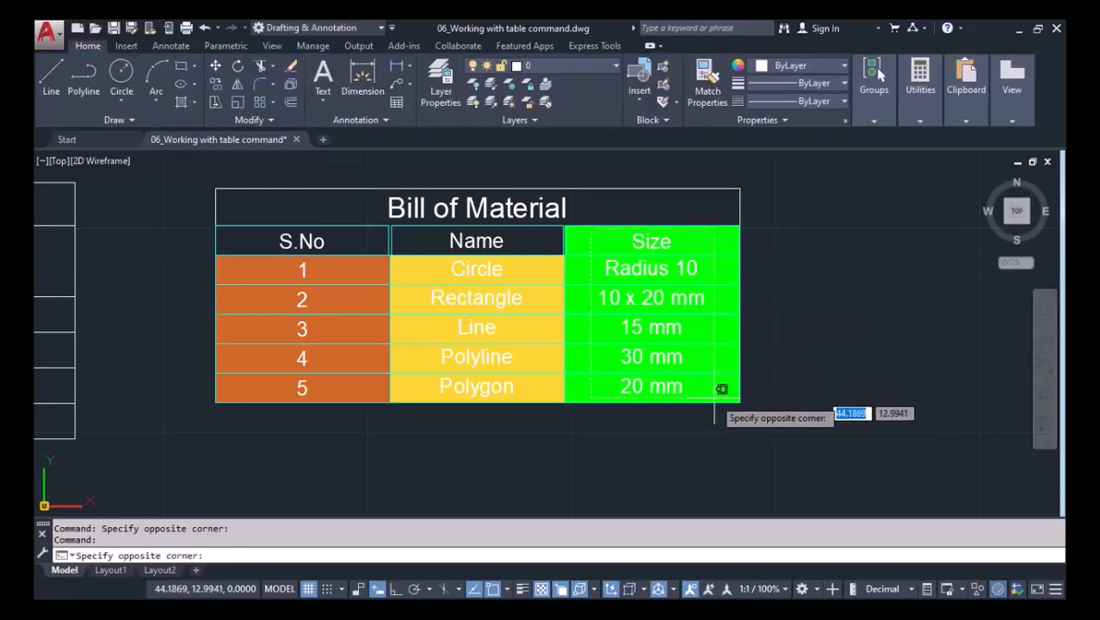
{"action": "left_click", "coordinate": [721, 389]}
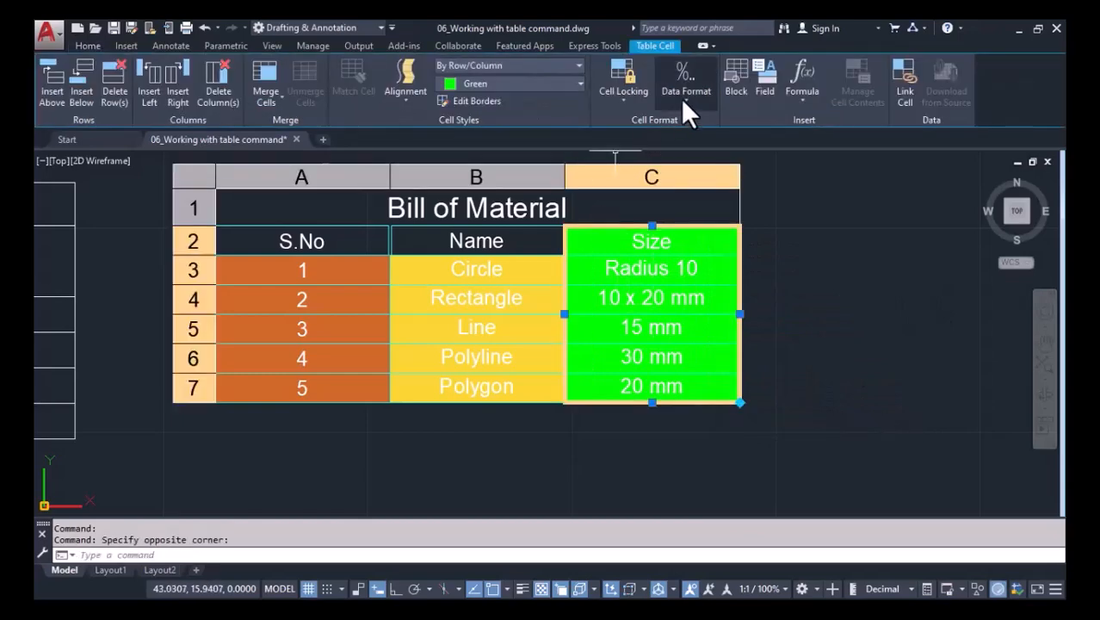
{"action": "left_click", "coordinate": [619, 96]}
{"action": "left_click", "coordinate": [642, 176]}
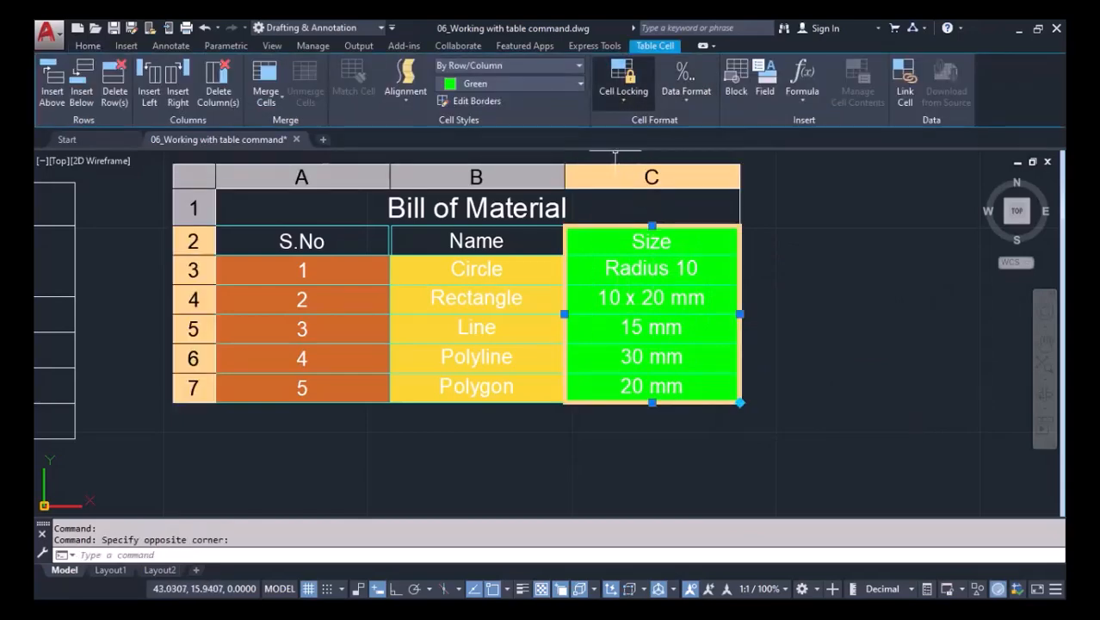
{"action": "key", "text": "Escape"}
Try to edit the text of the locked Size header cell
{"action": "left_click", "coordinate": [665, 240]}
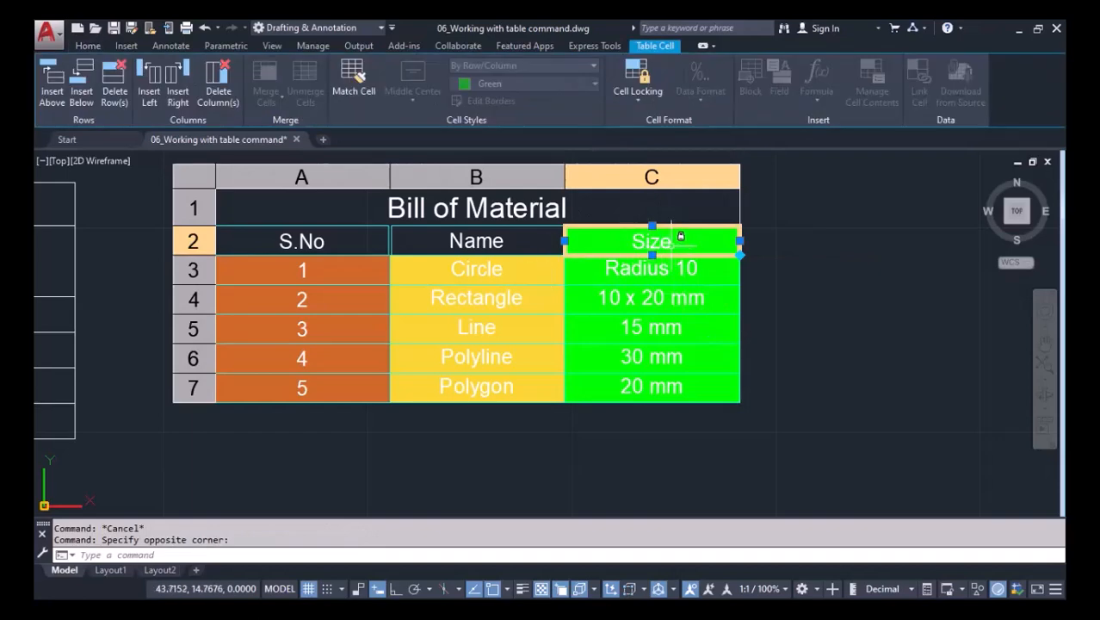
{"action": "double_click", "coordinate": [676, 242]}
{"action": "left_click", "coordinate": [670, 241]}
{"action": "double_click", "coordinate": [682, 244]}
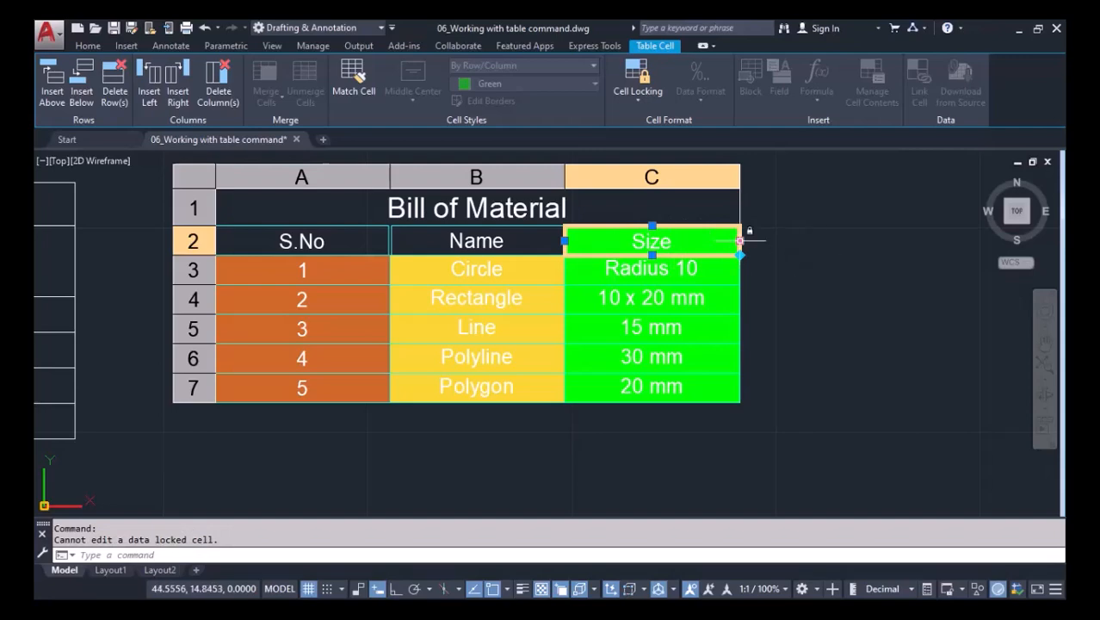
Open the Circle cell in the Name column for editing and select its text
{"action": "left_click", "coordinate": [516, 274]}
{"action": "double_click", "coordinate": [513, 274]}
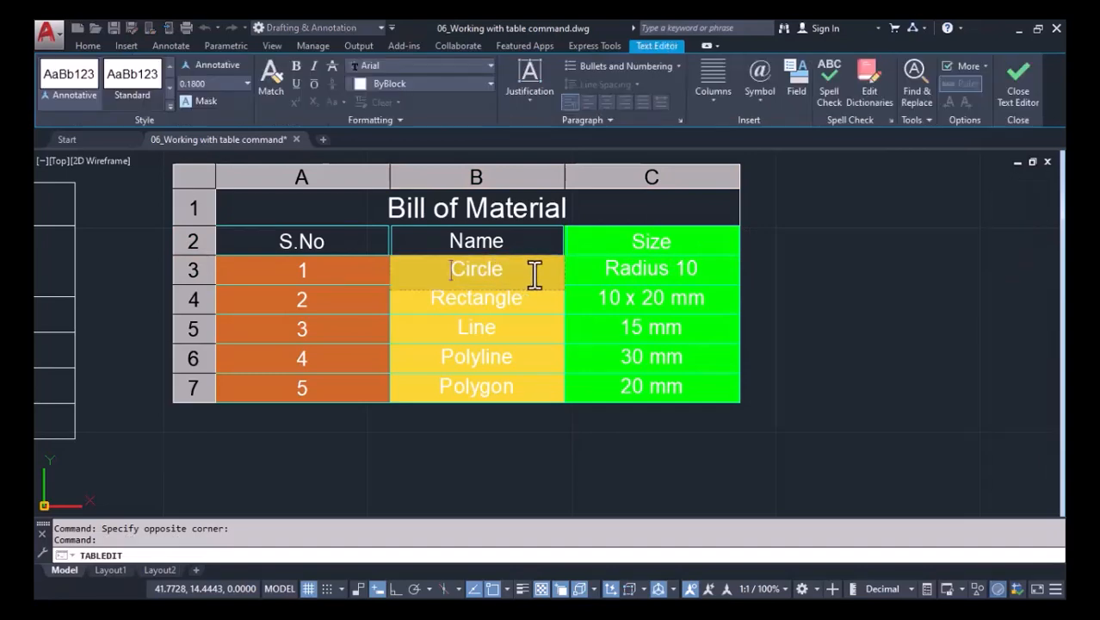
{"action": "left_click_drag", "start_coordinate": [526, 274], "coordinate": [444, 271]}
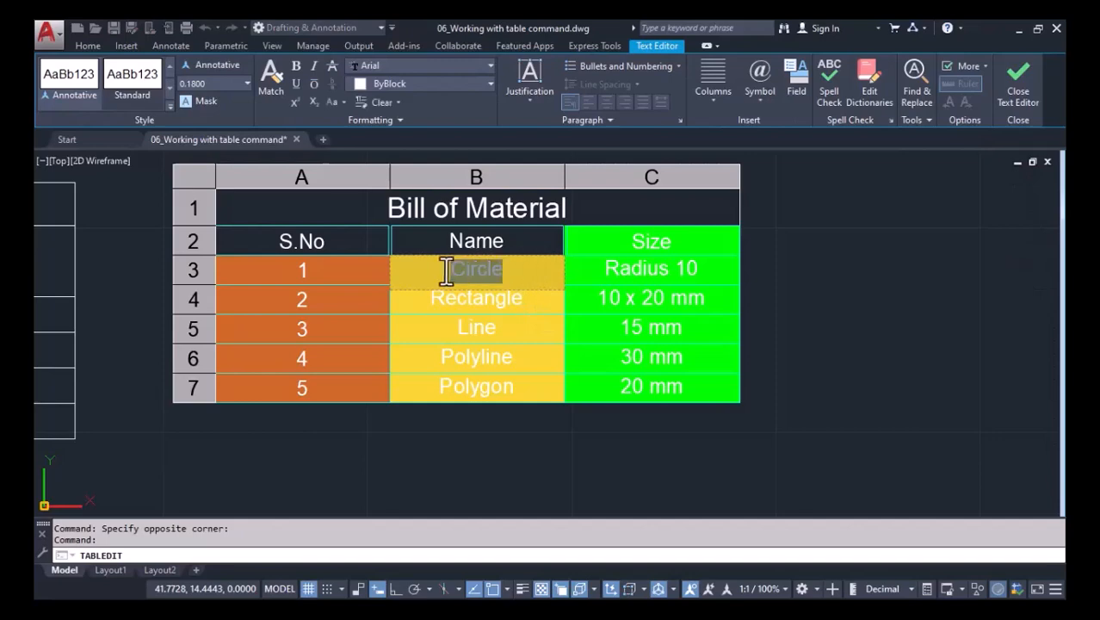
Try to edit the locked Radius 10 cell in the Size column
{"action": "left_click", "coordinate": [654, 272]}
{"action": "double_click", "coordinate": [657, 271]}
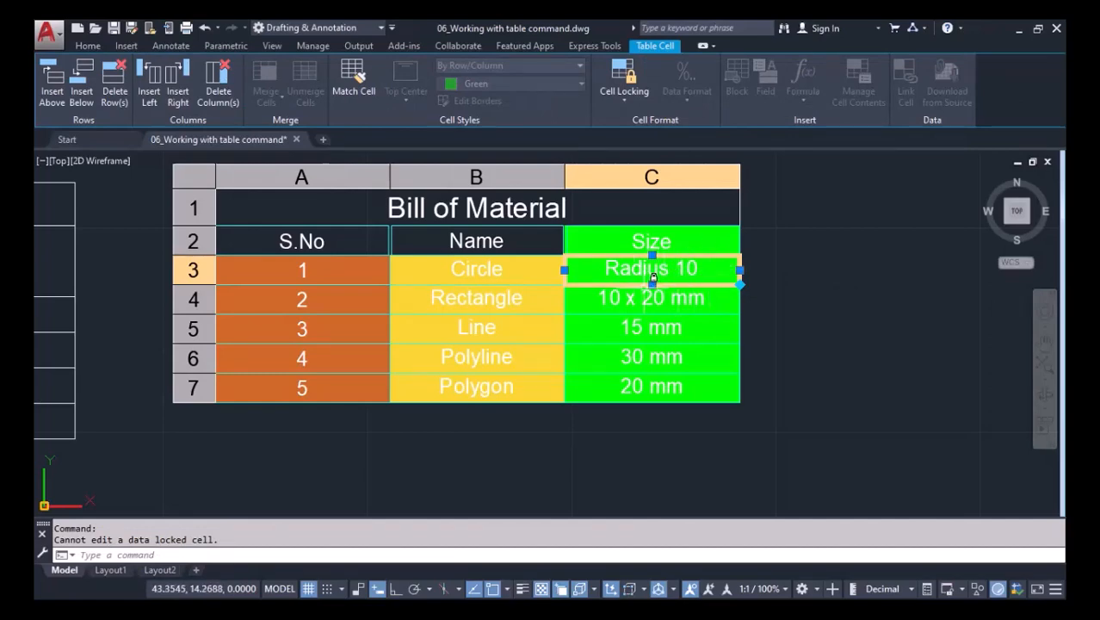
{"action": "key", "text": "Escape"}
Replace the text Circle in the Name column with Arc
{"action": "left_click", "coordinate": [510, 271]}
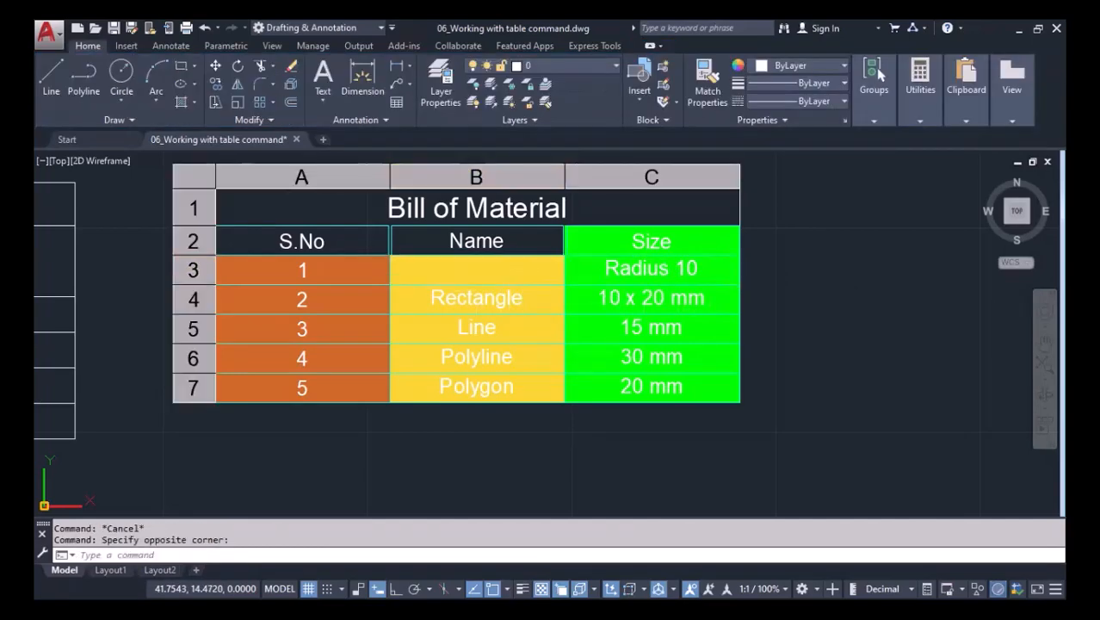
{"action": "double_click", "coordinate": [514, 274]}
{"action": "left_click_drag", "start_coordinate": [515, 275], "coordinate": [433, 275]}
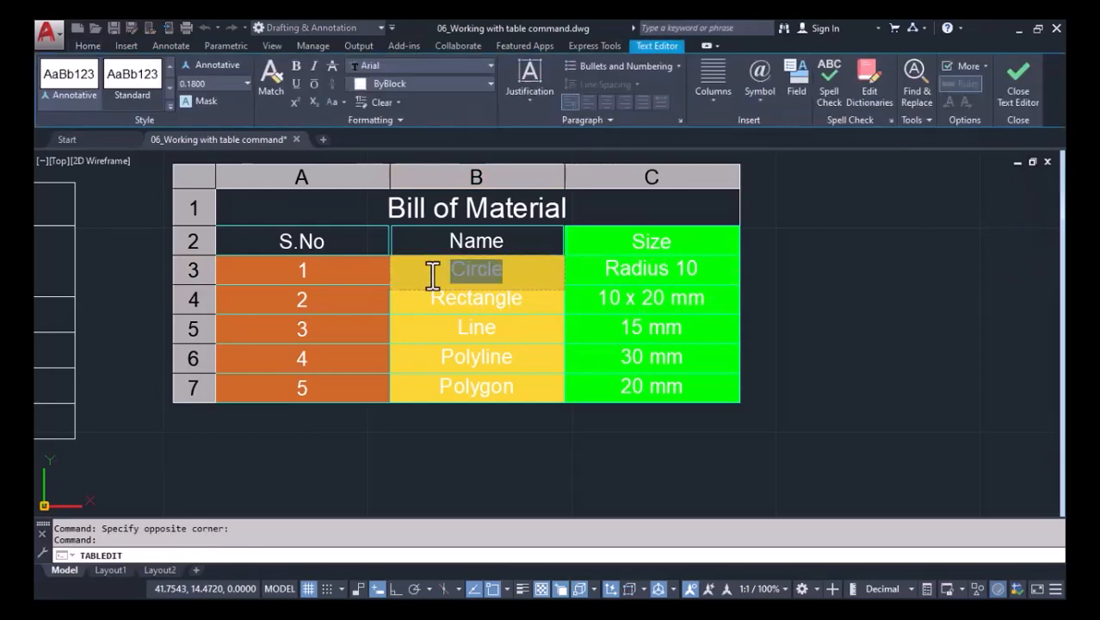
{"action": "type", "text": "Arc"}
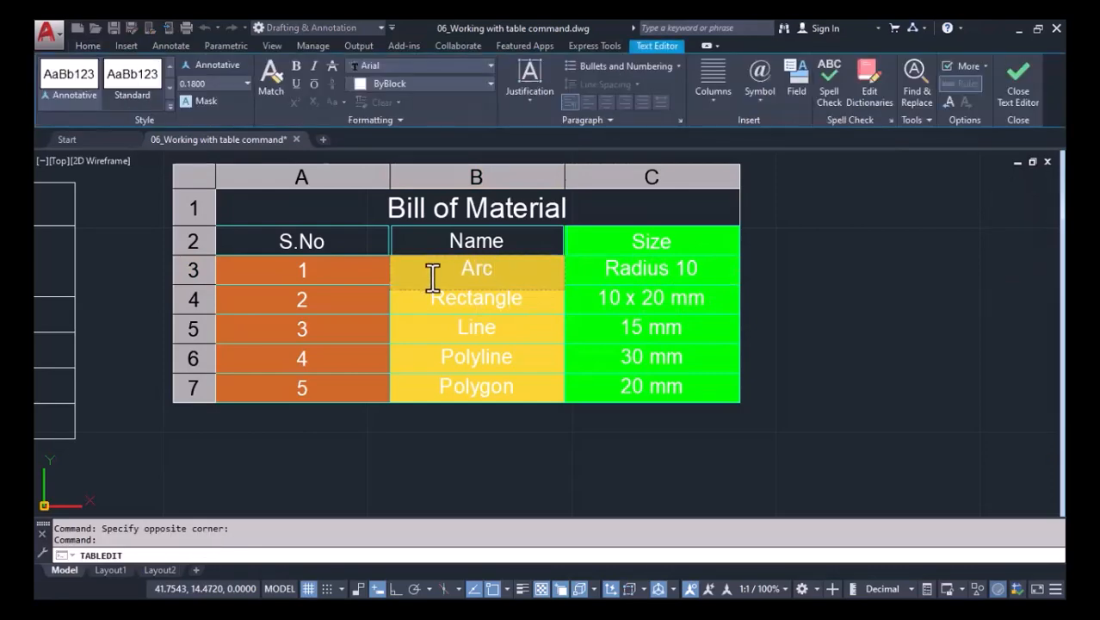
{"action": "left_click", "coordinate": [490, 448]}
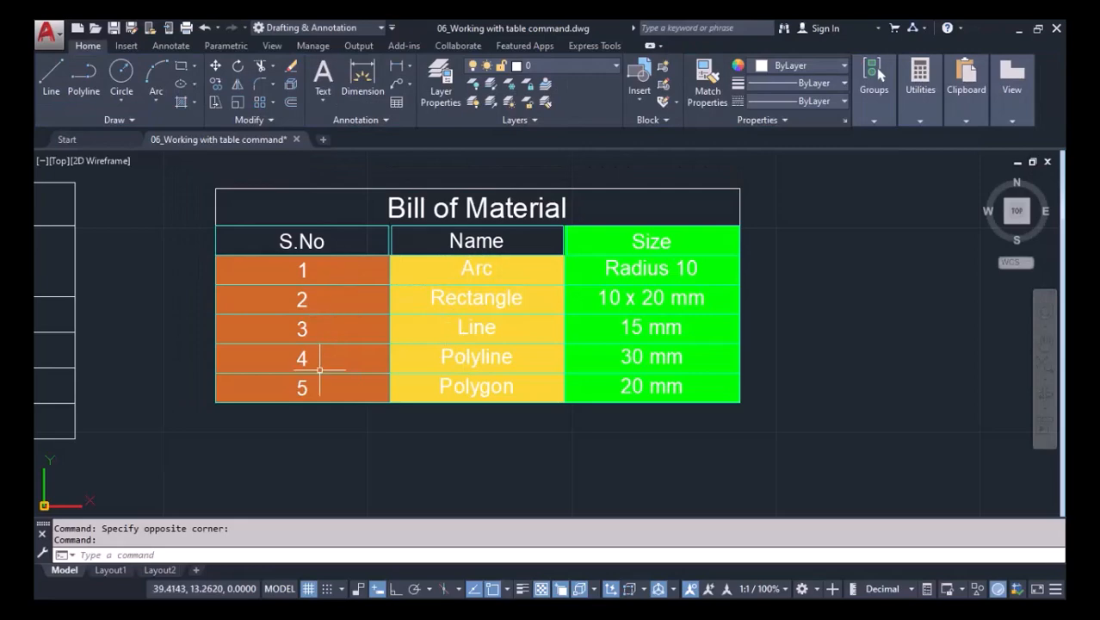
Try to edit the content of the locked first serial number cell in row 3
{"action": "left_click", "coordinate": [324, 276]}
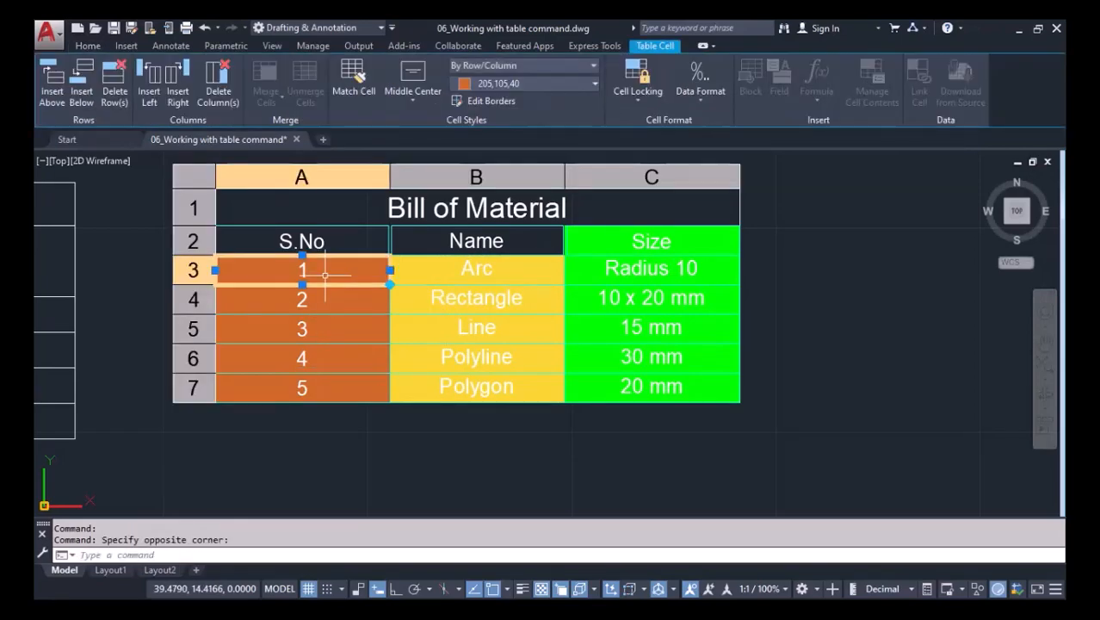
{"action": "double_click", "coordinate": [323, 271]}
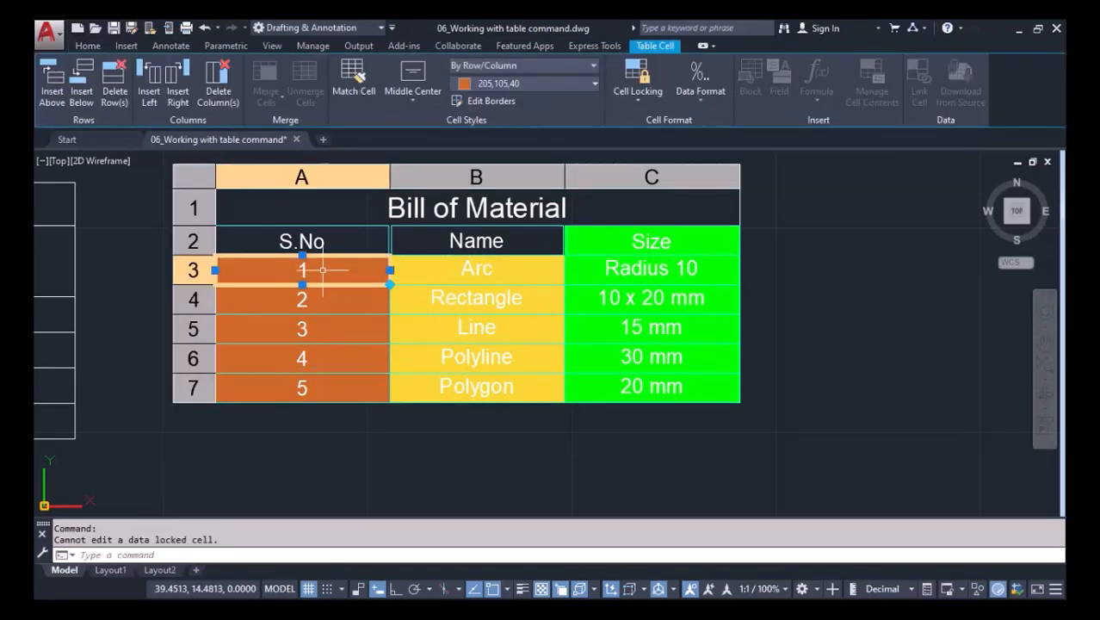
{"action": "double_click", "coordinate": [323, 270]}
Set the background of the first serial number cell in row 3 to Blue
{"action": "left_click", "coordinate": [302, 266]}
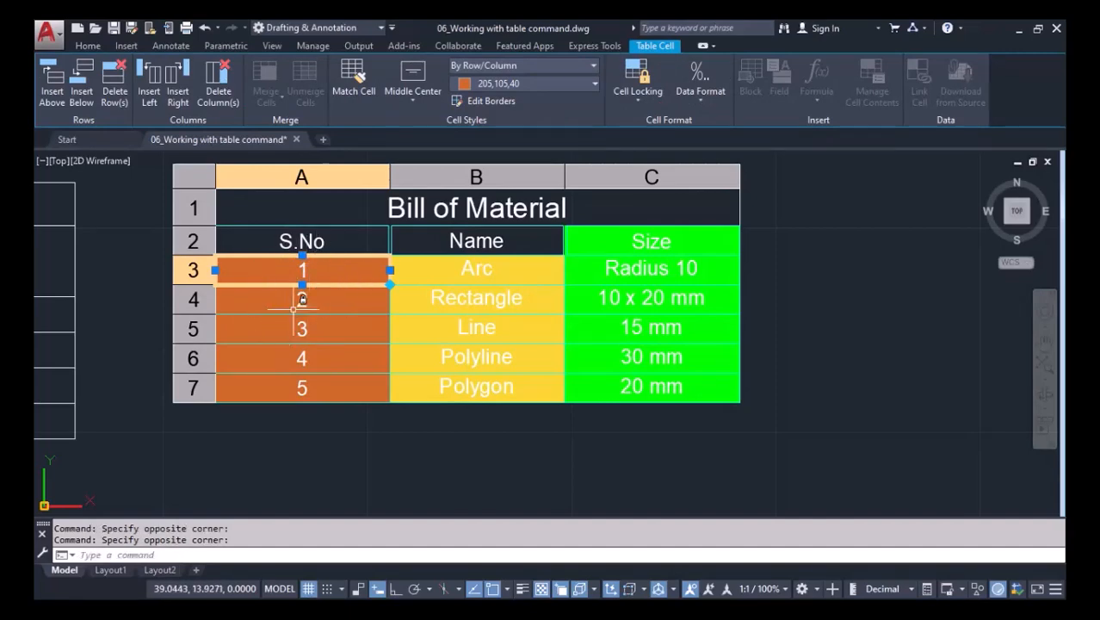
{"action": "left_click", "coordinate": [530, 84]}
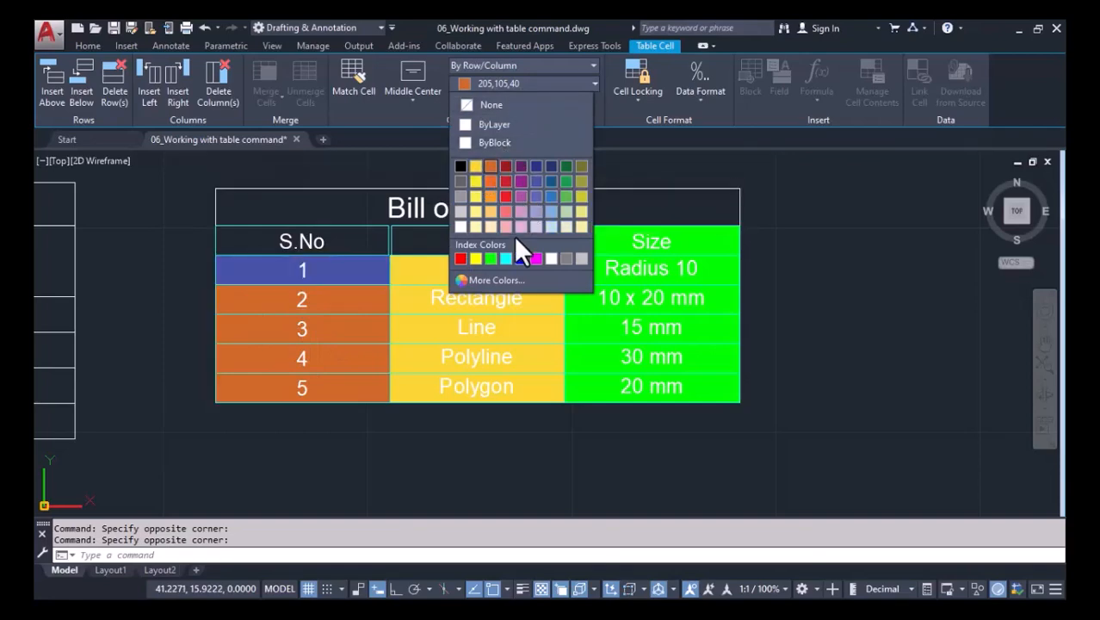
{"action": "left_click", "coordinate": [522, 258]}
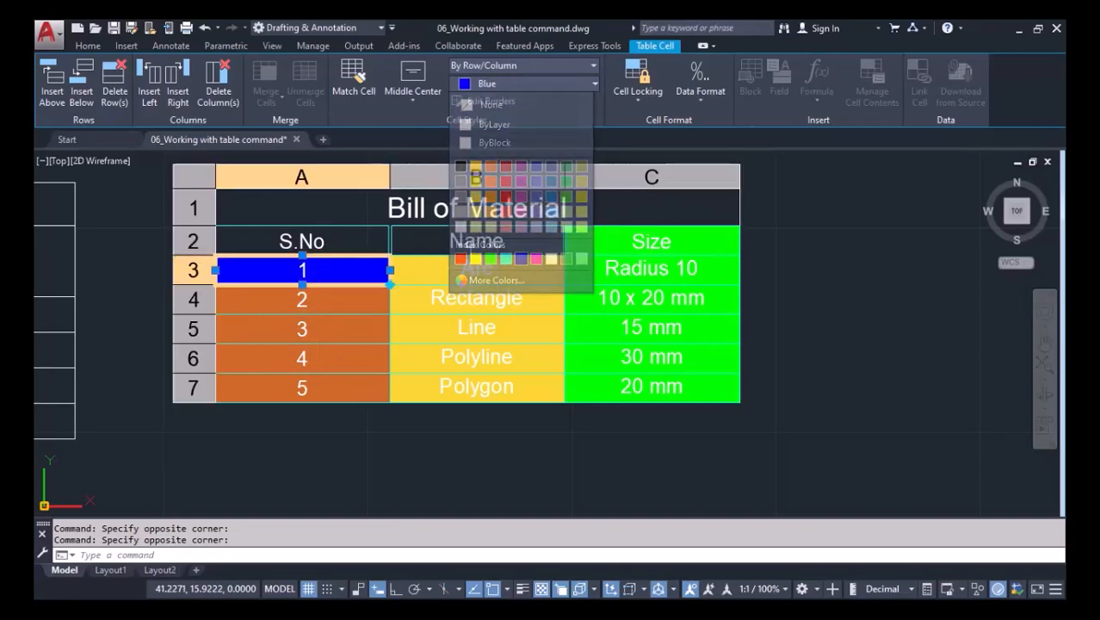
{"action": "key", "text": "Escape"}
Set the background of all serial number cells, rows 3 to 7 of column A, to Blue
{"action": "left_click", "coordinate": [267, 277]}
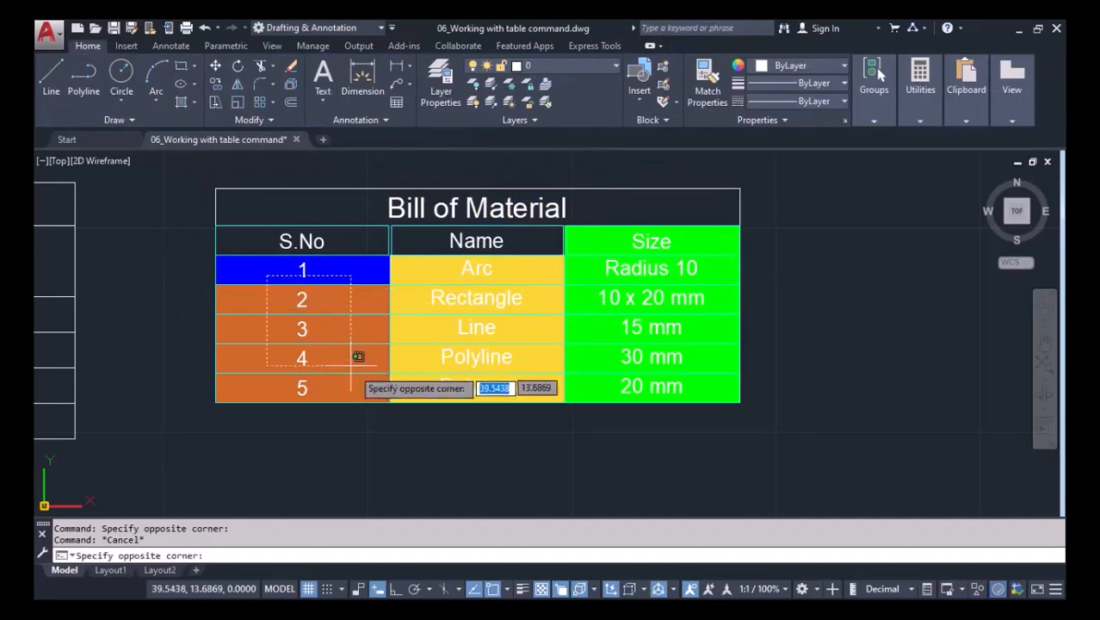
{"action": "left_click", "coordinate": [370, 396]}
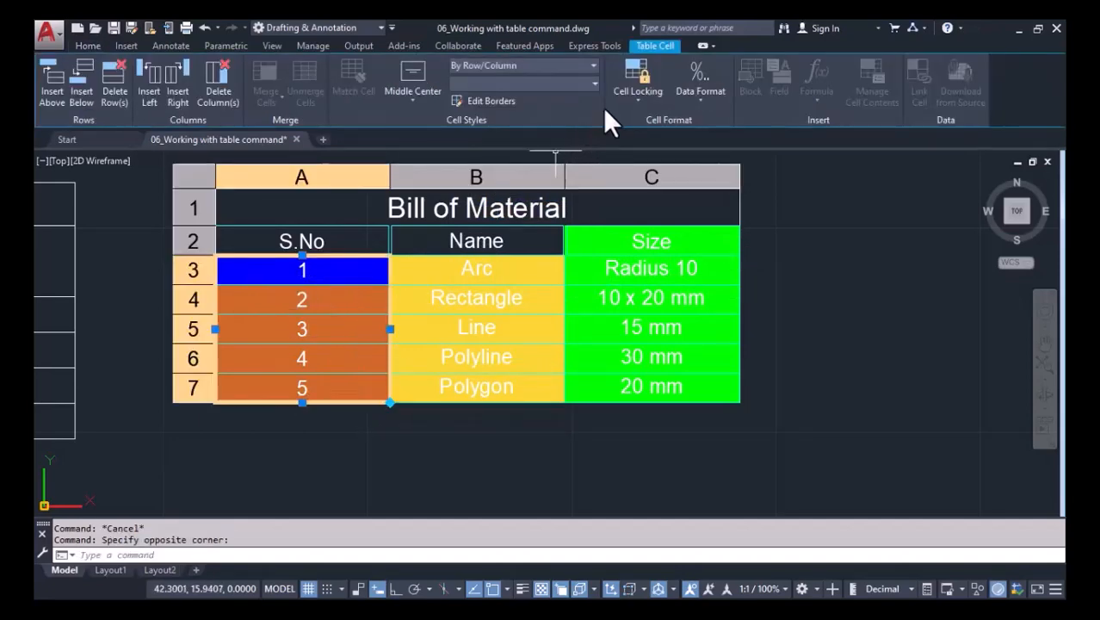
{"action": "left_click", "coordinate": [562, 83]}
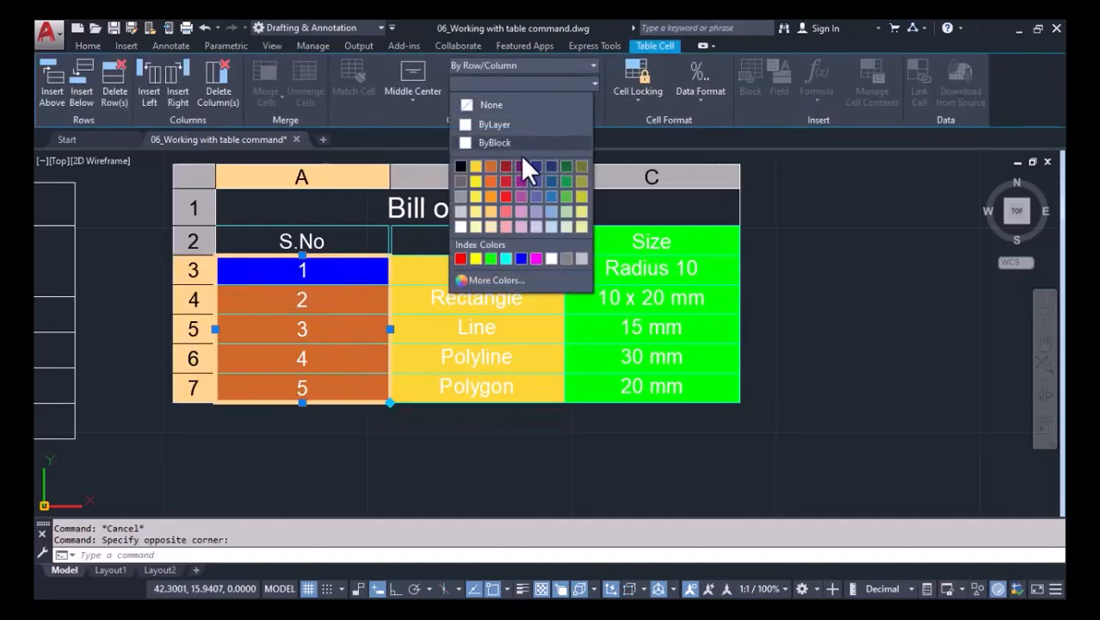
{"action": "left_click", "coordinate": [519, 259]}
{"action": "key", "text": "Escape"}
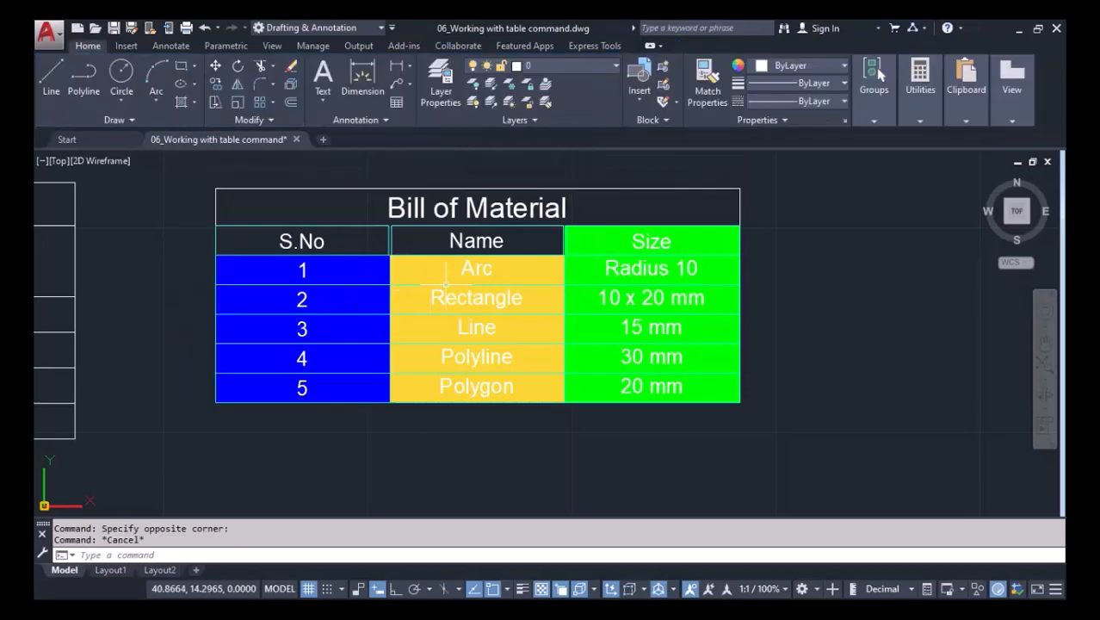
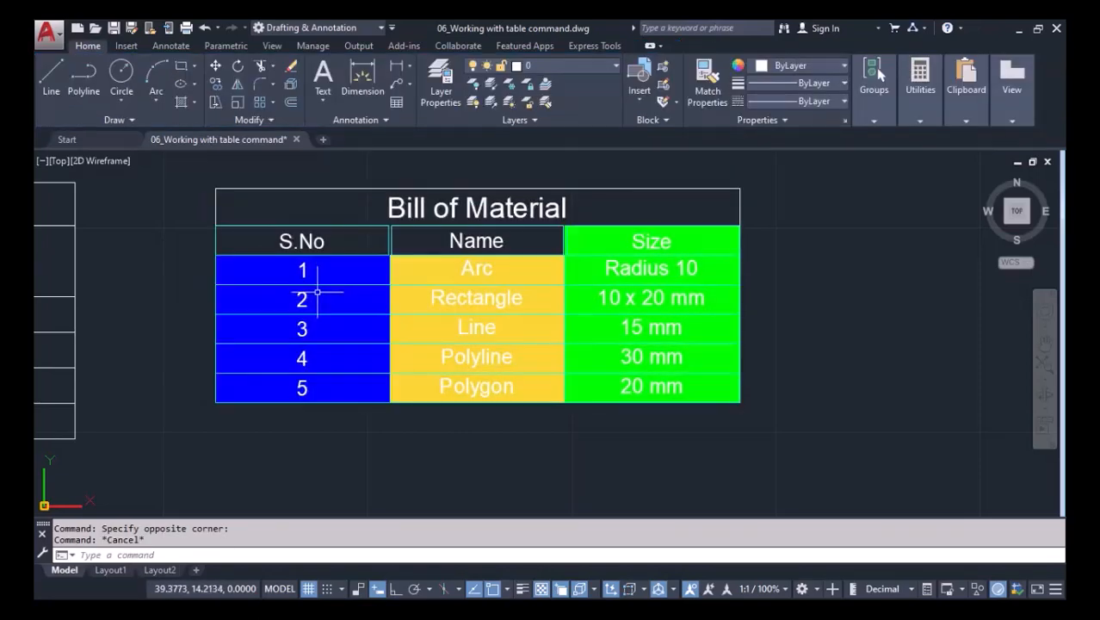
Unlock the last serial number cell, row 7 of column A
{"action": "left_click", "coordinate": [322, 281]}
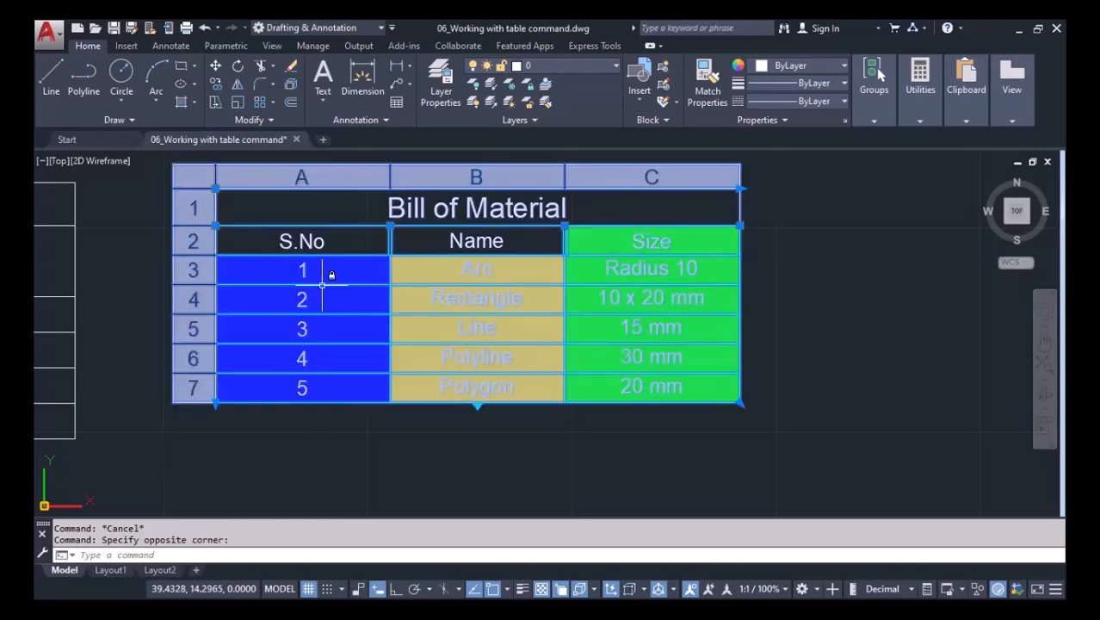
{"action": "left_click", "coordinate": [323, 390]}
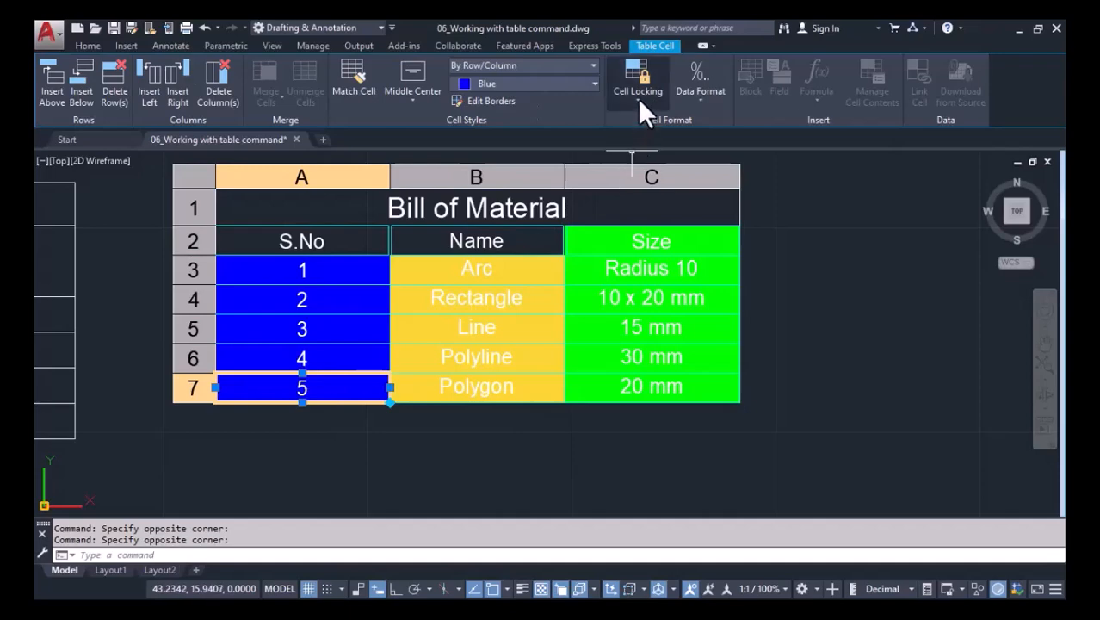
{"action": "left_click", "coordinate": [637, 99]}
{"action": "left_click", "coordinate": [641, 118]}
Change the serial number in row 7 of column A to 6
{"action": "double_click", "coordinate": [342, 387]}
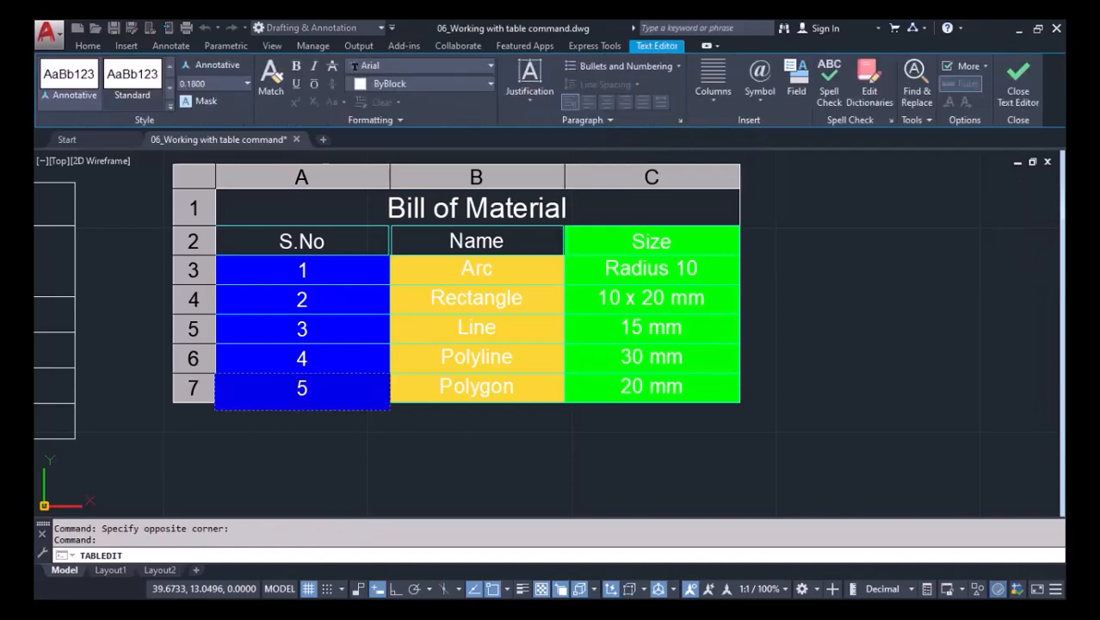
{"action": "left_click_drag", "start_coordinate": [335, 391], "coordinate": [287, 395]}
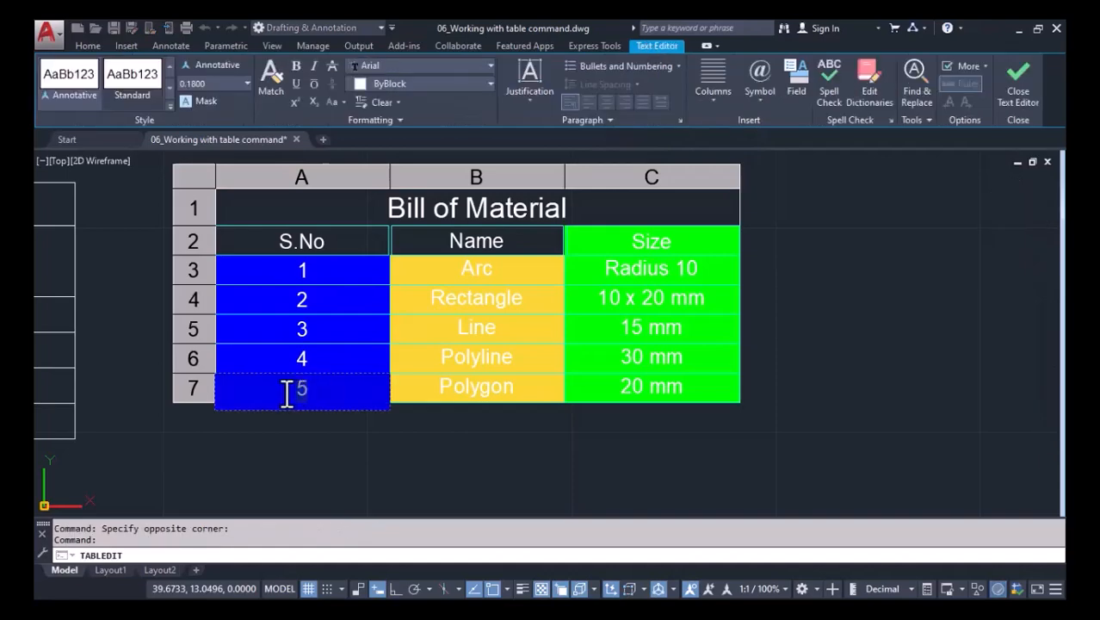
{"action": "type", "text": "6"}
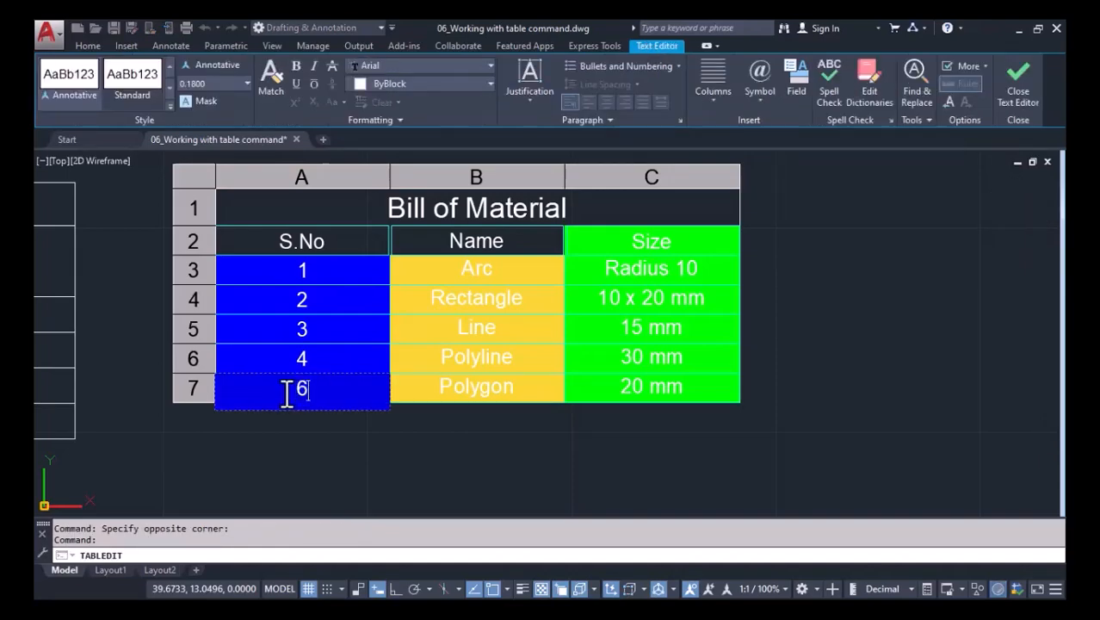
{"action": "left_click", "coordinate": [302, 433]}
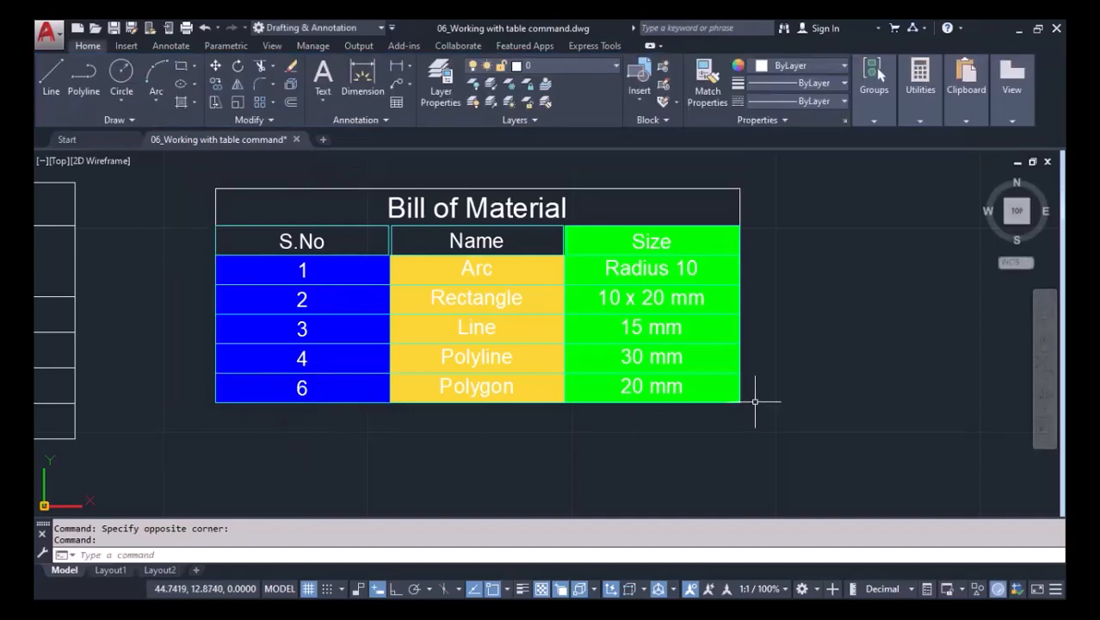
Set up a new empty Standard-style table with 2 columns and 2 data rows, sized by specifying a window
{"action": "middle_click_drag", "start_coordinate": [776, 383], "coordinate": [634, 370]}
{"action": "scroll", "coordinate": [635, 370], "scroll_direction": "down", "scroll_amount": 2}
{"action": "middle_click_drag", "start_coordinate": [726, 375], "coordinate": [459, 374]}
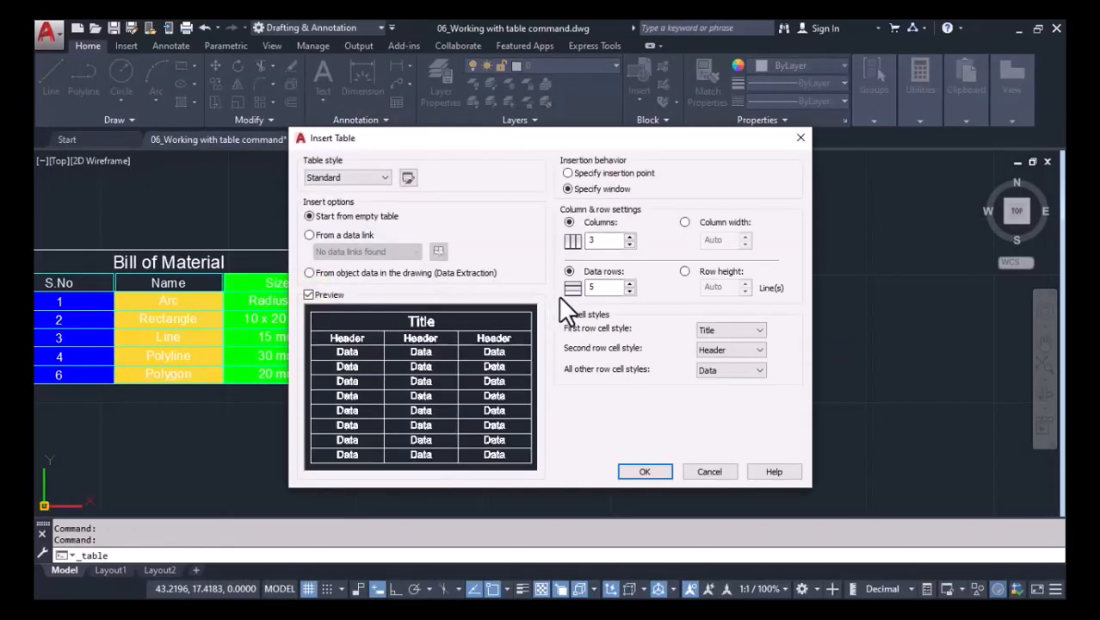
{"action": "left_click_drag", "start_coordinate": [602, 240], "coordinate": [570, 241]}
{"action": "type", "text": "2"}
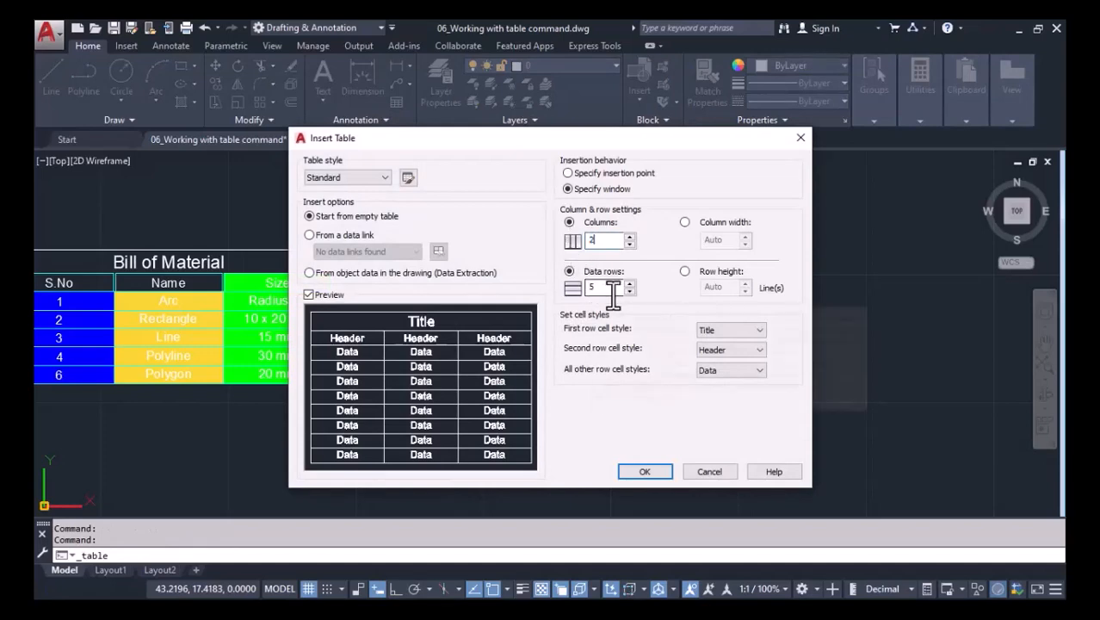
{"action": "left_click_drag", "start_coordinate": [614, 288], "coordinate": [570, 293]}
{"action": "type", "text": "2"}
{"action": "left_click_drag", "start_coordinate": [612, 140], "coordinate": [508, 82]}
{"action": "left_click", "coordinate": [540, 415]}
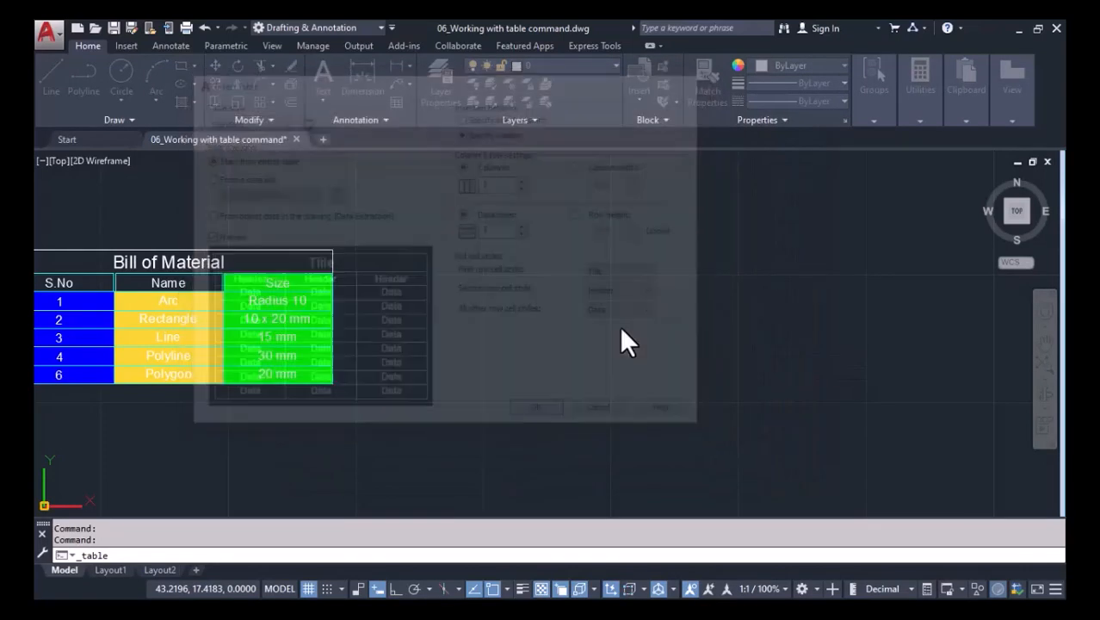
Place the new table by two opposite corners in the empty area right of the Bill of Material table, leaving its title blank
{"action": "left_click", "coordinate": [555, 232]}
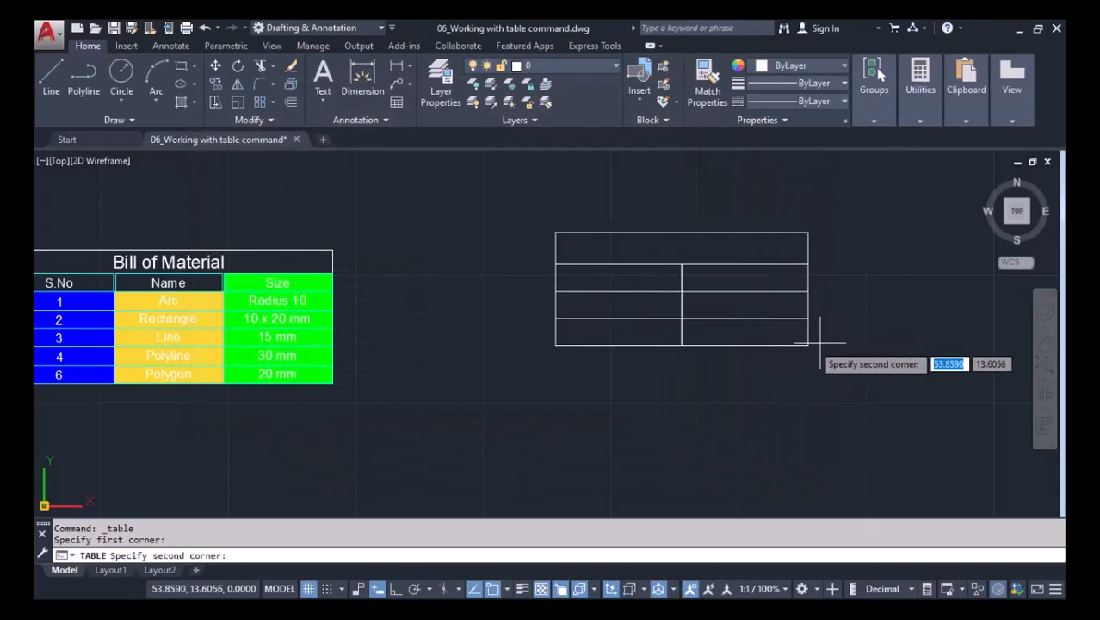
{"action": "left_click", "coordinate": [918, 368]}
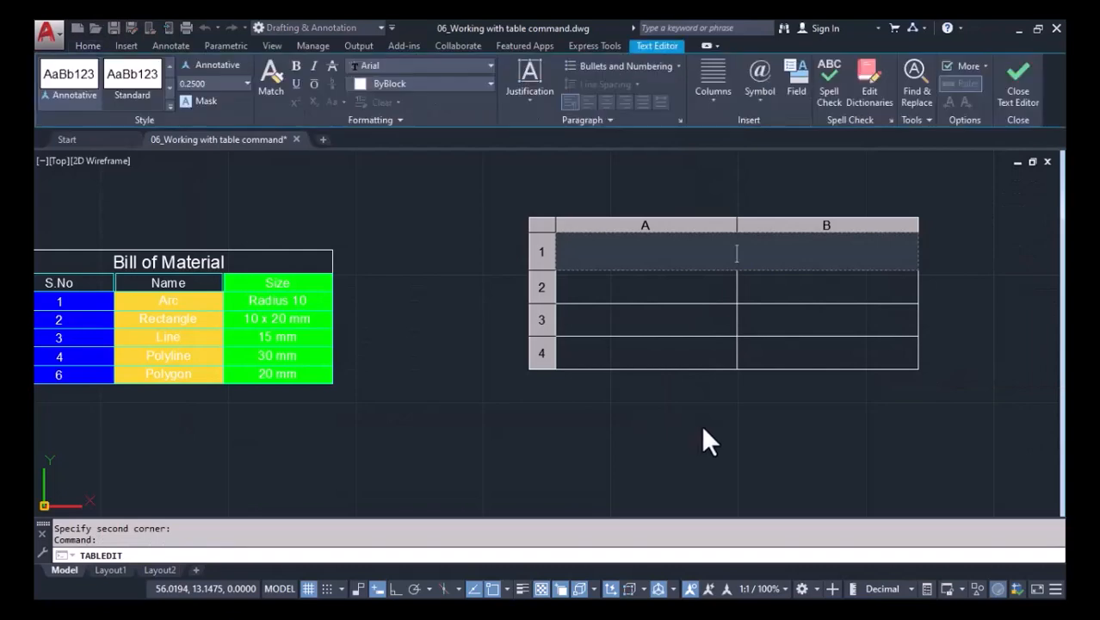
{"action": "left_click", "coordinate": [755, 410]}
Insert two rows below row 4 of the new table
{"action": "middle_click_drag", "start_coordinate": [755, 410], "coordinate": [489, 375]}
{"action": "left_click", "coordinate": [572, 314]}
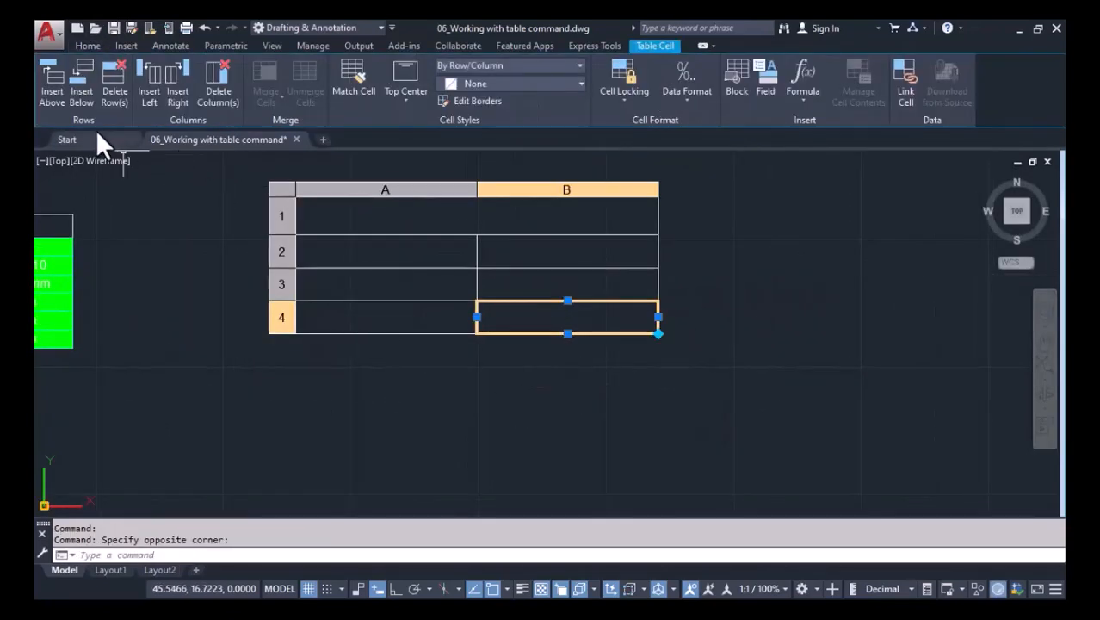
{"action": "left_click", "coordinate": [84, 100]}
{"action": "left_click", "coordinate": [84, 100]}
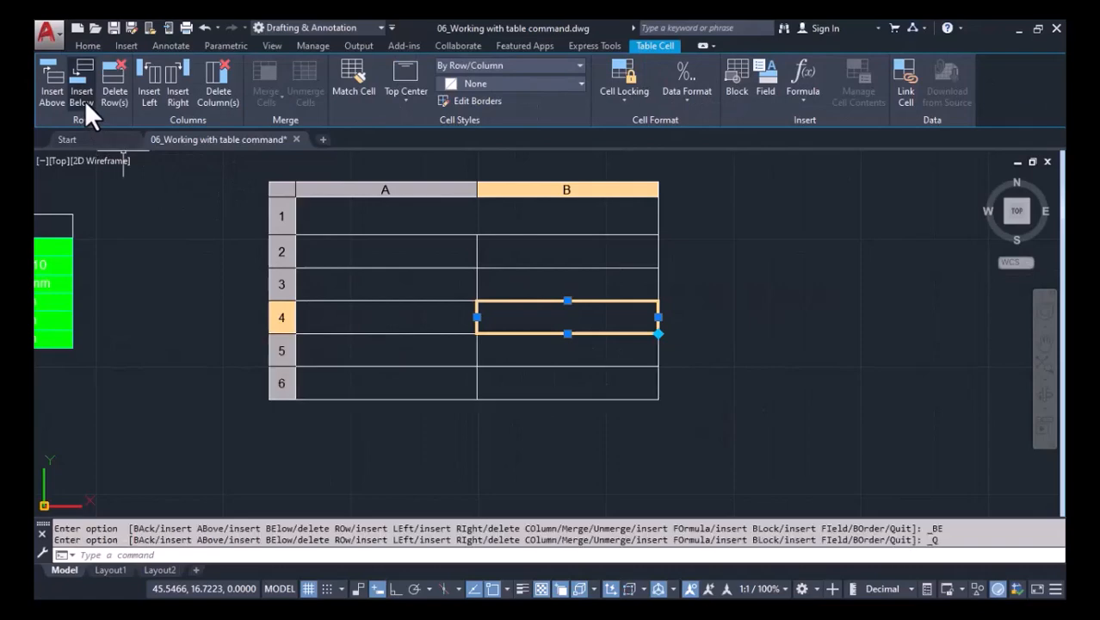
Enter the title Material in the merged top row of the new table
{"action": "left_click", "coordinate": [368, 212]}
{"action": "double_click", "coordinate": [369, 211]}
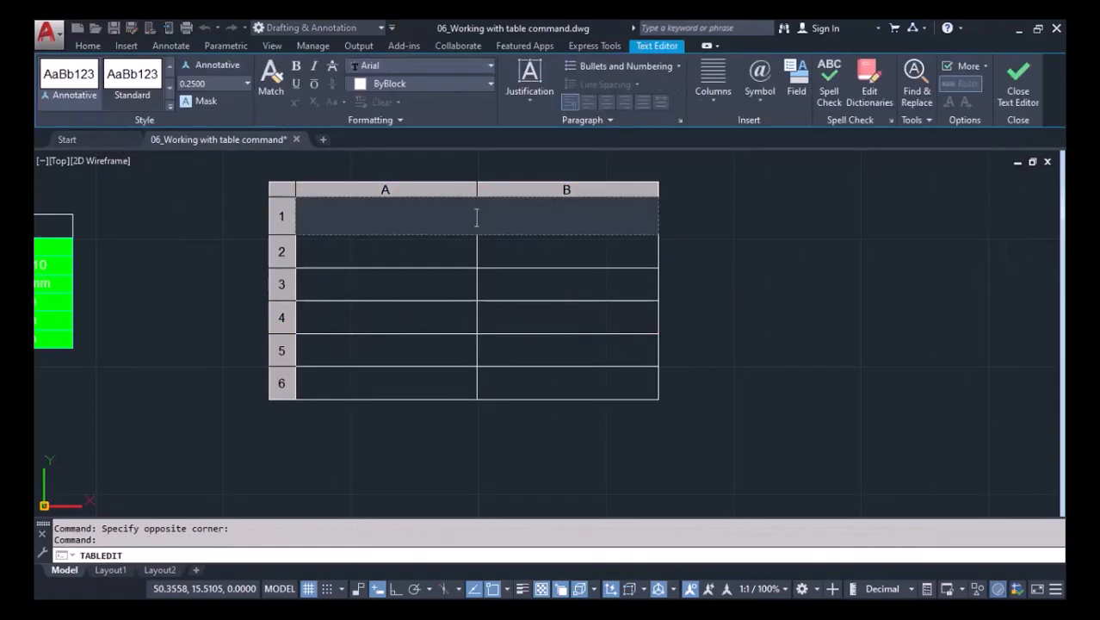
{"action": "type", "text": "Material"}
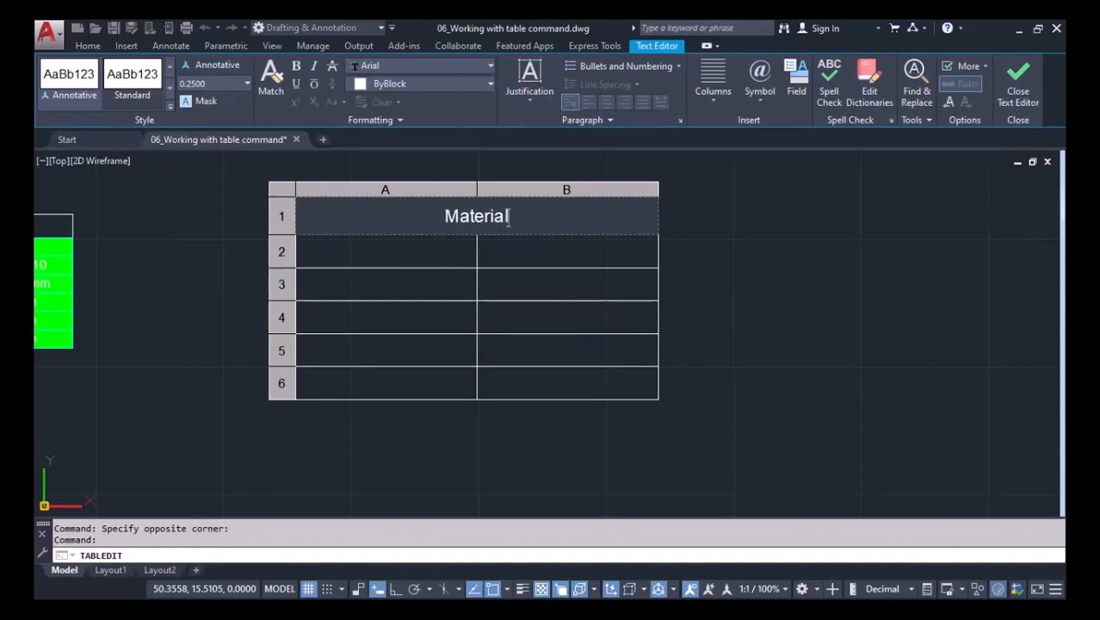
Fill rows 2 and 3 of column A with the item names Nuts and Bolts
{"action": "left_click", "coordinate": [376, 249]}
{"action": "double_click", "coordinate": [377, 247]}
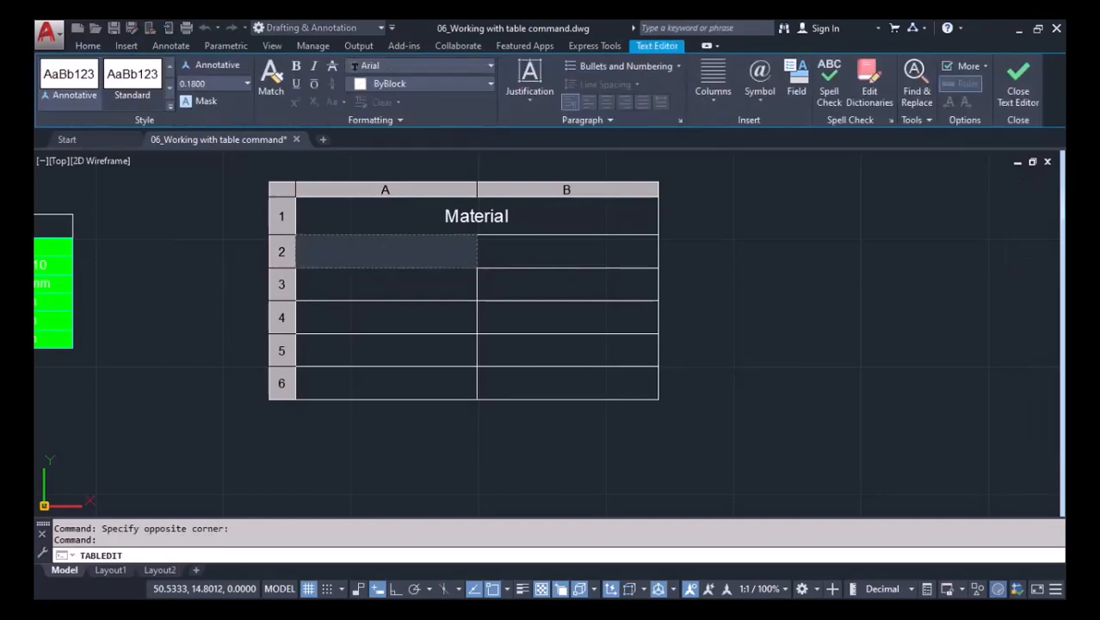
{"action": "type", "text": "Nuts"}
{"action": "left_click", "coordinate": [386, 279]}
{"action": "left_click", "coordinate": [380, 283]}
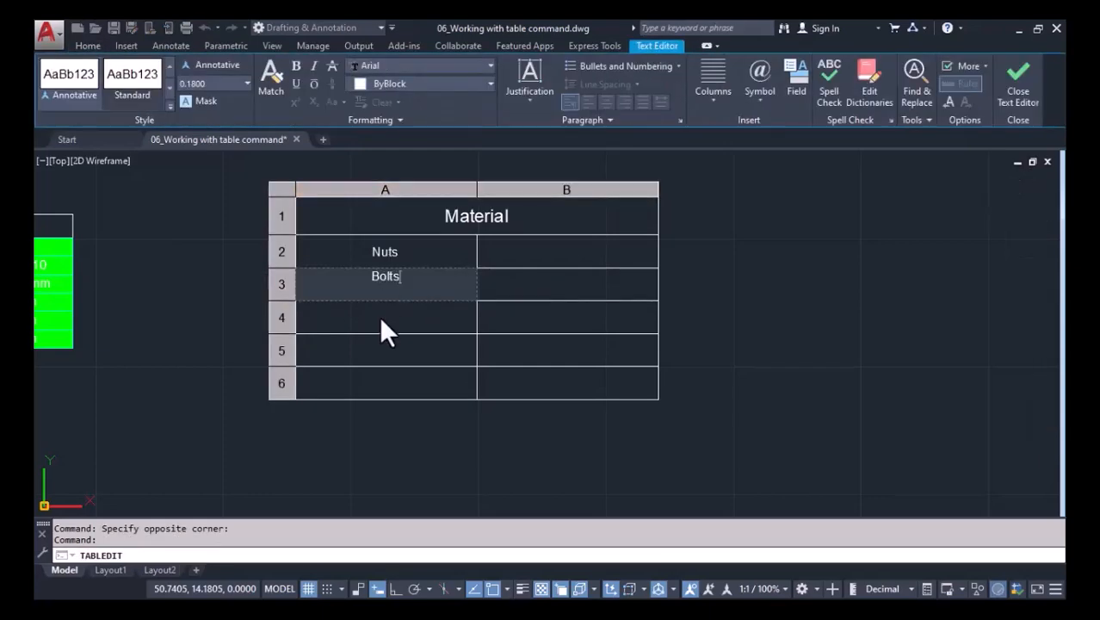
Fill rows 4 to 6 of column A with the item names Washer, Screw and Nails
{"action": "left_click", "coordinate": [380, 316]}
{"action": "left_click", "coordinate": [379, 317]}
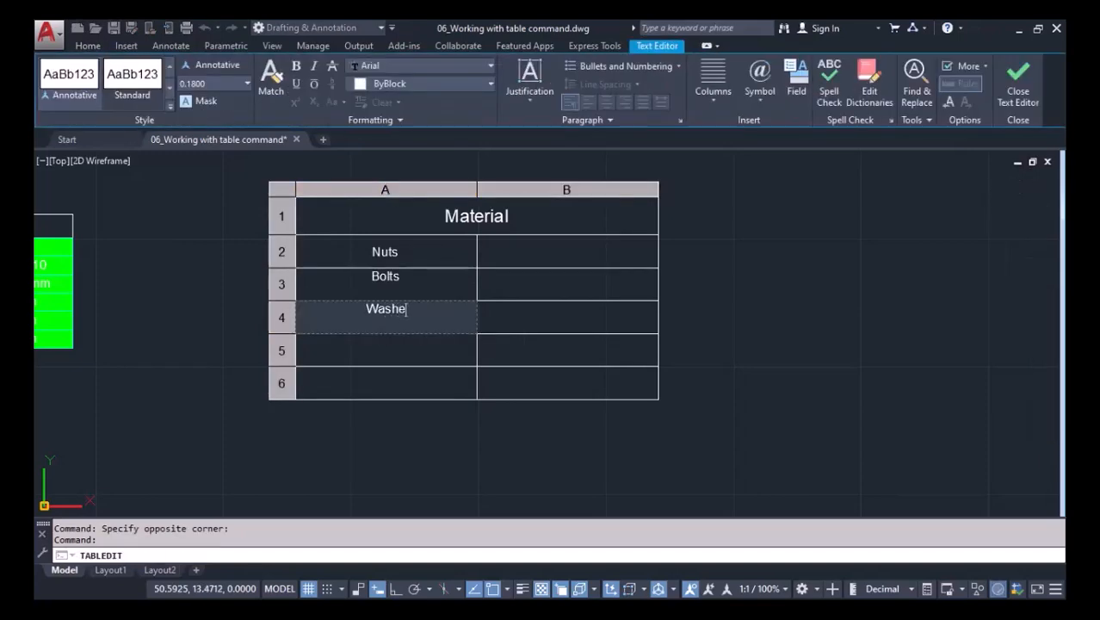
{"action": "left_click", "coordinate": [368, 351]}
{"action": "left_click", "coordinate": [370, 353]}
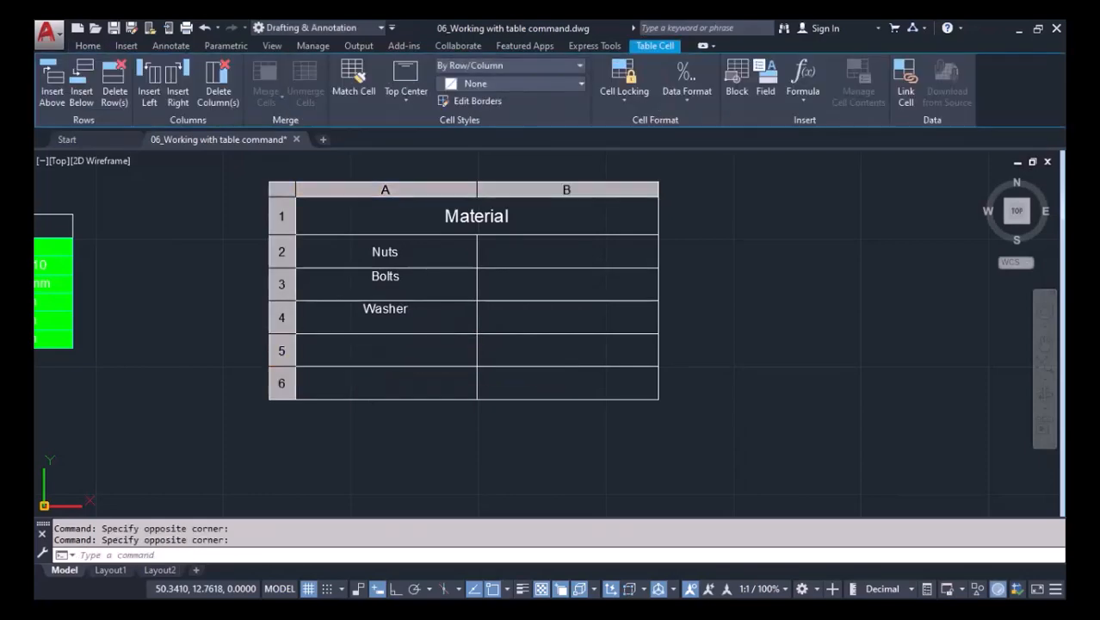
{"action": "type", "text": "SC"}
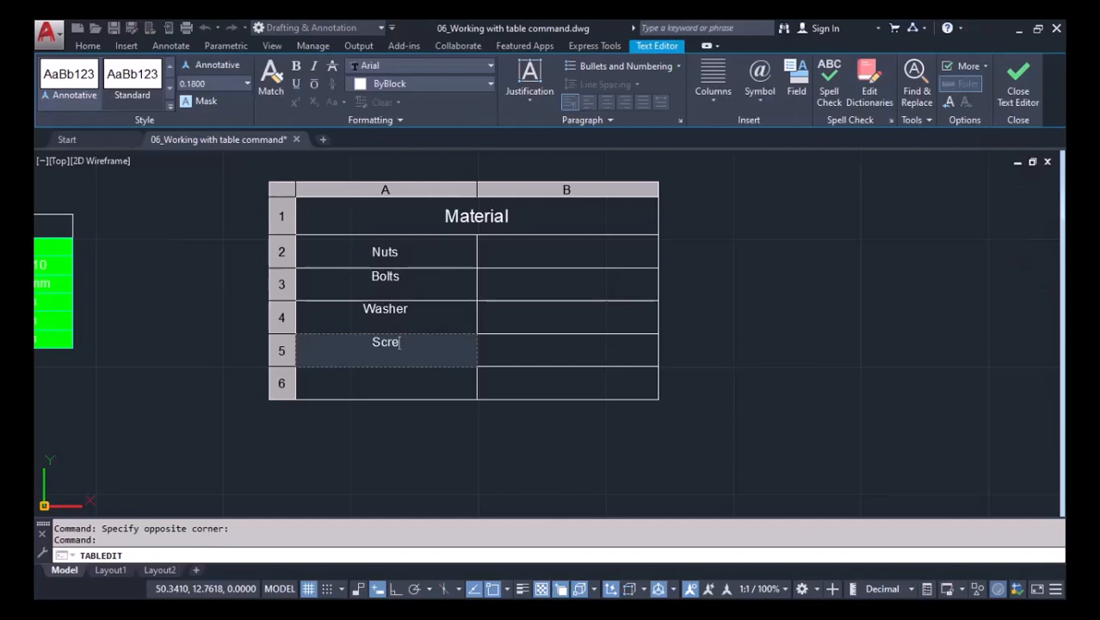
{"action": "left_click", "coordinate": [412, 405]}
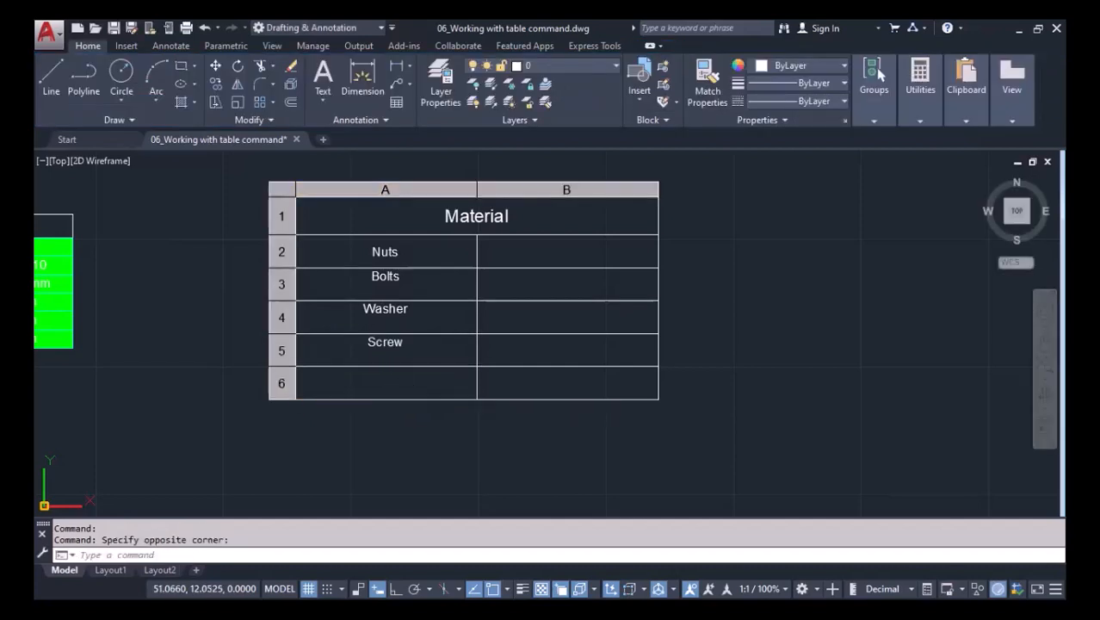
{"action": "double_click", "coordinate": [386, 376]}
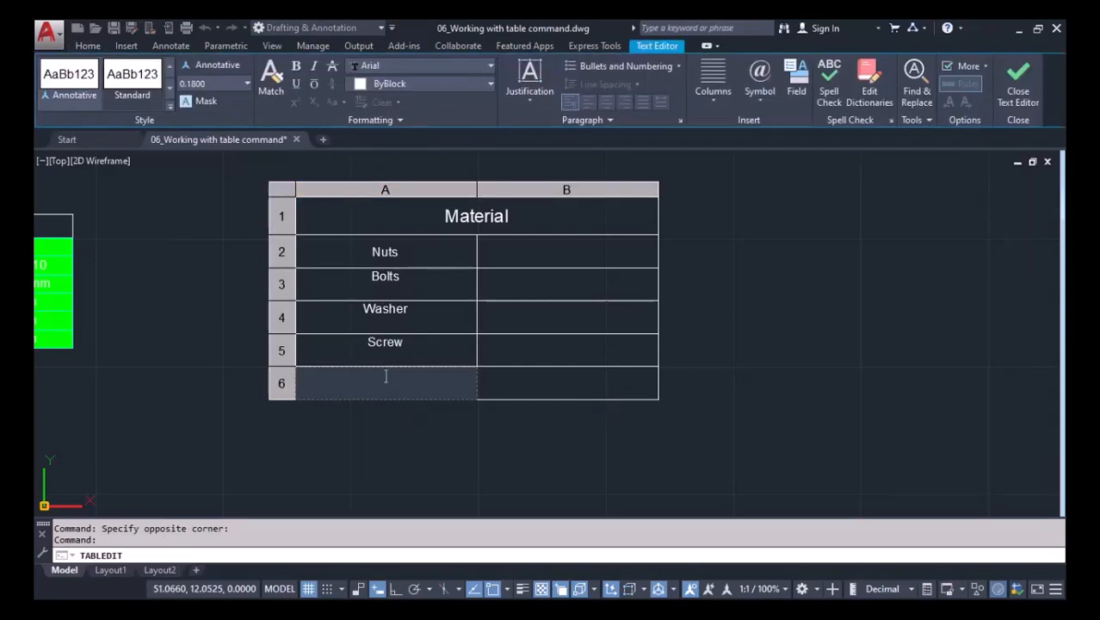
{"action": "left_click", "coordinate": [545, 287]}
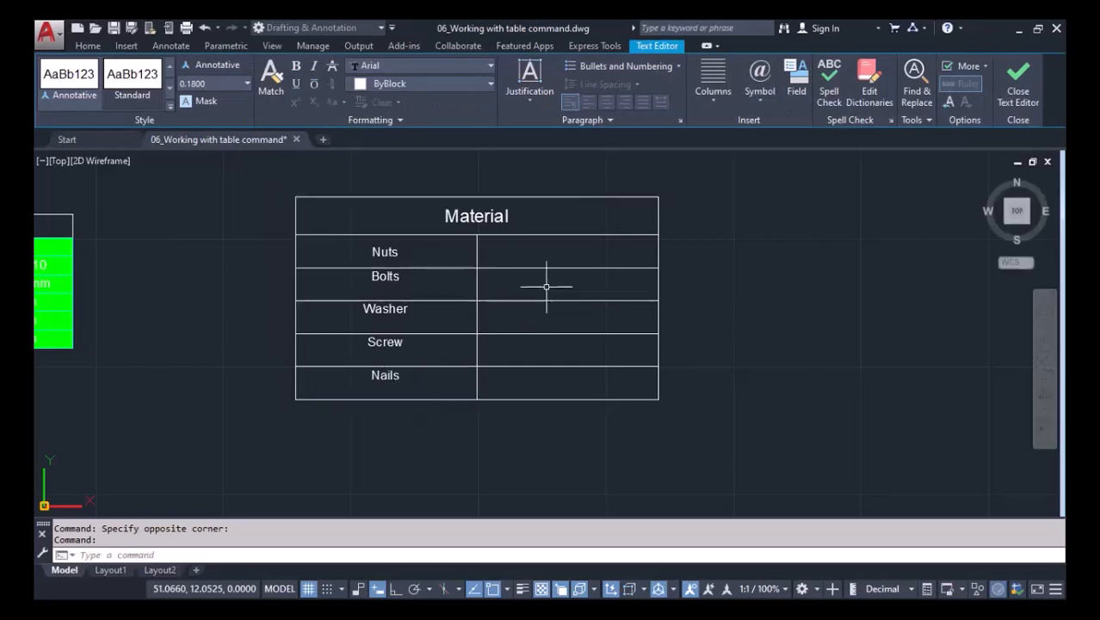
Enter the value 10 in column B of the Nuts row
{"action": "double_click", "coordinate": [555, 253]}
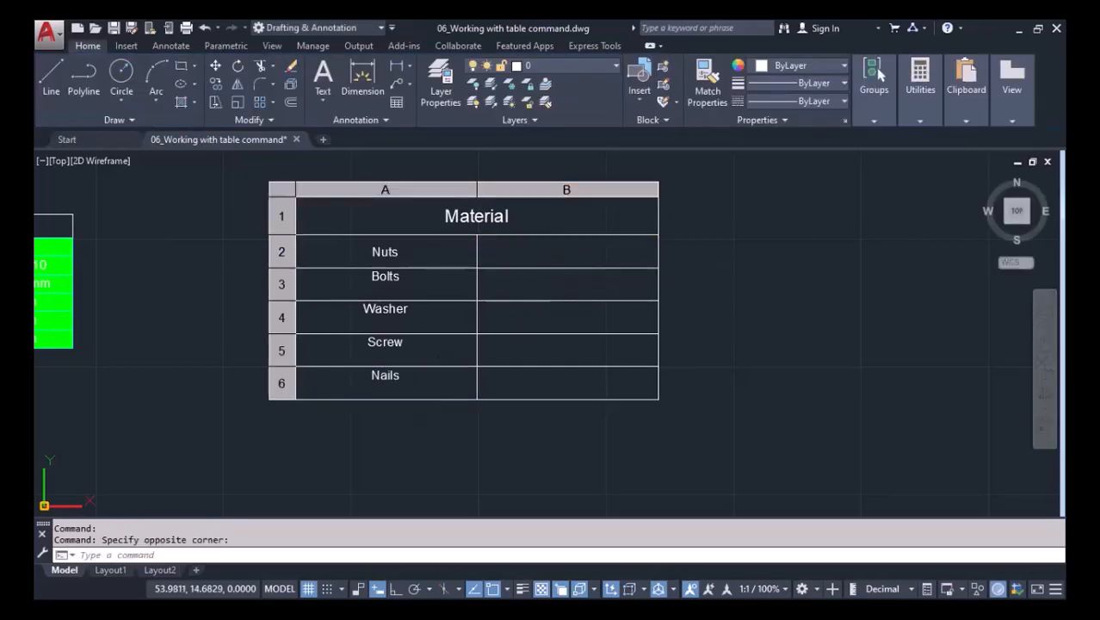
{"action": "double_click", "coordinate": [567, 253]}
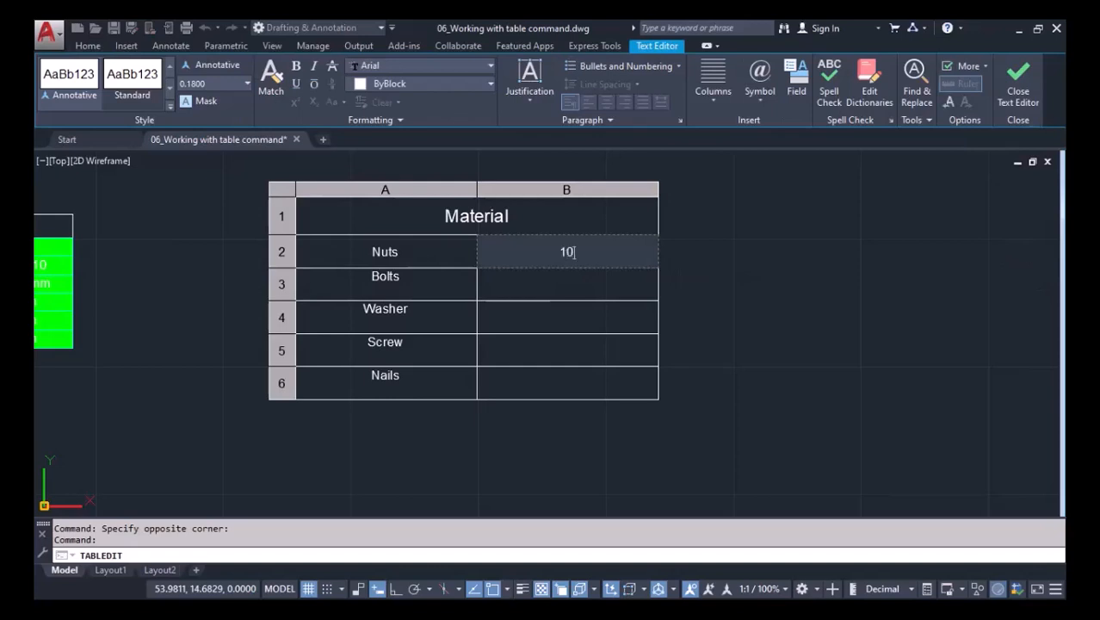
{"action": "key", "text": "Escape"}
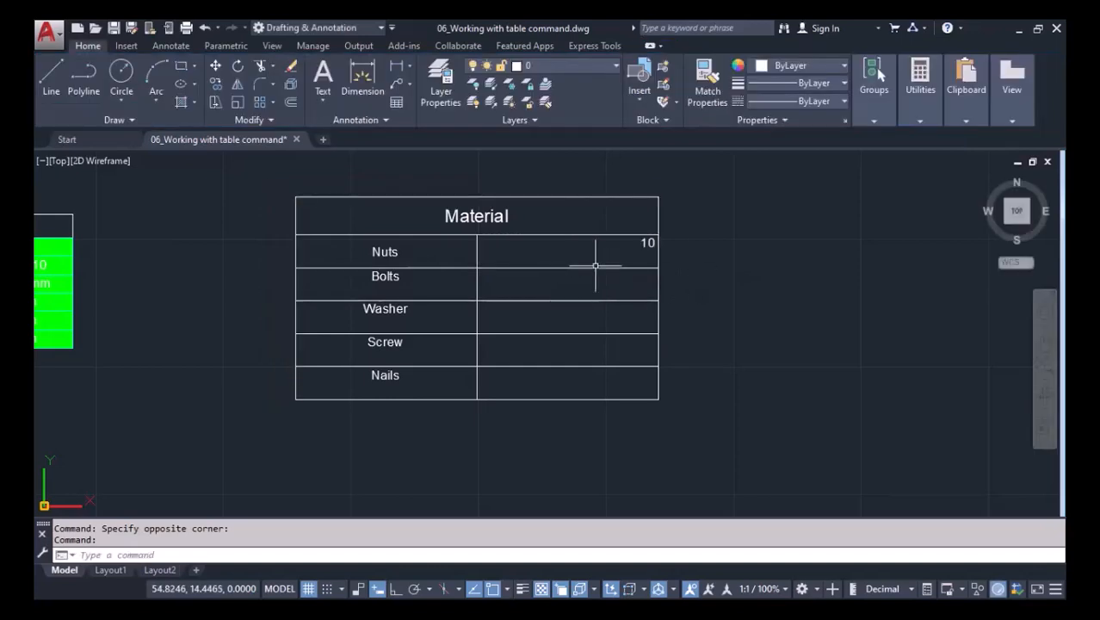
Align the Nuts value to Middle Center and set that cell's data format to Currency
{"action": "left_click", "coordinate": [606, 253]}
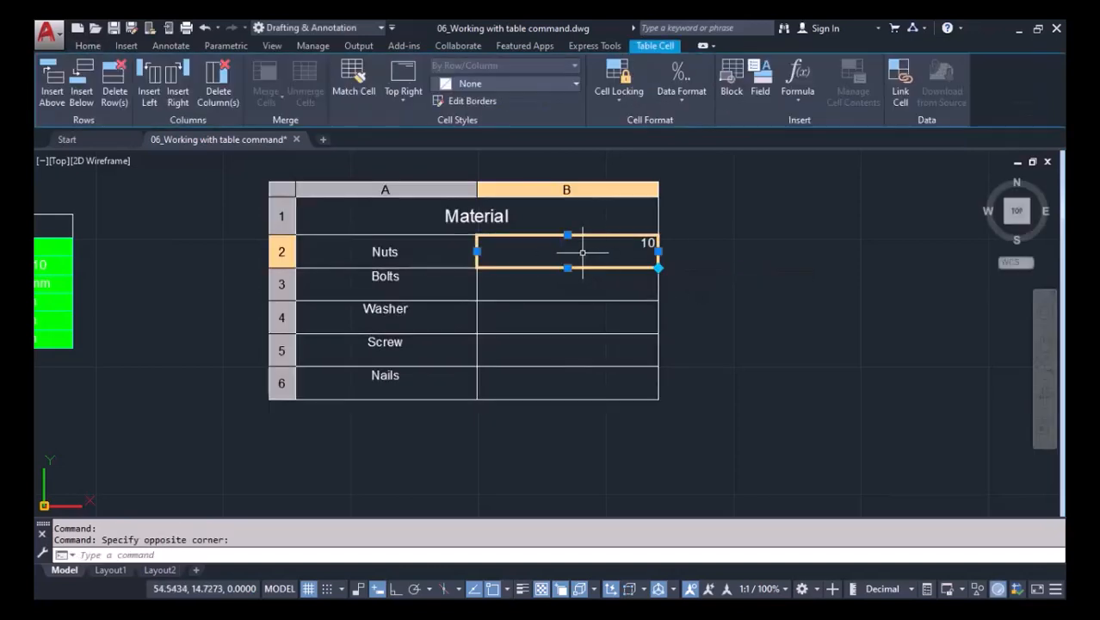
{"action": "left_click", "coordinate": [352, 90]}
{"action": "left_click", "coordinate": [398, 97]}
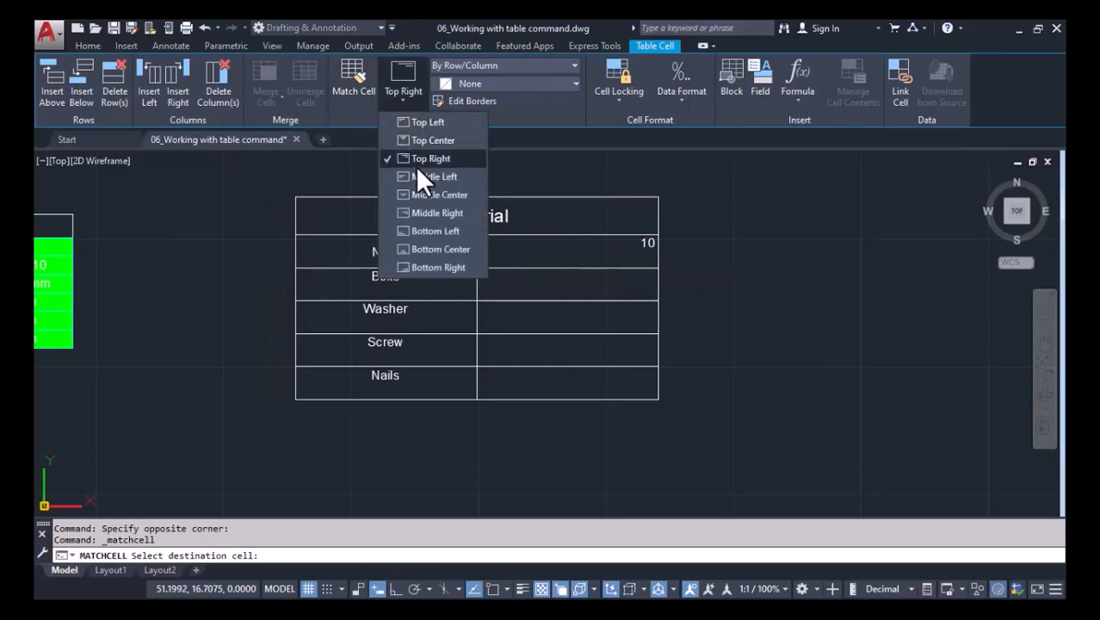
{"action": "left_click", "coordinate": [417, 194]}
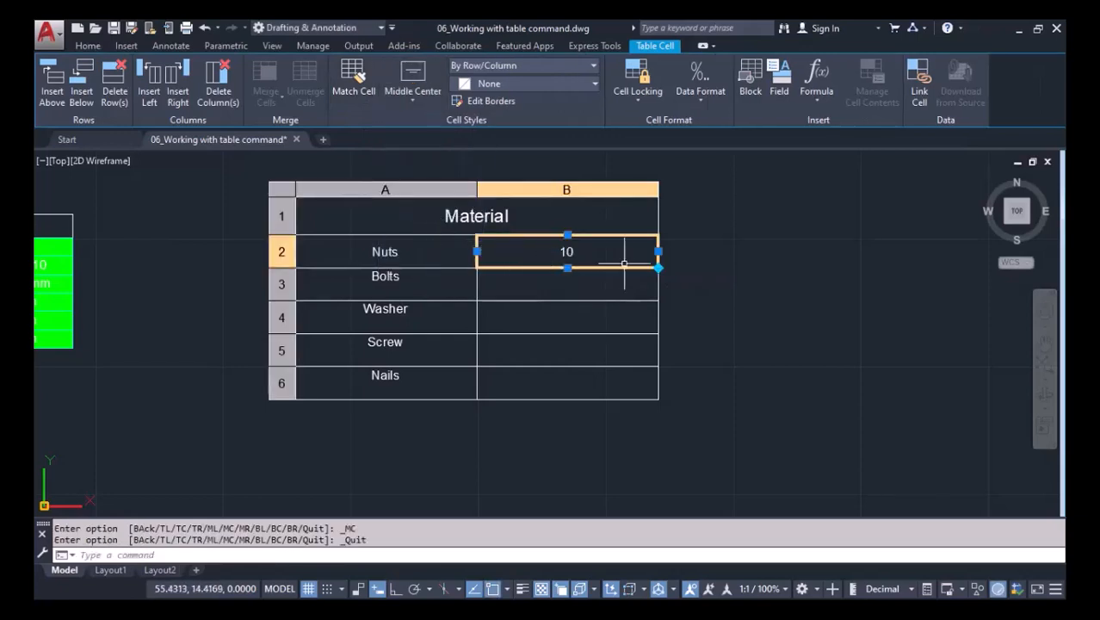
{"action": "left_click", "coordinate": [701, 100]}
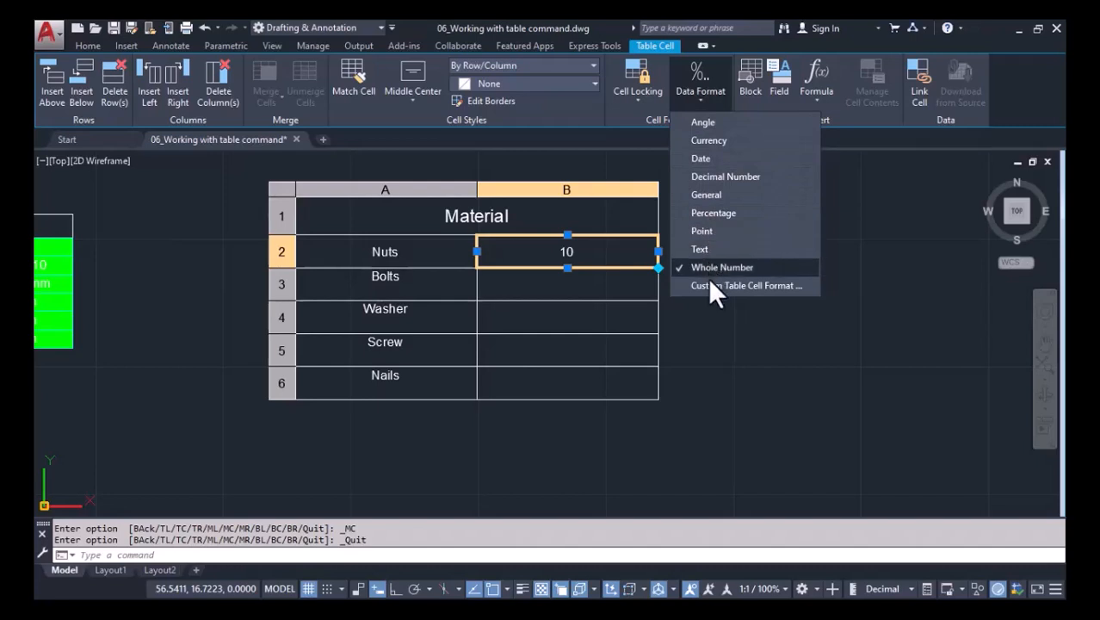
{"action": "left_click", "coordinate": [712, 143]}
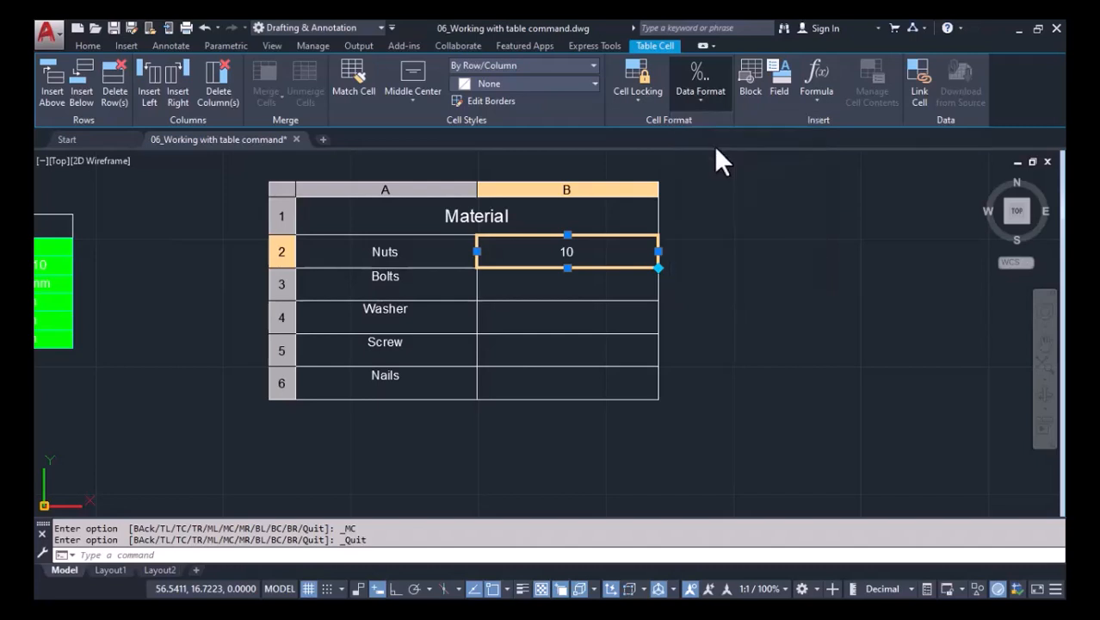
Enter 50 for Bolts and 30 for Washer in column B
{"action": "double_click", "coordinate": [585, 281]}
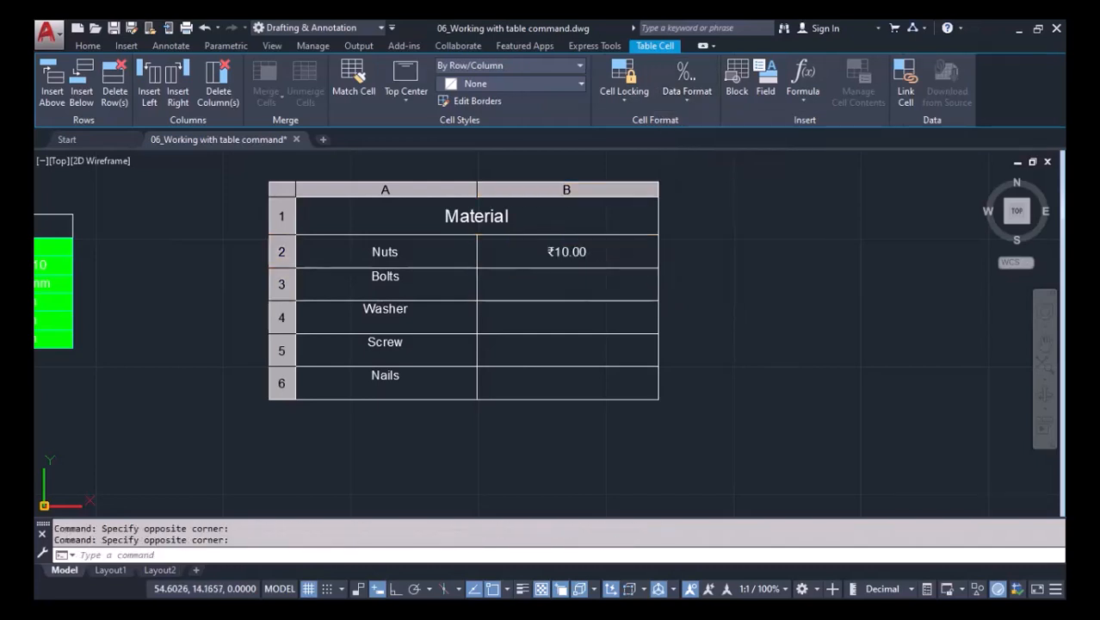
{"action": "double_click", "coordinate": [567, 277]}
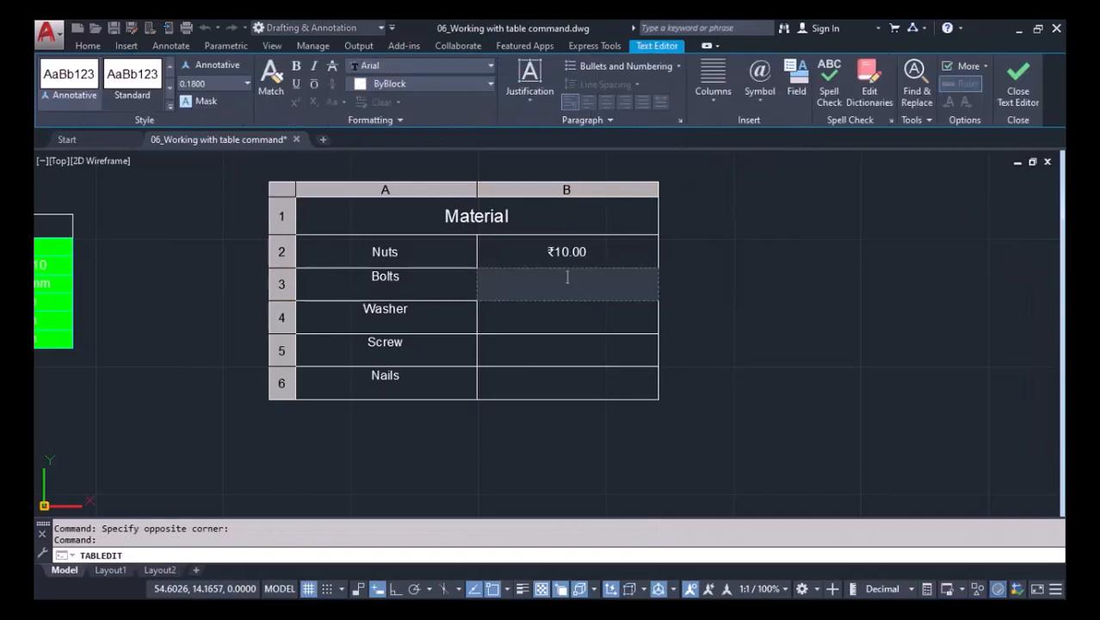
{"action": "left_click", "coordinate": [572, 317]}
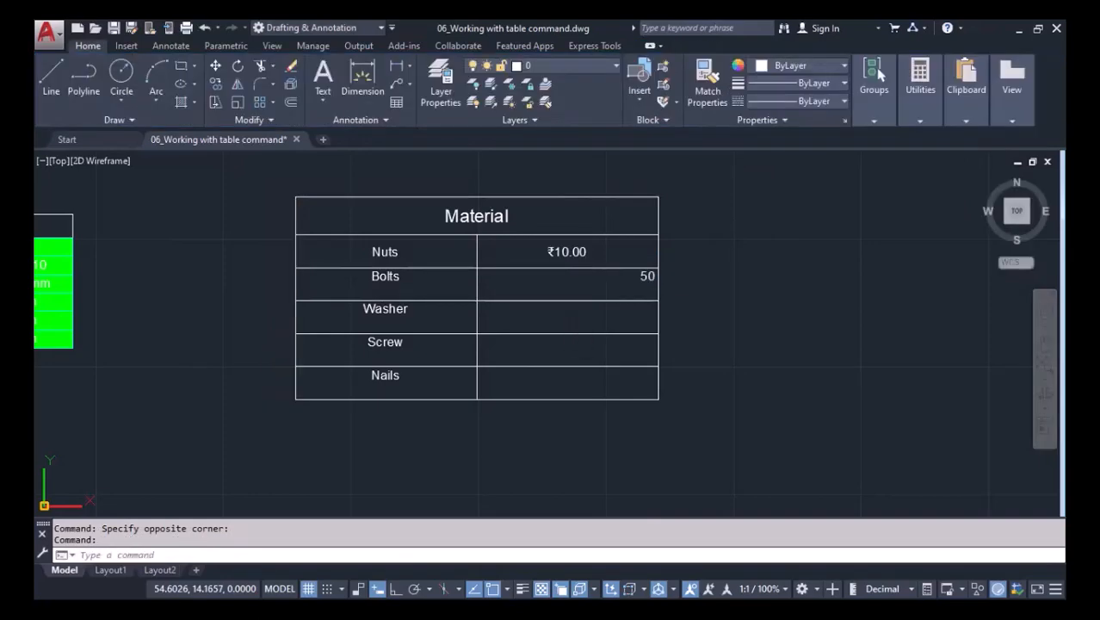
{"action": "double_click", "coordinate": [574, 315]}
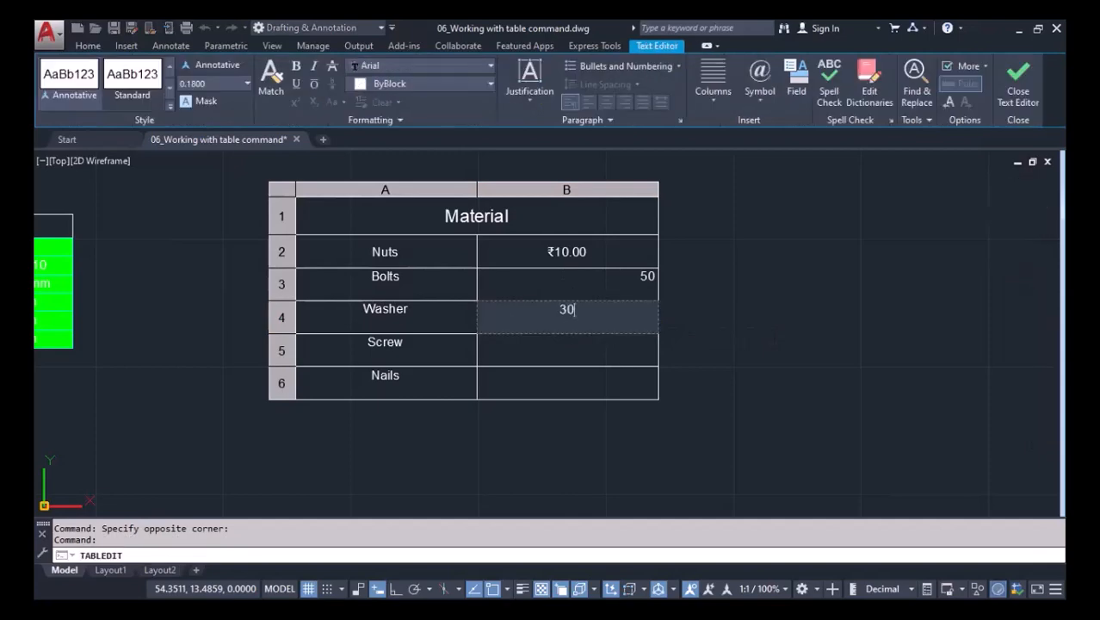
Enter 40 for Screw and 20 for Nails in column B
{"action": "left_click", "coordinate": [574, 347]}
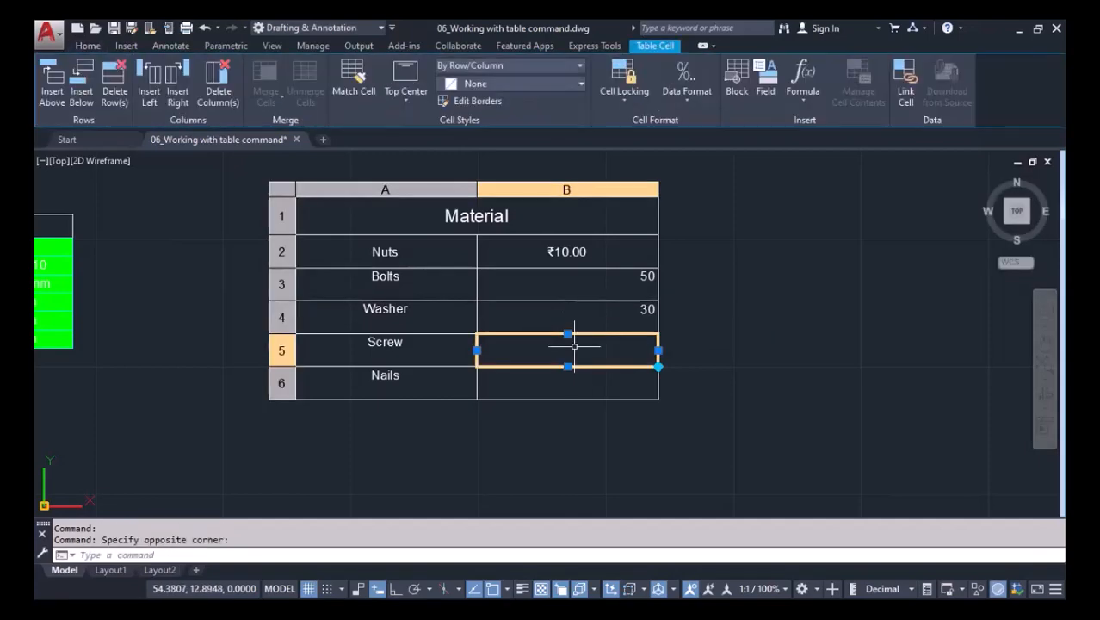
{"action": "double_click", "coordinate": [575, 347]}
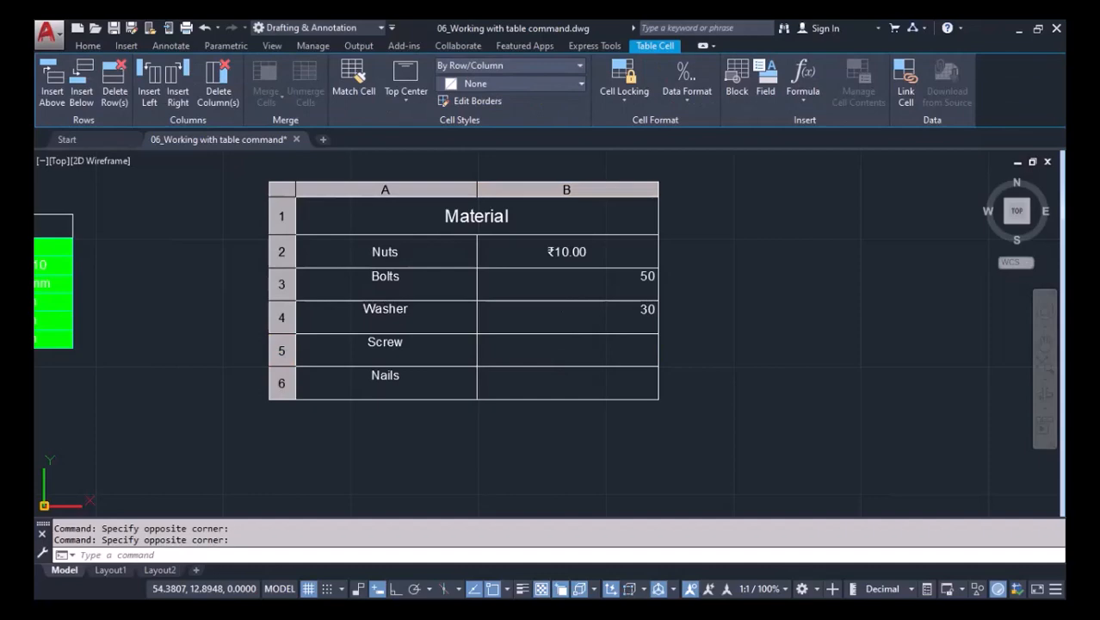
{"action": "type", "text": "40"}
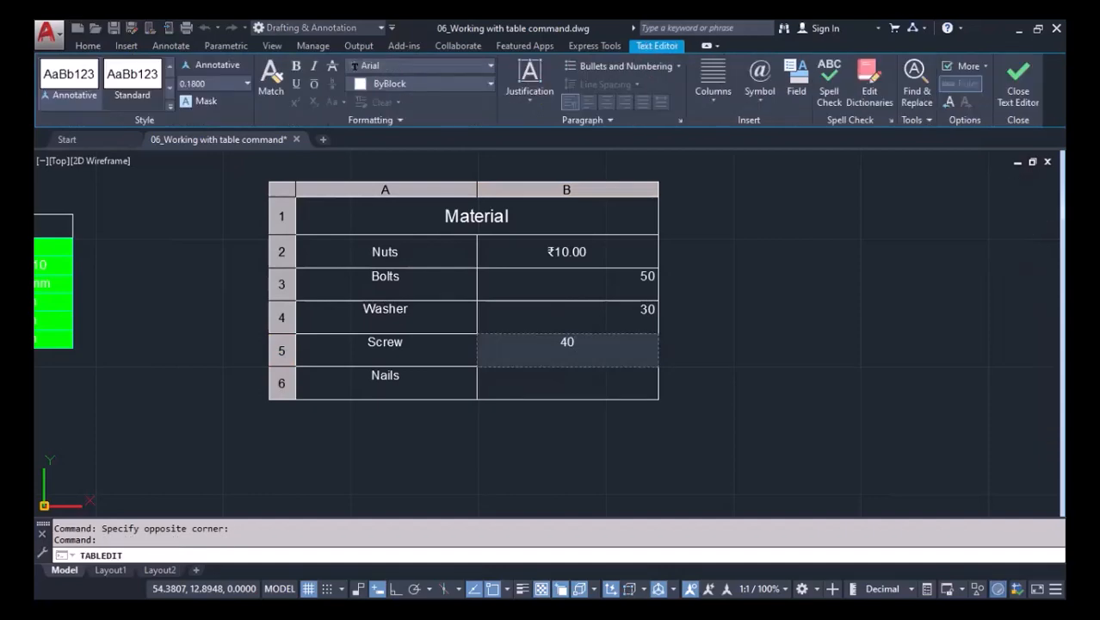
{"action": "left_click", "coordinate": [602, 371]}
{"action": "left_click", "coordinate": [603, 373]}
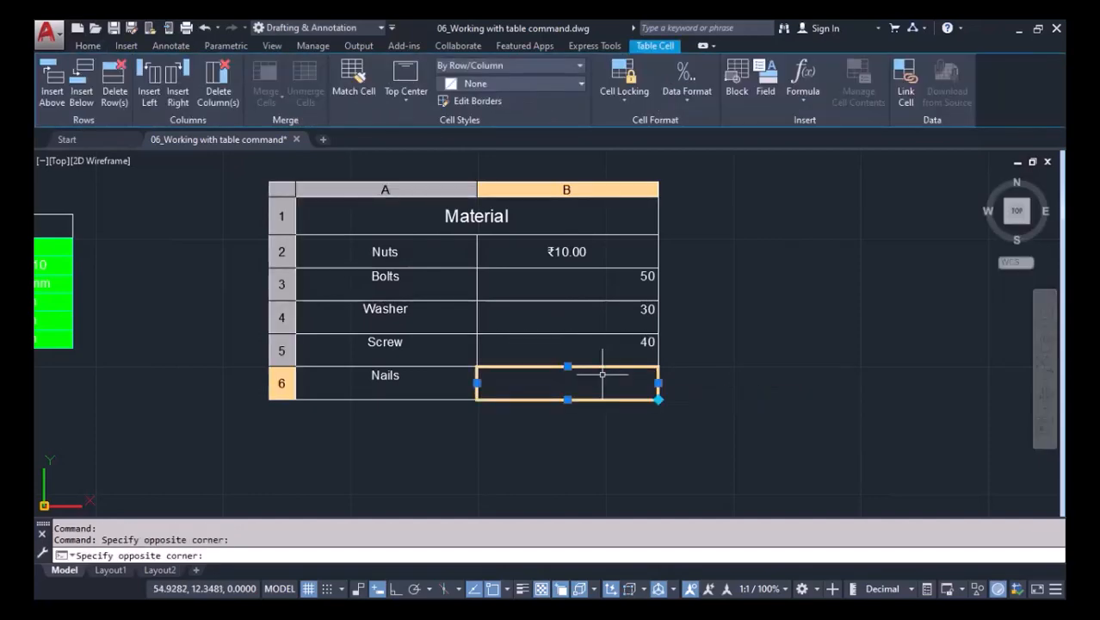
{"action": "double_click", "coordinate": [603, 375]}
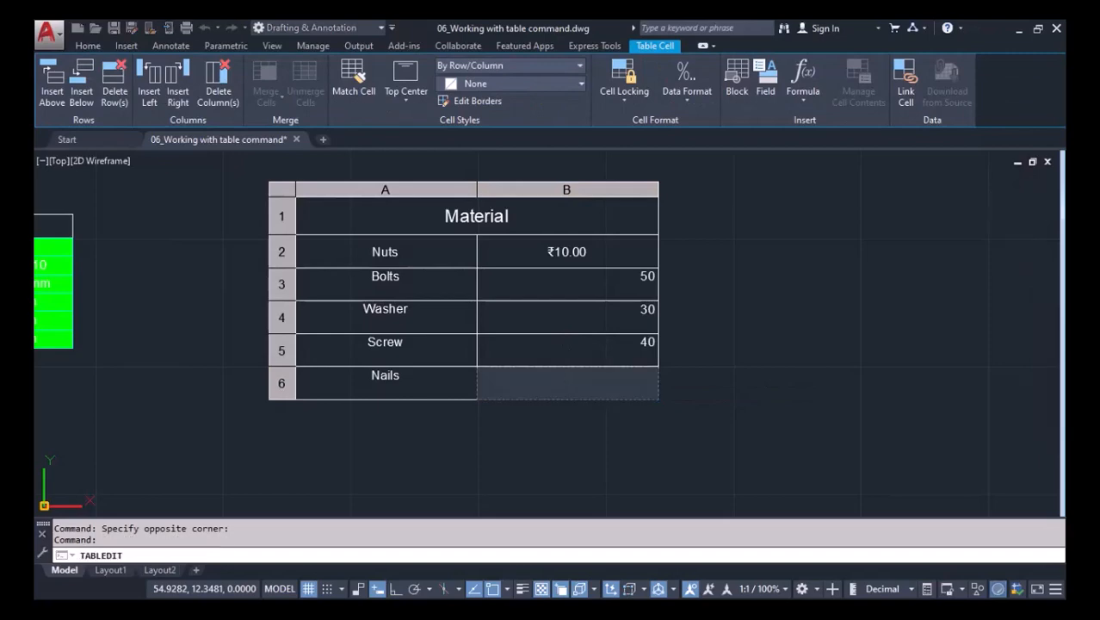
{"action": "type", "text": "20"}
{"action": "left_click", "coordinate": [657, 387]}
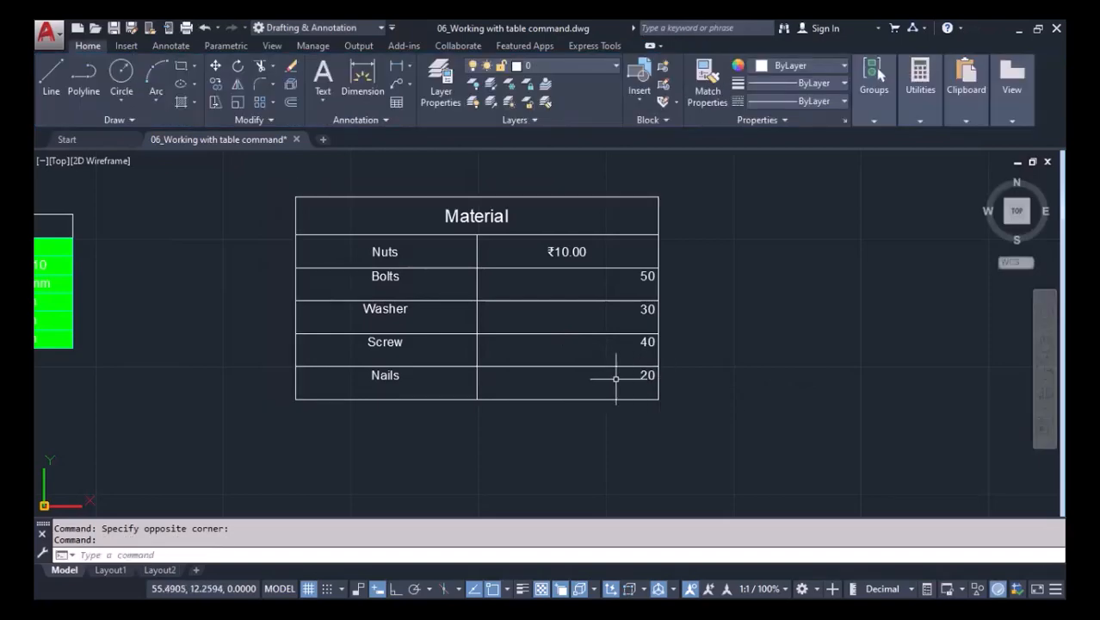
Align all the values in column B, rows 2 to 6, to Middle Center
{"action": "left_click", "coordinate": [524, 244]}
{"action": "left_click", "coordinate": [653, 388]}
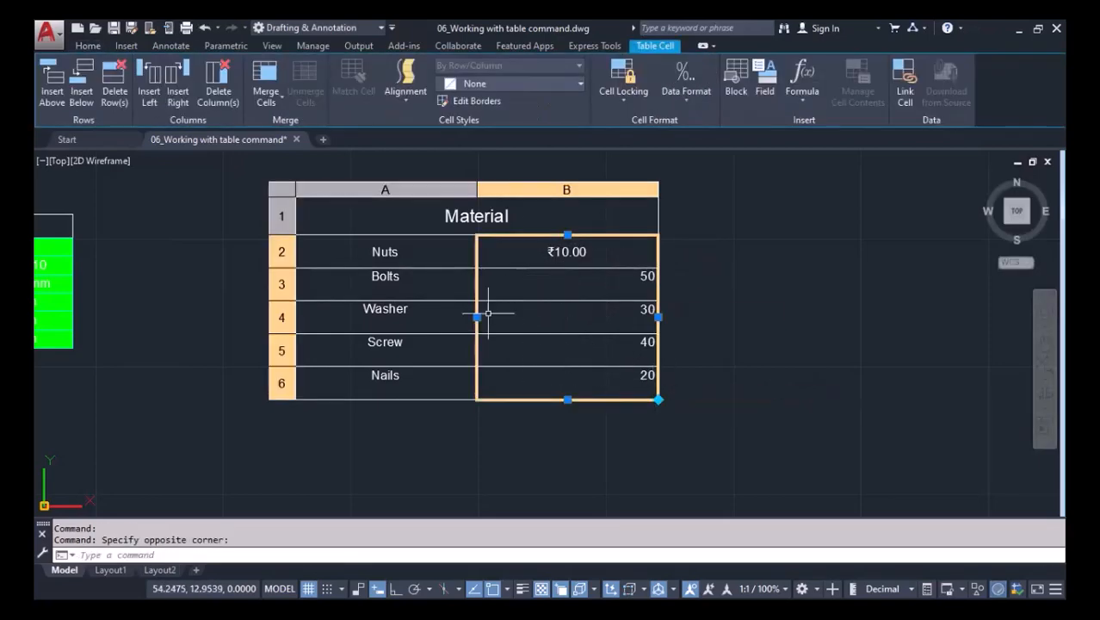
{"action": "left_click", "coordinate": [404, 101]}
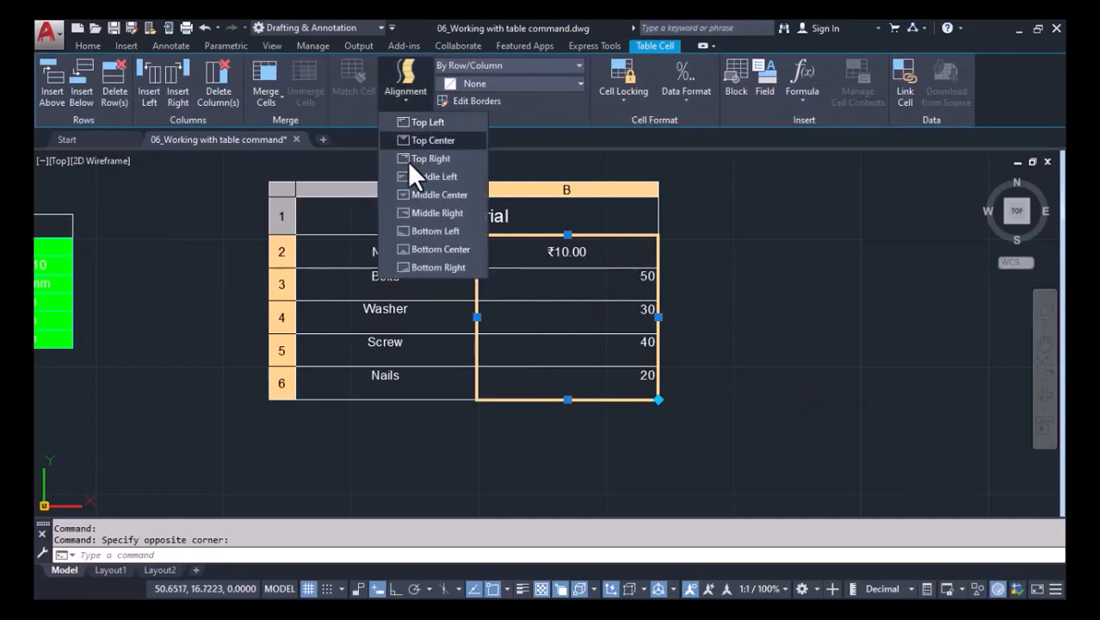
{"action": "left_click", "coordinate": [415, 194]}
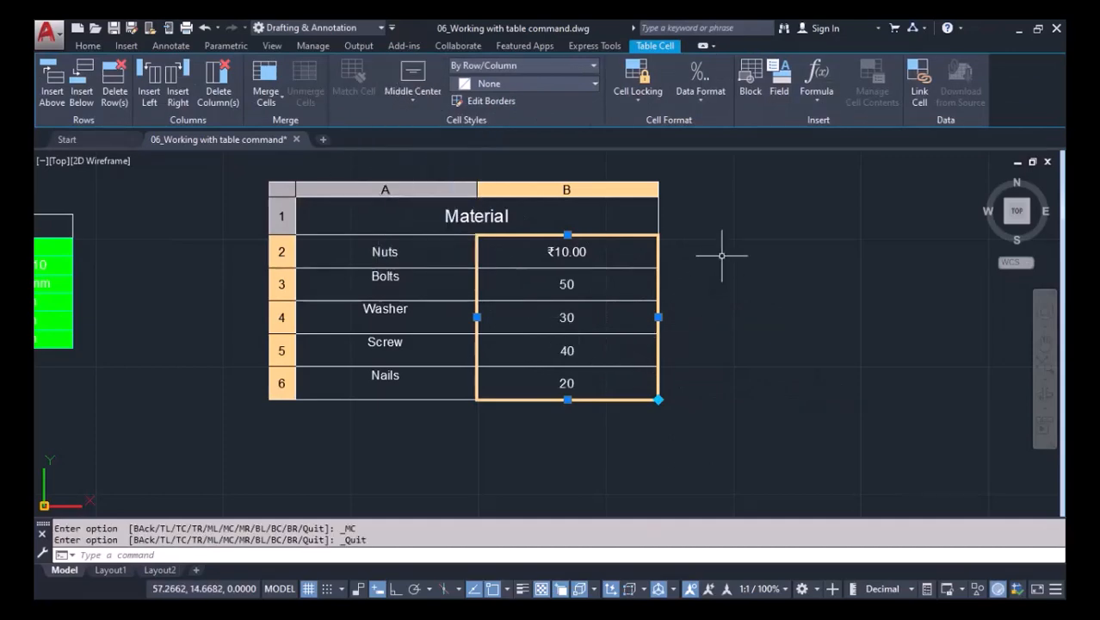
Set the data format of column B, rows 2 to 6, to Currency and deselect the cells
{"action": "left_click", "coordinate": [705, 98]}
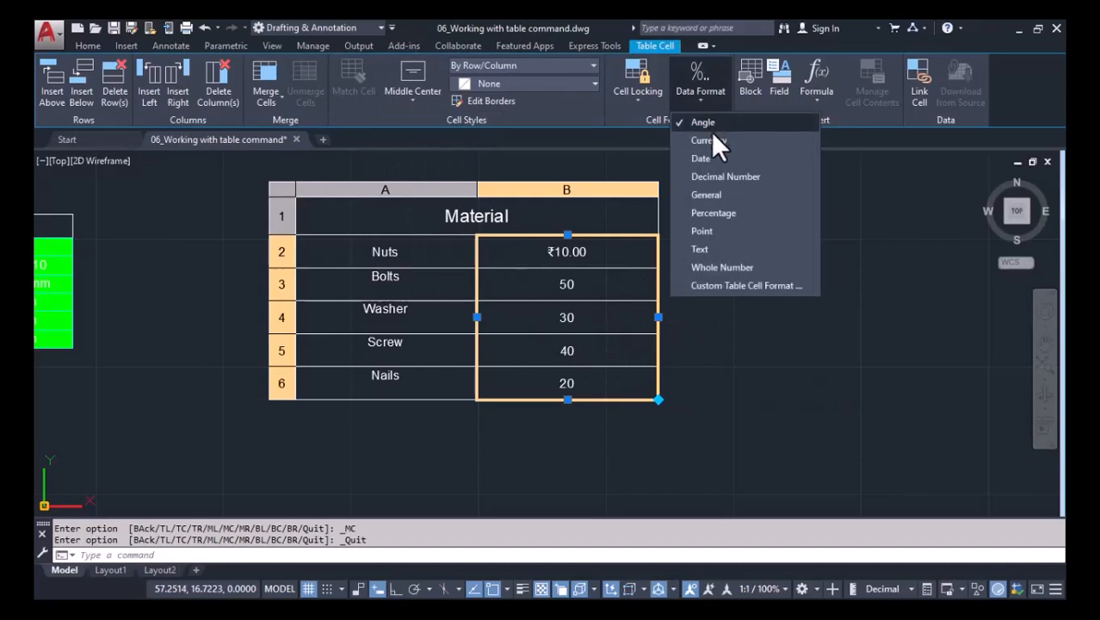
{"action": "left_click", "coordinate": [711, 138]}
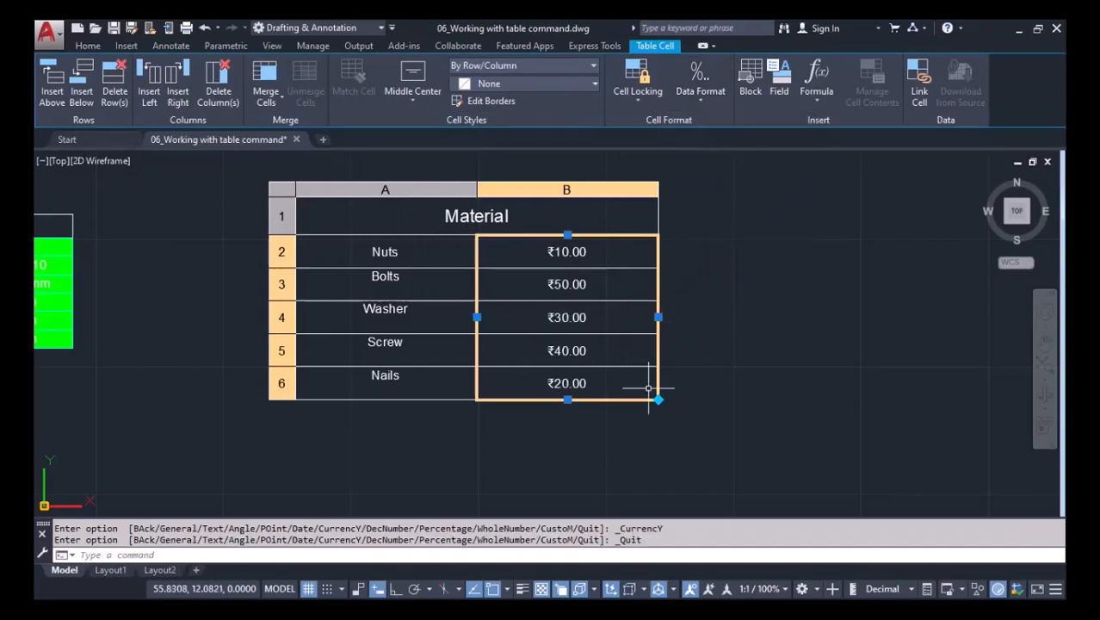
{"action": "mouse_move", "coordinate": [727, 347]}
{"action": "middle_mouse_down"}
{"action": "mouse_move", "coordinate": [726, 310]}
{"action": "mouse_move", "coordinate": [741, 365]}
{"action": "mouse_move", "coordinate": [672, 376]}
{"action": "middle_mouse_up"}
{"action": "key", "text": "Escape"}
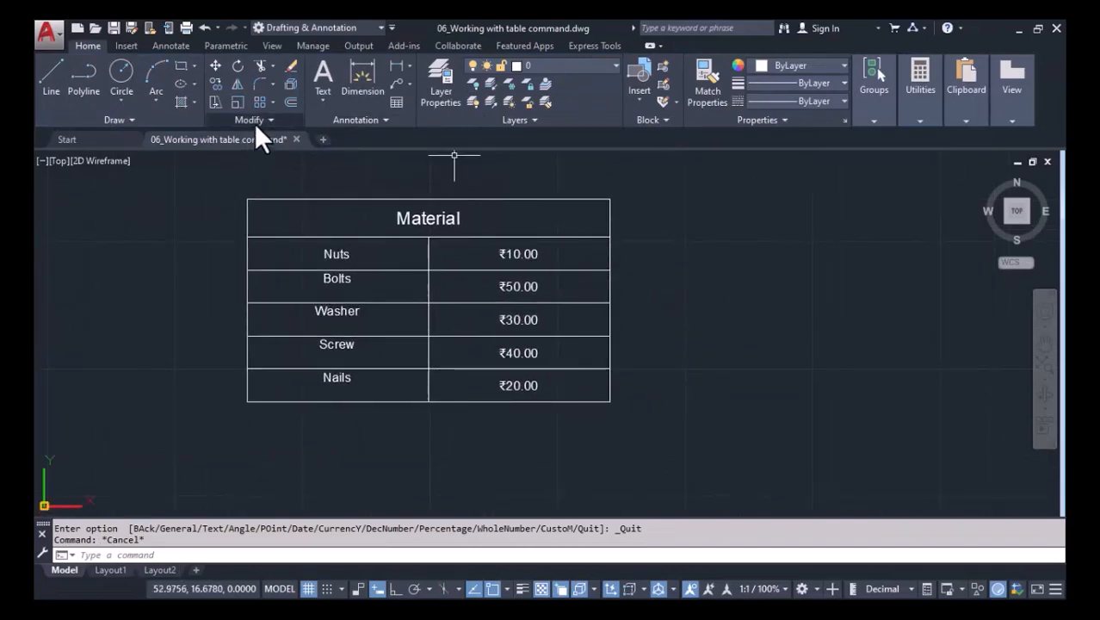
Insert a new column to the right of column B in the Material table
{"action": "left_click", "coordinate": [547, 254]}
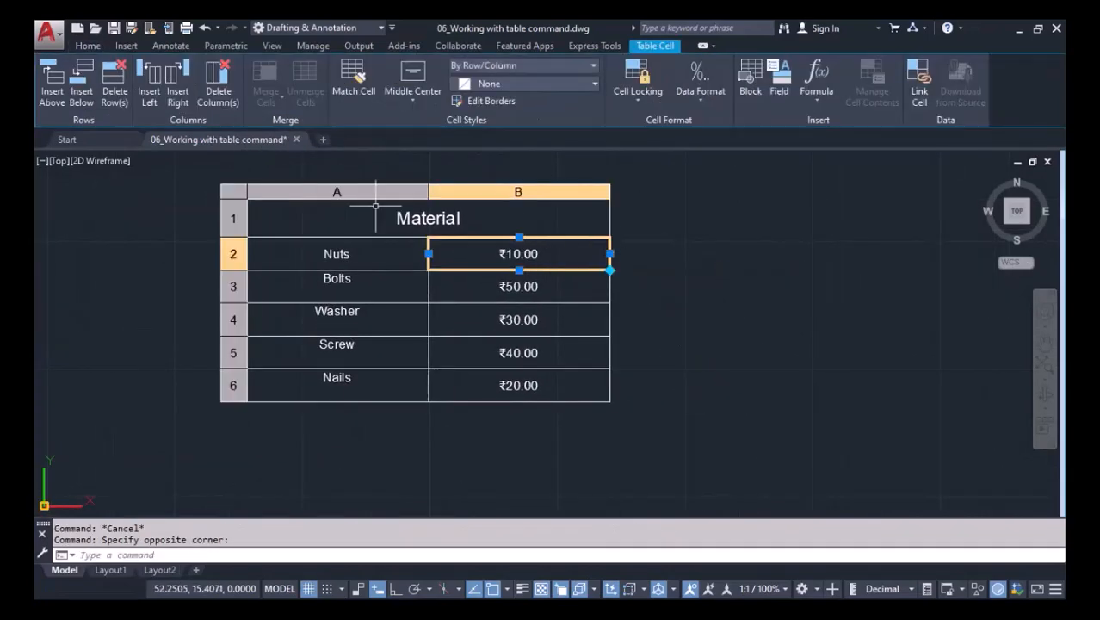
{"action": "left_click", "coordinate": [169, 89]}
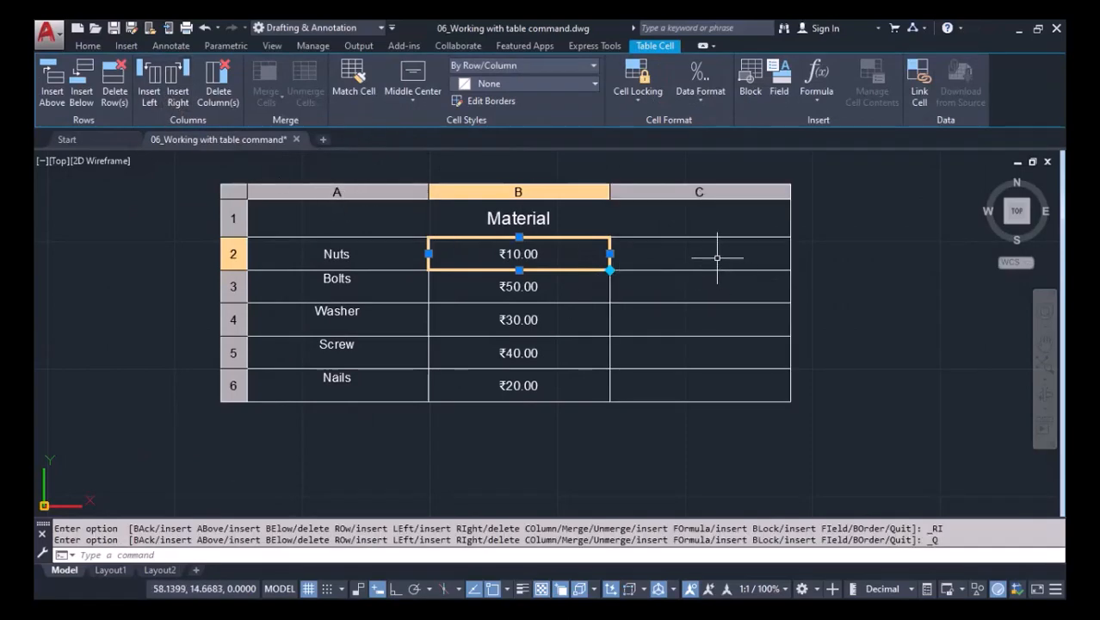
{"action": "key", "text": "Escape"}
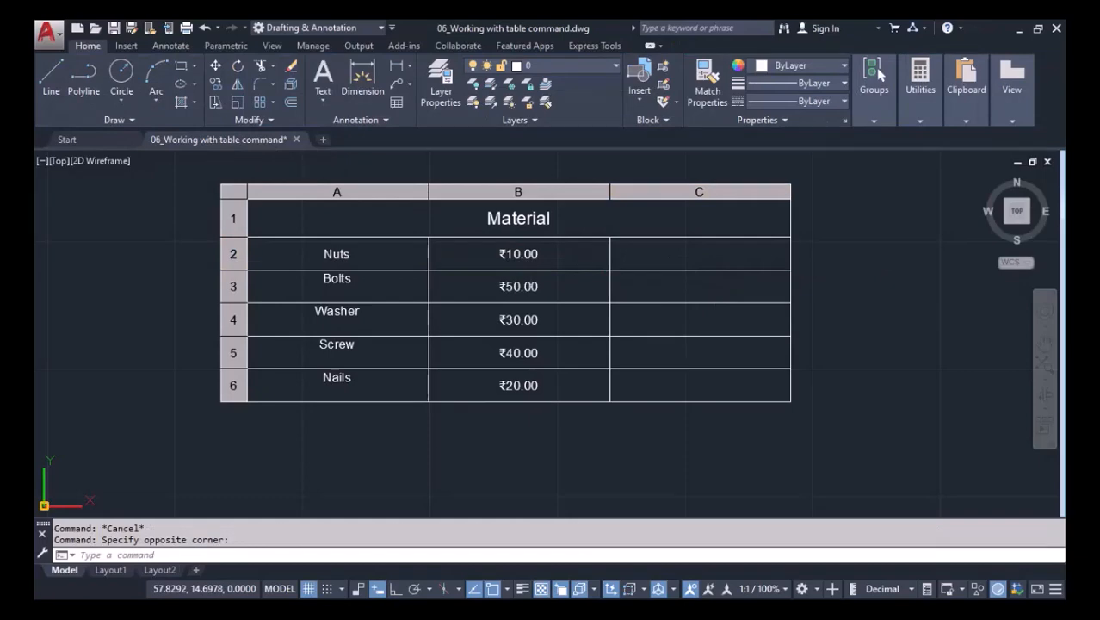
Enter 5 for Nuts and 4 for Bolts in column C
{"action": "double_click", "coordinate": [700, 255]}
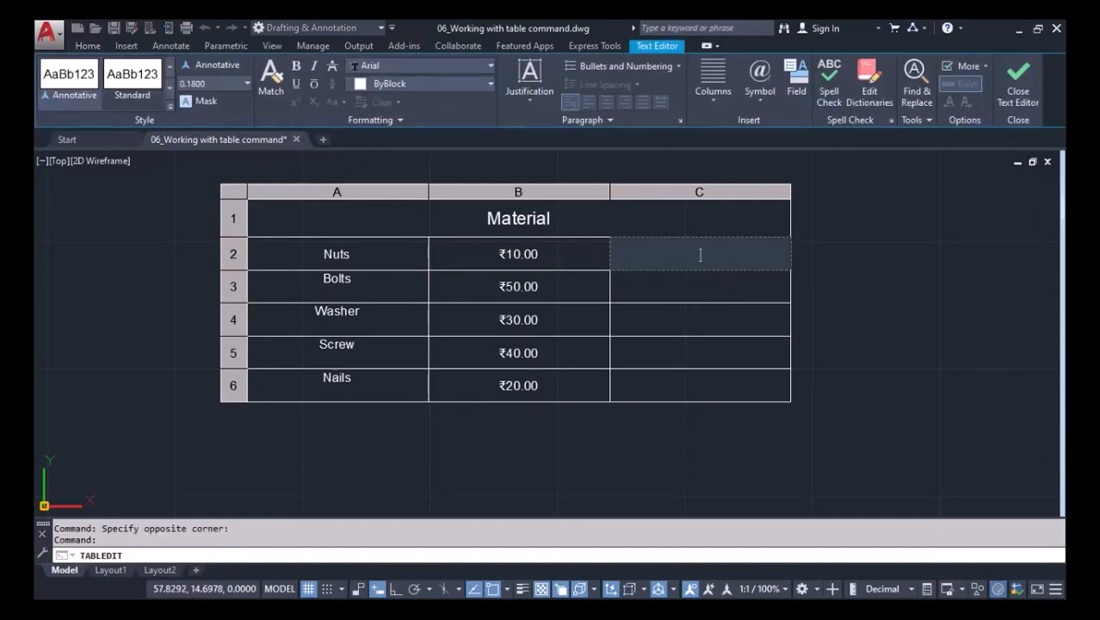
{"action": "left_click", "coordinate": [691, 295]}
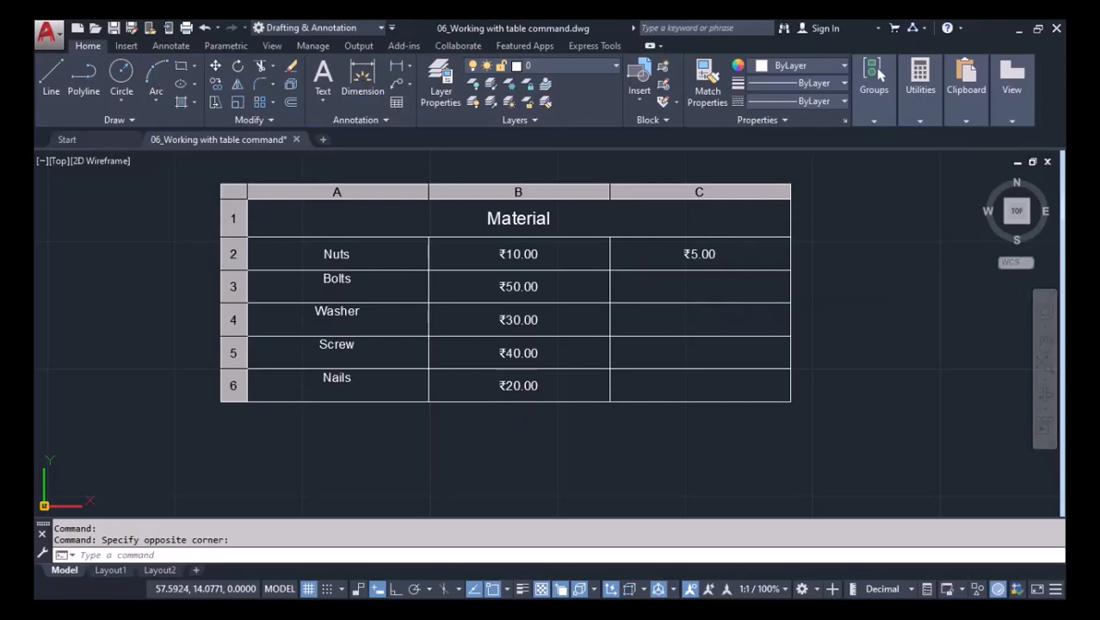
{"action": "double_click", "coordinate": [693, 288]}
{"action": "type", "text": "4"}
{"action": "left_click", "coordinate": [696, 311]}
Enter 8 for Washer, 6 for Screw and 12 for Nails in column C
{"action": "left_click", "coordinate": [699, 311]}
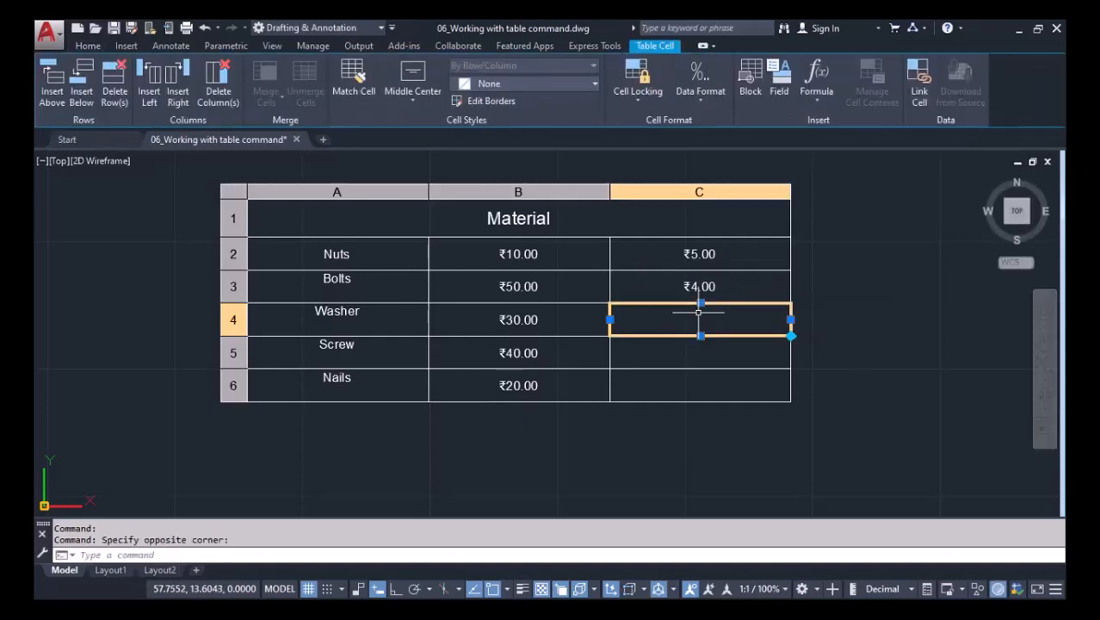
{"action": "double_click", "coordinate": [699, 311]}
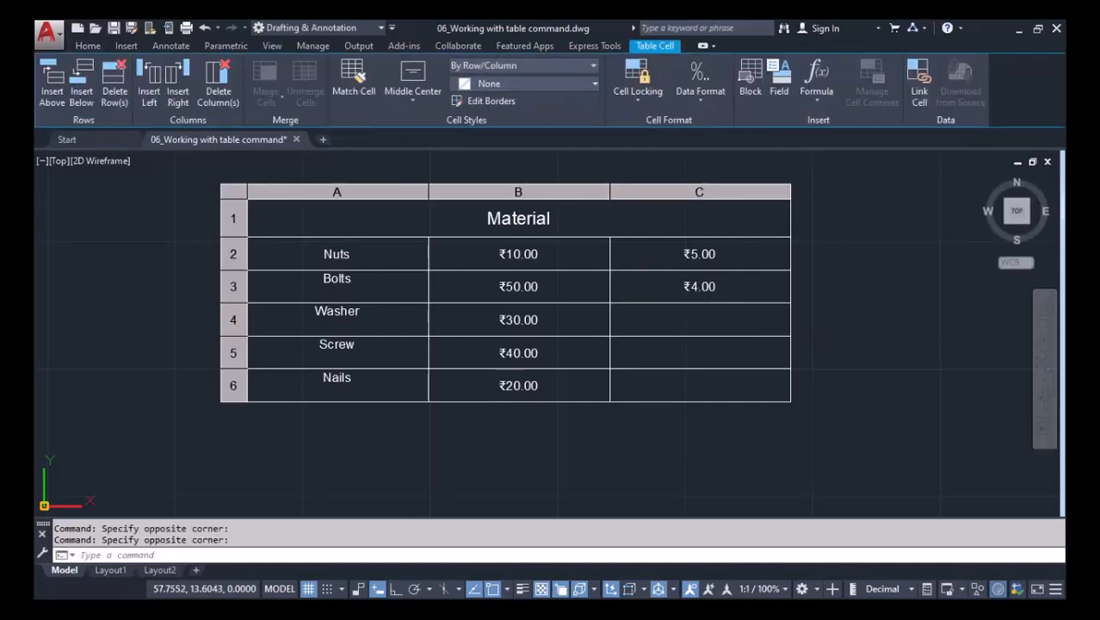
{"action": "type", "text": "8"}
{"action": "left_click", "coordinate": [713, 344]}
{"action": "left_click", "coordinate": [716, 345]}
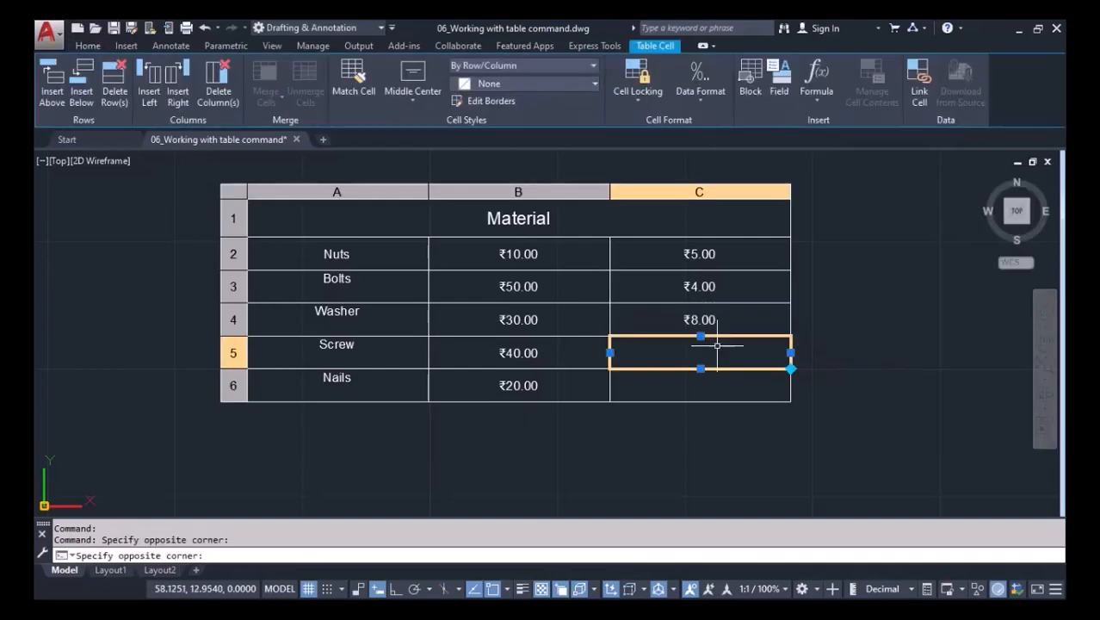
{"action": "double_click", "coordinate": [716, 344]}
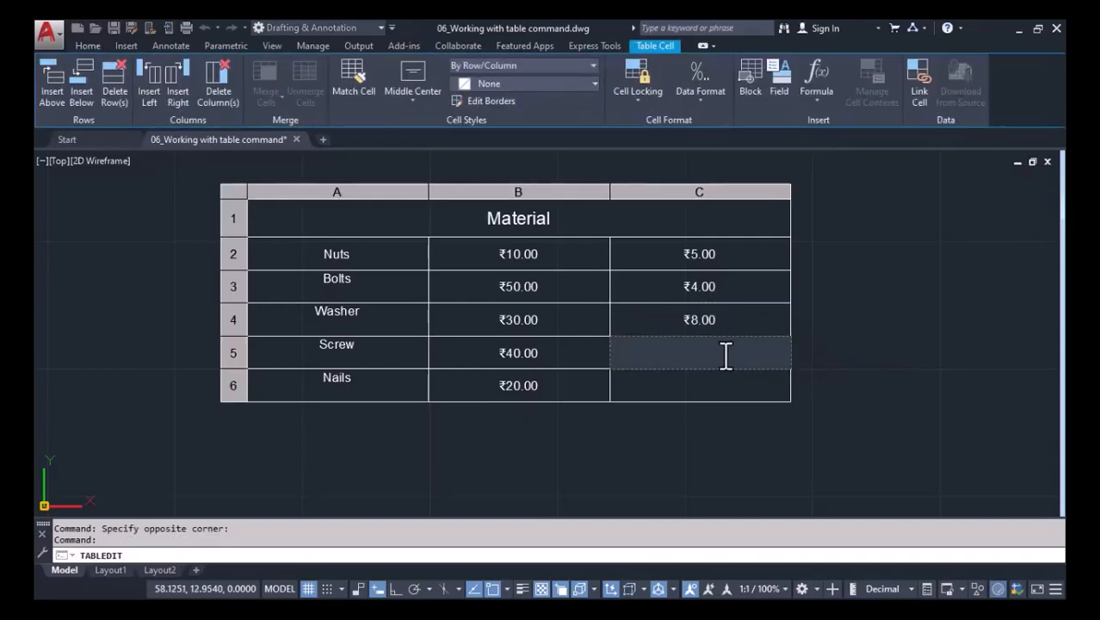
{"action": "type", "text": "6"}
{"action": "left_click", "coordinate": [728, 387]}
{"action": "left_click", "coordinate": [729, 389]}
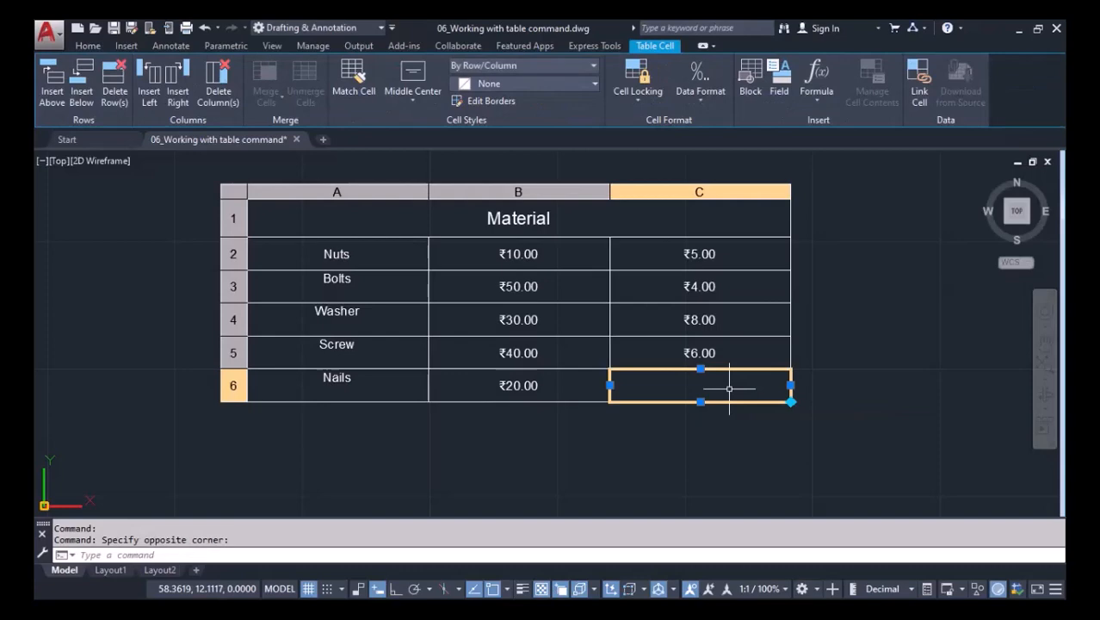
{"action": "double_click", "coordinate": [729, 388]}
Set the data format of column C, rows 2 to 6, to General
{"action": "left_click", "coordinate": [695, 97]}
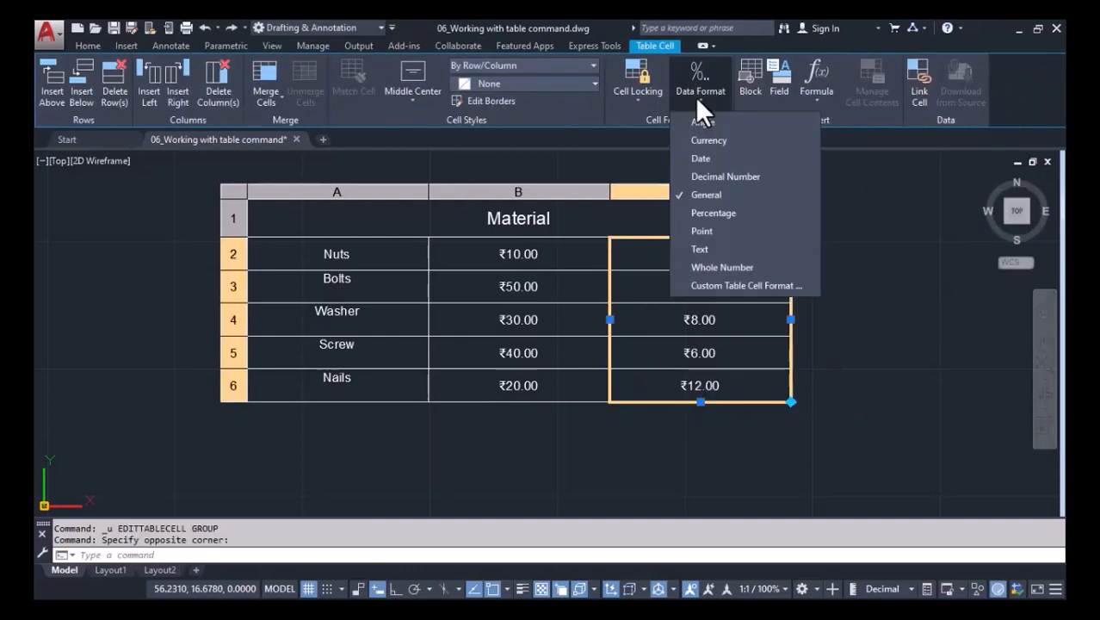
{"action": "left_click", "coordinate": [704, 195]}
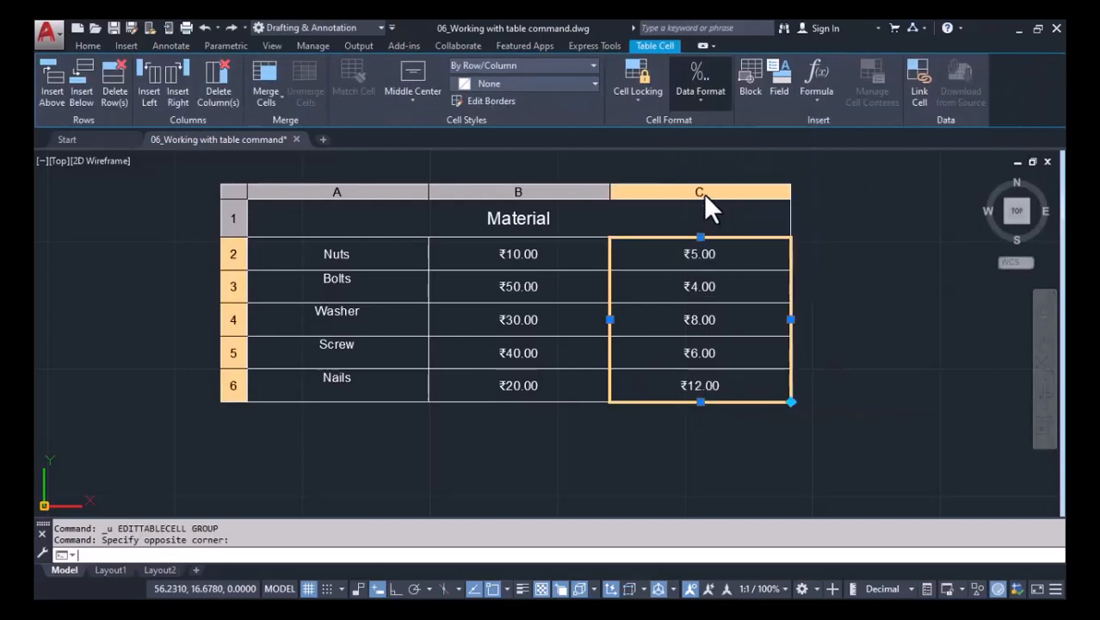
{"action": "double_click", "coordinate": [727, 251]}
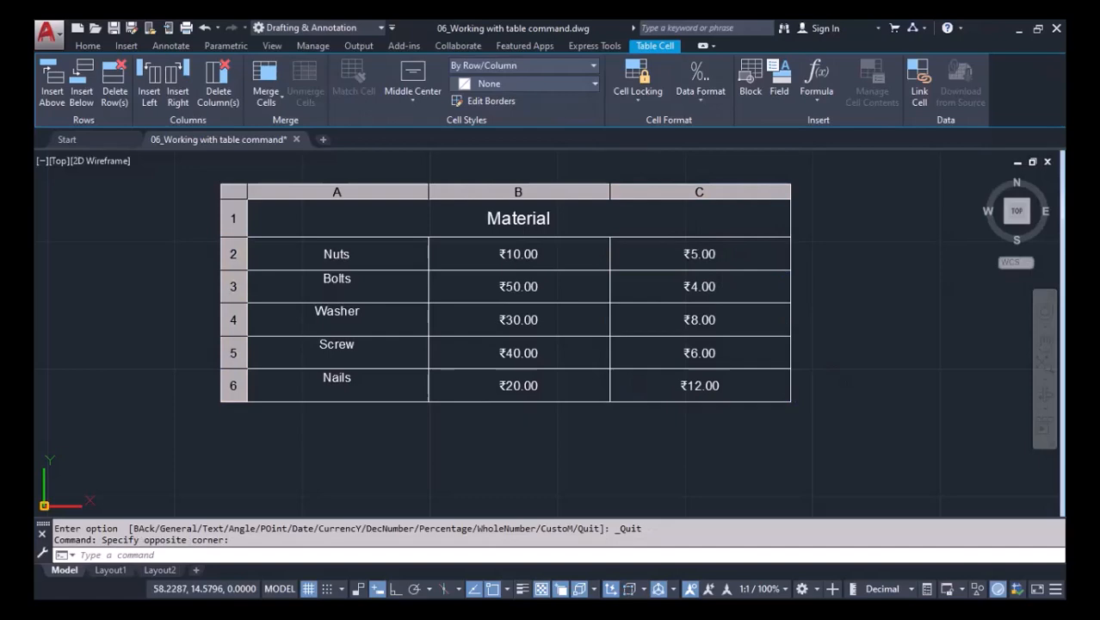
Change the Nuts and Bolts values in column C to plain 5 and 4 without the currency symbol
{"action": "double_click", "coordinate": [699, 255]}
{"action": "left_click", "coordinate": [696, 282]}
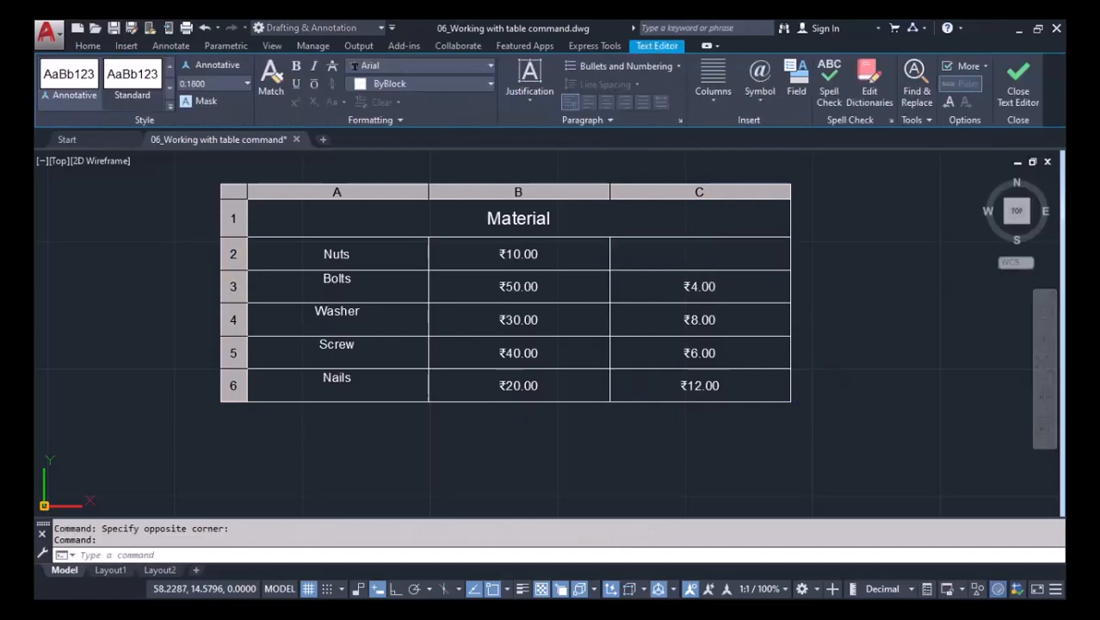
{"action": "double_click", "coordinate": [688, 285]}
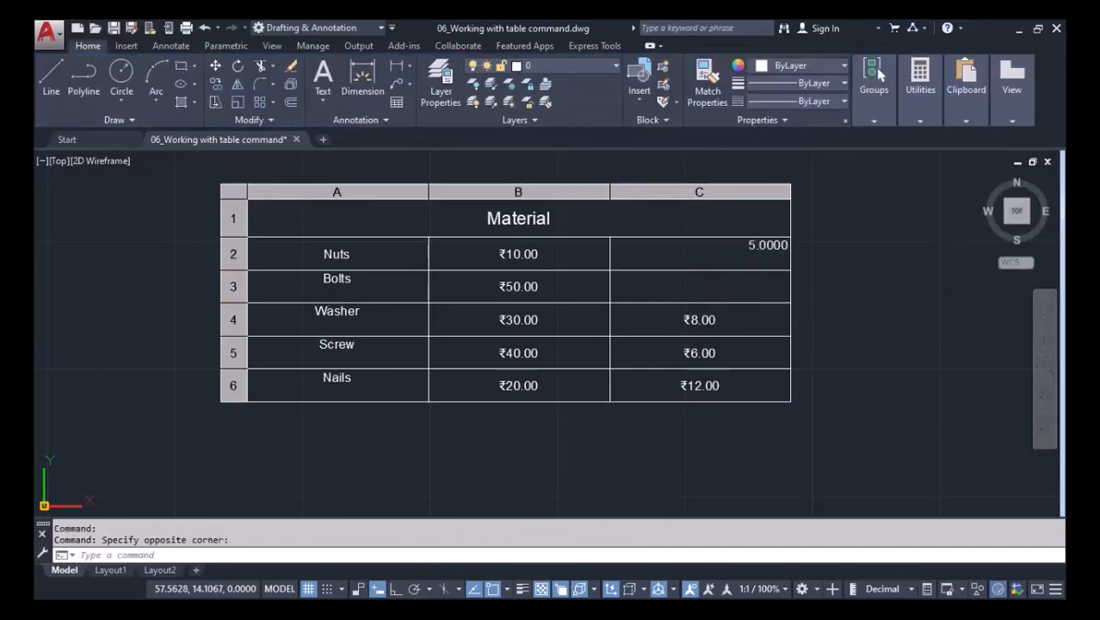
{"action": "type", "text": "4"}
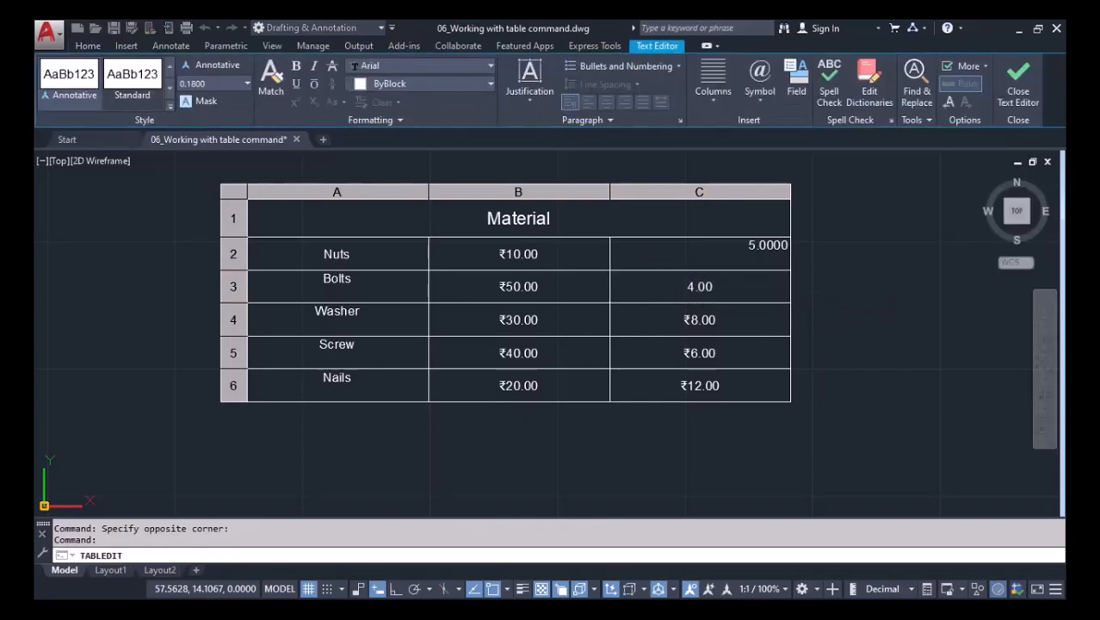
Remove the currency symbol from the Washer, Screw and Nails values in column C
{"action": "left_click", "coordinate": [694, 320]}
{"action": "key", "text": "Delete"}
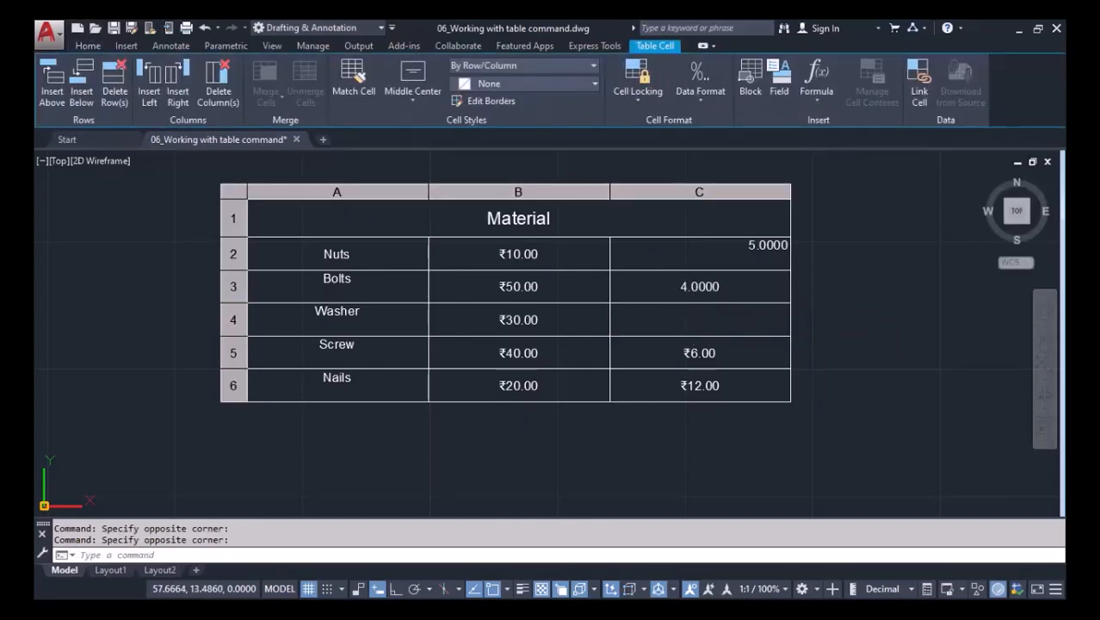
{"action": "double_click", "coordinate": [695, 319]}
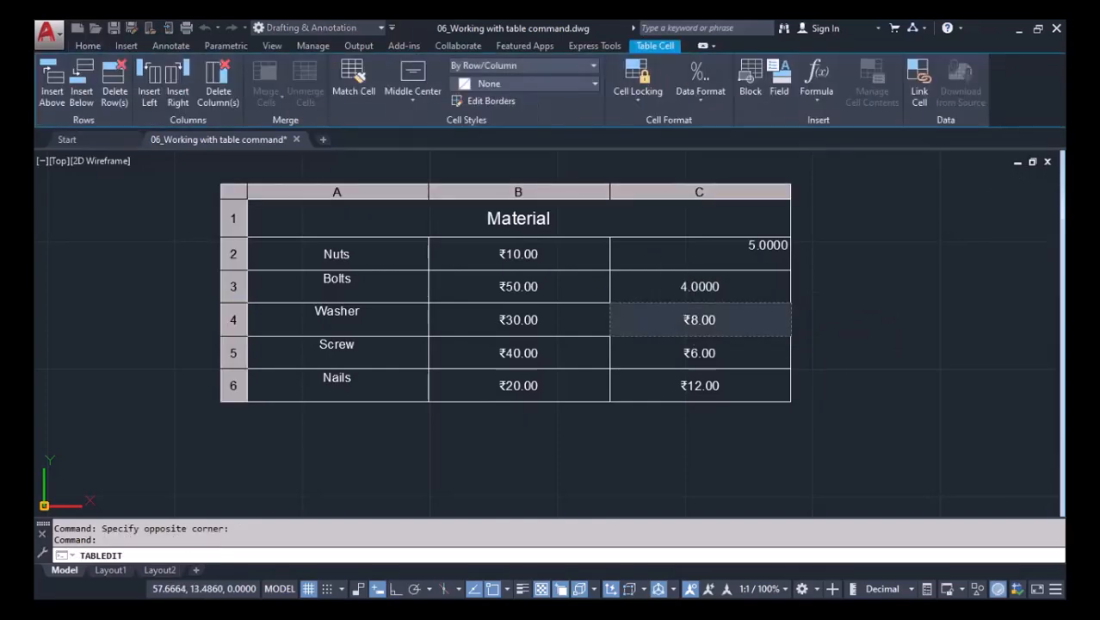
{"action": "double_click", "coordinate": [694, 353]}
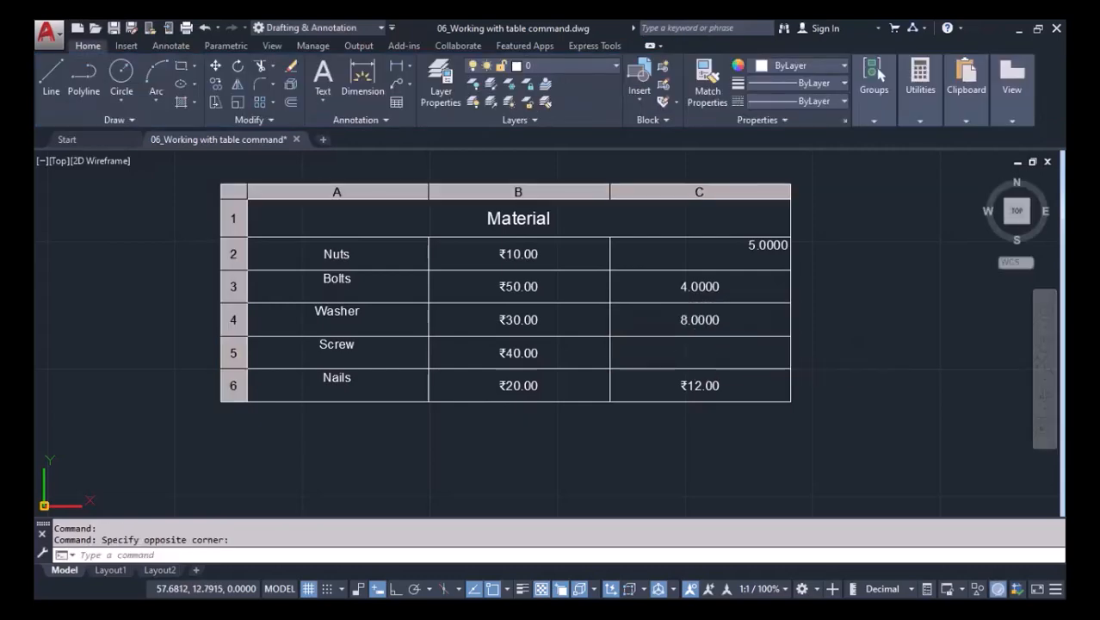
{"action": "type", "text": "6"}
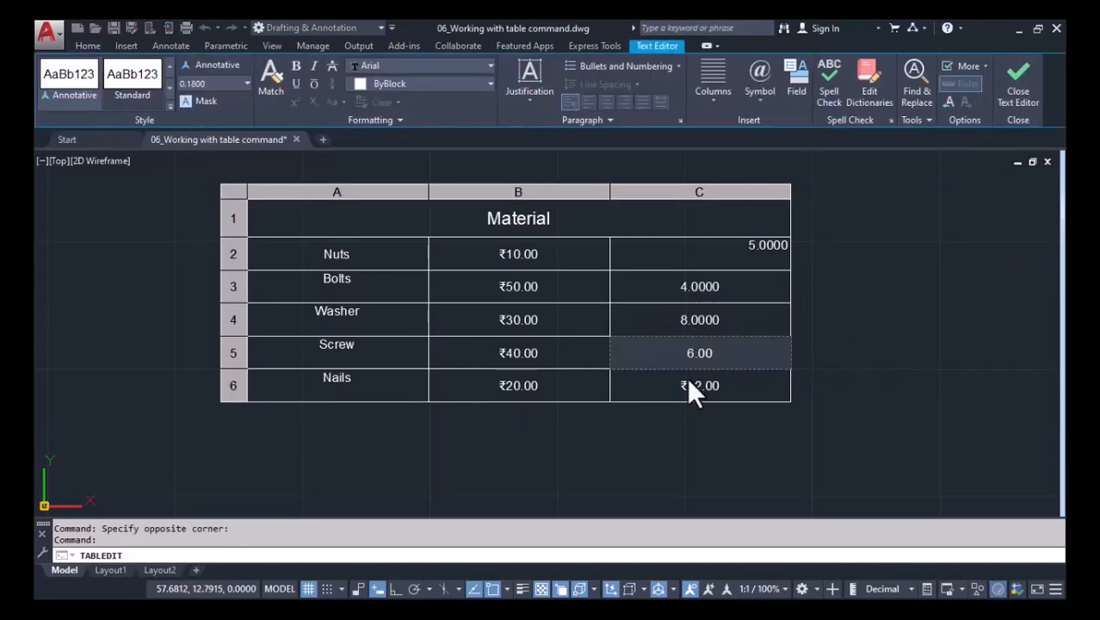
{"action": "left_click", "coordinate": [688, 385]}
{"action": "double_click", "coordinate": [688, 385]}
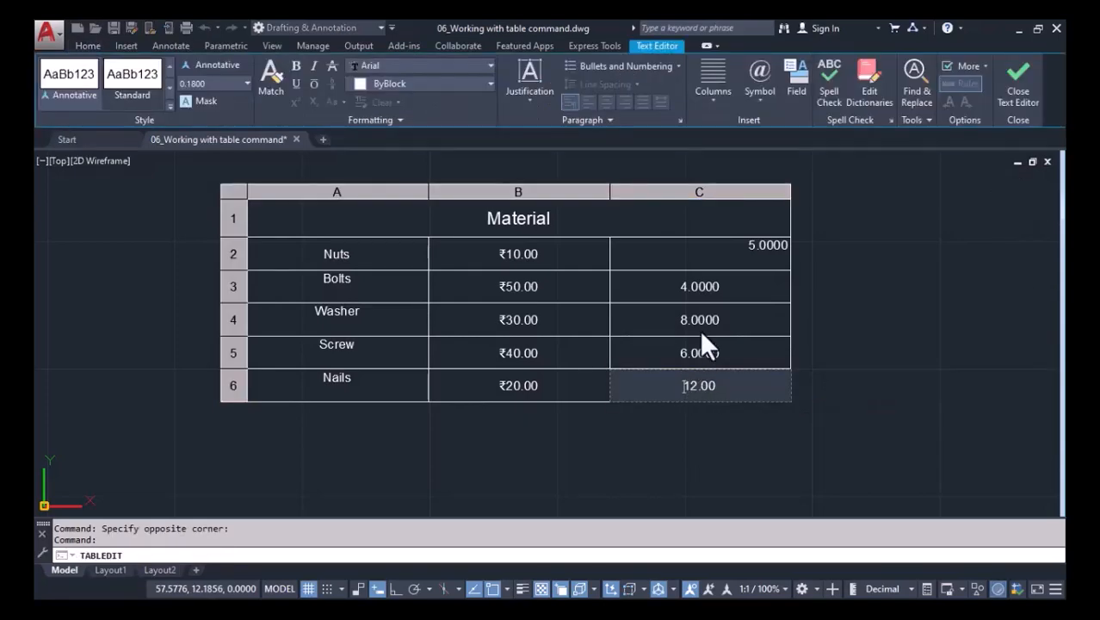
{"action": "left_click", "coordinate": [754, 262]}
Align all the values in column C, rows 2 to 6, to Middle Center
{"action": "left_click", "coordinate": [647, 239]}
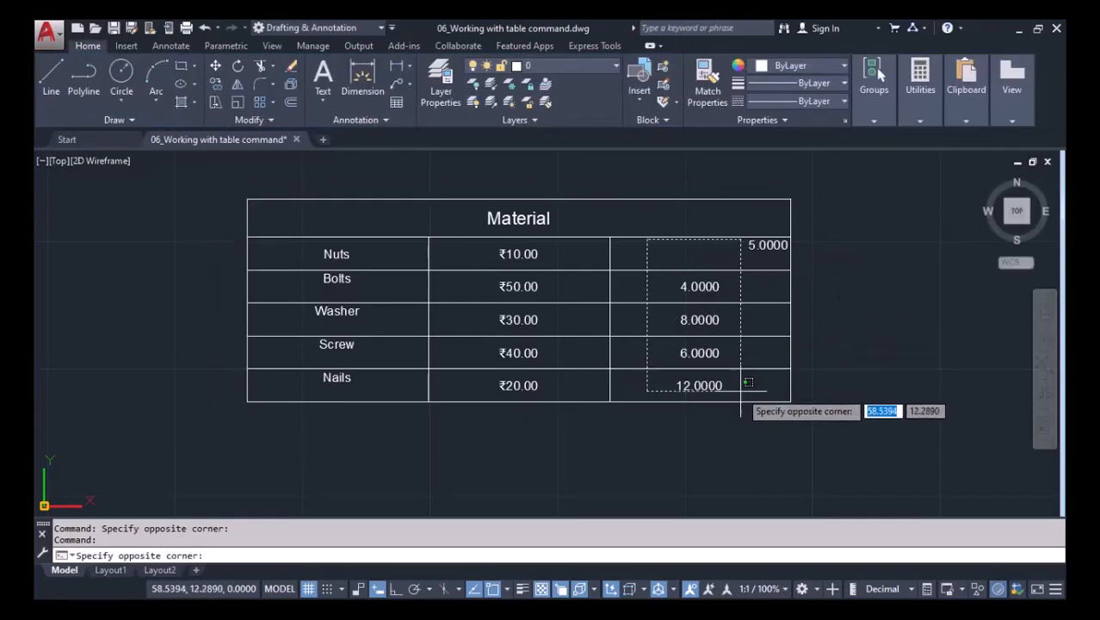
{"action": "left_click", "coordinate": [781, 391]}
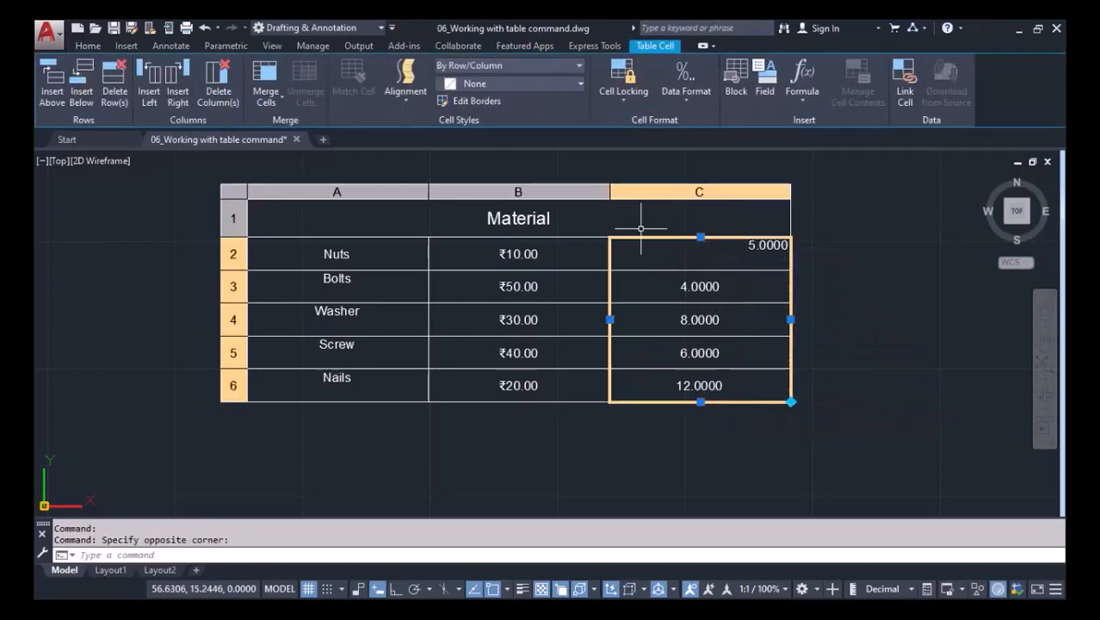
{"action": "left_click", "coordinate": [408, 99]}
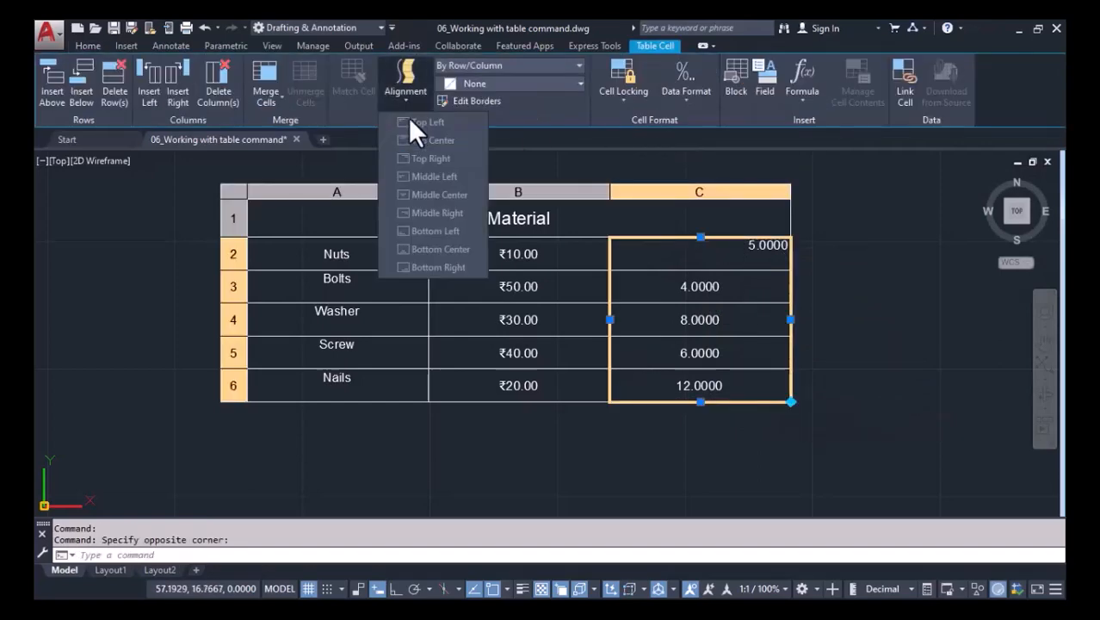
{"action": "left_click", "coordinate": [412, 193]}
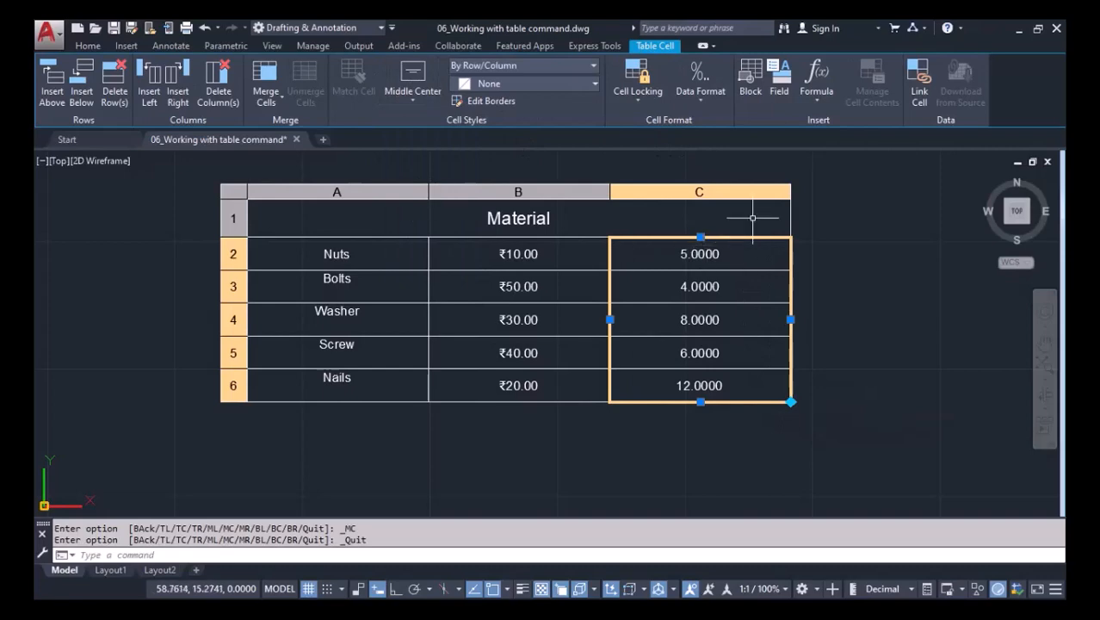
Set the data format of column C, rows 2 to 6, to Percentage and deselect the cells
{"action": "left_click", "coordinate": [700, 98]}
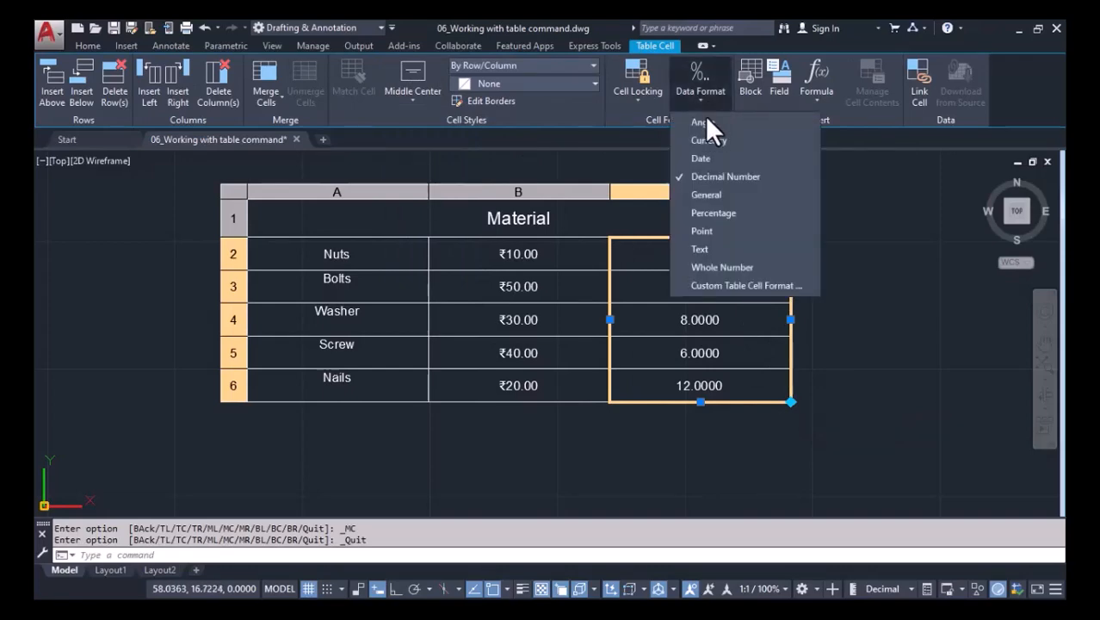
{"action": "left_click", "coordinate": [704, 214]}
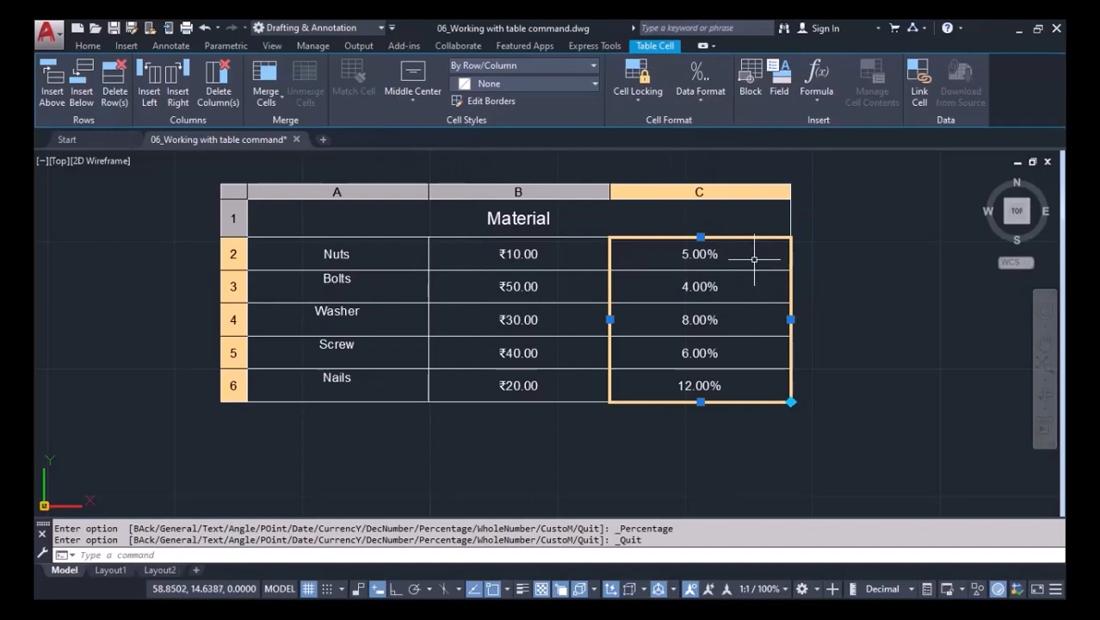
{"action": "middle_click_drag", "start_coordinate": [746, 258], "coordinate": [686, 251]}
{"action": "key", "text": "Escape"}
Enter 5 for Nuts in column C and reopen the cell to examine its editable content
{"action": "double_click", "coordinate": [675, 248]}
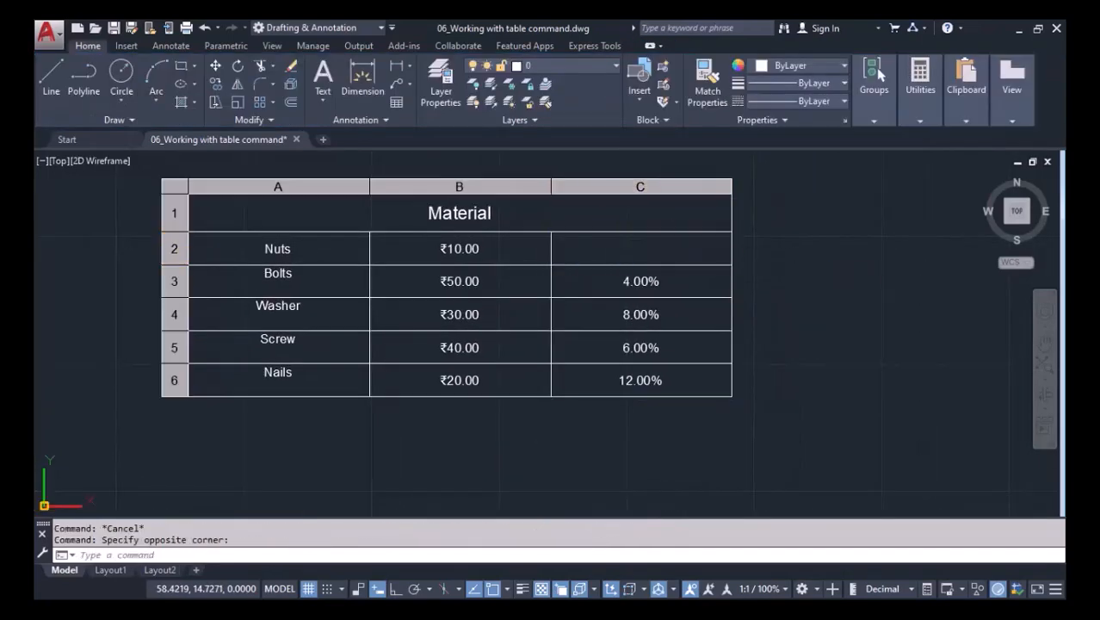
{"action": "type", "text": "5"}
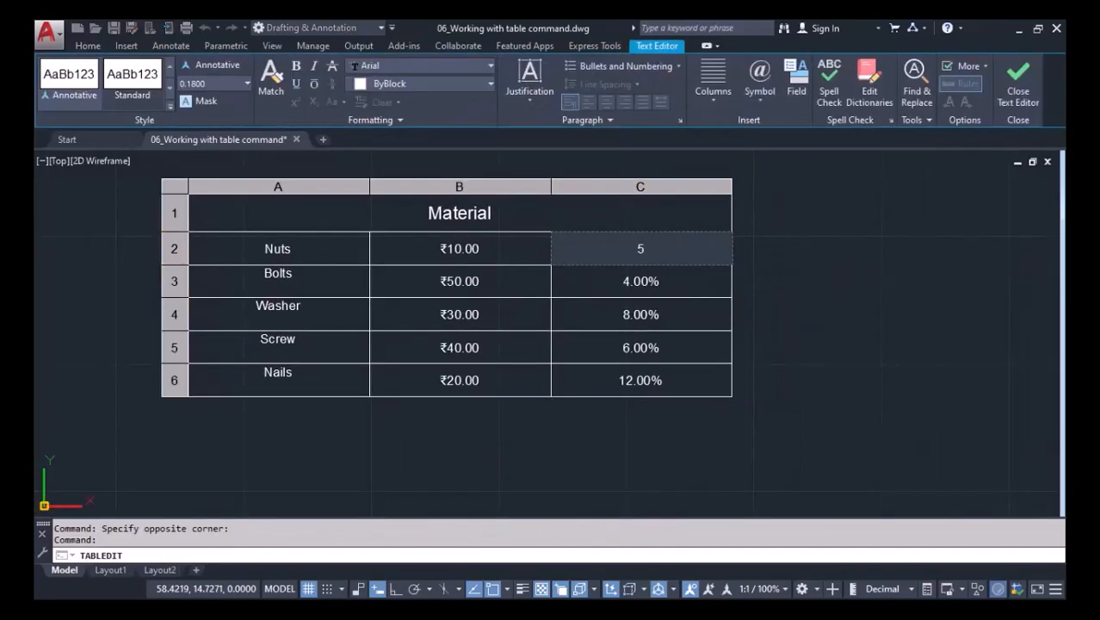
{"action": "left_click", "coordinate": [707, 297]}
{"action": "double_click", "coordinate": [687, 248]}
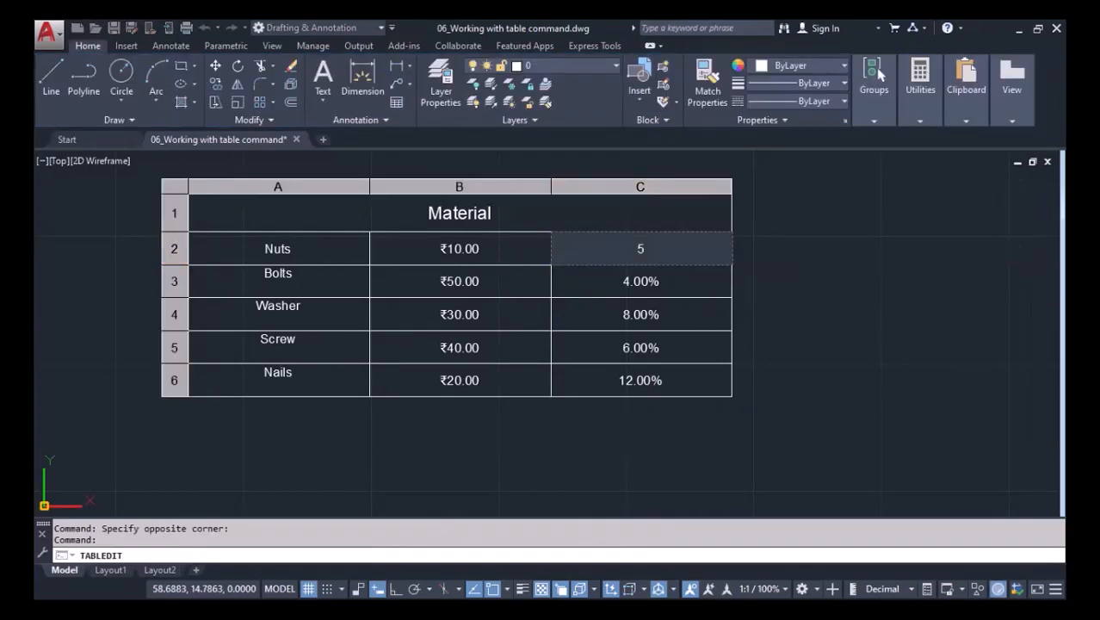
{"action": "key", "text": "Escape"}
Change the data format of the percentage values in column C, rows 2 to 6, to General and deselect them
{"action": "left_click_drag", "start_coordinate": [605, 240], "coordinate": [696, 376]}
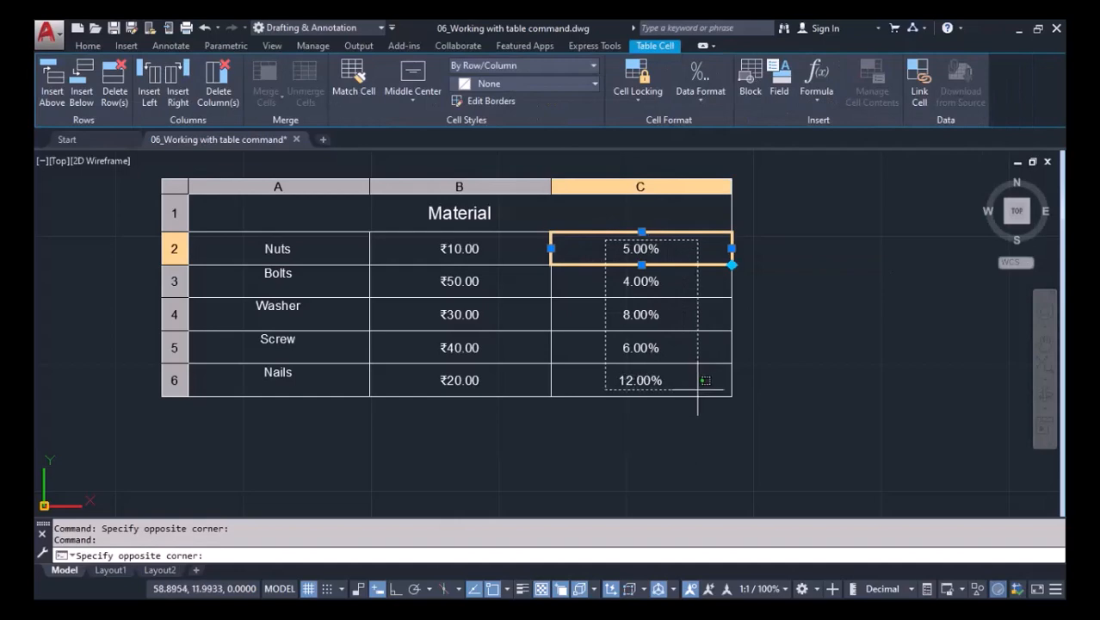
{"action": "left_click", "coordinate": [699, 378]}
{"action": "left_click", "coordinate": [698, 108]}
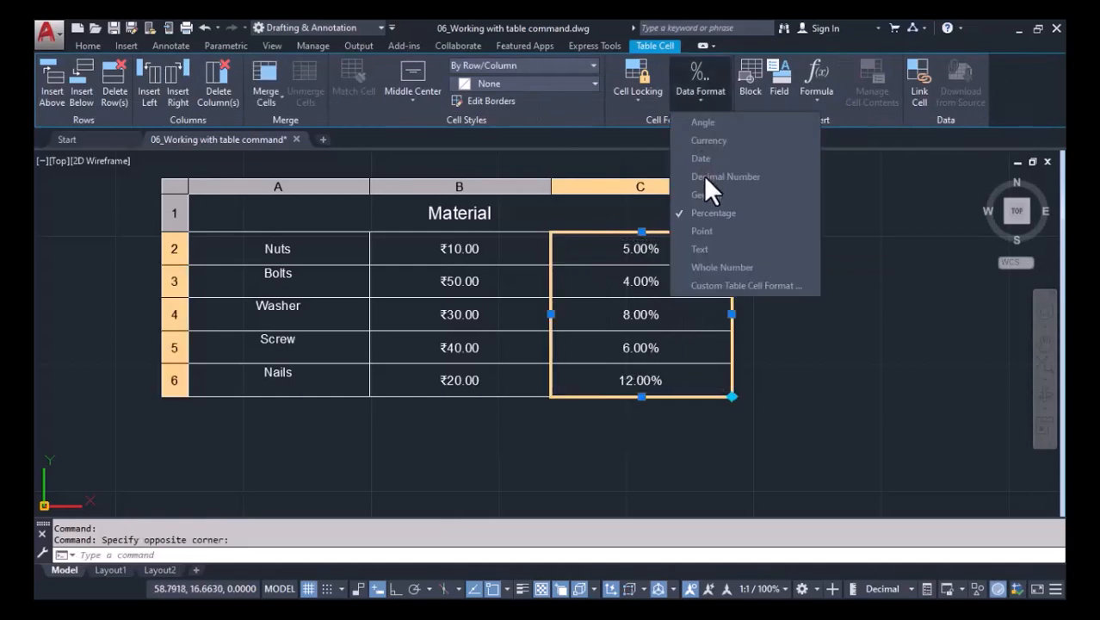
{"action": "left_click", "coordinate": [702, 198]}
{"action": "key", "text": "Escape"}
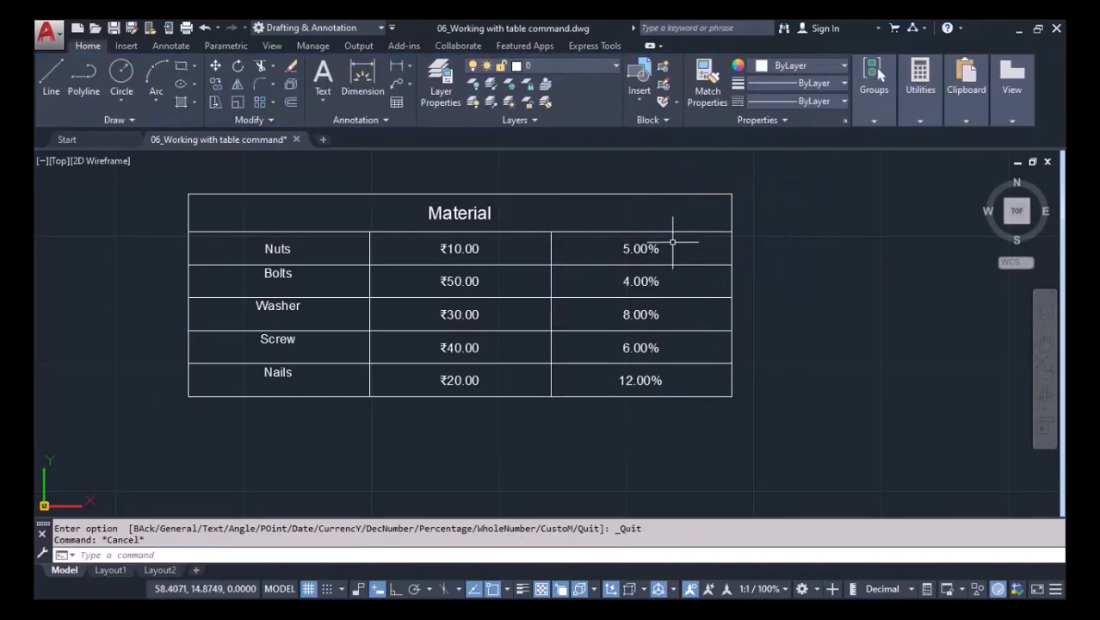
Remove the decimals and percent sign from the Nuts value in column C so it reads 5
{"action": "left_click", "coordinate": [672, 249]}
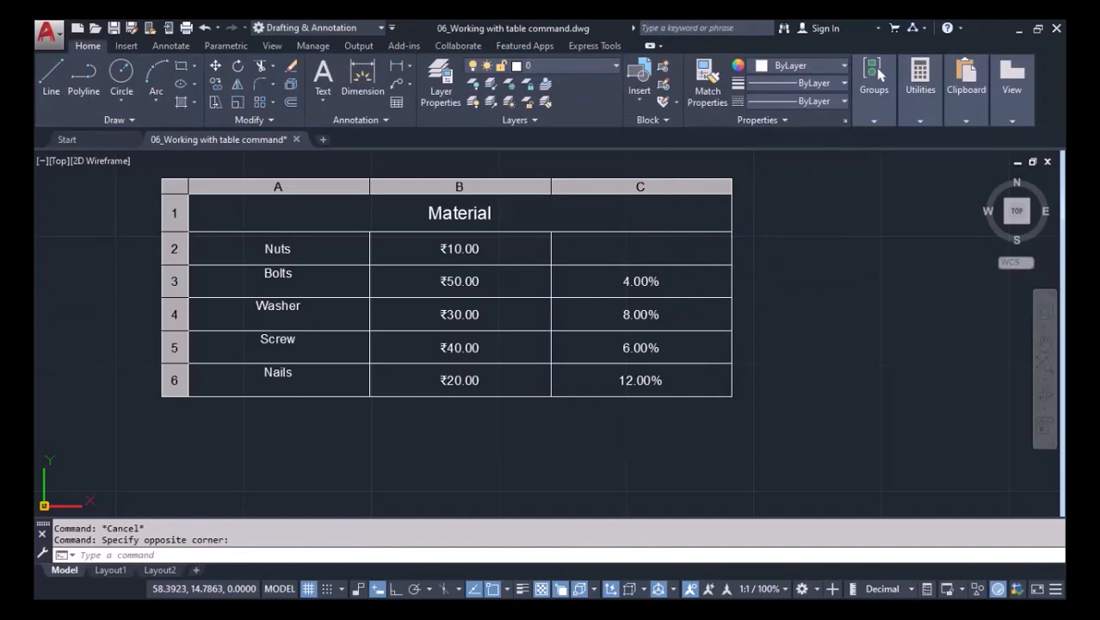
{"action": "double_click", "coordinate": [623, 249]}
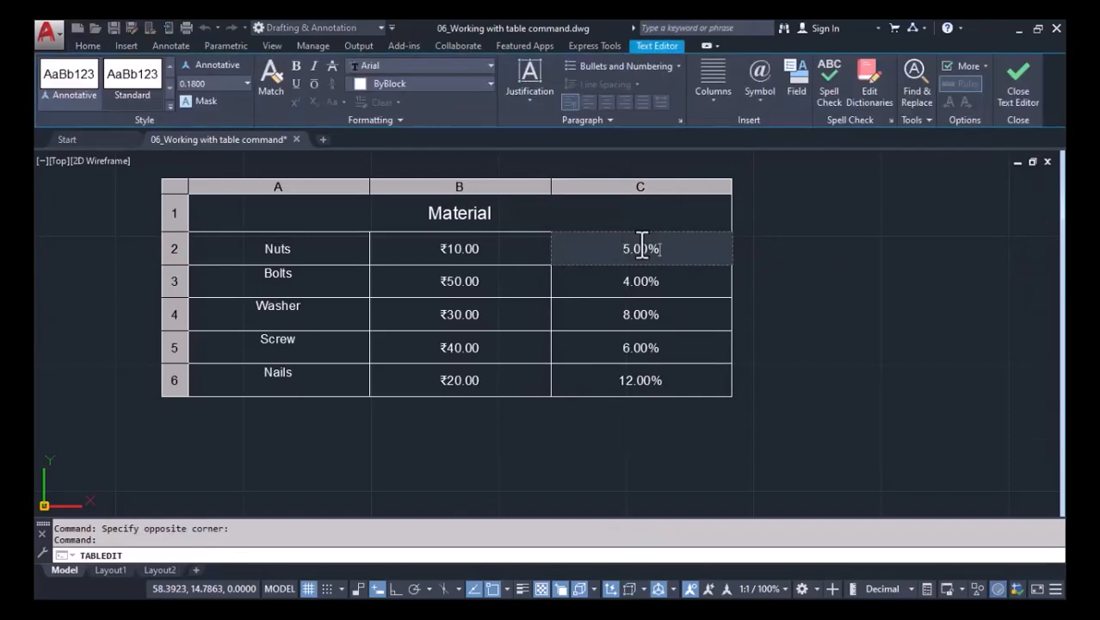
{"action": "left_click_drag", "start_coordinate": [639, 248], "coordinate": [674, 255]}
{"action": "key", "text": "BackSpace"}
{"action": "key", "text": "BackSpace"}
{"action": "left_click", "coordinate": [652, 274]}
{"action": "left_click", "coordinate": [667, 277]}
{"action": "key", "text": "Delete"}
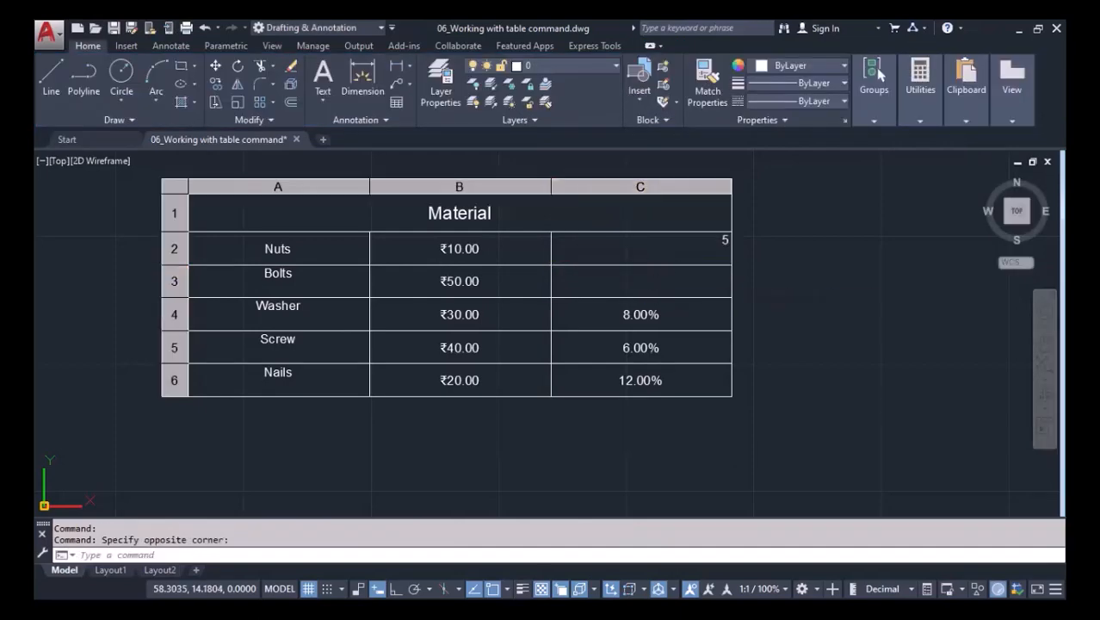
Strip the decimals and percent signs from the Bolts and Washer values in column C, leaving 4 and 8
{"action": "double_click", "coordinate": [663, 283]}
{"action": "left_click_drag", "start_coordinate": [663, 282], "coordinate": [640, 284]}
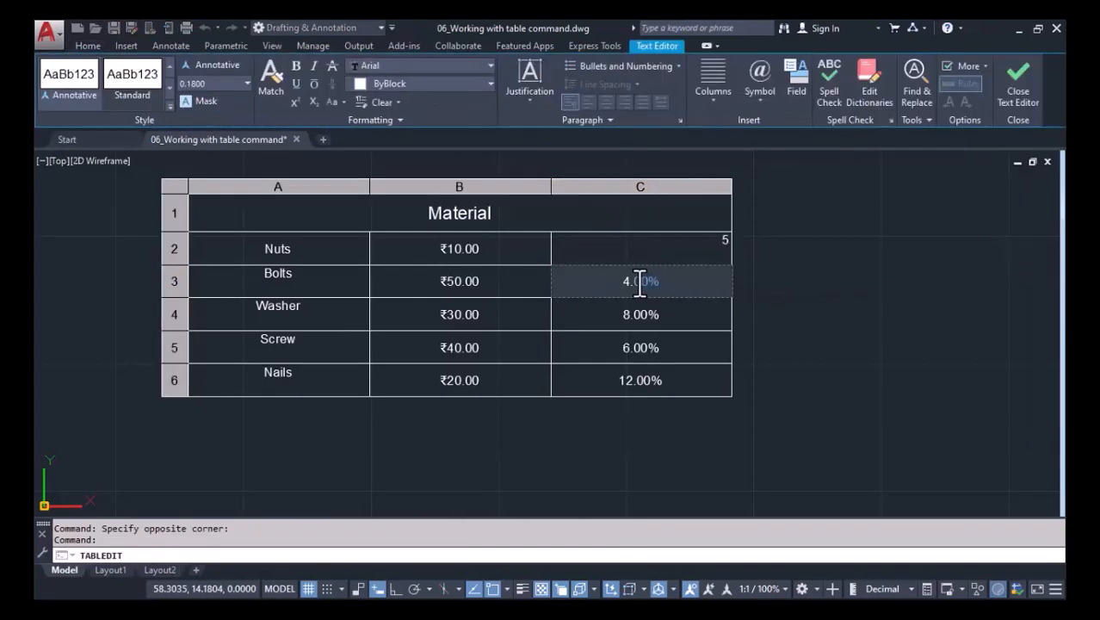
{"action": "left_click", "coordinate": [654, 317]}
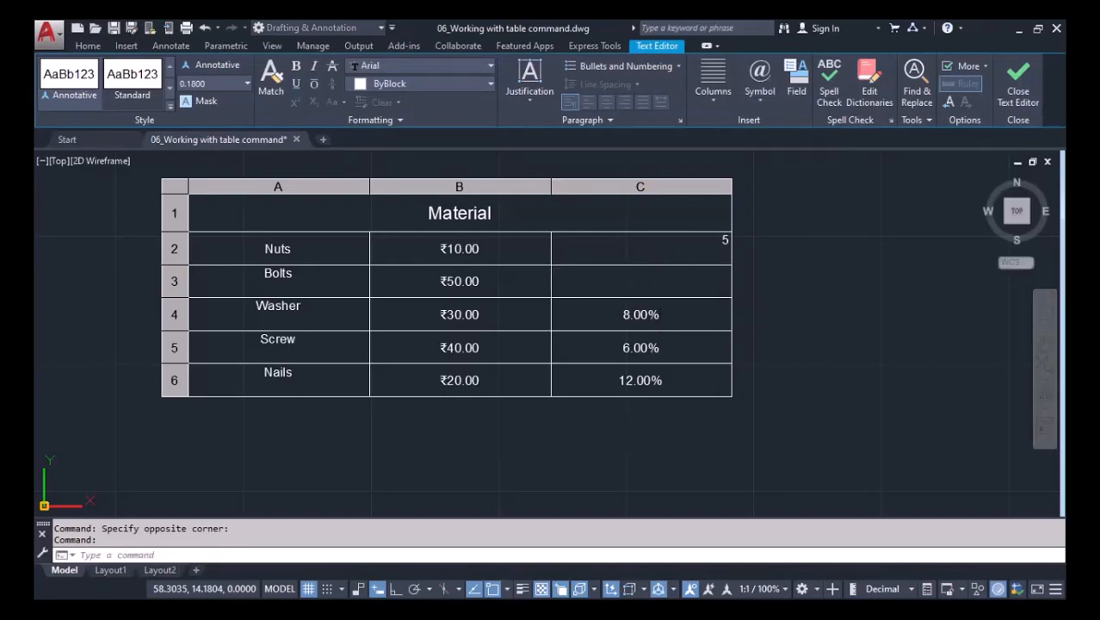
{"action": "key", "text": "Delete"}
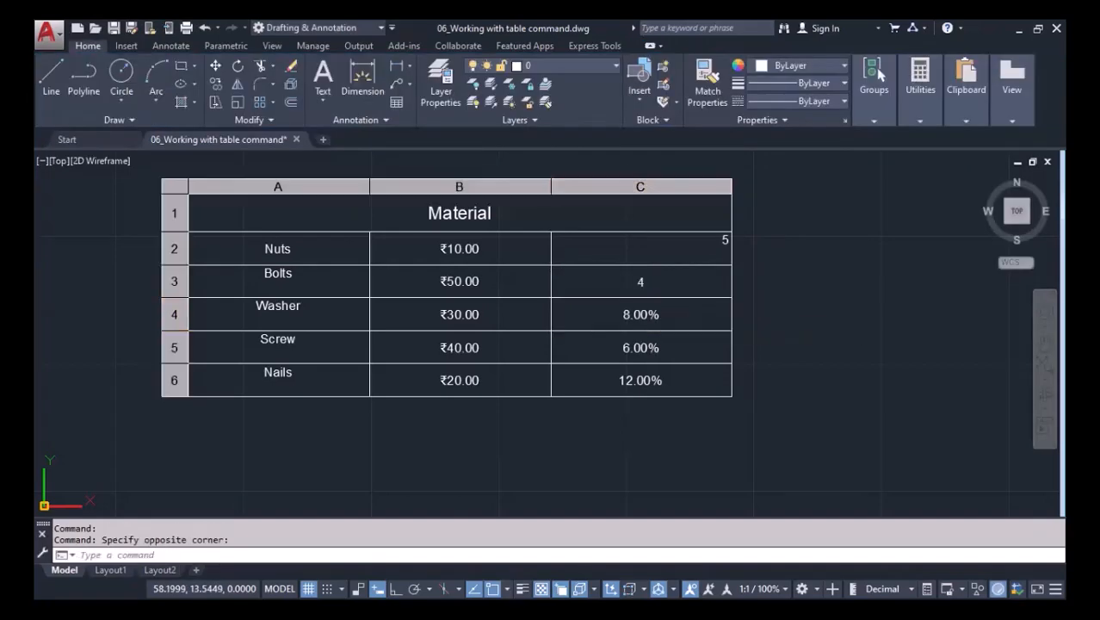
{"action": "double_click", "coordinate": [659, 313]}
{"action": "left_click_drag", "start_coordinate": [658, 314], "coordinate": [640, 313]}
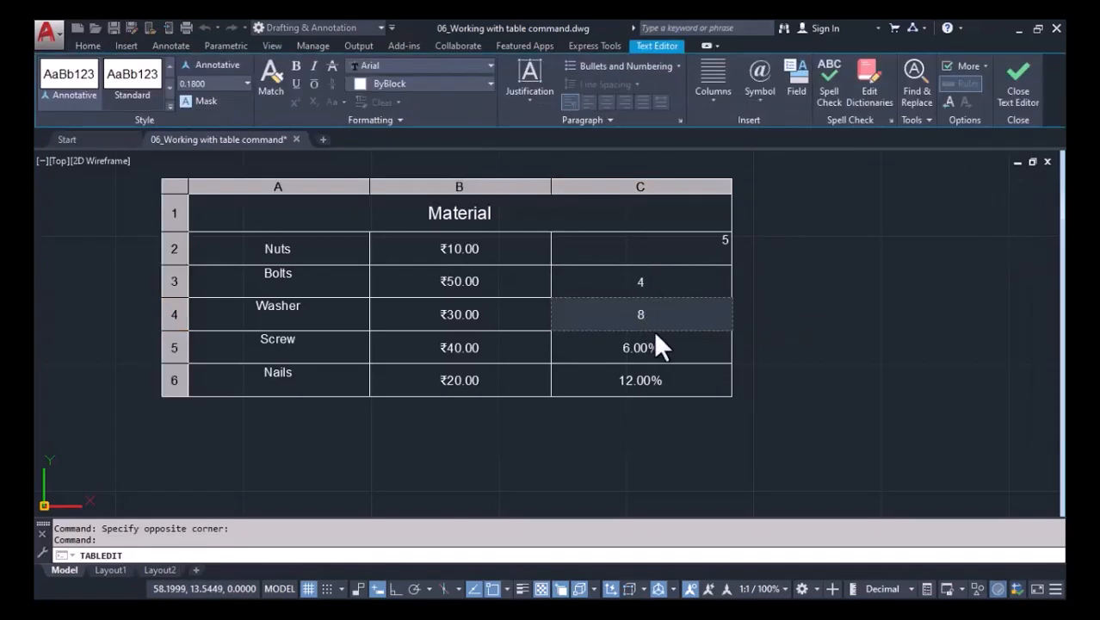
{"action": "left_click", "coordinate": [656, 338]}
{"action": "key", "text": "Delete"}
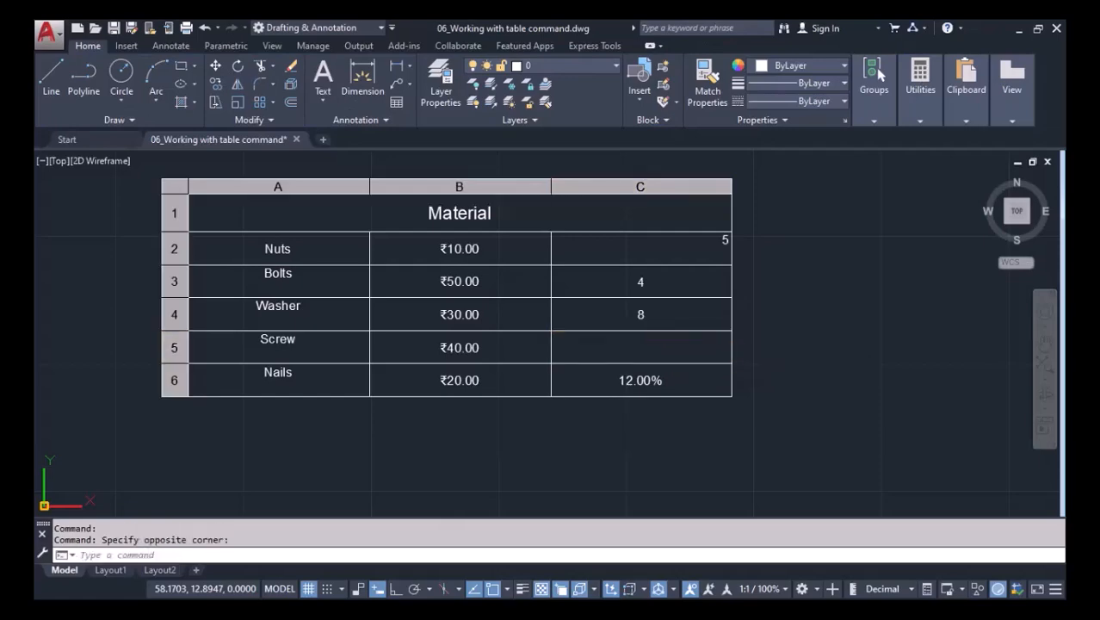
Strip the decimals and percent signs from the Screw and Nails values in column C, leaving 6 and 12
{"action": "double_click", "coordinate": [658, 346]}
{"action": "left_click_drag", "start_coordinate": [659, 346], "coordinate": [643, 347]}
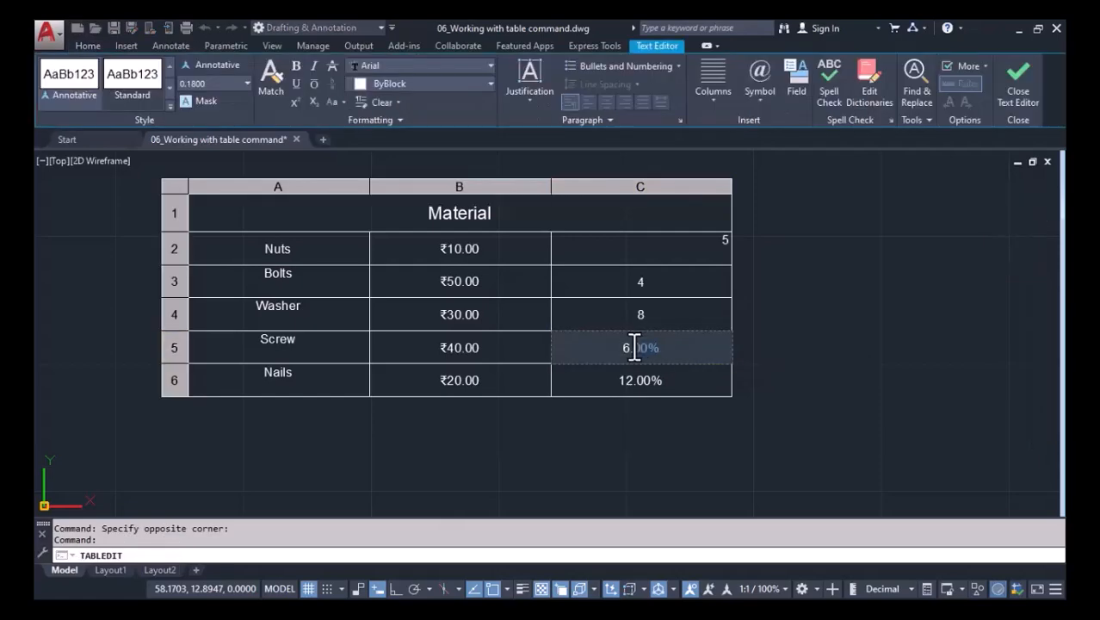
{"action": "left_click", "coordinate": [663, 370]}
{"action": "left_click", "coordinate": [663, 371]}
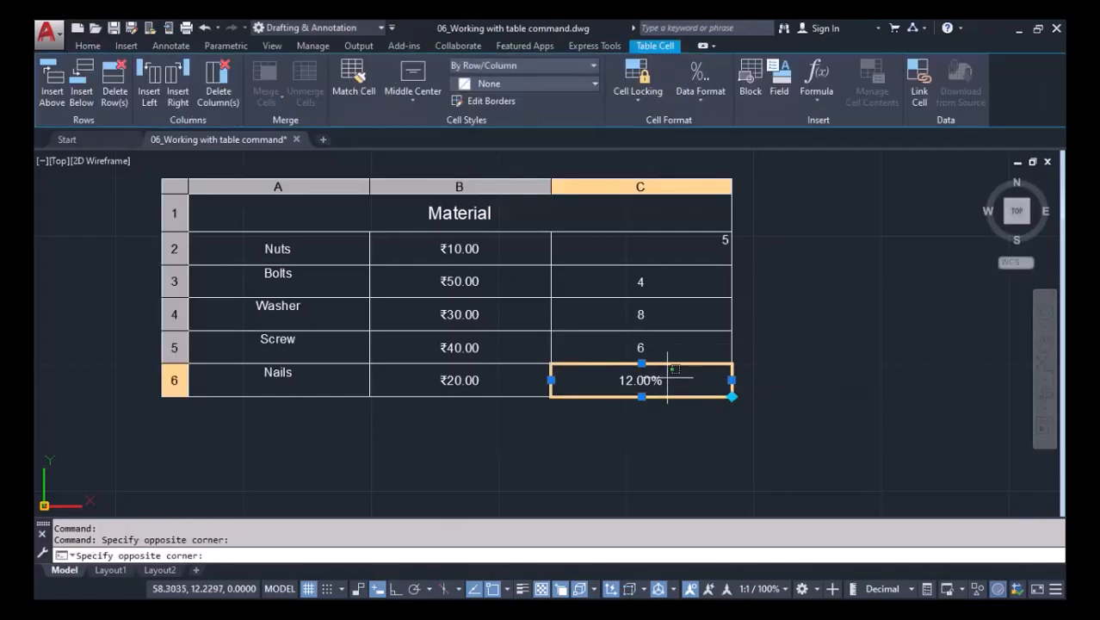
{"action": "key", "text": "Delete"}
{"action": "double_click", "coordinate": [657, 379]}
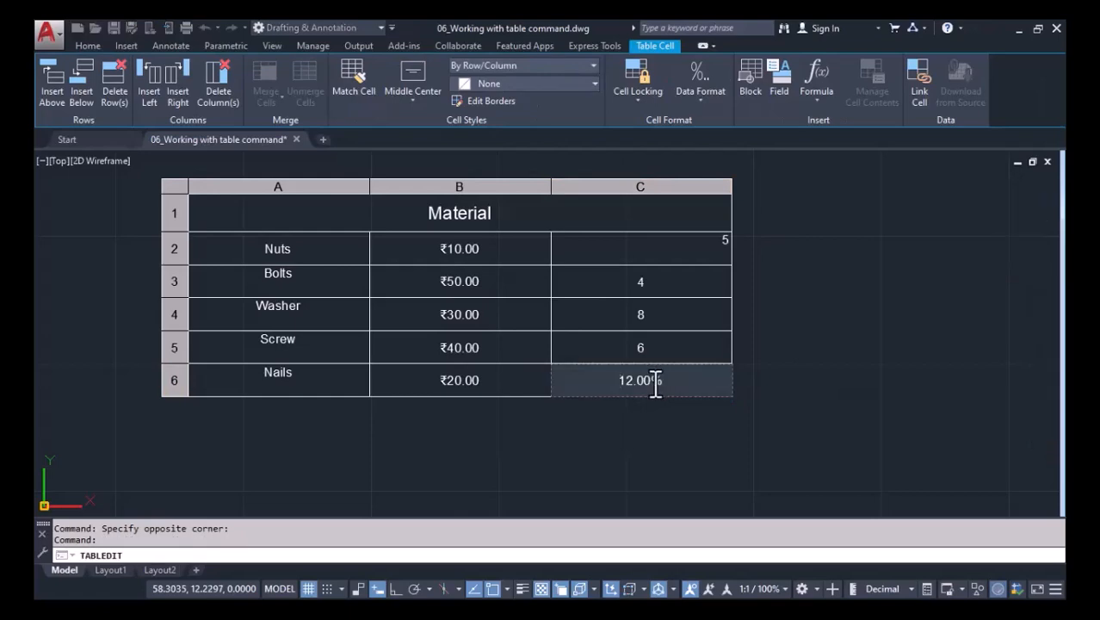
{"action": "left_click_drag", "start_coordinate": [657, 381], "coordinate": [641, 381]}
{"action": "key", "text": "Delete"}
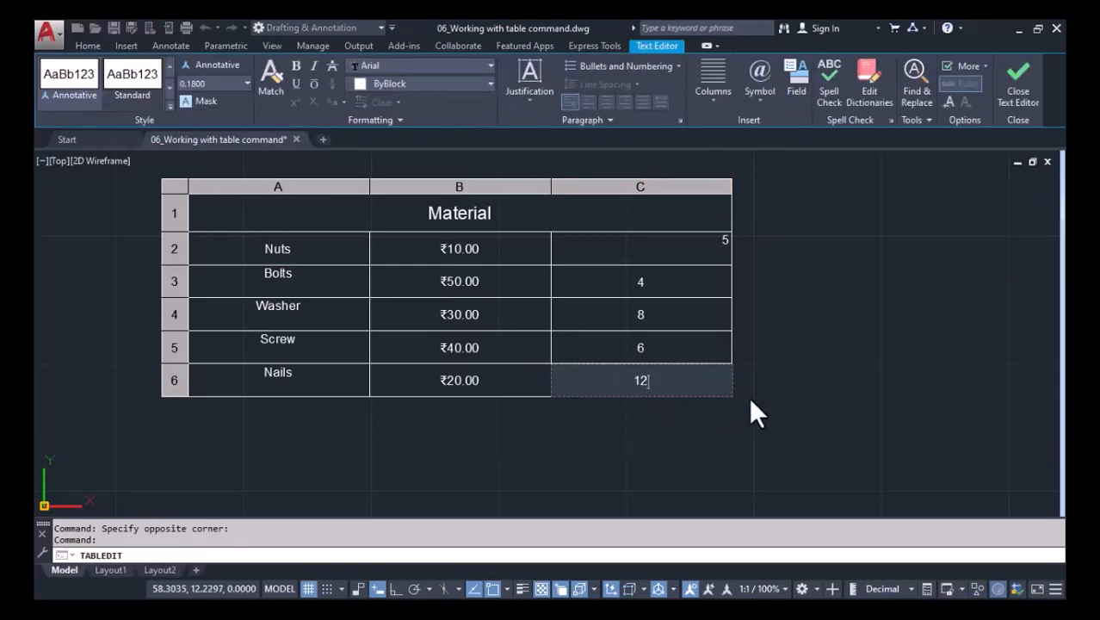
{"action": "left_click", "coordinate": [754, 413]}
Align the plain numbers in column C, rows 2 to 6, to Middle Center and deselect them
{"action": "left_click", "coordinate": [638, 243]}
{"action": "left_click", "coordinate": [722, 386]}
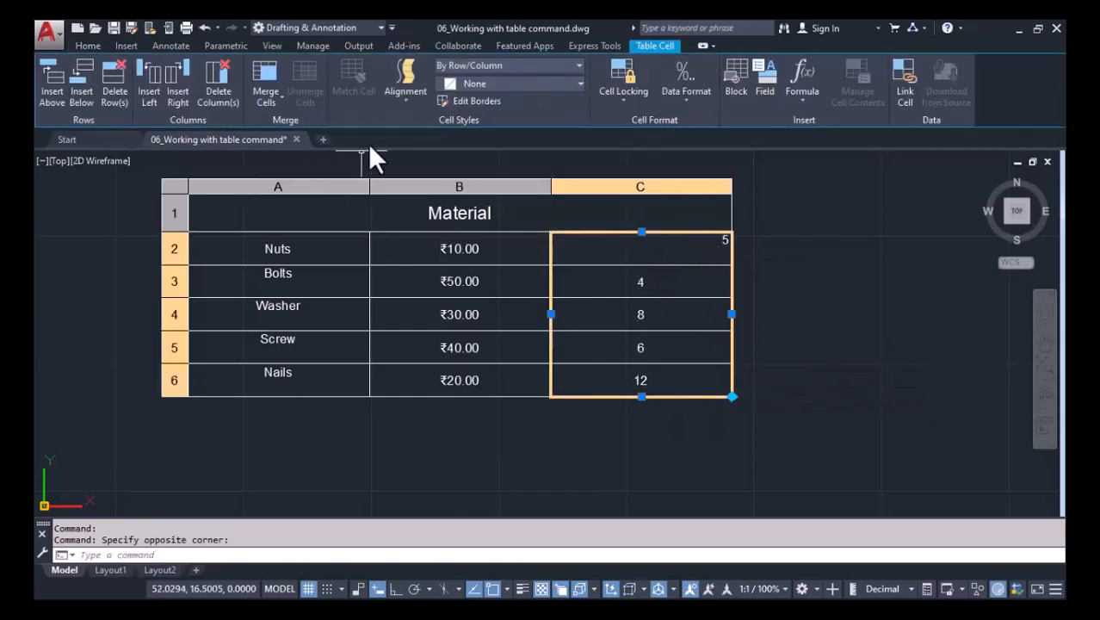
{"action": "left_click", "coordinate": [403, 96]}
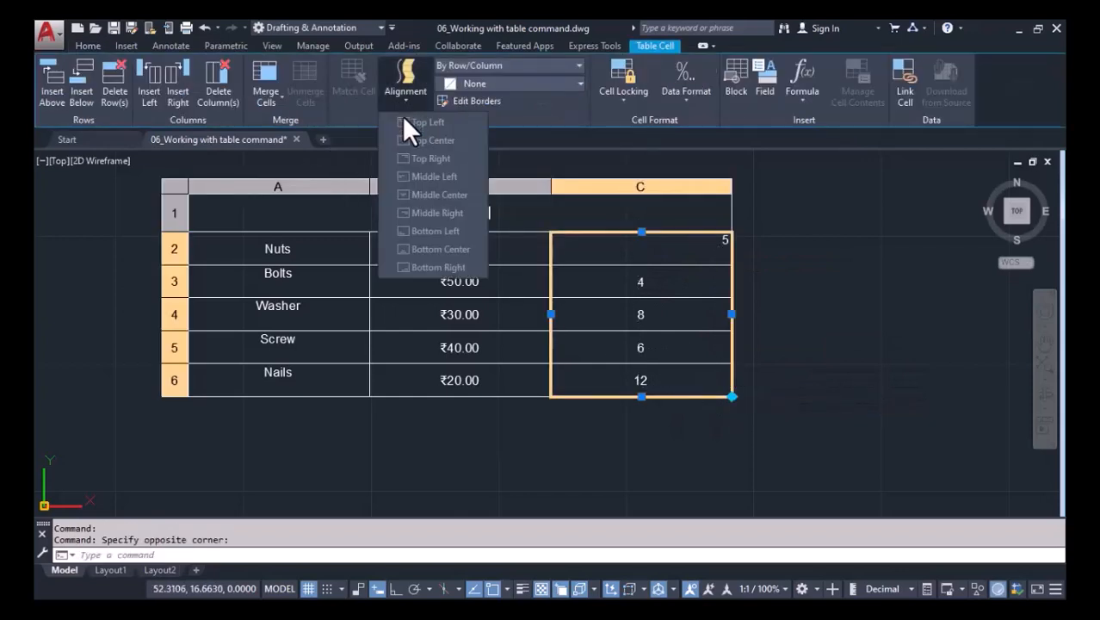
{"action": "left_click", "coordinate": [416, 196]}
{"action": "key", "text": "Escape"}
{"action": "middle_click_drag", "start_coordinate": [698, 356], "coordinate": [695, 325]}
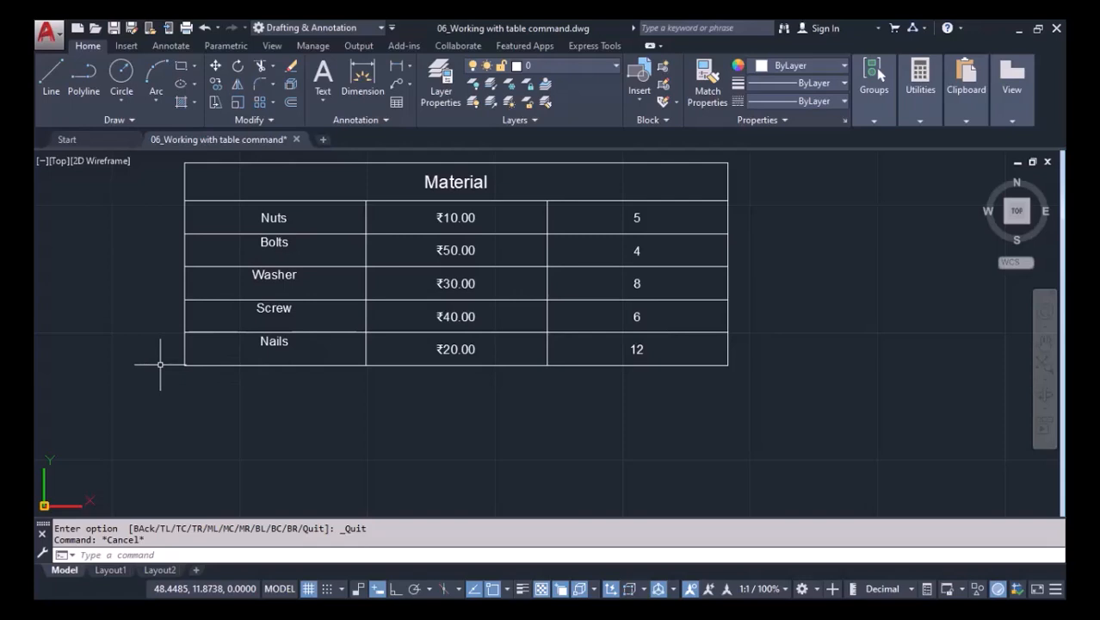
Insert a new row below the Nails row of the Material table and deselect the cell
{"action": "middle_click_drag", "start_coordinate": [156, 277], "coordinate": [156, 287]}
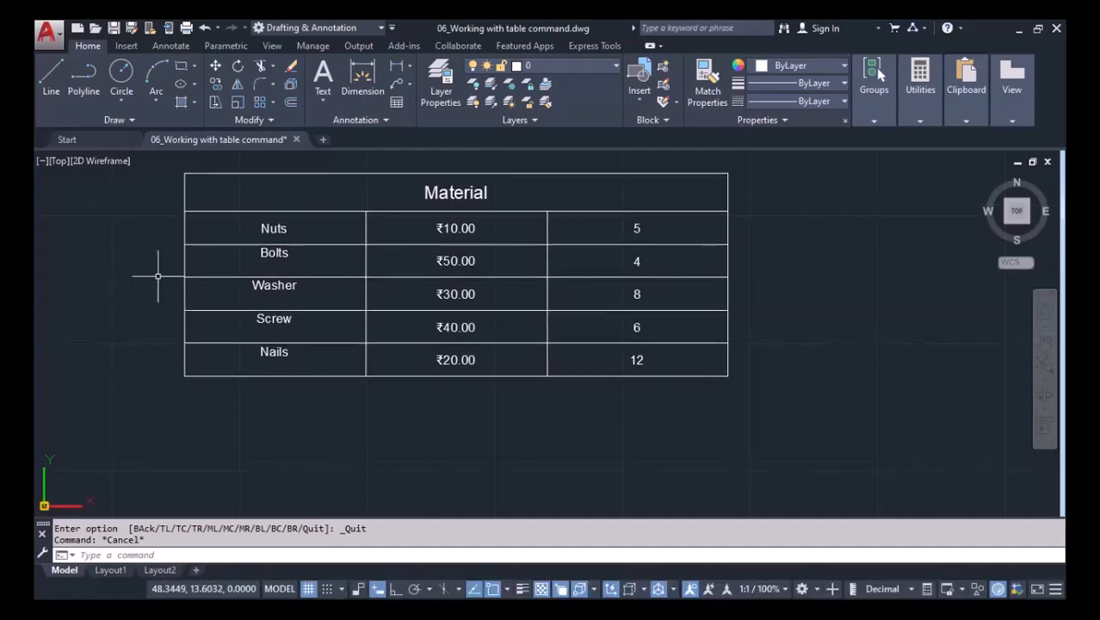
{"action": "left_click", "coordinate": [253, 375]}
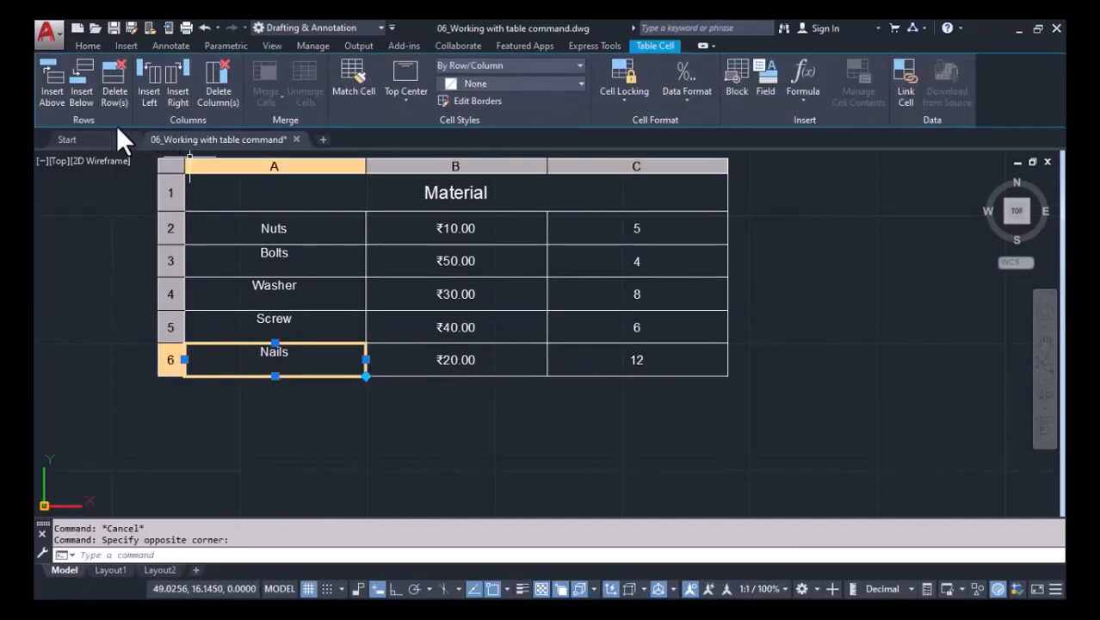
{"action": "left_click", "coordinate": [81, 90]}
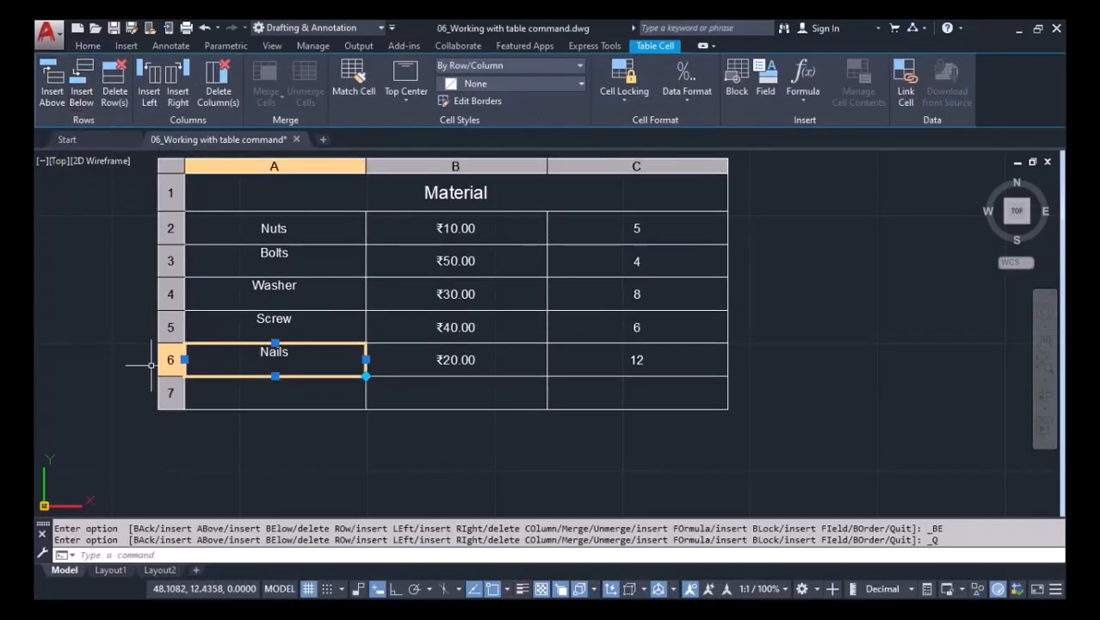
{"action": "left_click", "coordinate": [338, 431]}
Insert a Sum formula in cell B7 that covers the prices in B2 to B6
{"action": "left_click", "coordinate": [465, 392]}
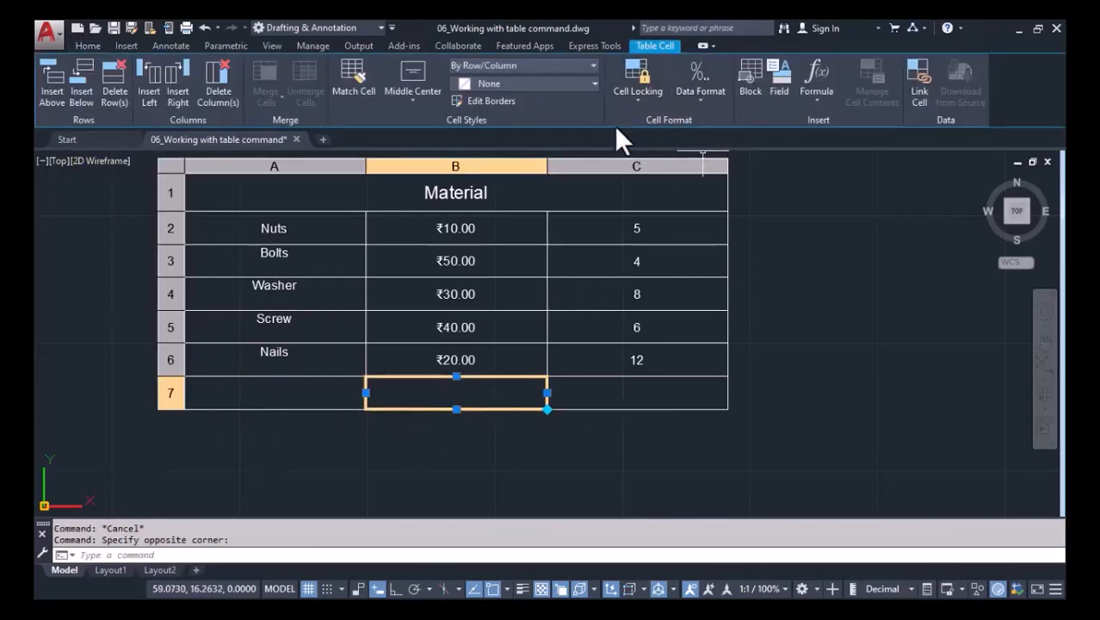
{"action": "left_click", "coordinate": [818, 95]}
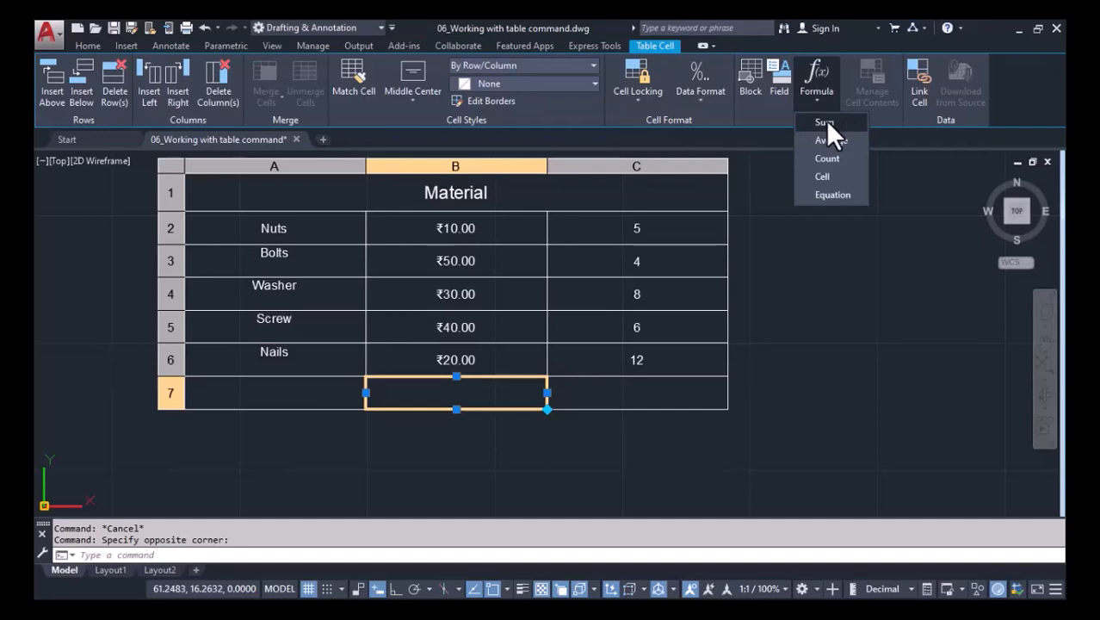
{"action": "left_click", "coordinate": [825, 122]}
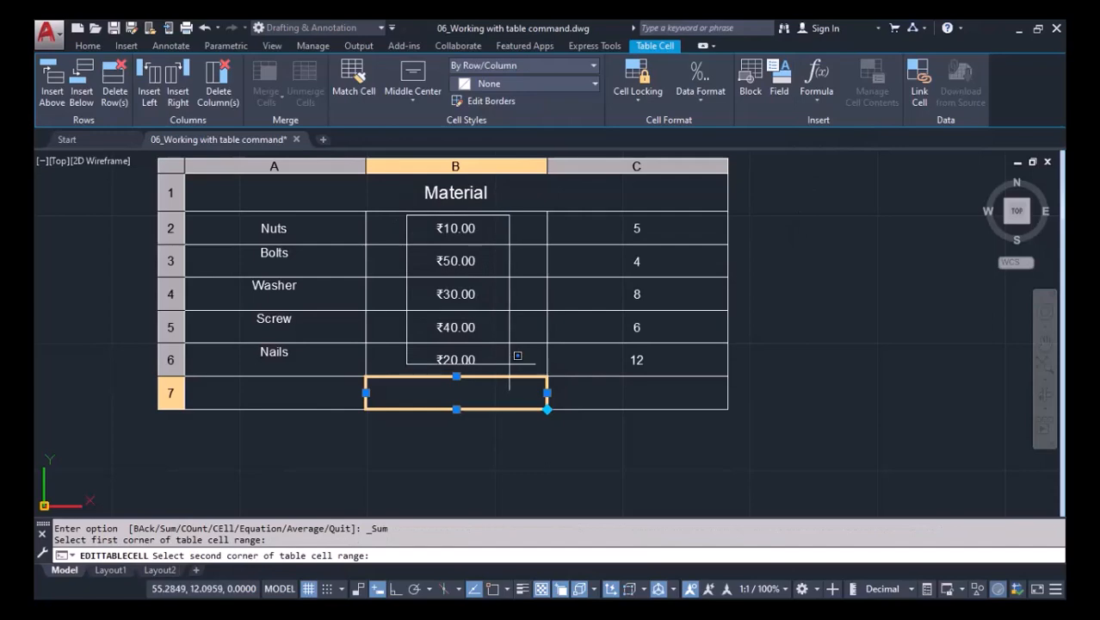
{"action": "left_click", "coordinate": [518, 356]}
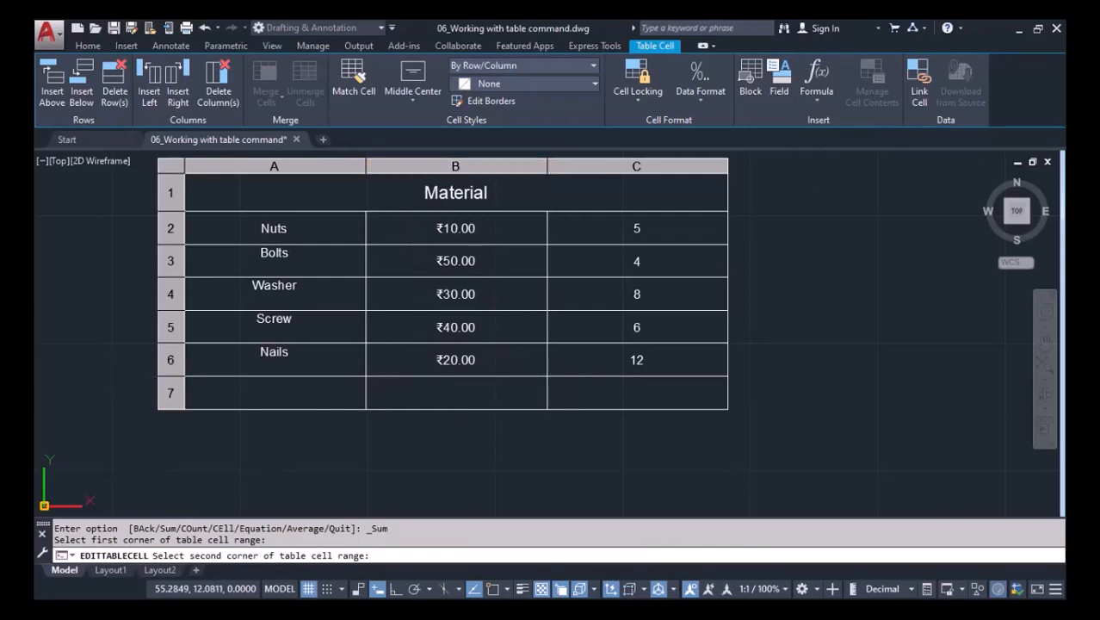
{"action": "key", "text": "Return"}
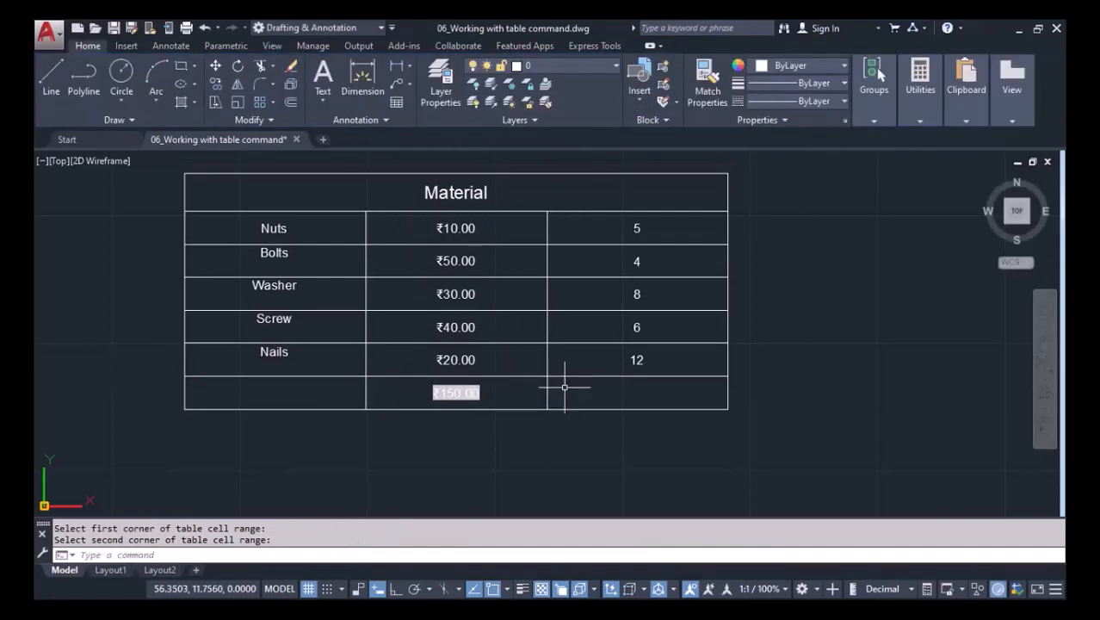
{"action": "scroll", "coordinate": [506, 392], "scroll_direction": "up", "scroll_amount": 2}
{"action": "middle_click_drag", "start_coordinate": [506, 392], "coordinate": [486, 432]}
{"action": "key", "text": "Escape"}
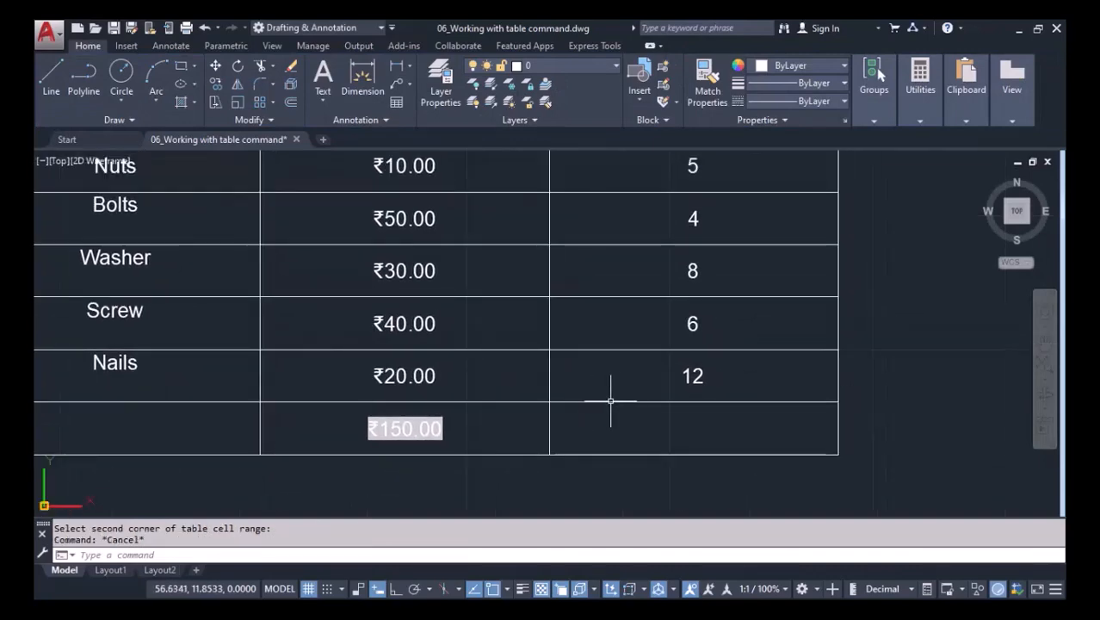
{"action": "scroll", "coordinate": [609, 392], "scroll_direction": "down", "scroll_amount": 3}
{"action": "middle_click_drag", "start_coordinate": [634, 405], "coordinate": [619, 389]}
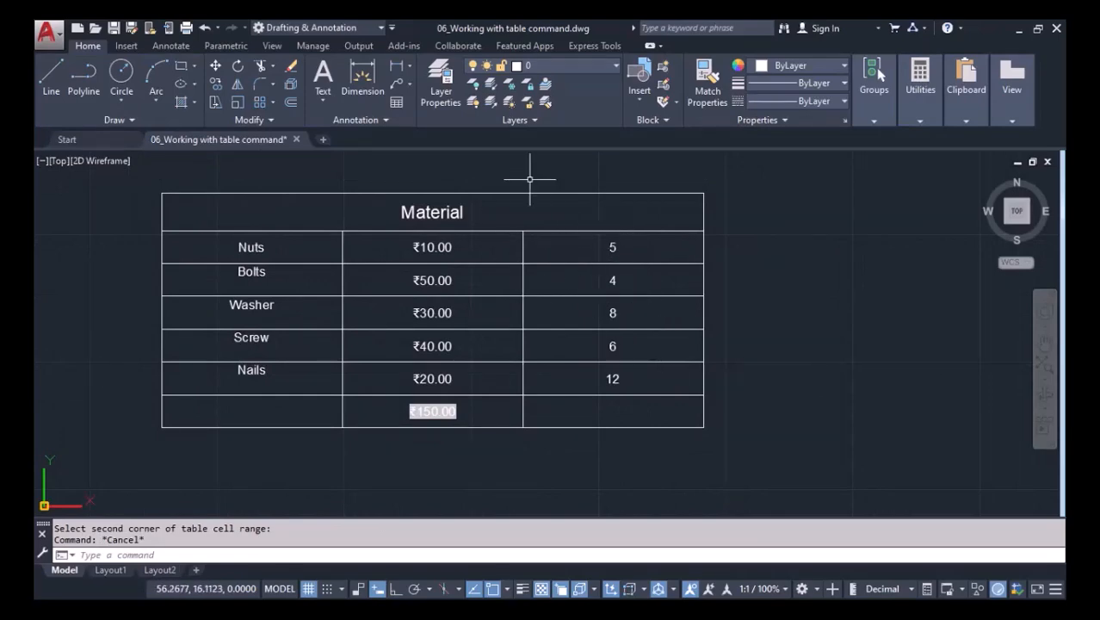
{"action": "left_click", "coordinate": [620, 418]}
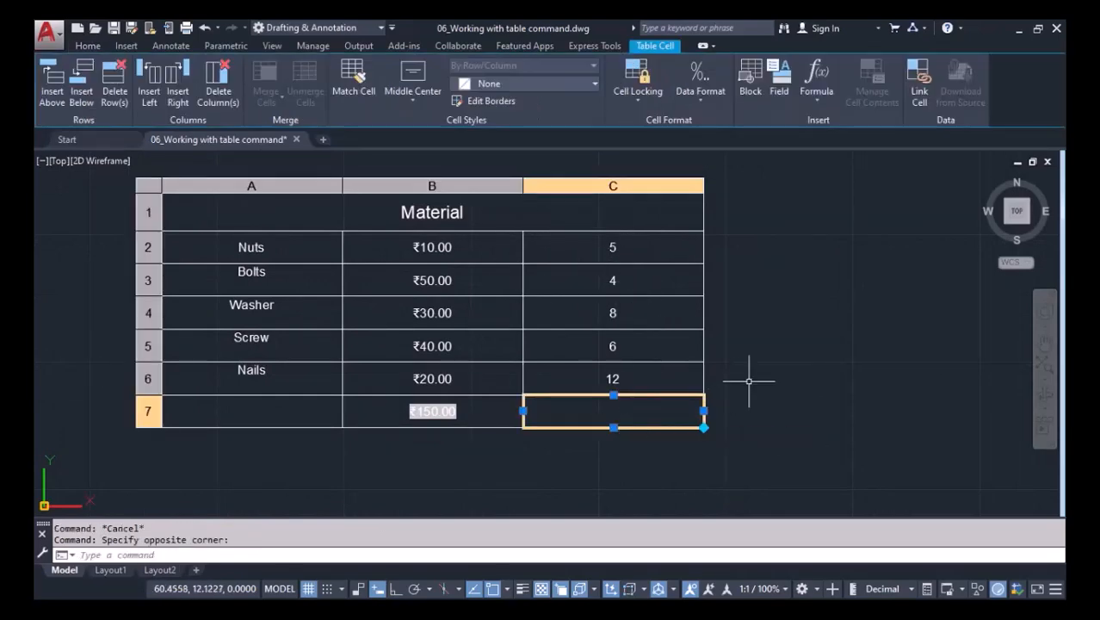
{"action": "left_click_drag", "start_coordinate": [583, 237], "coordinate": [647, 383]}
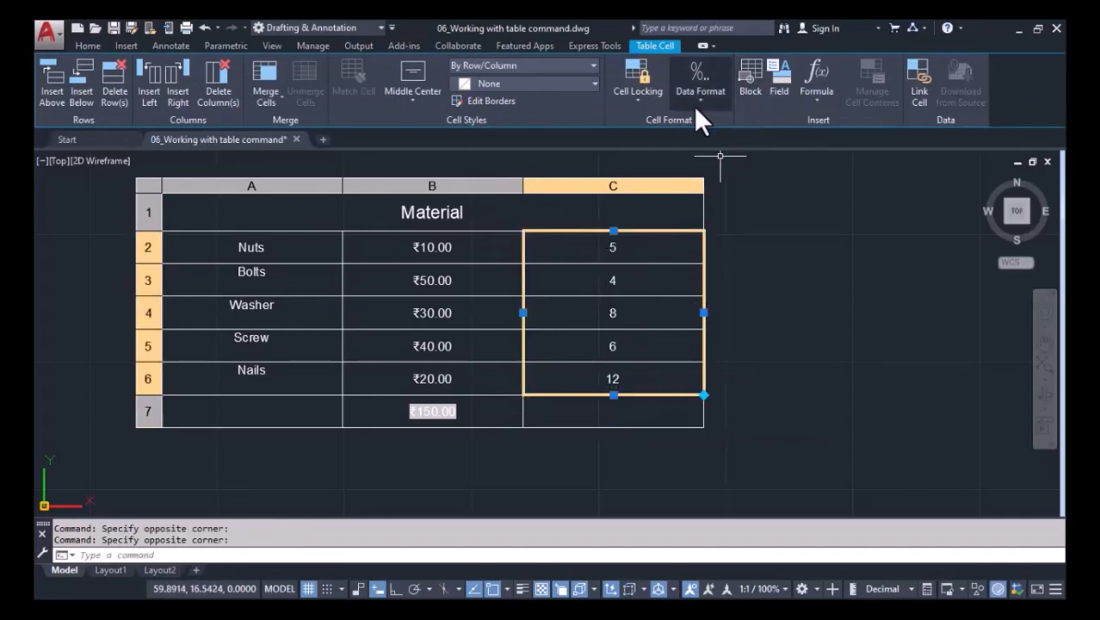
{"action": "left_click", "coordinate": [807, 102]}
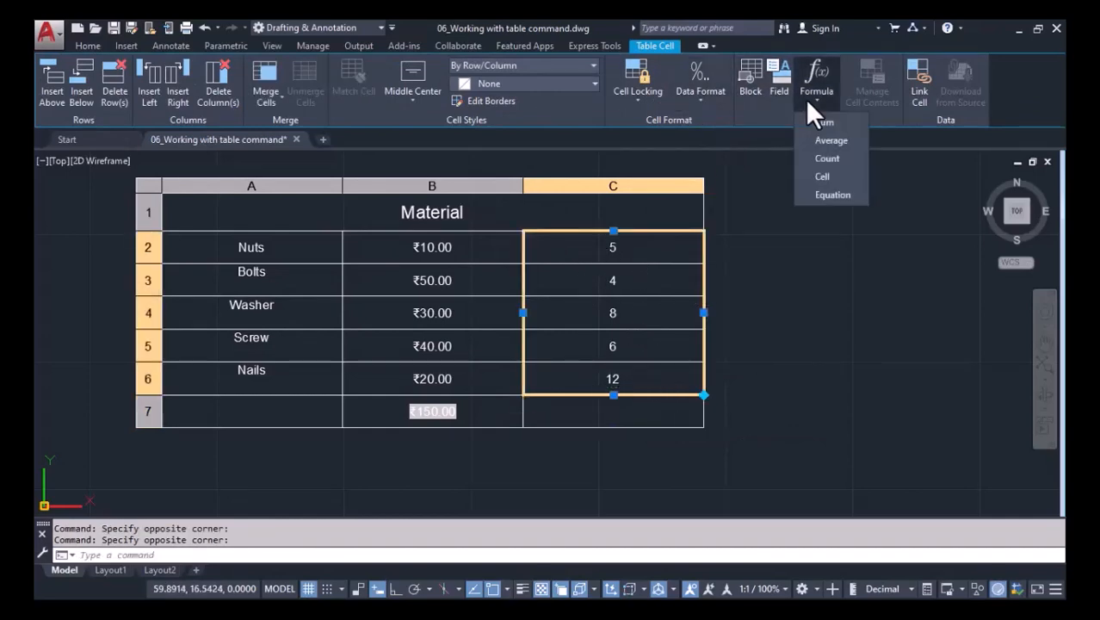
{"action": "left_click", "coordinate": [830, 142]}
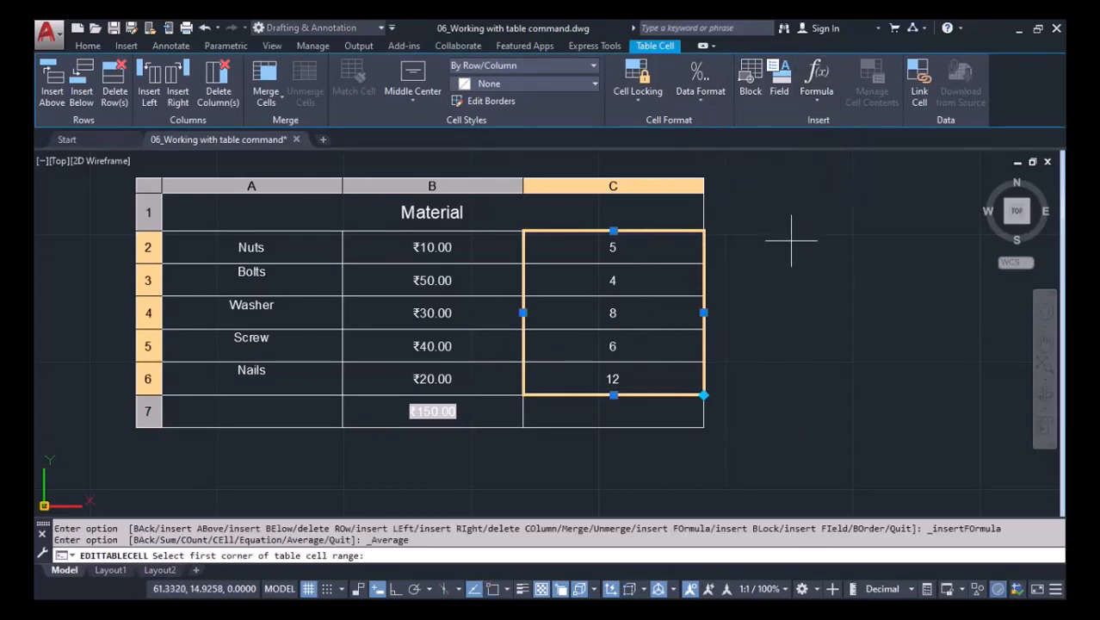
{"action": "key", "text": "Escape"}
{"action": "key", "text": "Escape"}
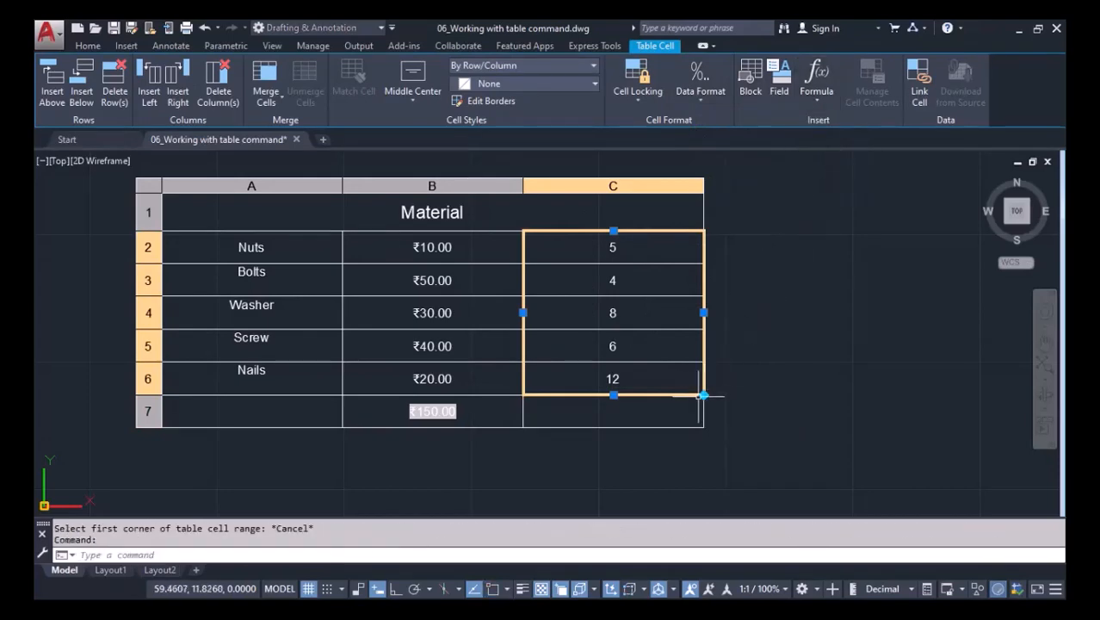
Insert the formula =Average(C2:C6) in cell C7 and close the cell editor
{"action": "left_click", "coordinate": [652, 405]}
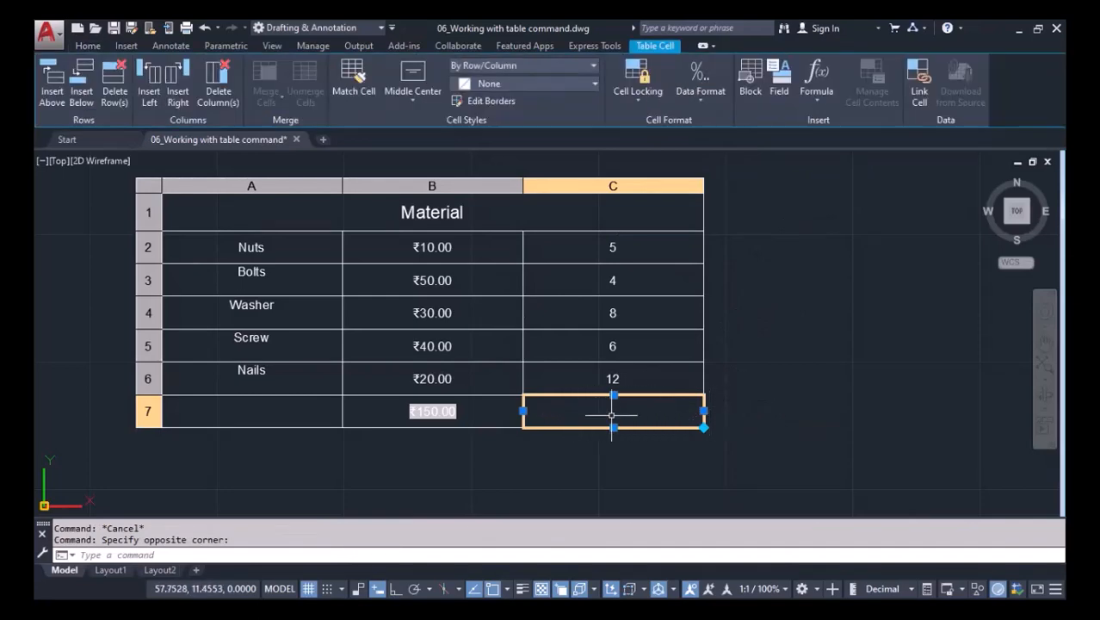
{"action": "left_click", "coordinate": [816, 97]}
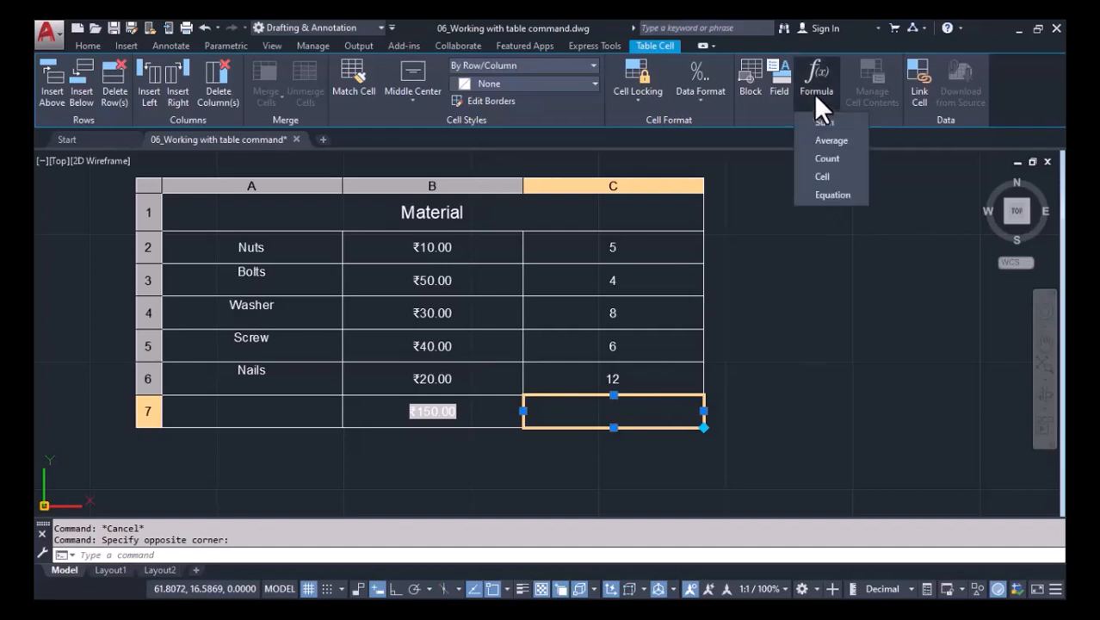
{"action": "left_click", "coordinate": [822, 141]}
{"action": "left_click", "coordinate": [583, 232]}
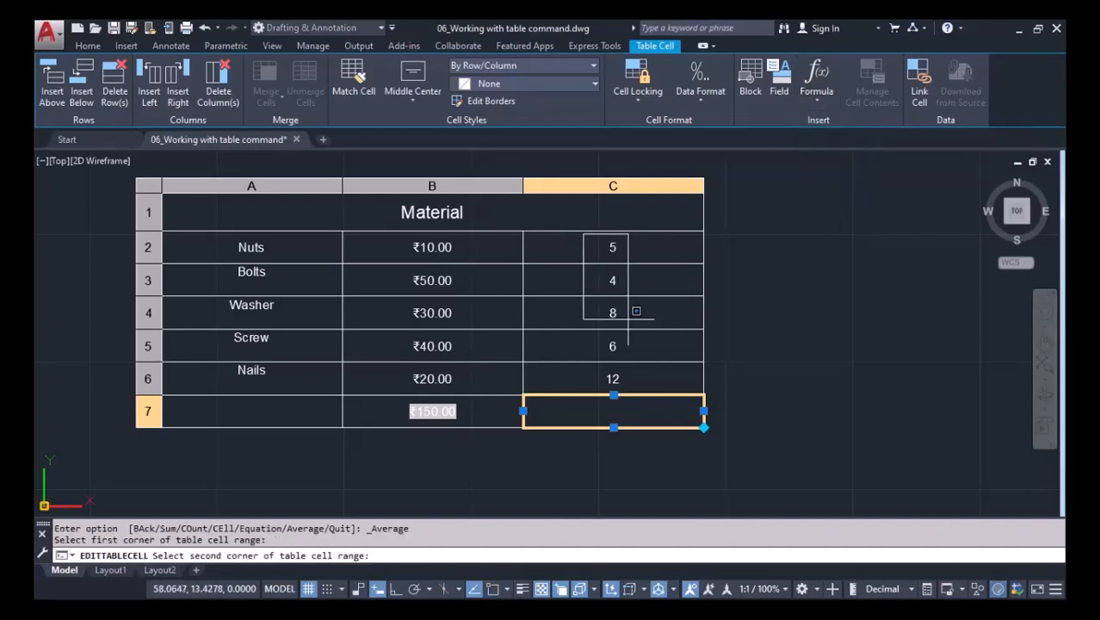
{"action": "left_click", "coordinate": [649, 387]}
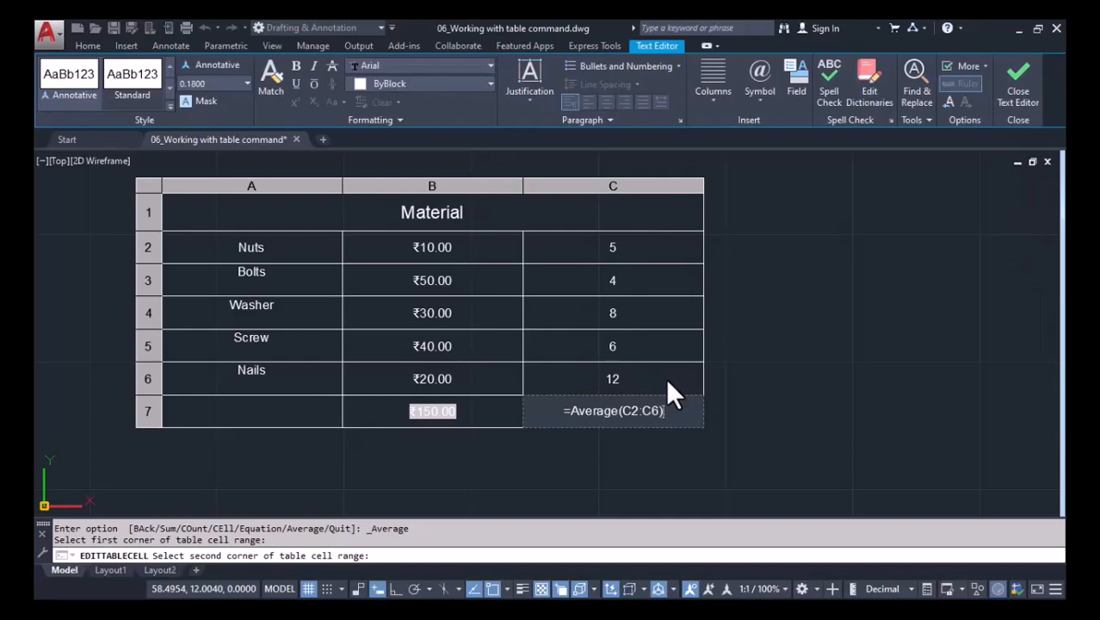
{"action": "left_click", "coordinate": [713, 383]}
{"action": "scroll", "coordinate": [638, 404], "scroll_direction": "up", "scroll_amount": 2}
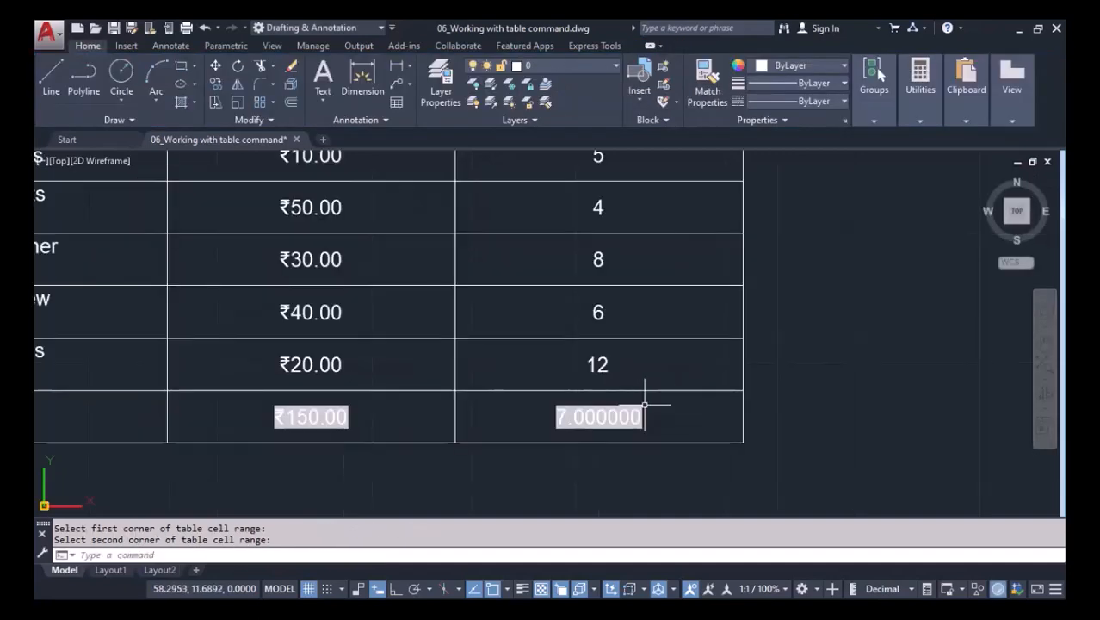
Insert a Count formula in cell A7 that covers the item names in A2 to A6, and close the cell editor
{"action": "key", "text": "Escape"}
{"action": "scroll", "coordinate": [830, 375], "scroll_direction": "down", "scroll_amount": 2}
{"action": "middle_click_drag", "start_coordinate": [818, 378], "coordinate": [743, 370]}
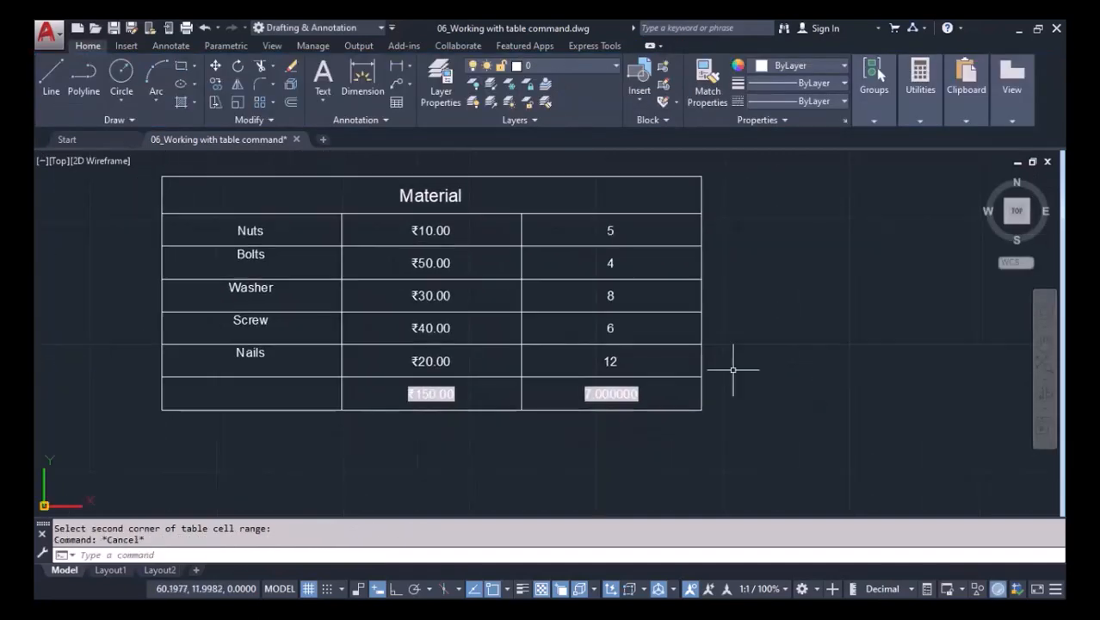
{"action": "middle_click_drag", "start_coordinate": [761, 323], "coordinate": [740, 333]}
{"action": "middle_click_drag", "start_coordinate": [335, 298], "coordinate": [430, 303]}
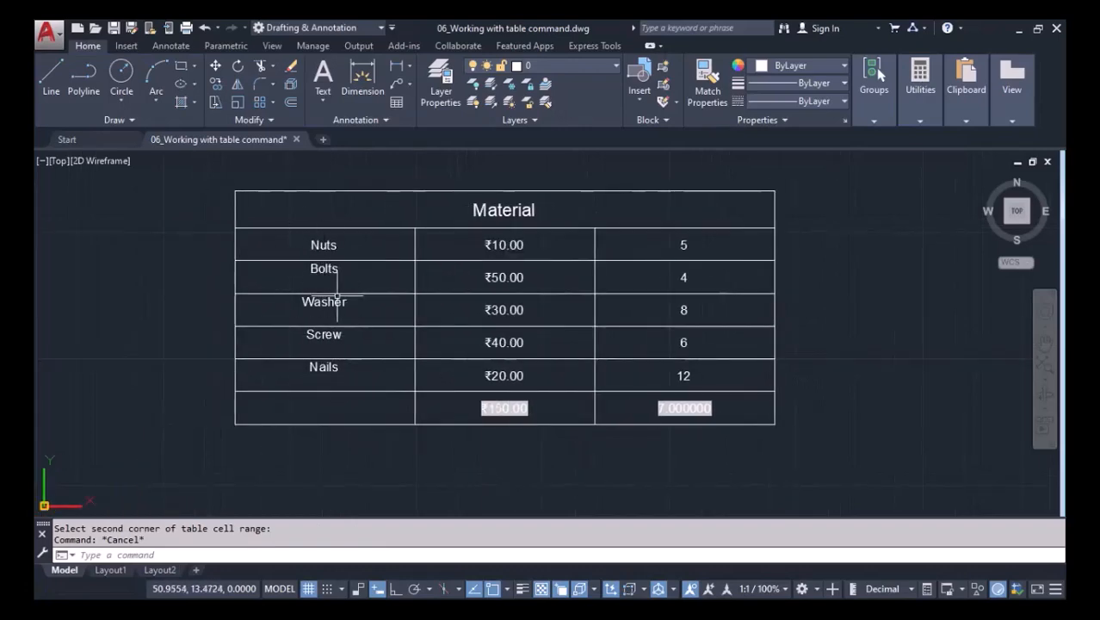
{"action": "left_click", "coordinate": [327, 408]}
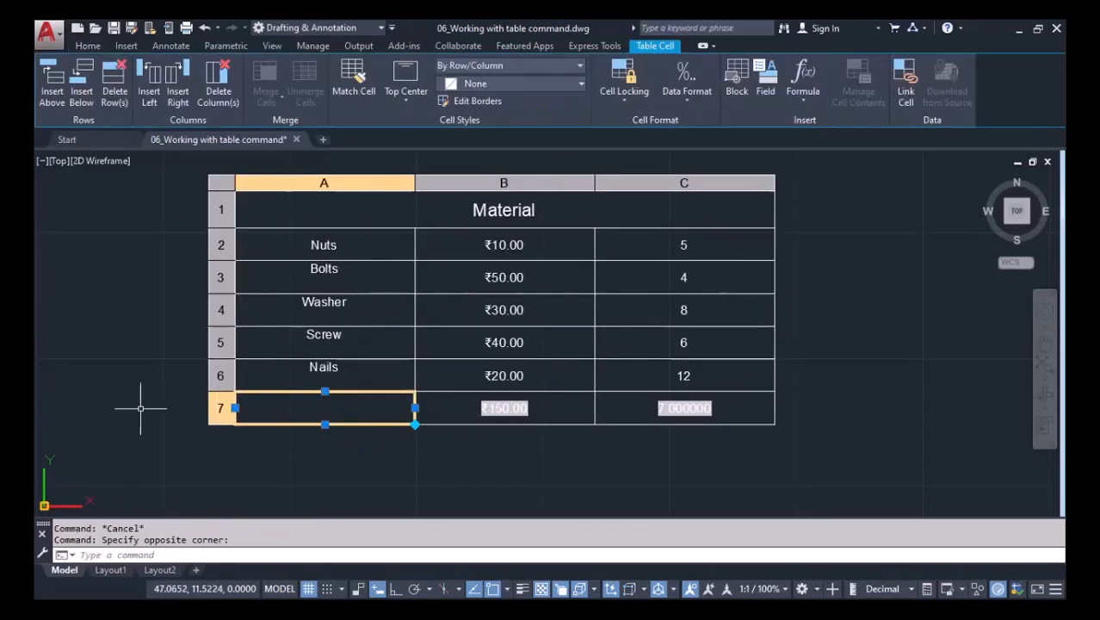
{"action": "left_click", "coordinate": [793, 101]}
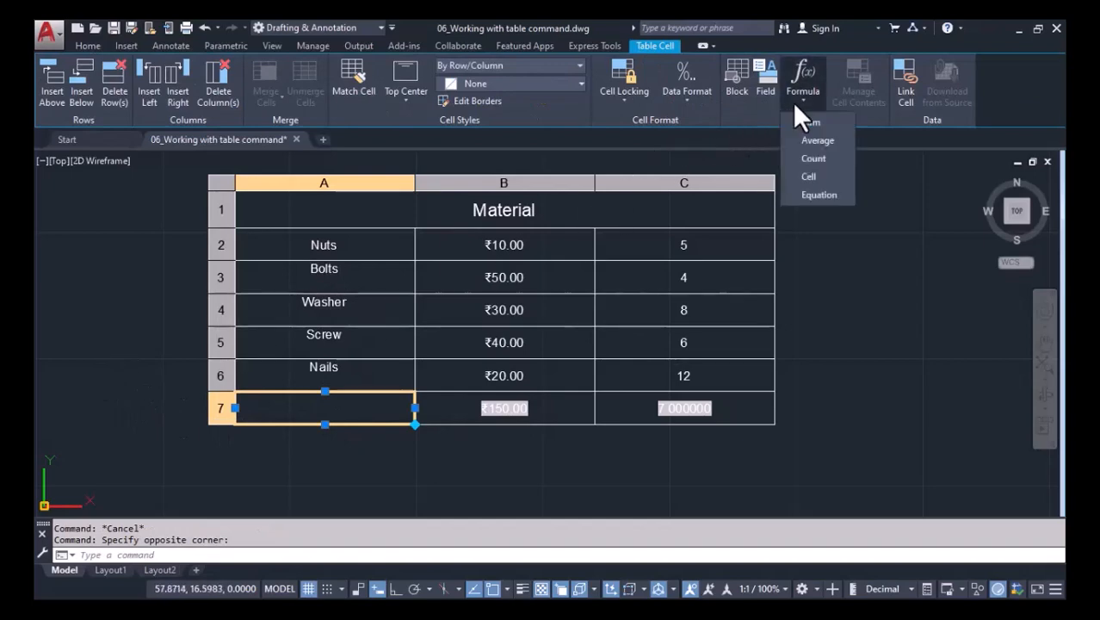
{"action": "left_click", "coordinate": [812, 160]}
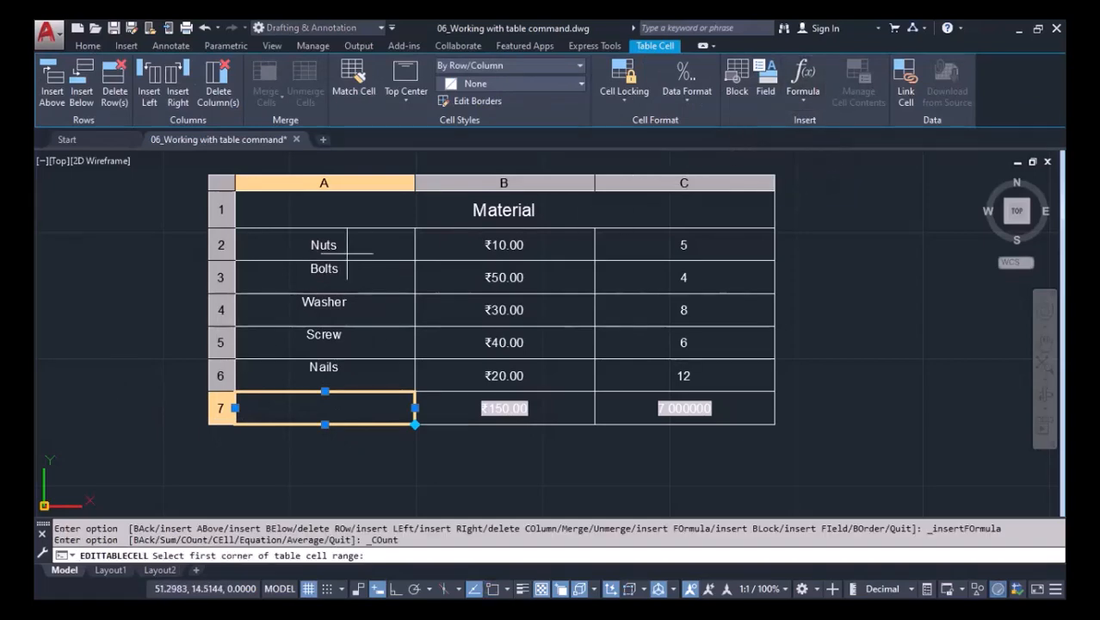
{"action": "left_click", "coordinate": [274, 232]}
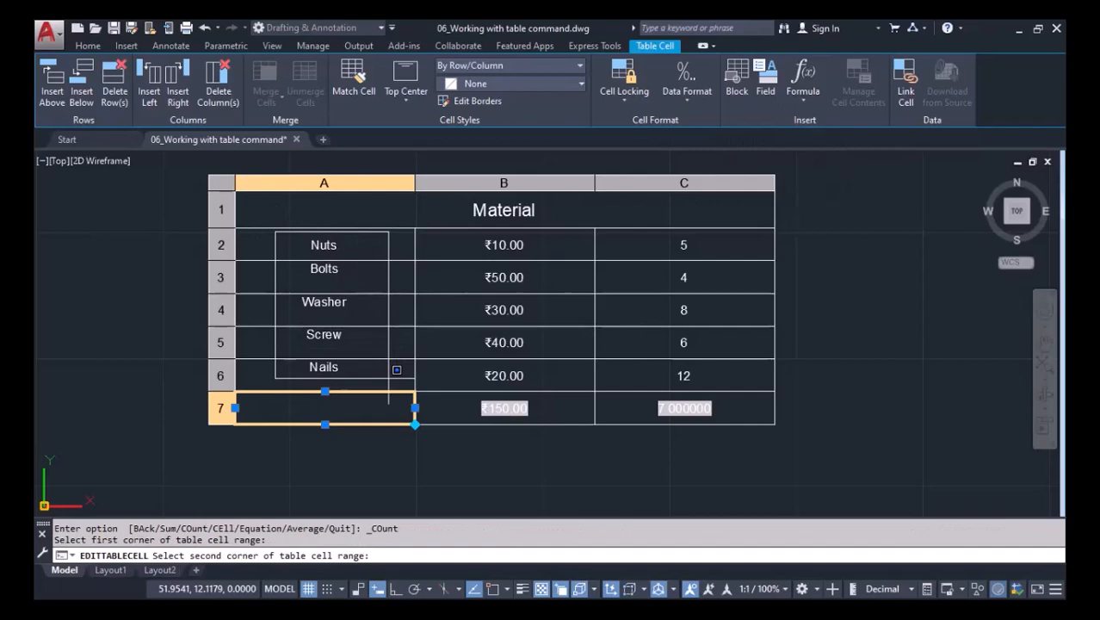
{"action": "left_click", "coordinate": [388, 379]}
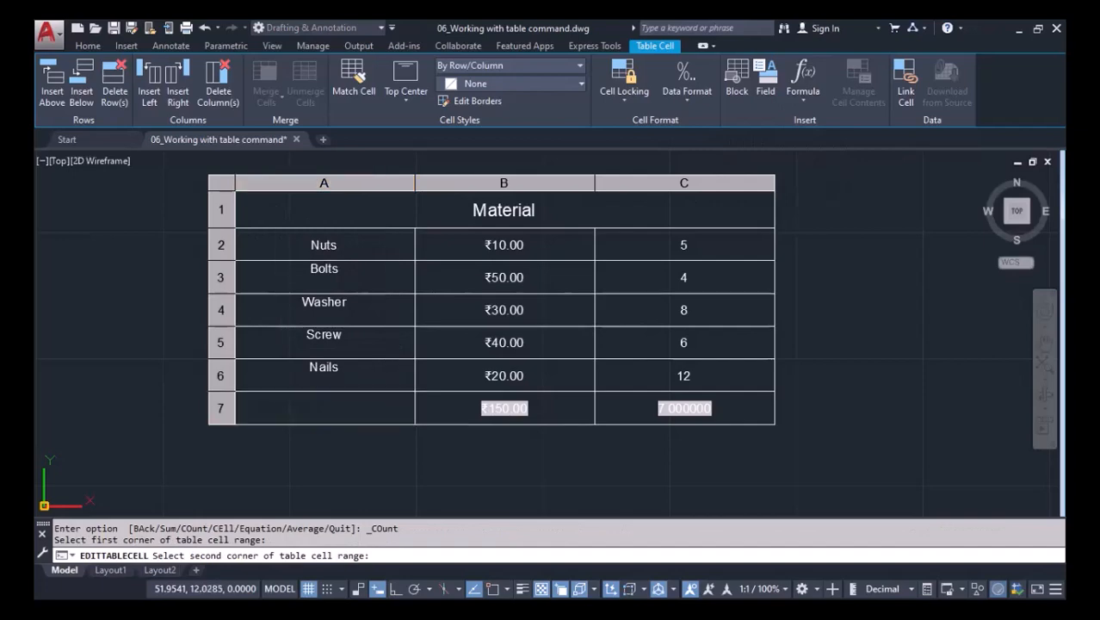
{"action": "key", "text": "Return"}
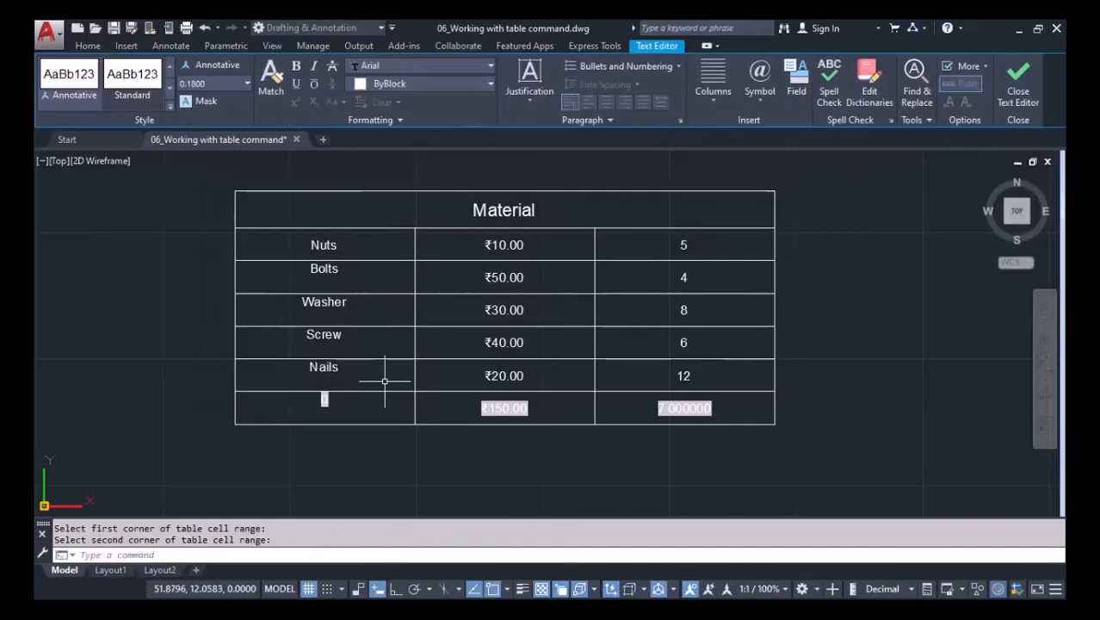
{"action": "scroll", "coordinate": [320, 411], "scroll_direction": "up", "scroll_amount": 2}
{"action": "scroll", "coordinate": [343, 359], "scroll_direction": "down", "scroll_amount": 2}
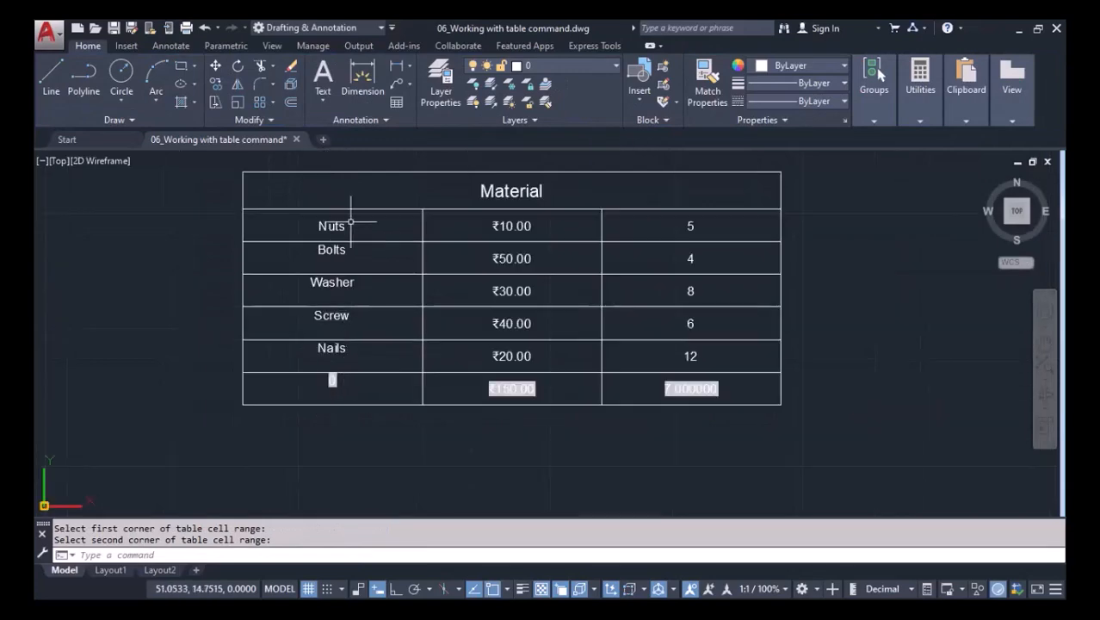
{"action": "scroll", "coordinate": [364, 394], "scroll_direction": "up", "scroll_amount": 2}
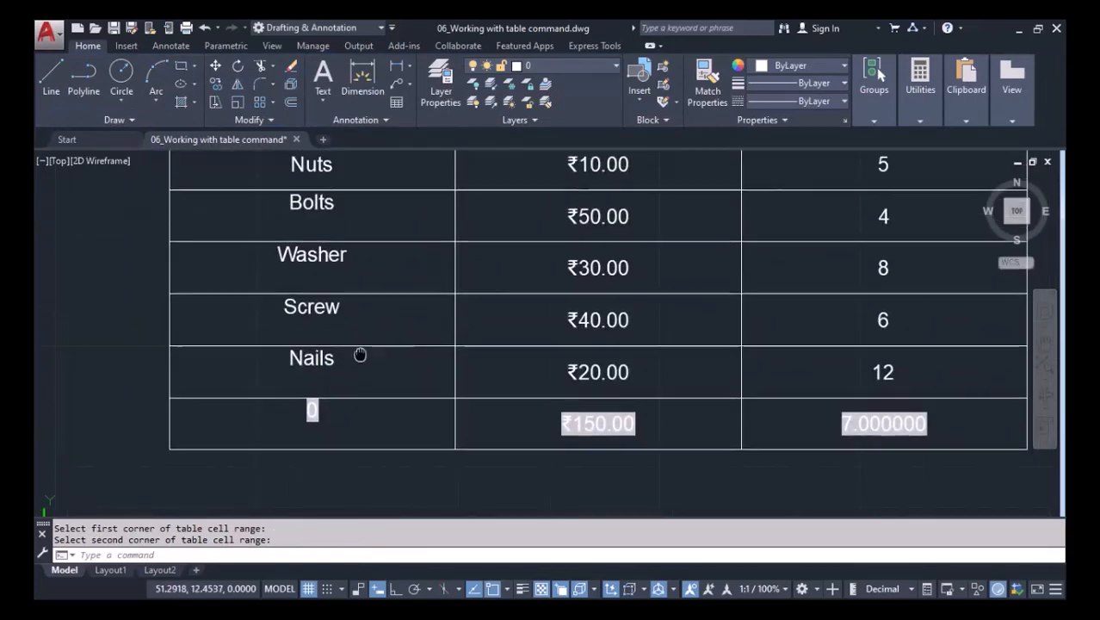
{"action": "middle_click_drag", "start_coordinate": [346, 269], "coordinate": [347, 299]}
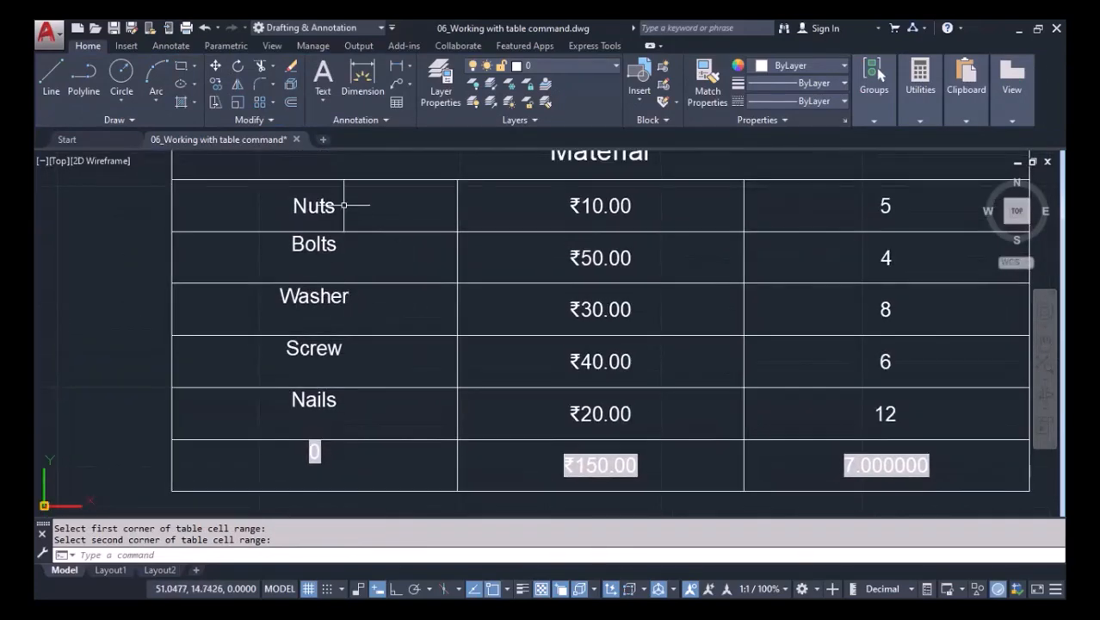
{"action": "key", "text": "Escape"}
{"action": "scroll", "coordinate": [345, 422], "scroll_direction": "down", "scroll_amount": 2}
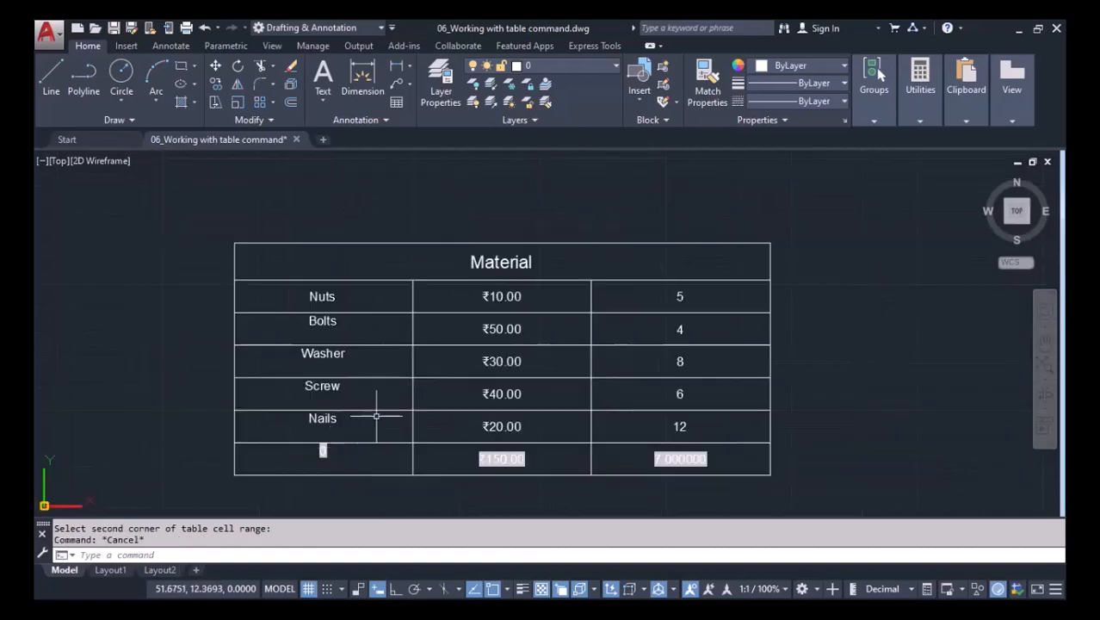
Insert a new row below row 7 of the Material table and deselect the cell
{"action": "middle_click_drag", "start_coordinate": [375, 418], "coordinate": [395, 317]}
{"action": "mouse_move", "coordinate": [418, 385]}
{"action": "middle_mouse_down"}
{"action": "mouse_move", "coordinate": [429, 329]}
{"action": "mouse_move", "coordinate": [409, 392]}
{"action": "middle_mouse_up"}
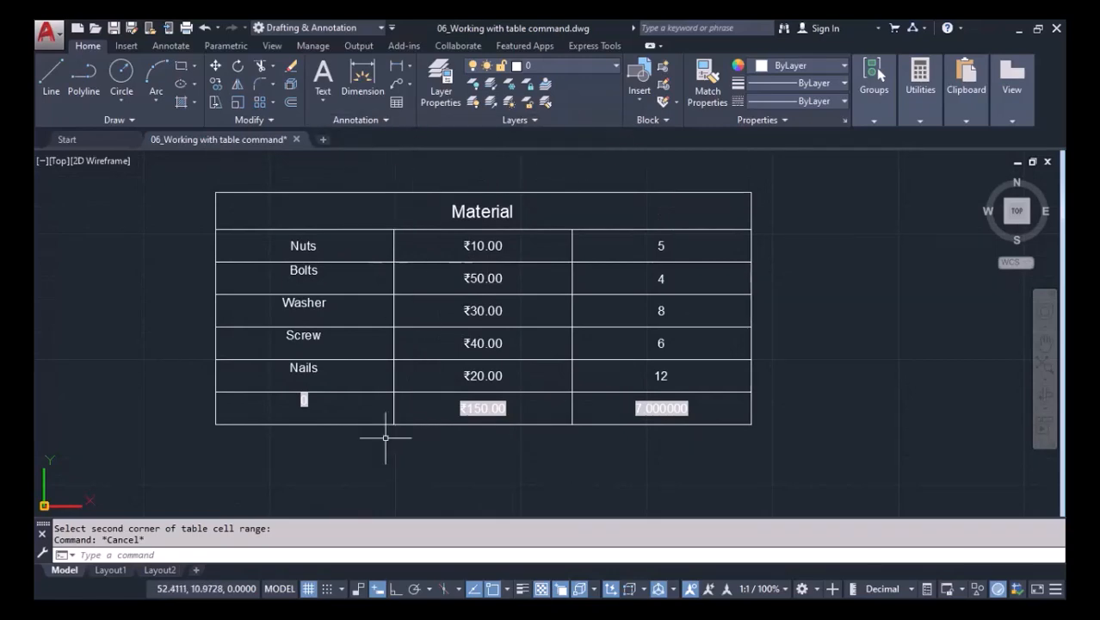
{"action": "left_click", "coordinate": [234, 403]}
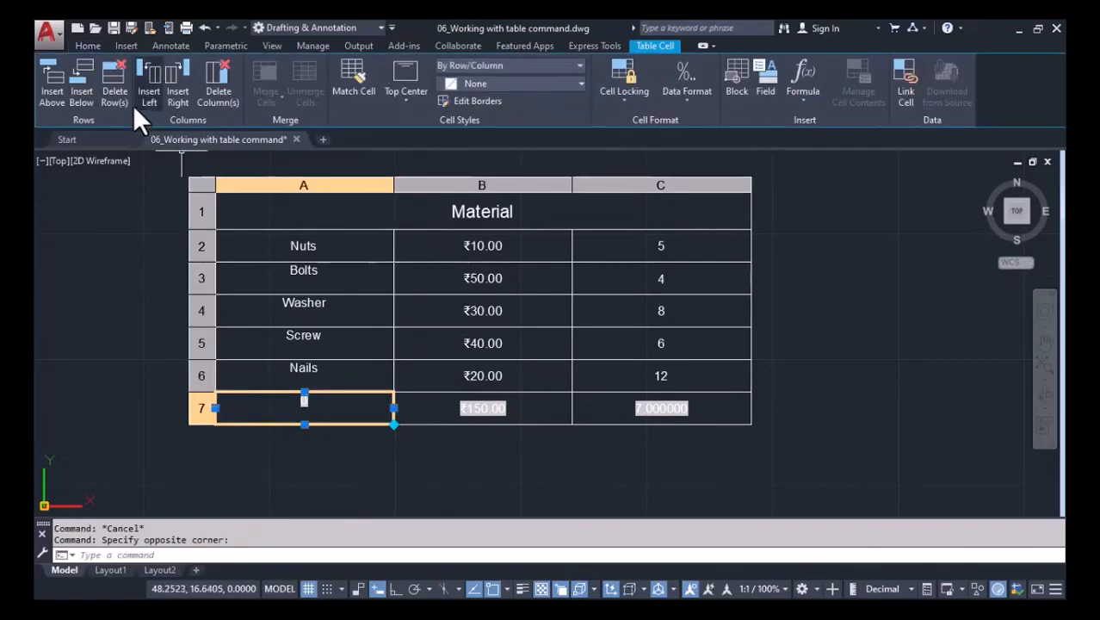
{"action": "left_click", "coordinate": [80, 93]}
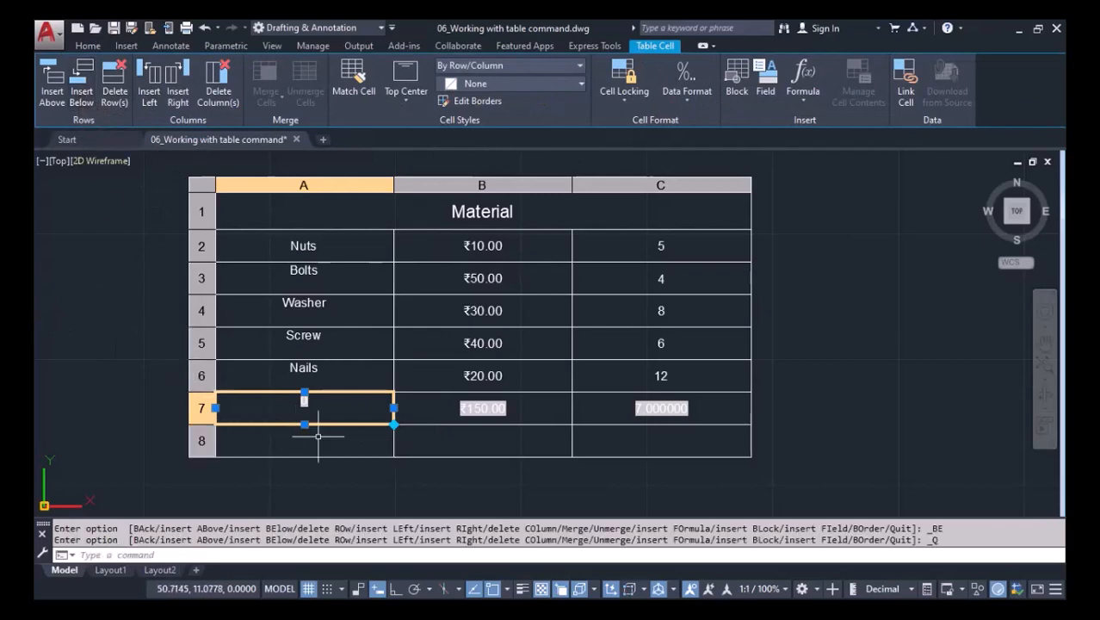
{"action": "key", "text": "Escape"}
Insert the formula =Count(B2:B6) in cell B8 and close the cell editor
{"action": "left_click", "coordinate": [468, 453]}
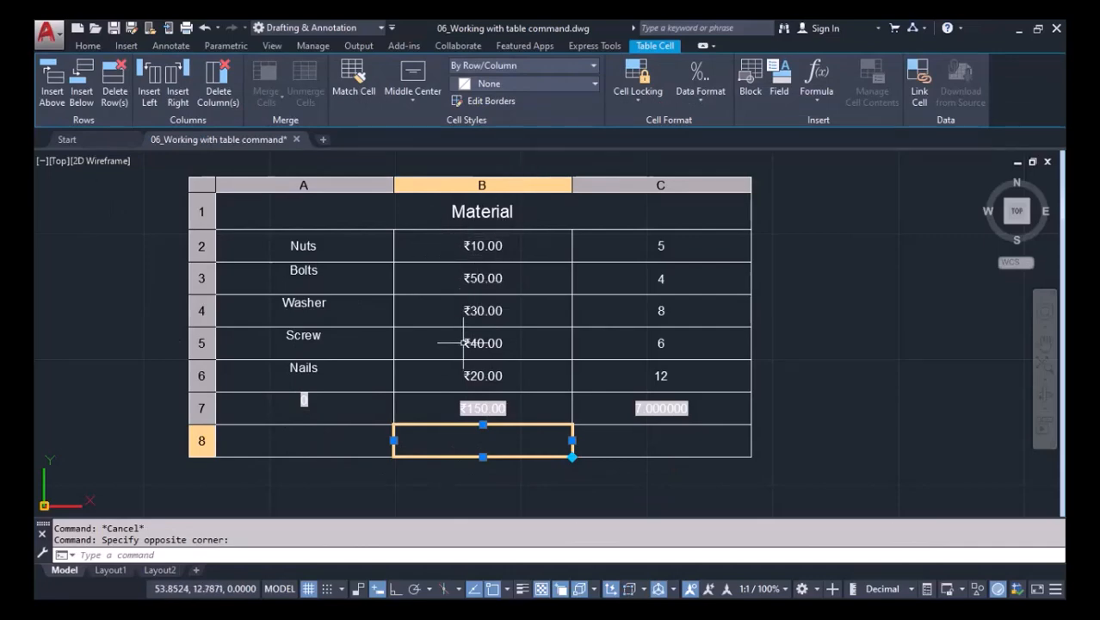
{"action": "left_click", "coordinate": [812, 97]}
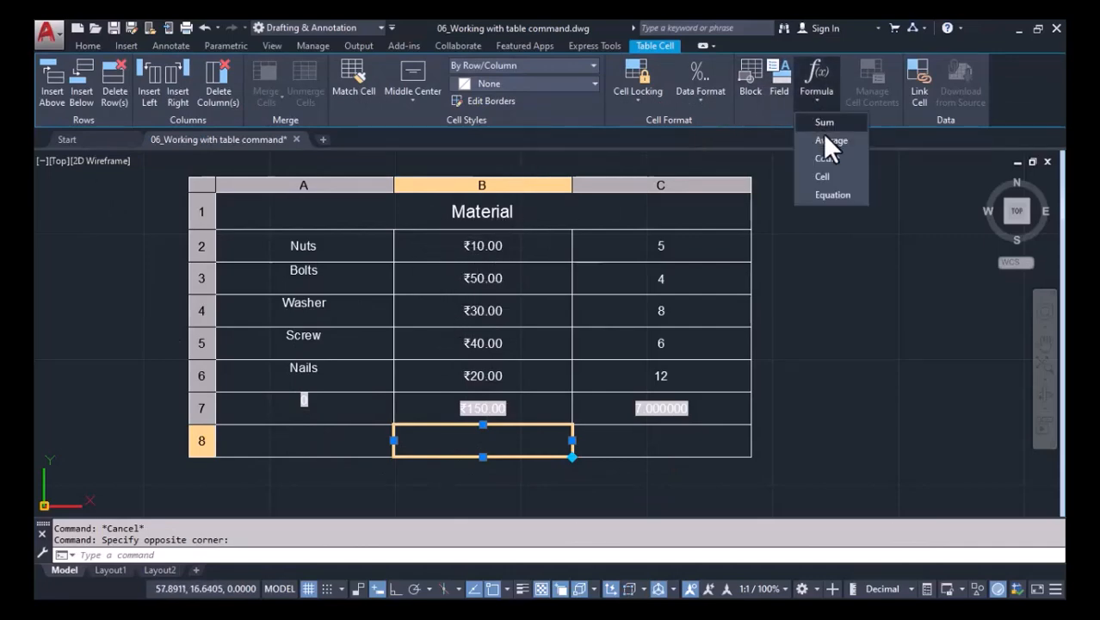
{"action": "left_click", "coordinate": [822, 157]}
{"action": "left_click", "coordinate": [444, 233]}
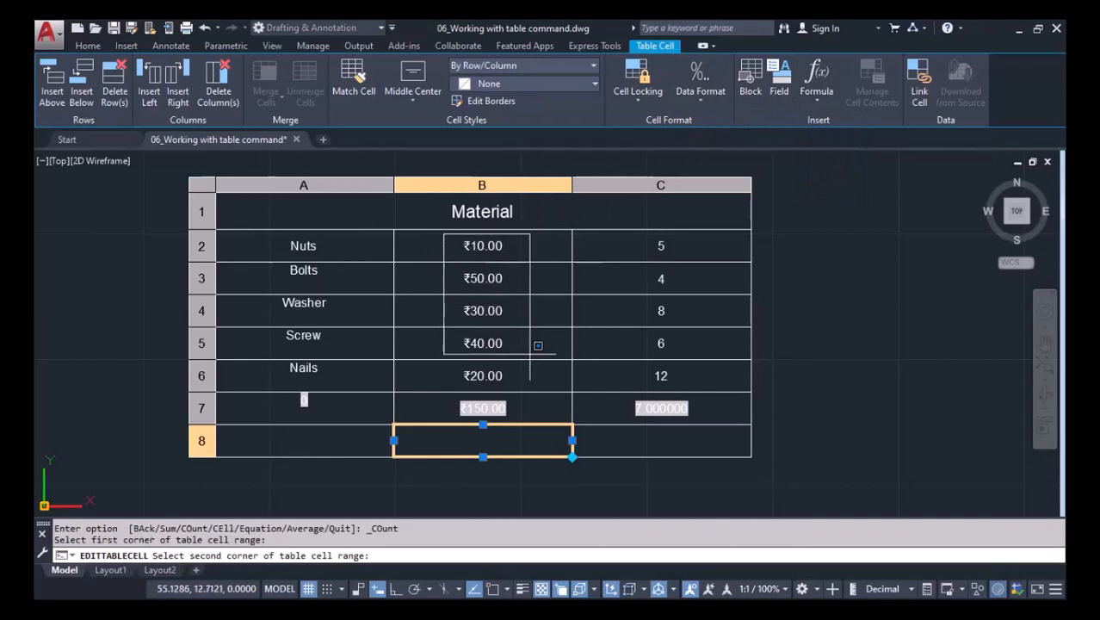
{"action": "left_click", "coordinate": [542, 384]}
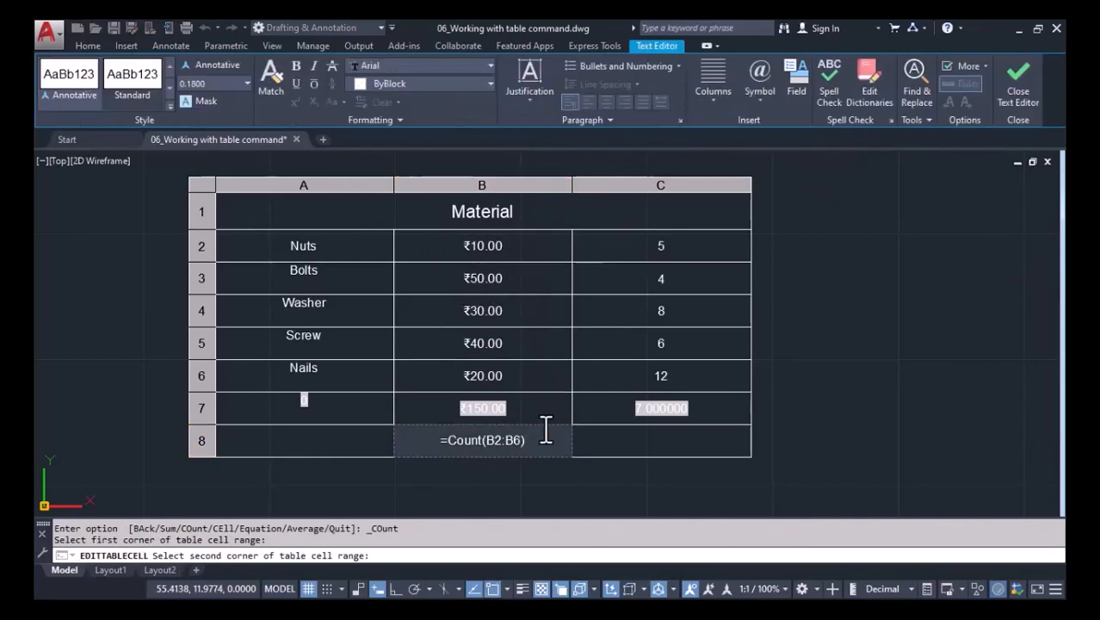
{"action": "key", "text": "Return"}
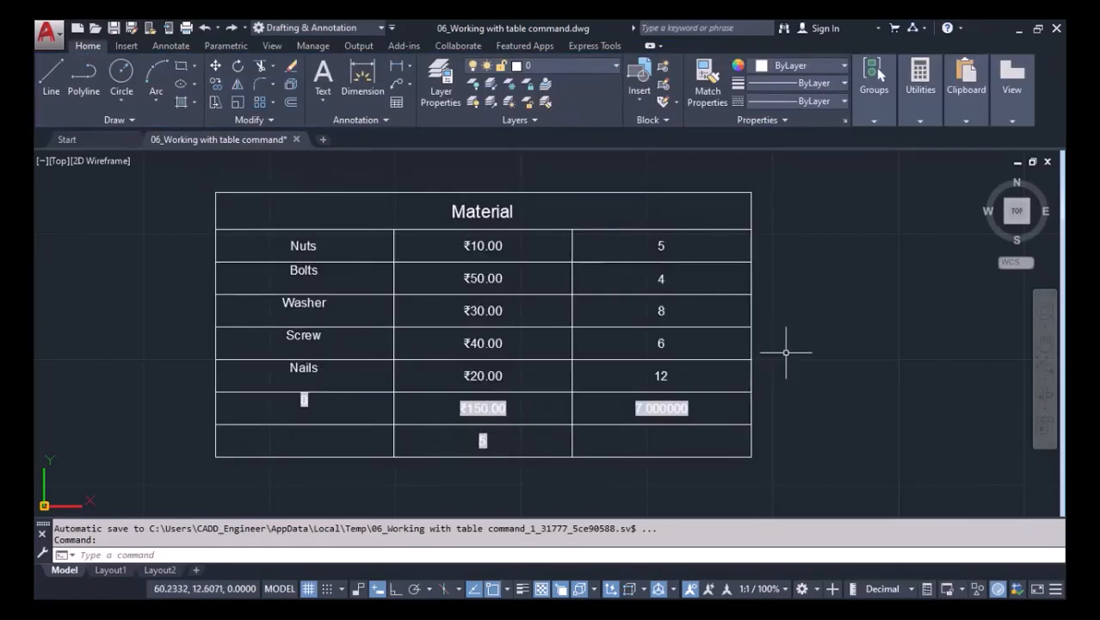
{"action": "key", "text": "Escape"}
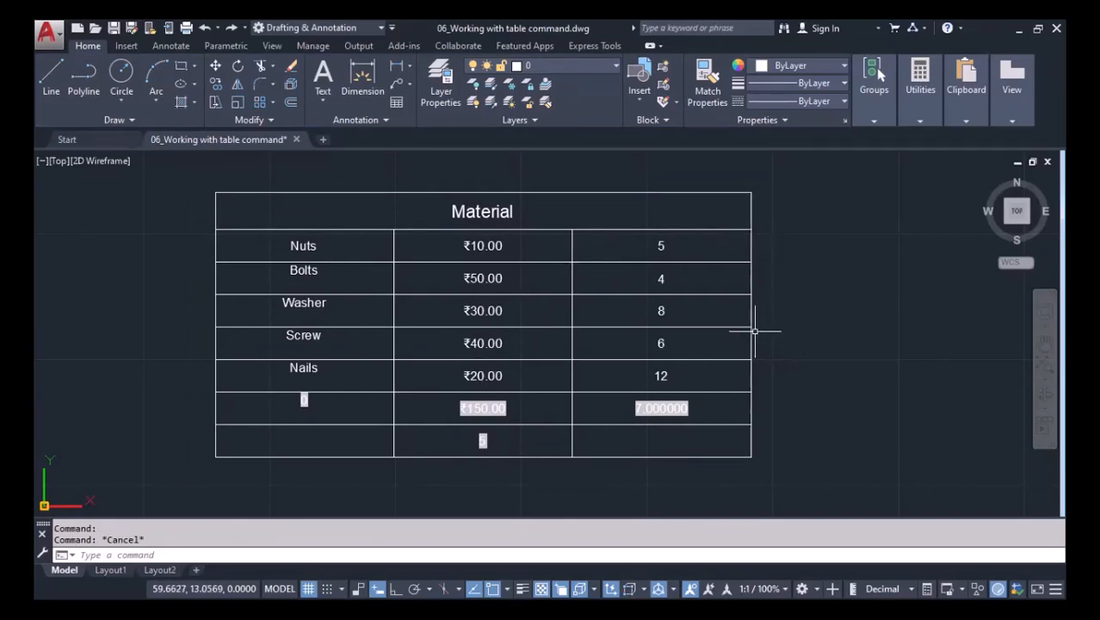
{"action": "middle_click_drag", "start_coordinate": [439, 422], "coordinate": [441, 394]}
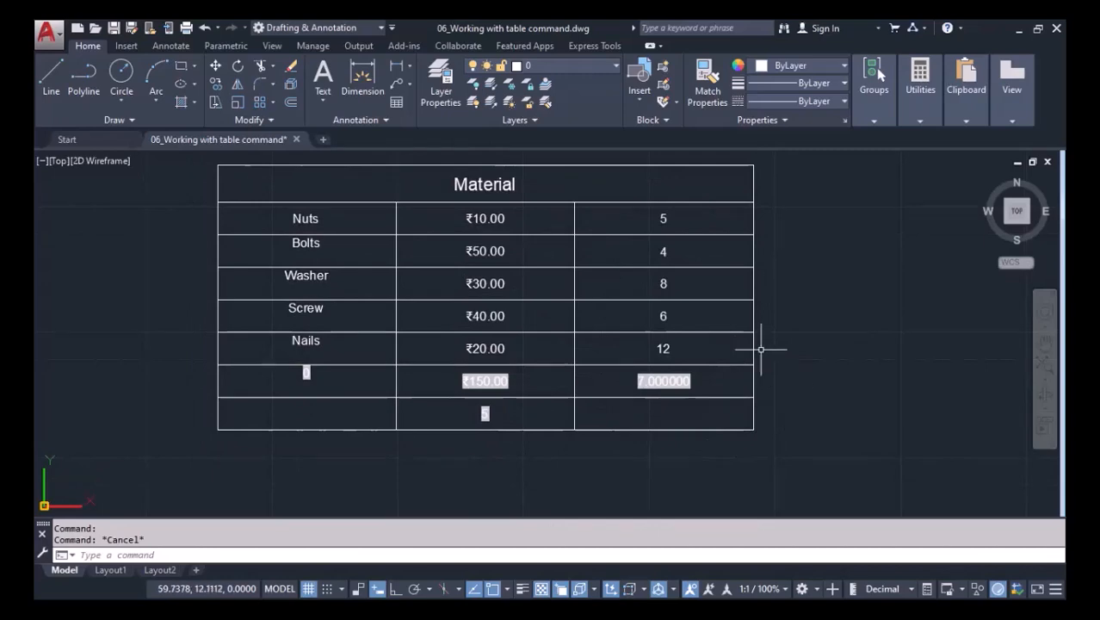
{"action": "middle_click_drag", "start_coordinate": [685, 365], "coordinate": [669, 374]}
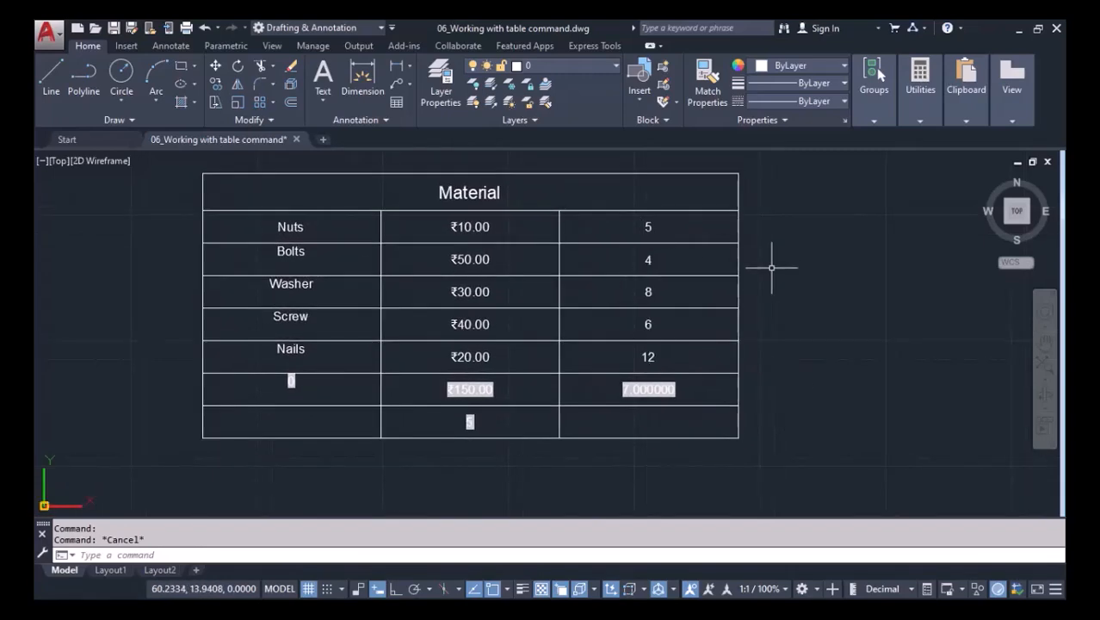
{"action": "left_click", "coordinate": [650, 414]}
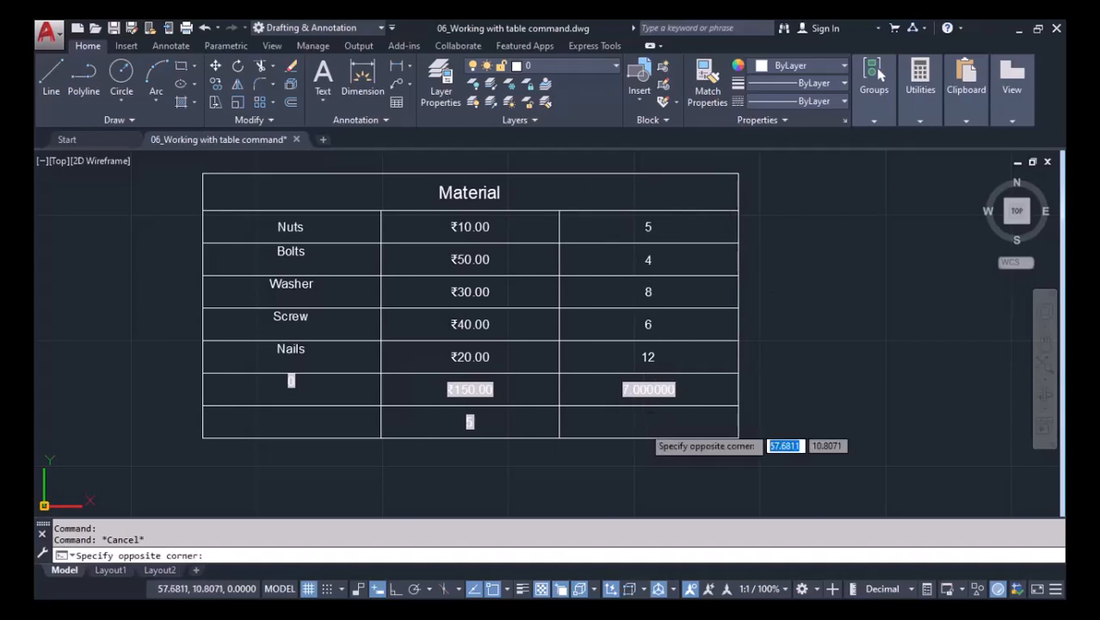
{"action": "left_click", "coordinate": [650, 430]}
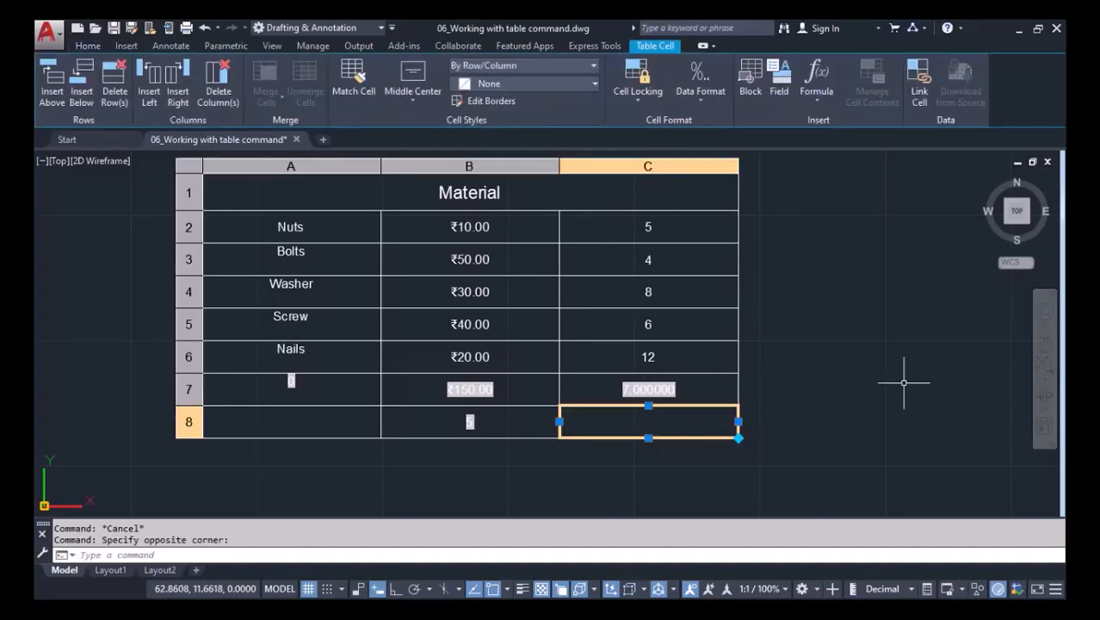
{"action": "left_click", "coordinate": [817, 99]}
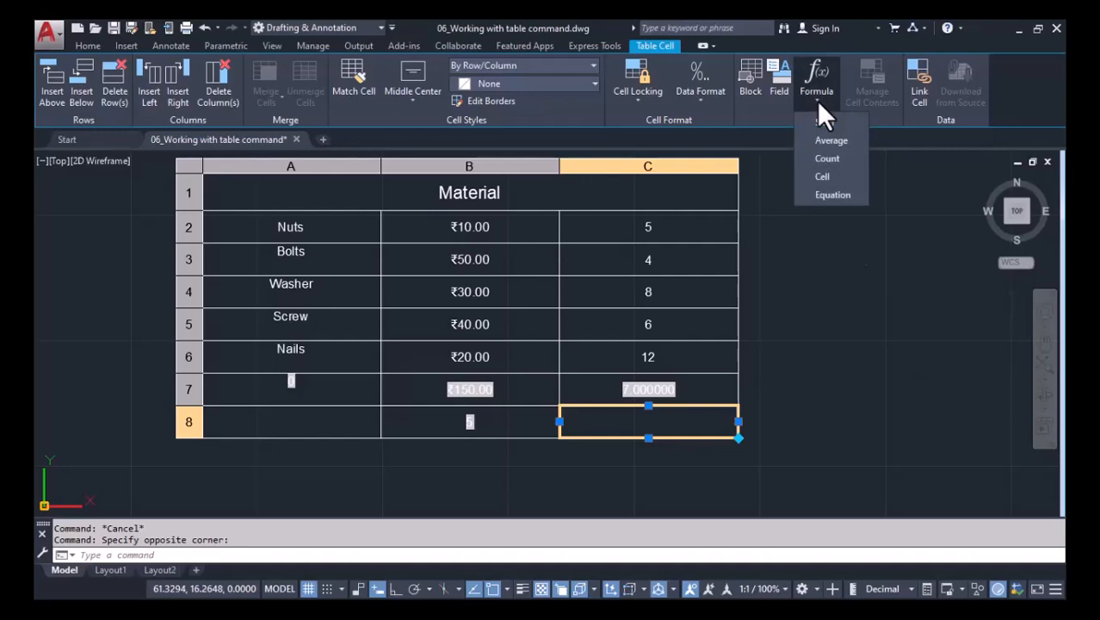
{"action": "left_click", "coordinate": [823, 194]}
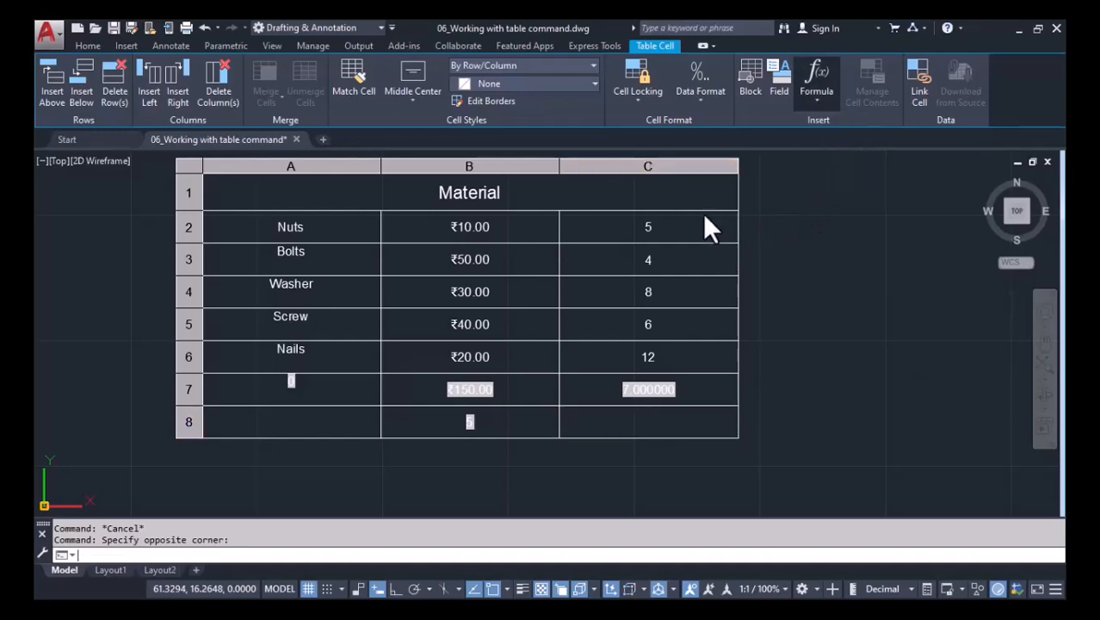
{"action": "left_click", "coordinate": [602, 217]}
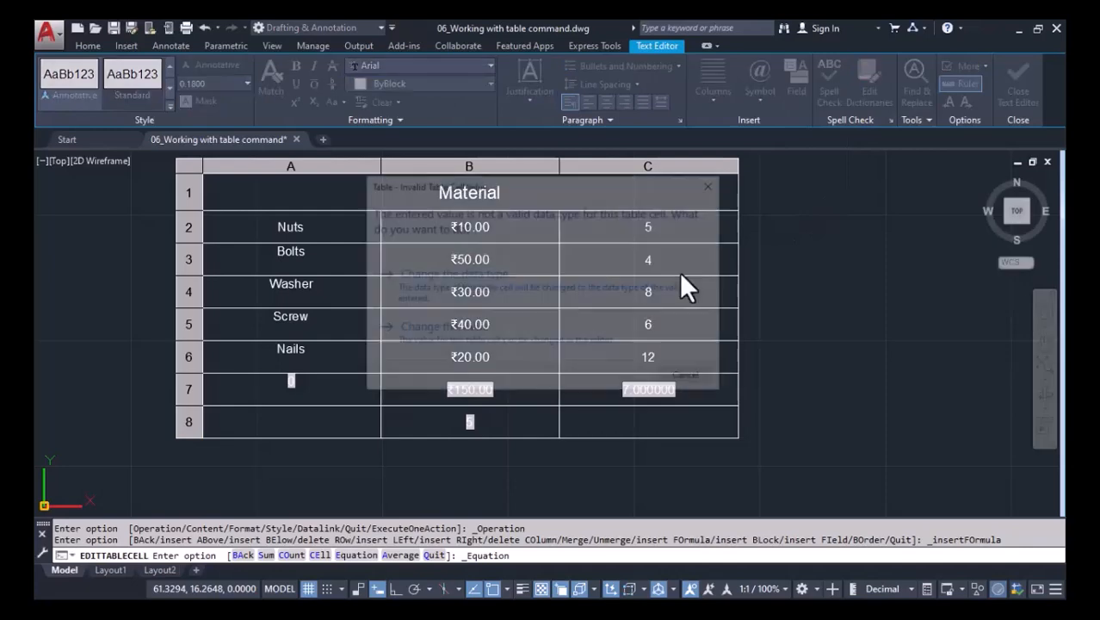
{"action": "left_click", "coordinate": [688, 378]}
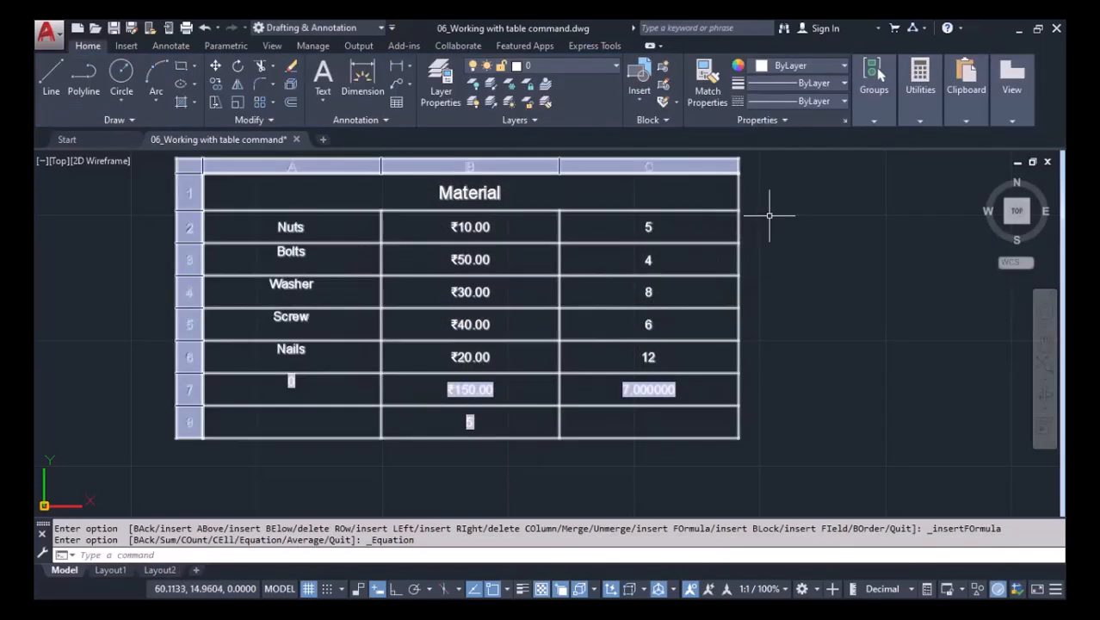
Insert the equation =sum(c2:c6) in cell C8 and close the cell editor
{"action": "left_click", "coordinate": [653, 420]}
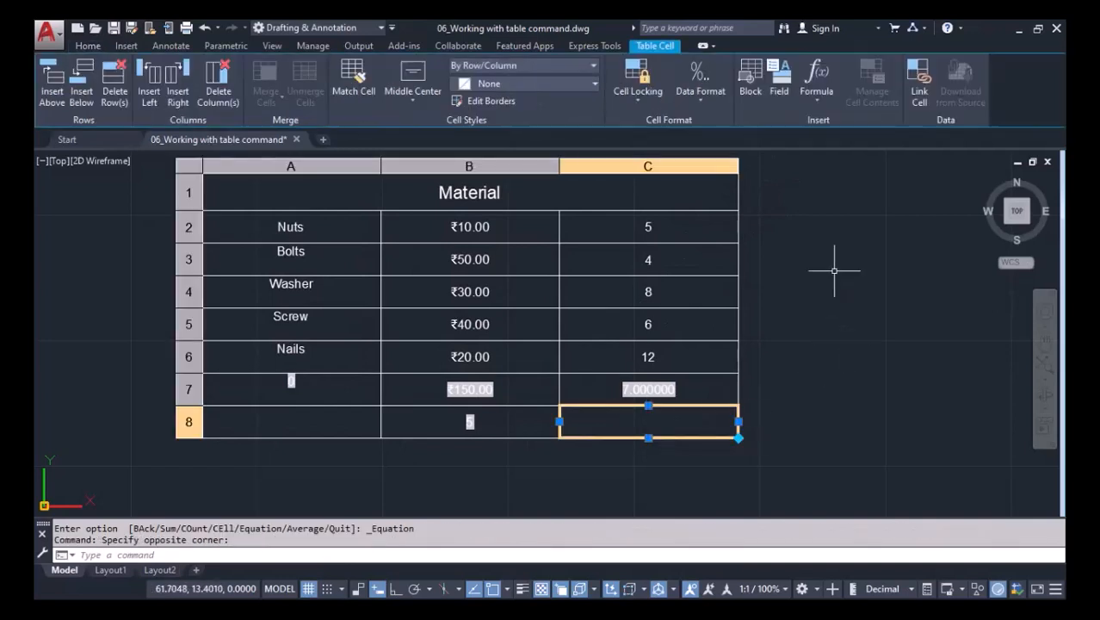
{"action": "left_click", "coordinate": [816, 101]}
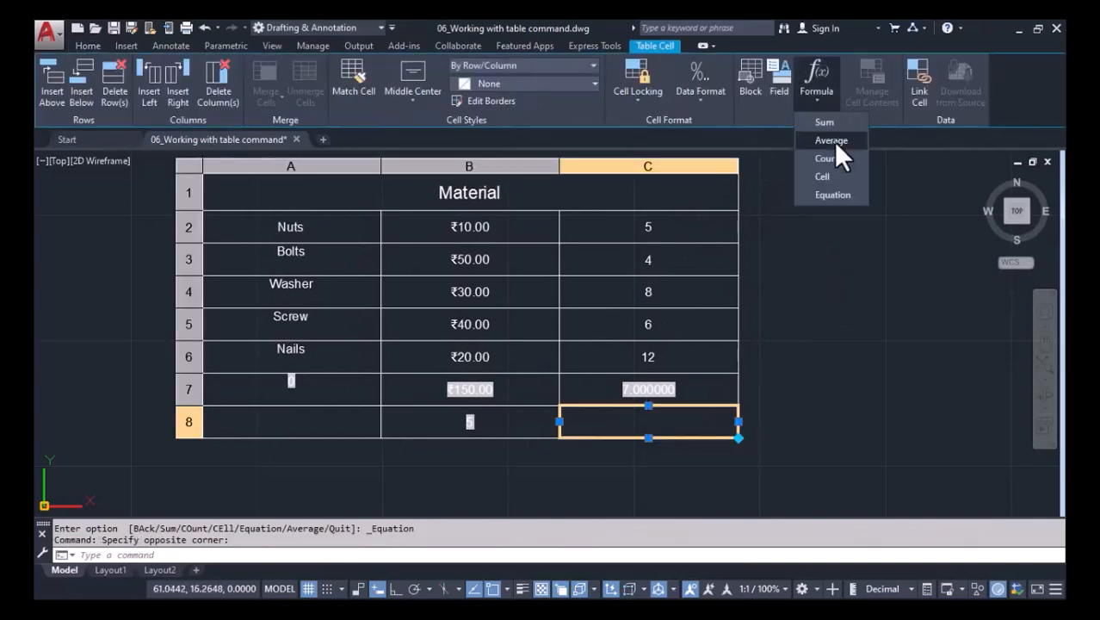
{"action": "left_click", "coordinate": [838, 197]}
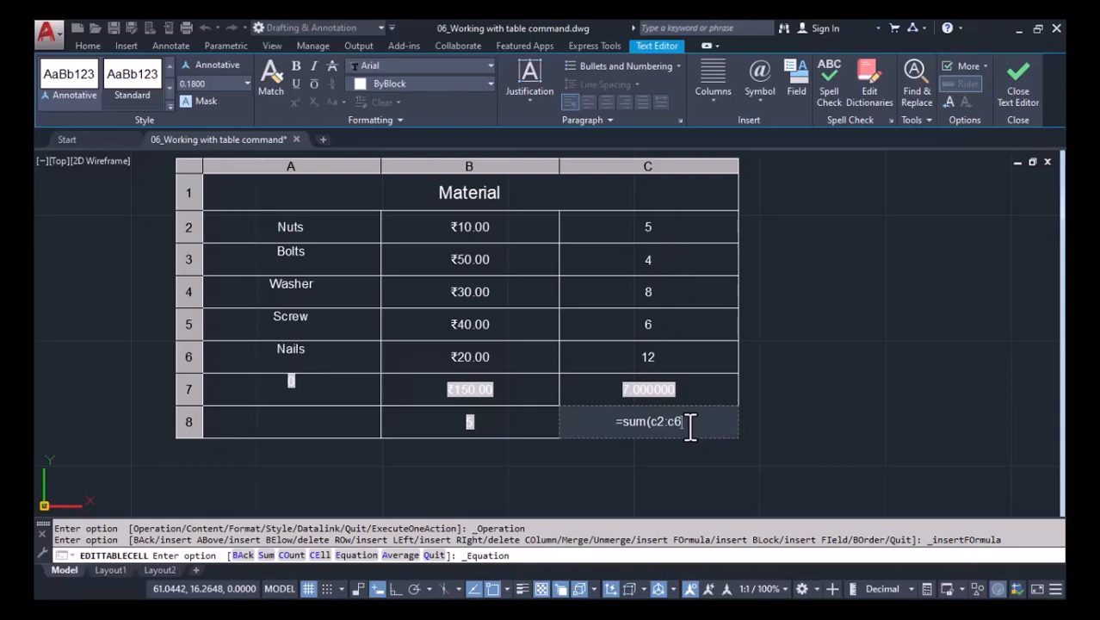
{"action": "type", "text": ")"}
{"action": "key", "text": "Return"}
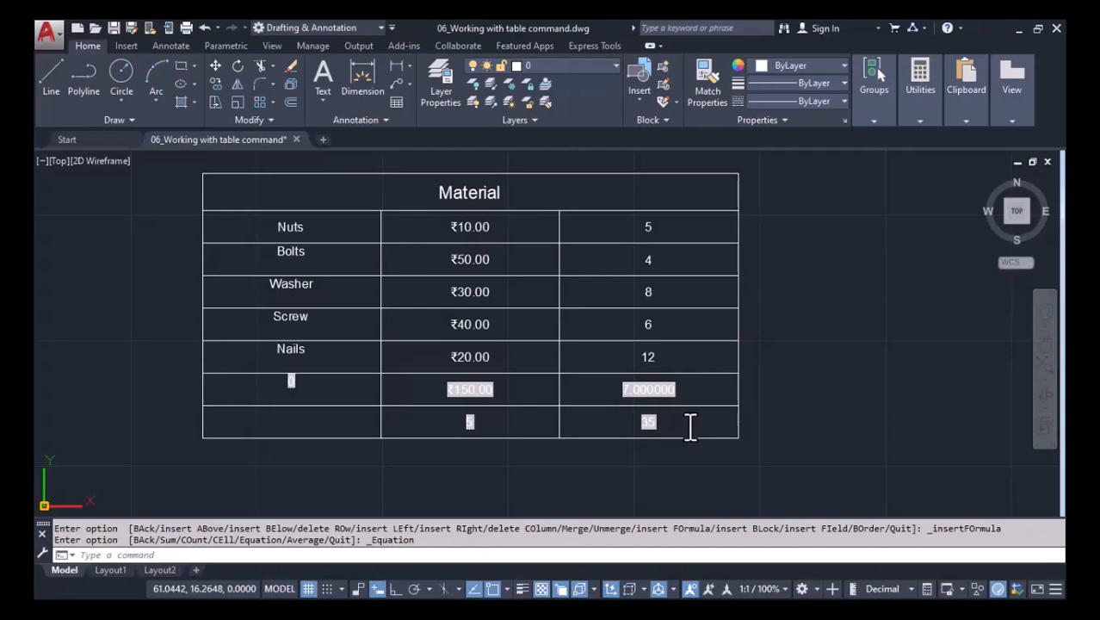
{"action": "key", "text": "Escape"}
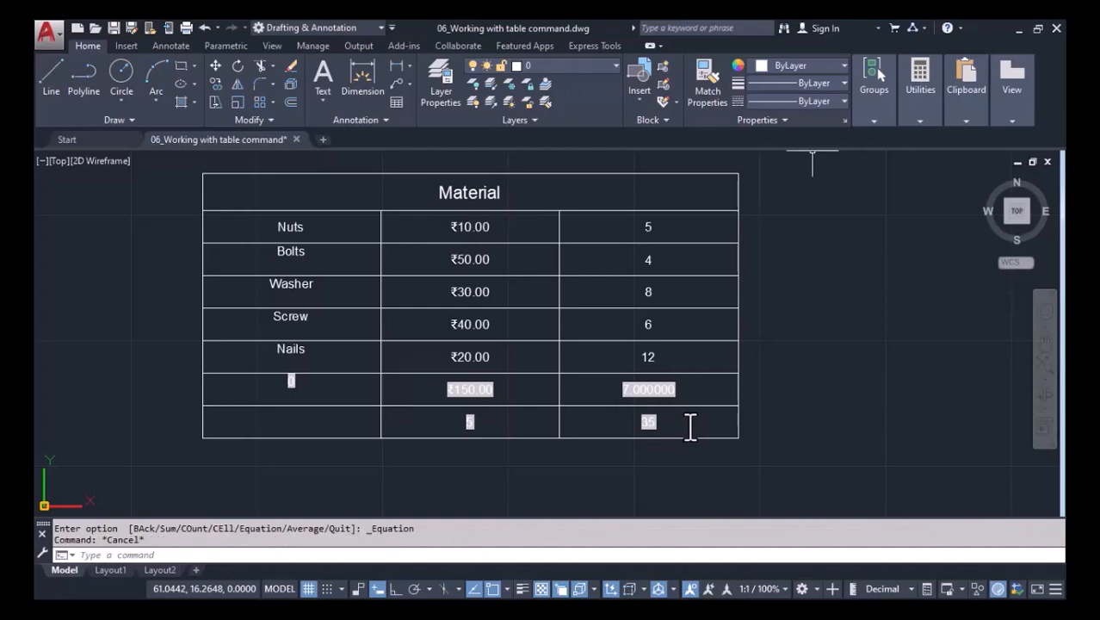
{"action": "middle_click_drag", "start_coordinate": [747, 397], "coordinate": [678, 402]}
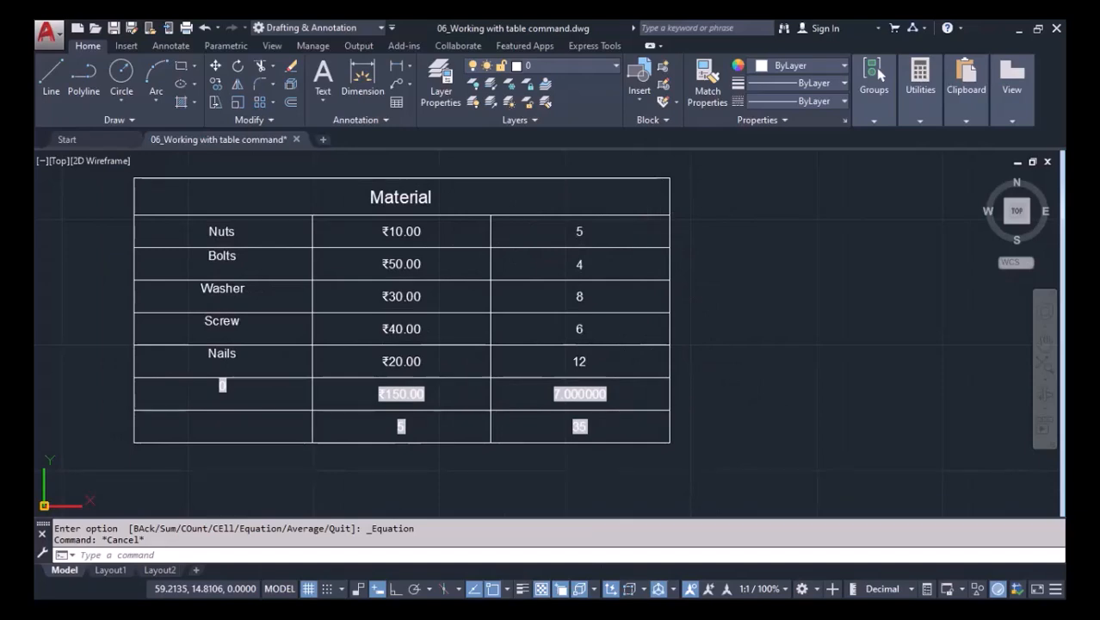
Insert a new column after the quantity column of the Material table and deselect the table
{"action": "left_click", "coordinate": [641, 231]}
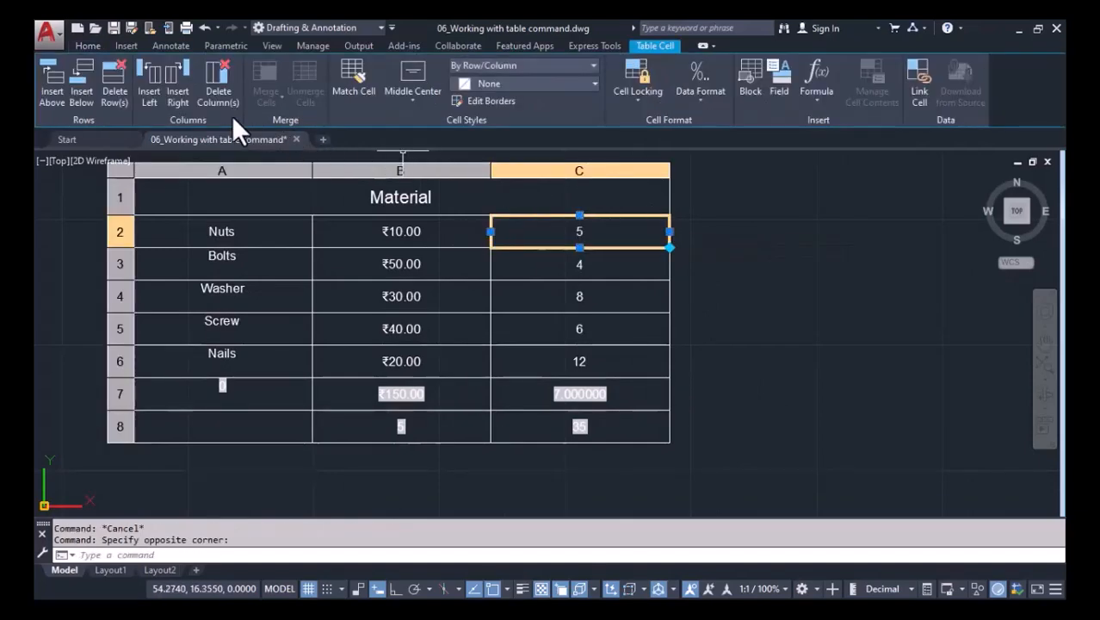
{"action": "left_click", "coordinate": [173, 98]}
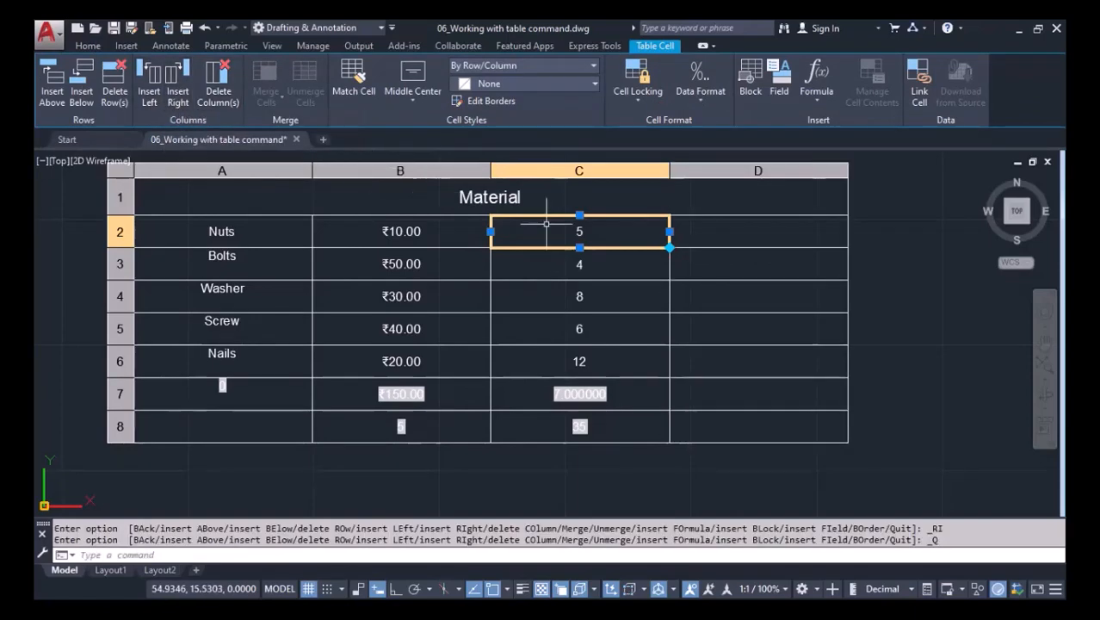
{"action": "left_click", "coordinate": [732, 235]}
{"action": "middle_click_drag", "start_coordinate": [733, 233], "coordinate": [657, 241]}
{"action": "key", "text": "Escape"}
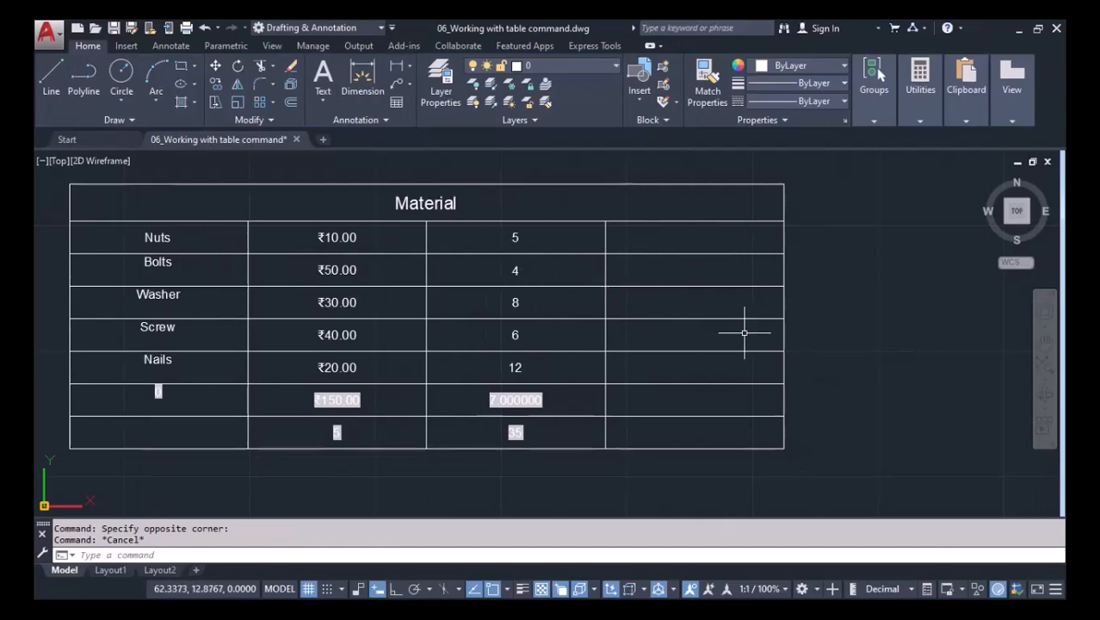
{"action": "middle_click_drag", "start_coordinate": [745, 332], "coordinate": [734, 323]}
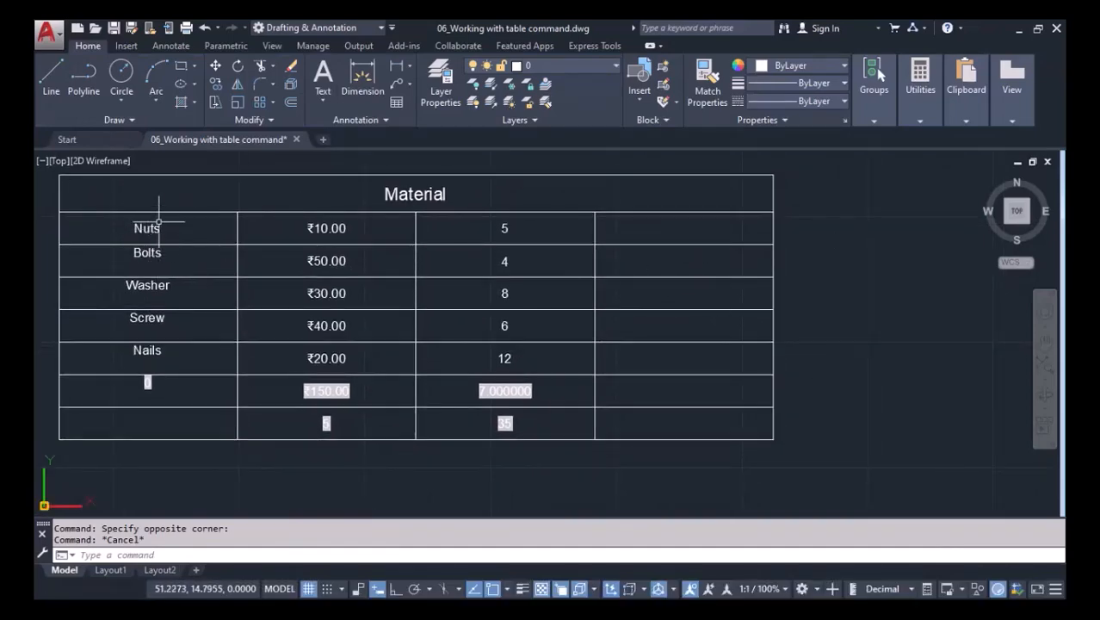
Draw a circle with a radius of about 0.56 in the empty space beside the Material table
{"action": "scroll", "coordinate": [825, 316], "scroll_direction": "down", "scroll_amount": 2}
{"action": "type", "text": "c"}
{"action": "key", "text": "Return"}
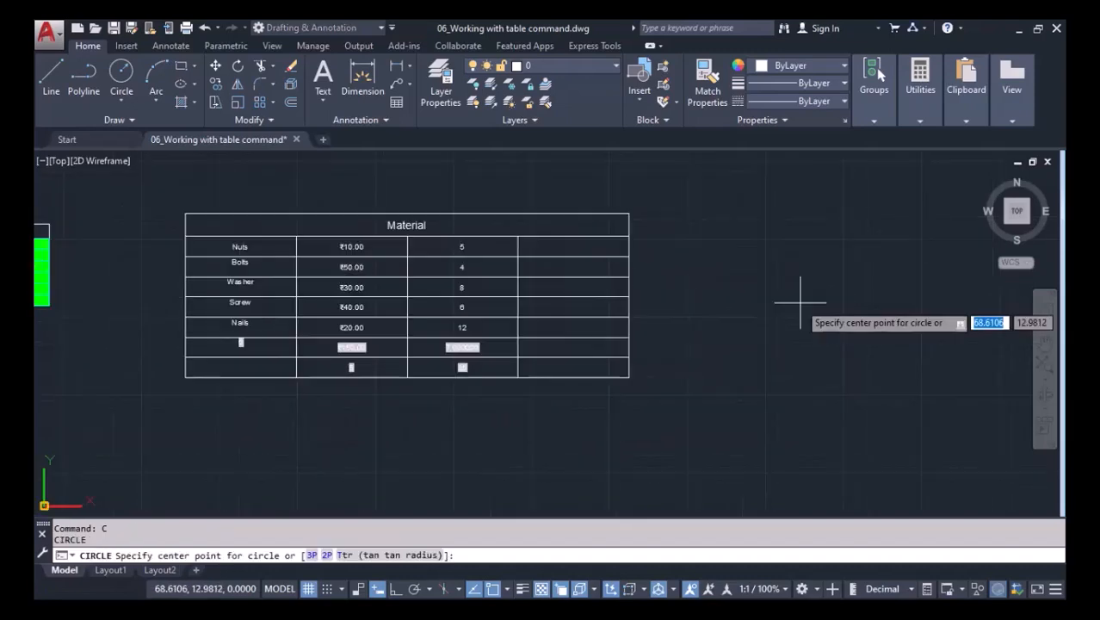
{"action": "left_click", "coordinate": [802, 301]}
{"action": "scroll", "coordinate": [818, 315], "scroll_direction": "up", "scroll_amount": 2}
{"action": "left_click", "coordinate": [806, 312]}
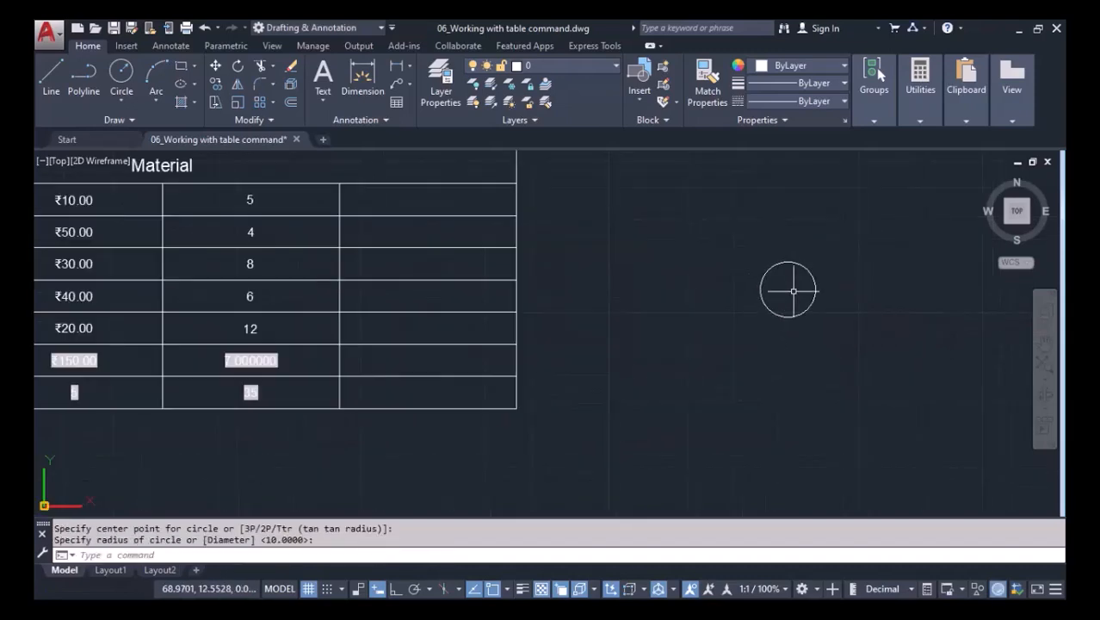
{"action": "scroll", "coordinate": [753, 296], "scroll_direction": "up", "scroll_amount": 3}
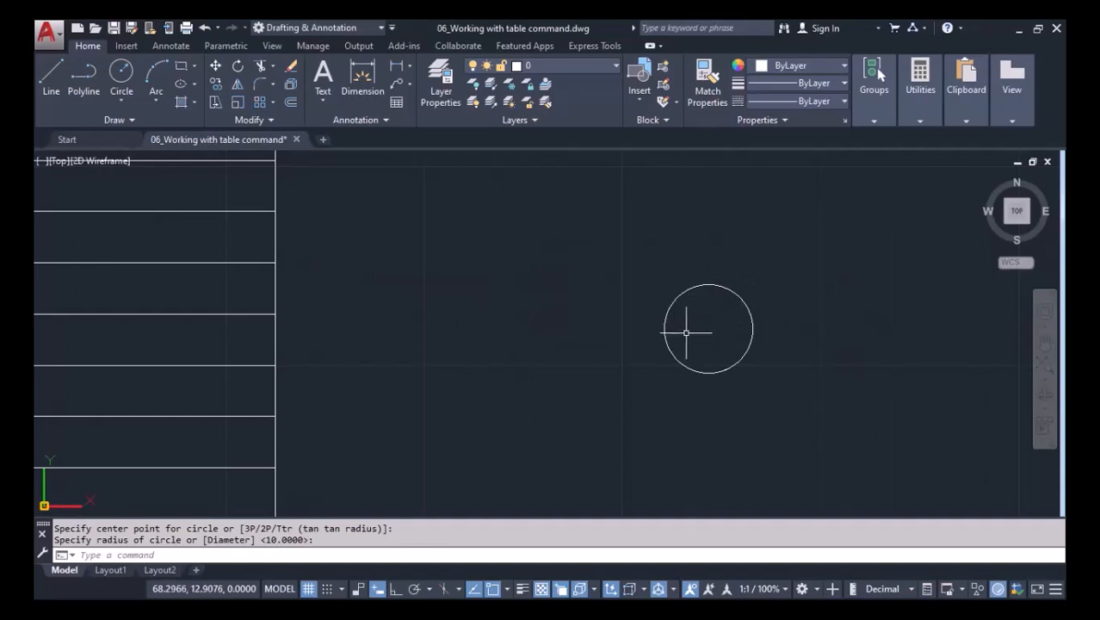
Draw a smaller concentric circle with a radius of about 0.3 inside the first circle
{"action": "type", "text": "c"}
{"action": "key", "text": "Return"}
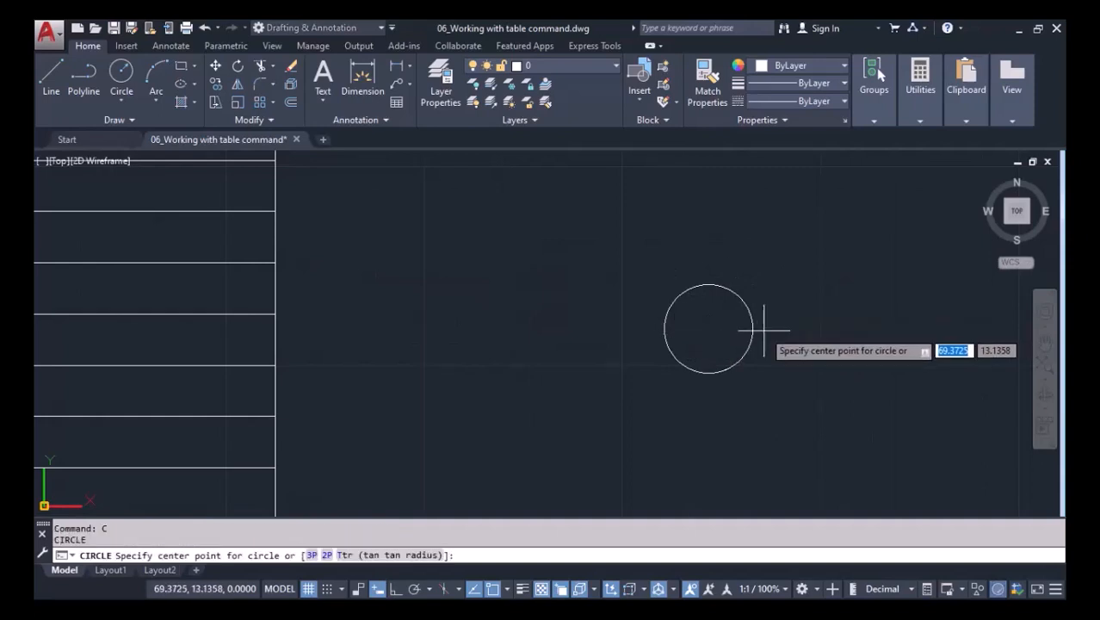
{"action": "left_click", "coordinate": [709, 328]}
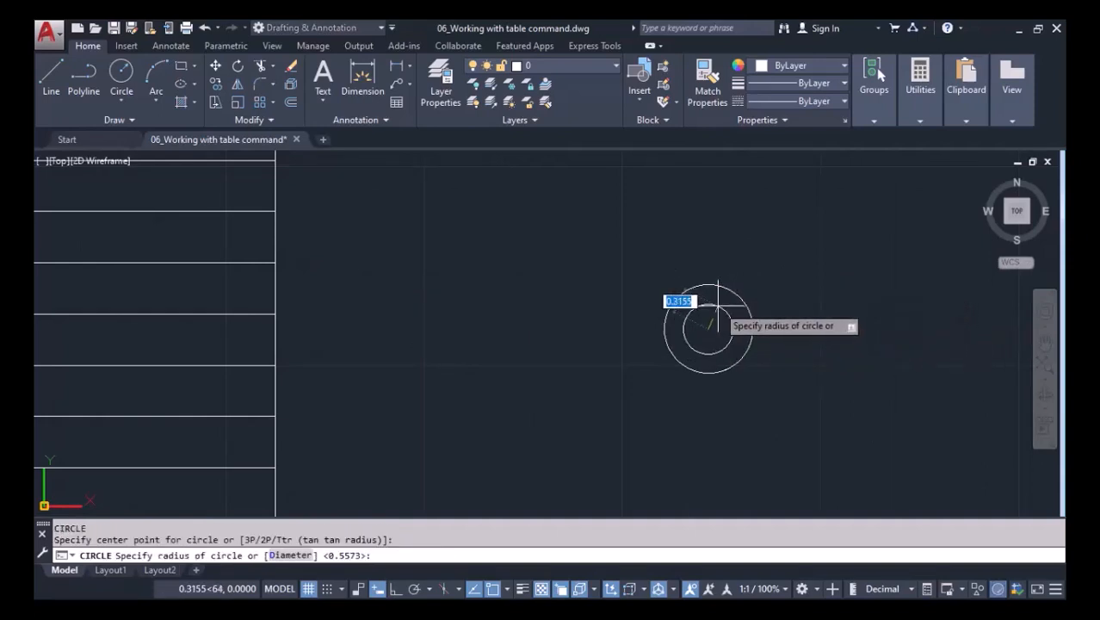
{"action": "left_click", "coordinate": [717, 301]}
{"action": "middle_click_drag", "start_coordinate": [723, 297], "coordinate": [548, 298]}
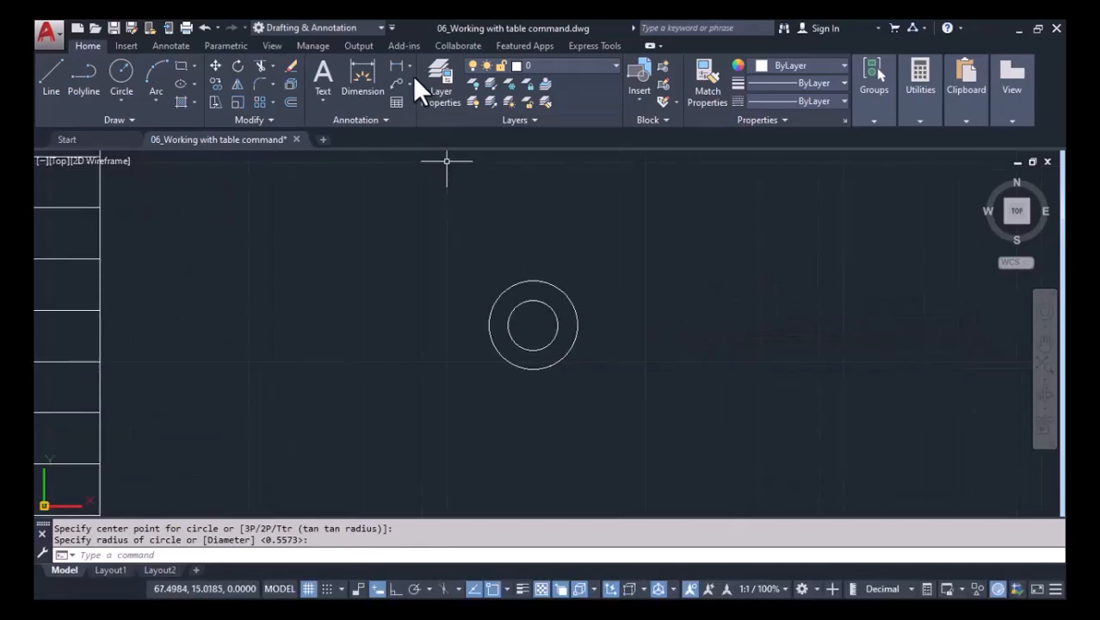
Add a radius dimension to the outer circle and place it outside the circle's upper edge
{"action": "left_click", "coordinate": [409, 67]}
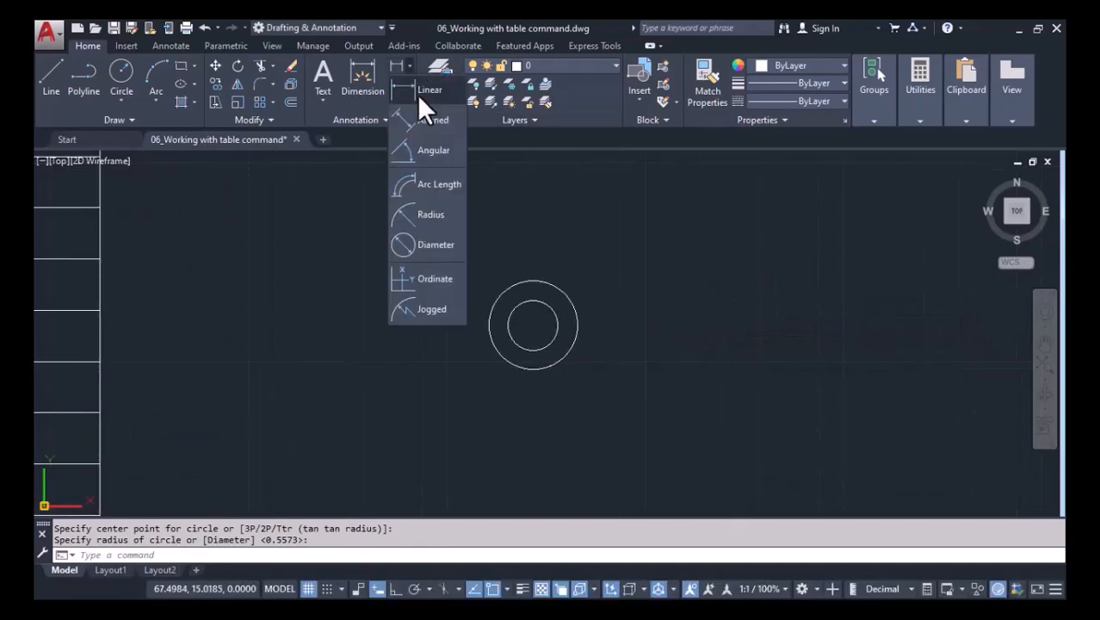
{"action": "left_click", "coordinate": [427, 213]}
{"action": "left_click", "coordinate": [565, 295]}
{"action": "scroll", "coordinate": [574, 280], "scroll_direction": "up", "scroll_amount": 2}
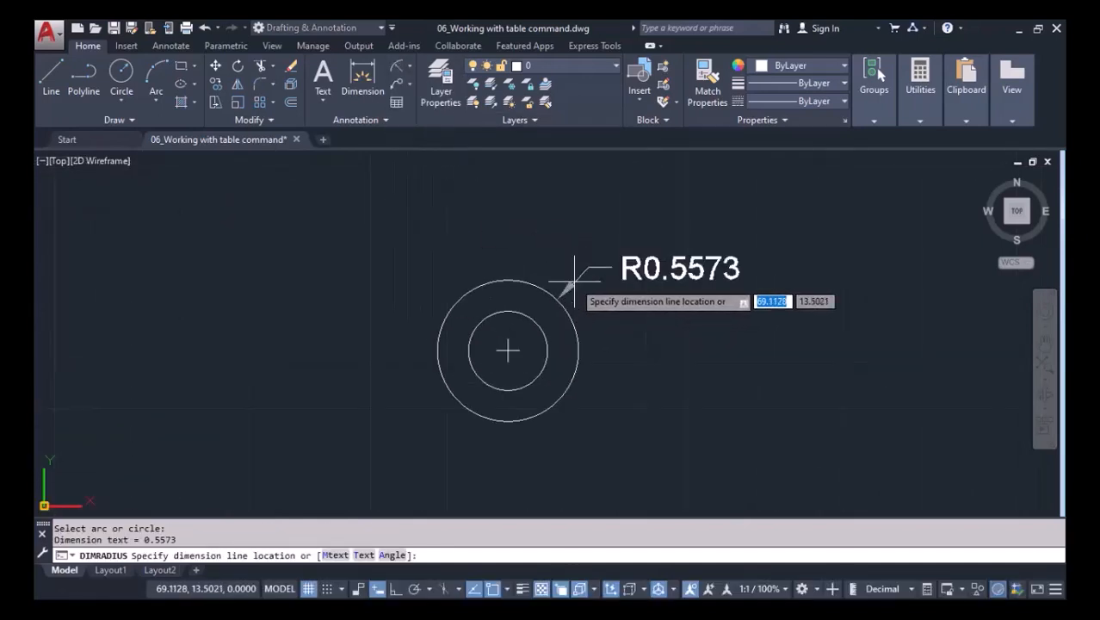
{"action": "left_click", "coordinate": [579, 278]}
{"action": "middle_click_drag", "start_coordinate": [697, 340], "coordinate": [721, 336]}
Draw a 6-sided polygon centred on the circles, using Circumscribed about circle with a radius of 0.5
{"action": "key", "text": "Return"}
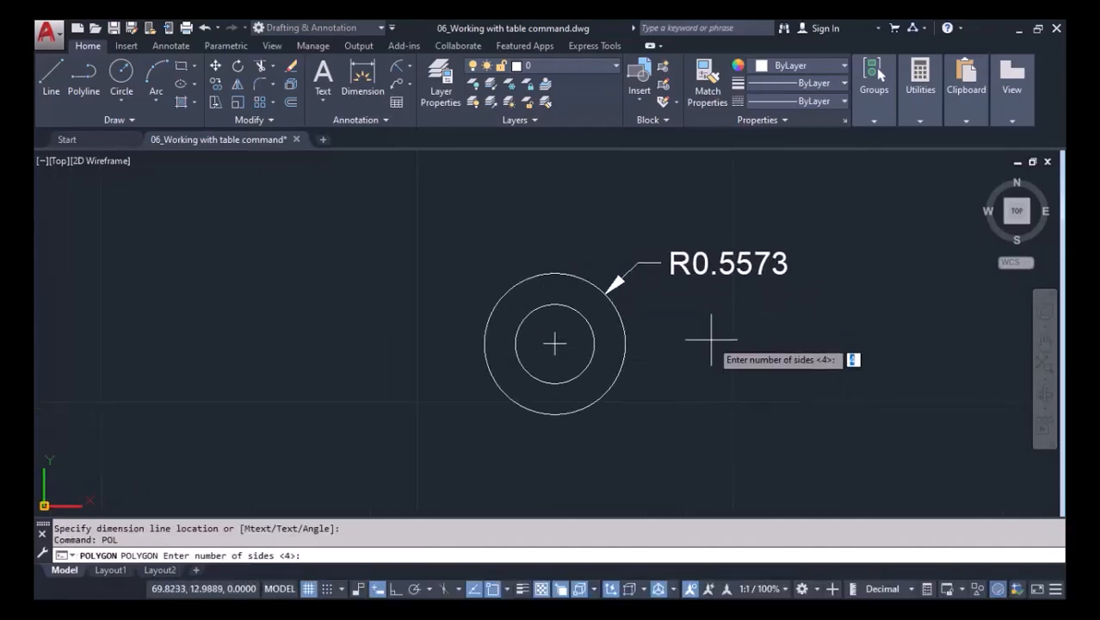
{"action": "type", "text": "6"}
{"action": "key", "text": "Return"}
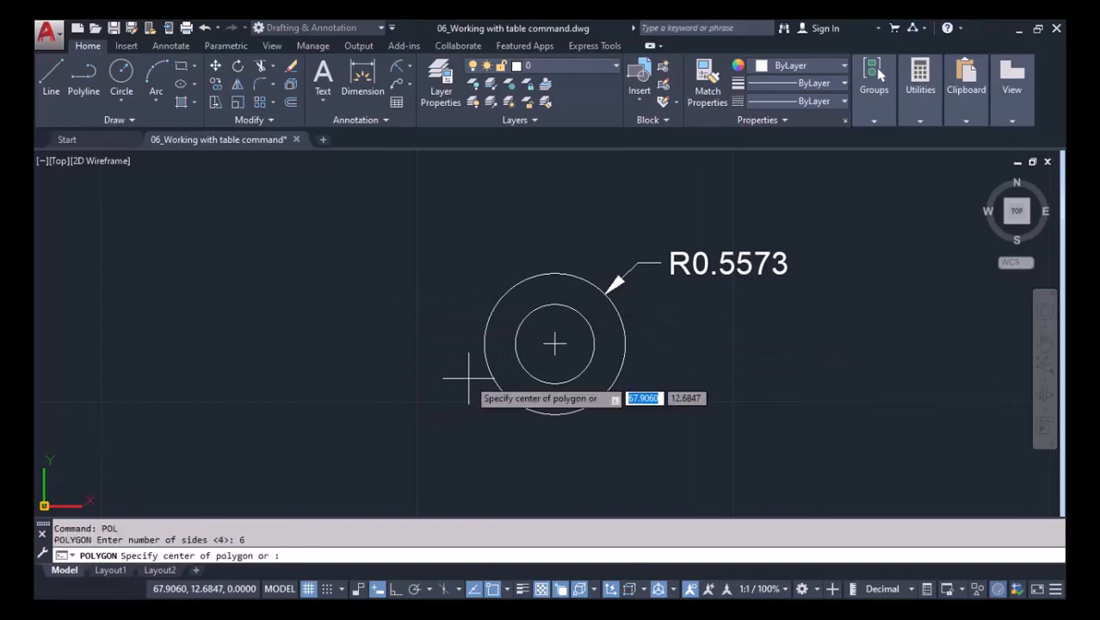
{"action": "left_click", "coordinate": [552, 343]}
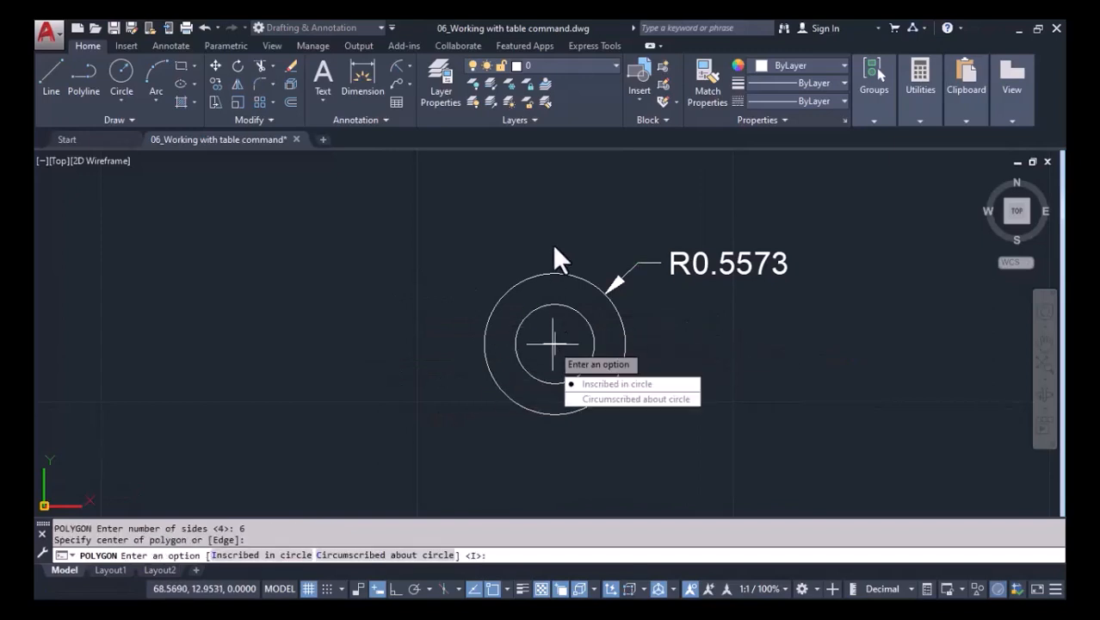
{"action": "left_click", "coordinate": [594, 398]}
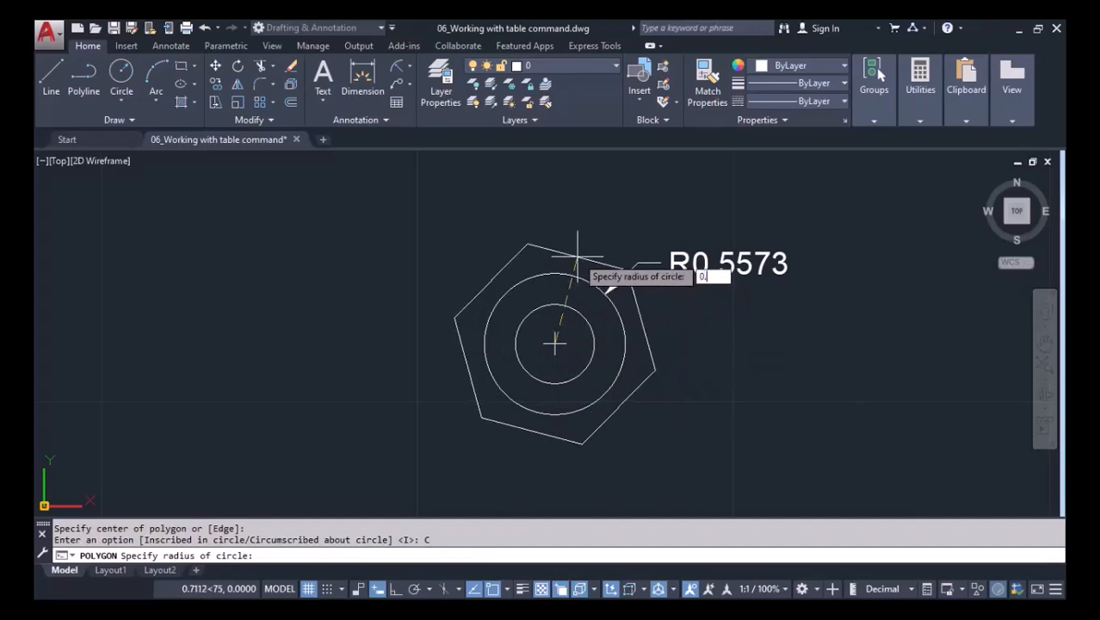
{"action": "key", "text": "Return"}
Delete the radius dimension of the outer circle
{"action": "scroll", "coordinate": [641, 263], "scroll_direction": "down", "scroll_amount": 3}
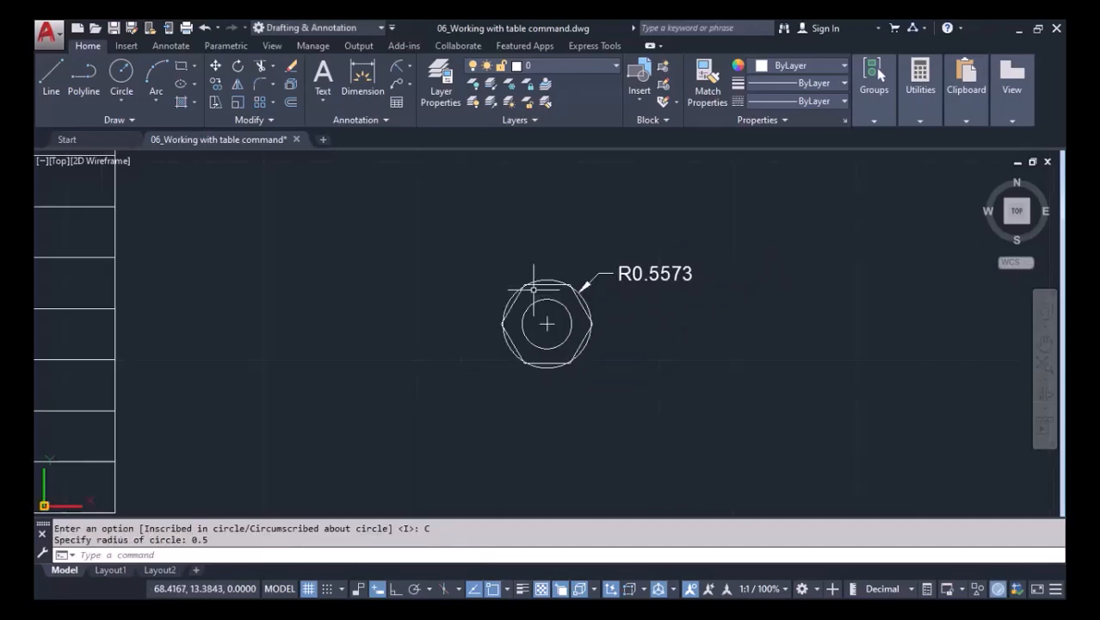
{"action": "mouse_move", "coordinate": [699, 288]}
{"action": "left_mouse_down"}
{"action": "mouse_move", "coordinate": [705, 262]}
{"action": "mouse_move", "coordinate": [676, 227]}
{"action": "left_mouse_up"}
{"action": "left_click", "coordinate": [676, 228]}
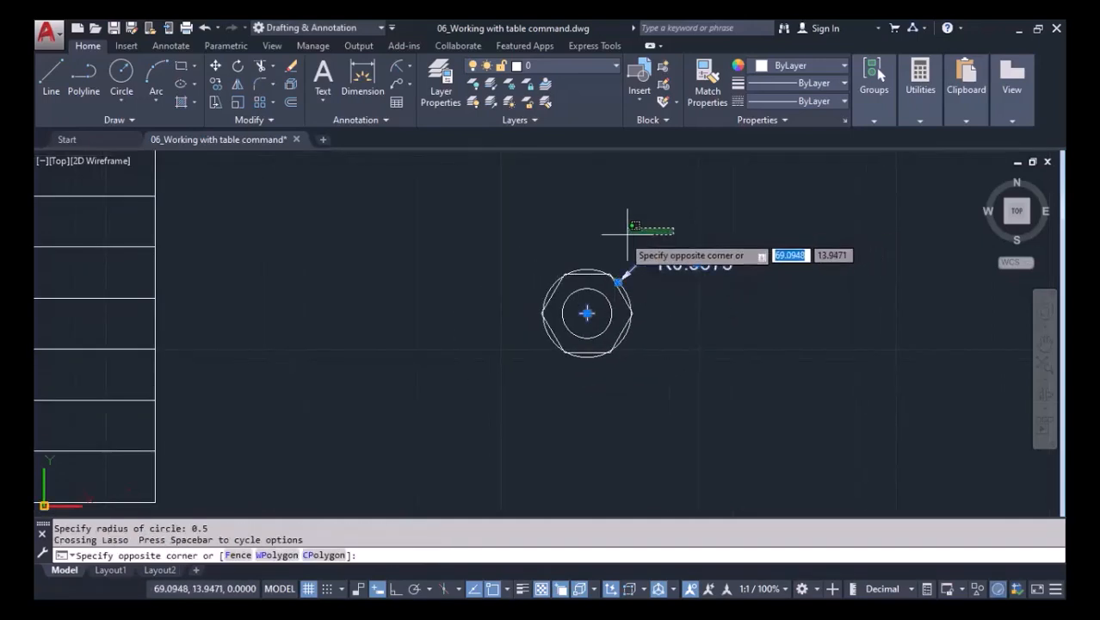
{"action": "left_click", "coordinate": [689, 231]}
{"action": "key", "text": "Delete"}
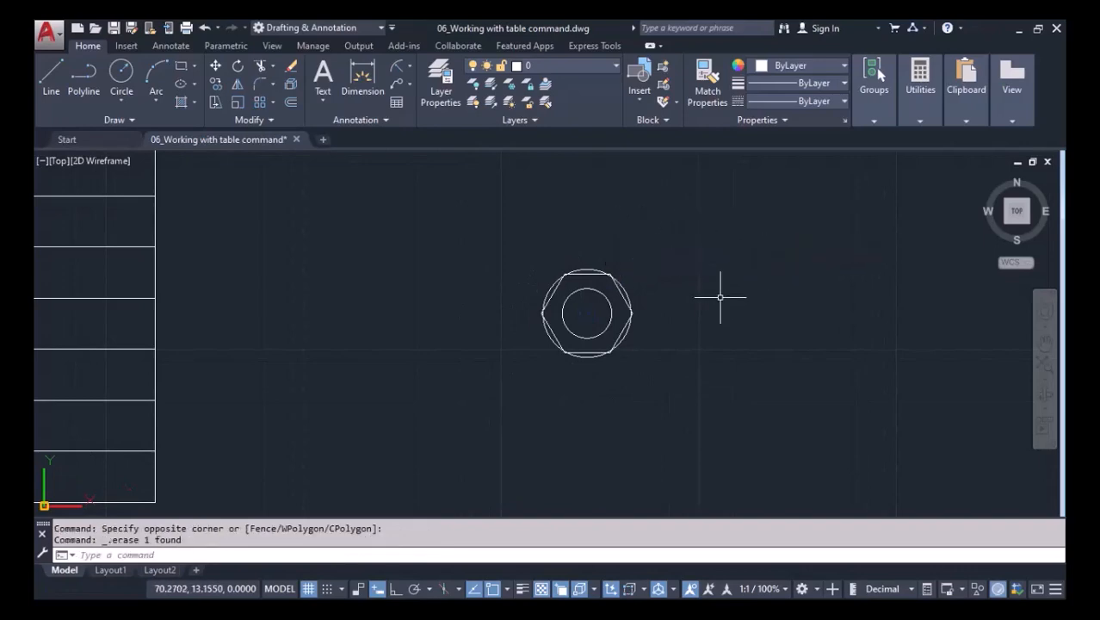
Define a block named Nut from the two circles and the hexagon, with the circles' centre as base point
{"action": "type", "text": "B"}
{"action": "key", "text": "Return"}
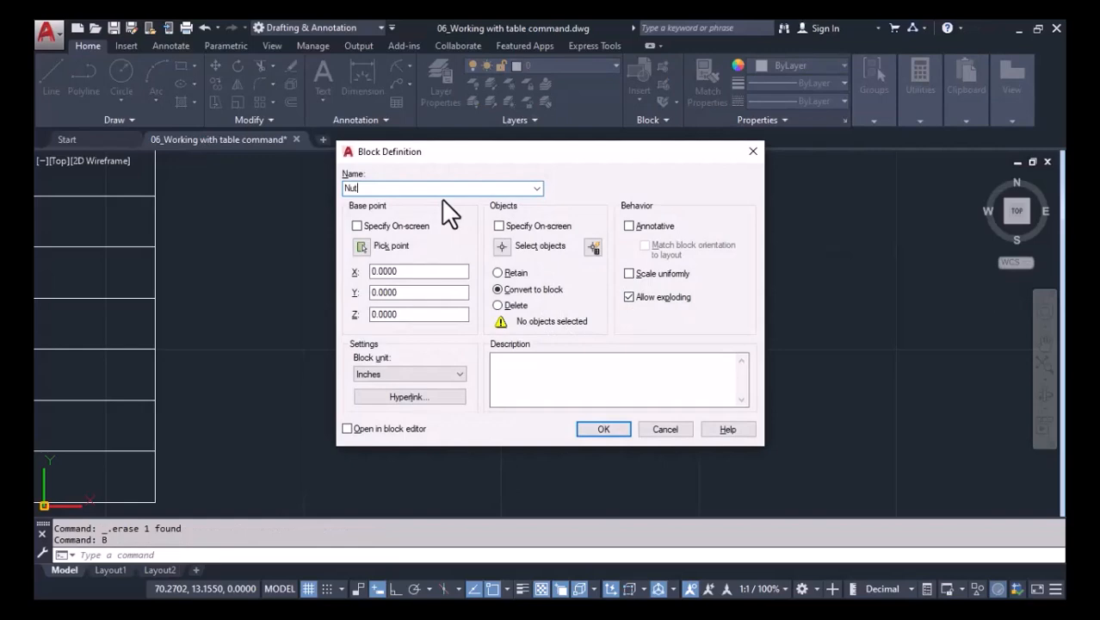
{"action": "left_click", "coordinate": [363, 245]}
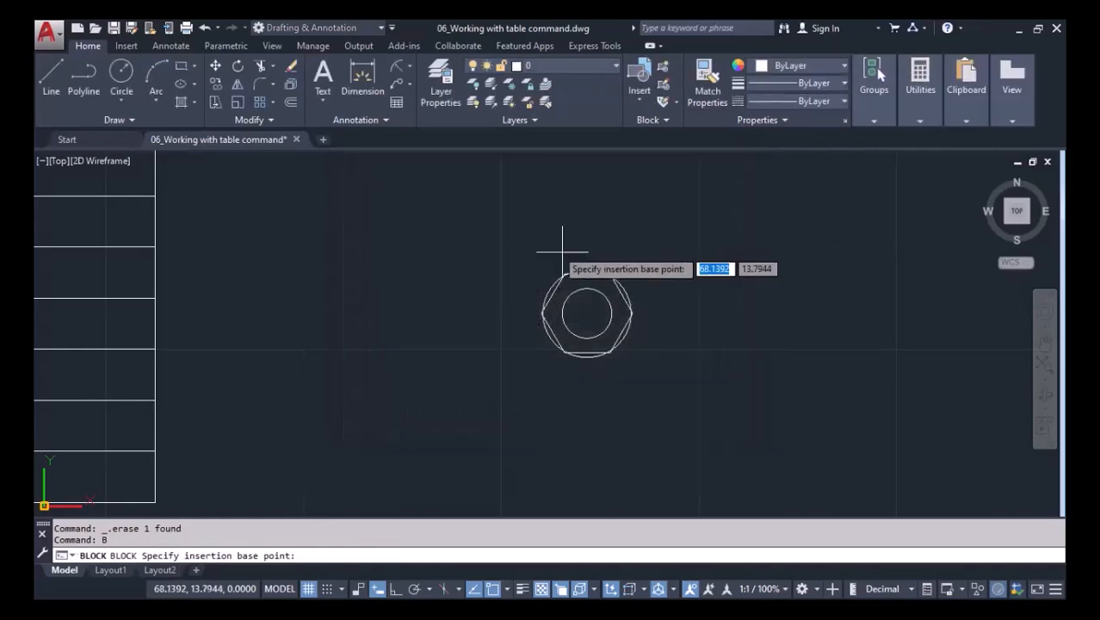
{"action": "left_click", "coordinate": [611, 313]}
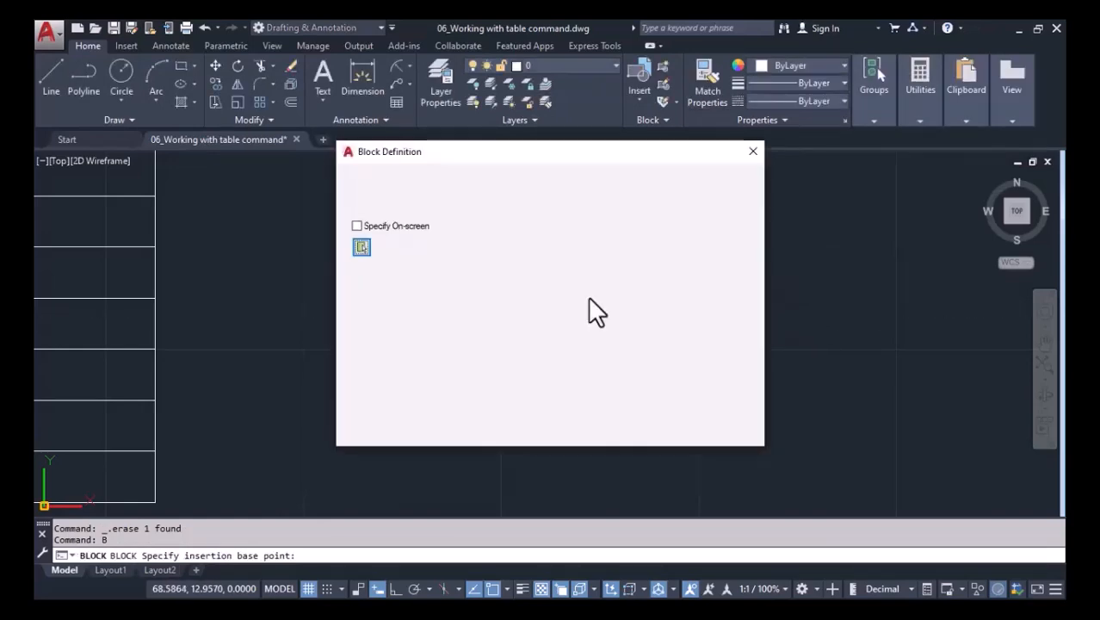
{"action": "left_click", "coordinate": [504, 249]}
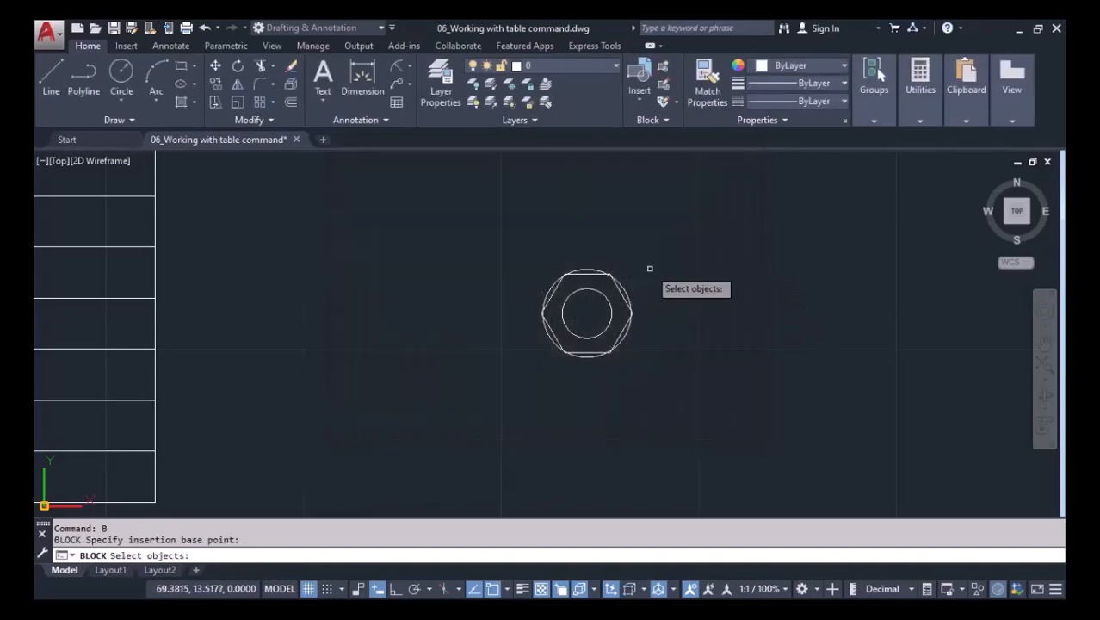
{"action": "left_click", "coordinate": [651, 268]}
{"action": "left_click", "coordinate": [500, 381]}
{"action": "key", "text": "Return"}
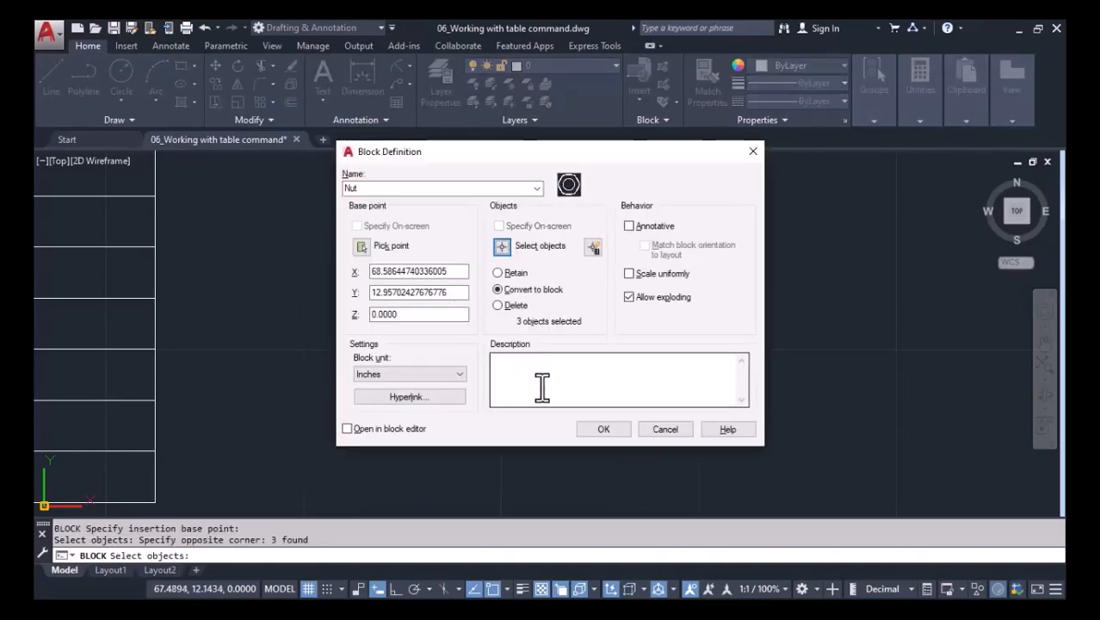
{"action": "left_click", "coordinate": [603, 429]}
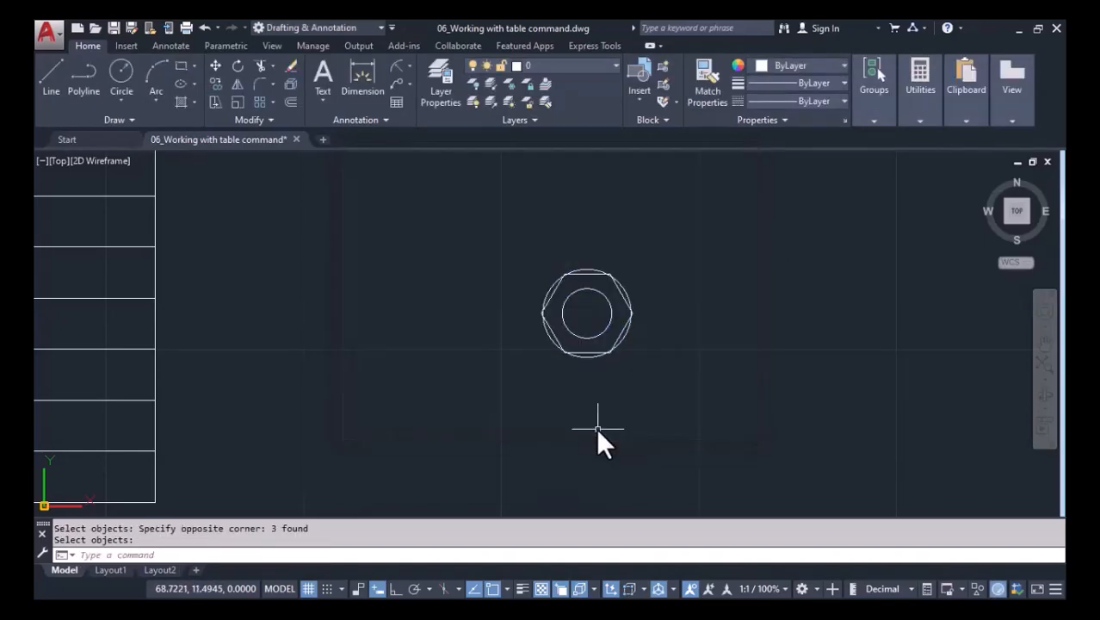
Insert the Nut block into cell D2 of the Material table with AutoFit on
{"action": "scroll", "coordinate": [582, 396], "scroll_direction": "down", "scroll_amount": 2}
{"action": "mouse_move", "coordinate": [579, 381]}
{"action": "middle_mouse_down"}
{"action": "mouse_move", "coordinate": [697, 328]}
{"action": "mouse_move", "coordinate": [751, 371]}
{"action": "mouse_move", "coordinate": [786, 371]}
{"action": "middle_mouse_up"}
{"action": "middle_click_drag", "start_coordinate": [445, 235], "coordinate": [562, 248]}
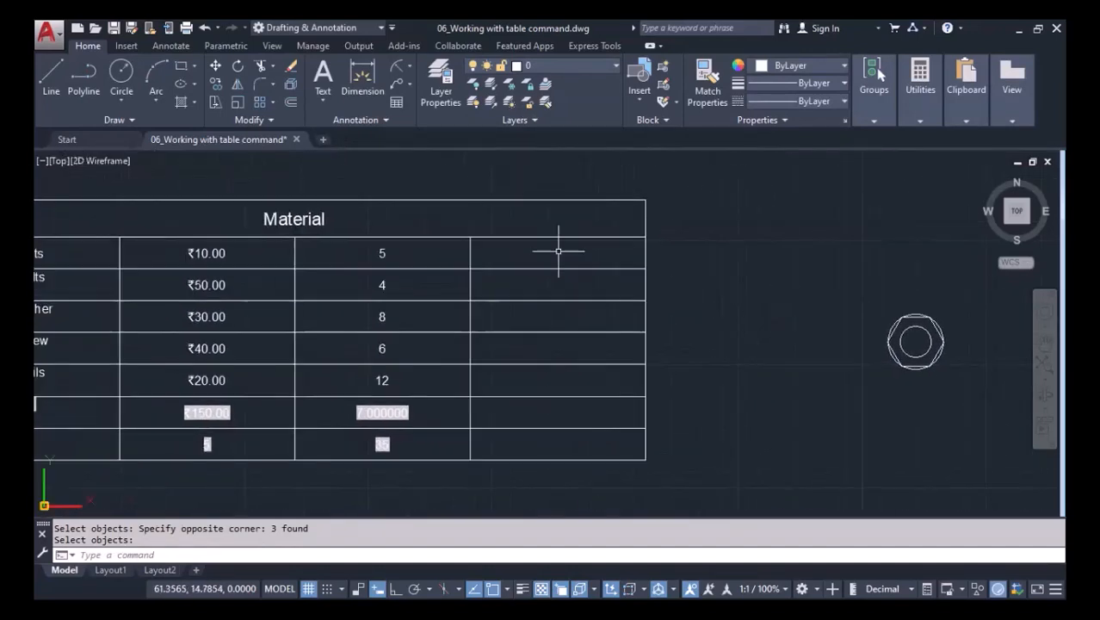
{"action": "left_click", "coordinate": [558, 257]}
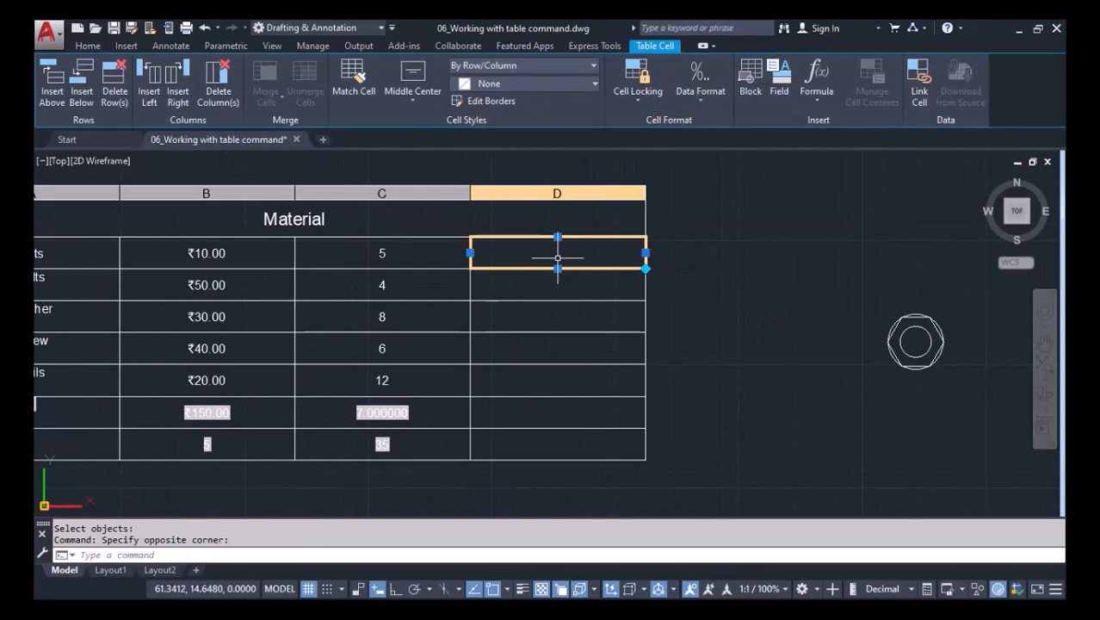
{"action": "left_click", "coordinate": [747, 81]}
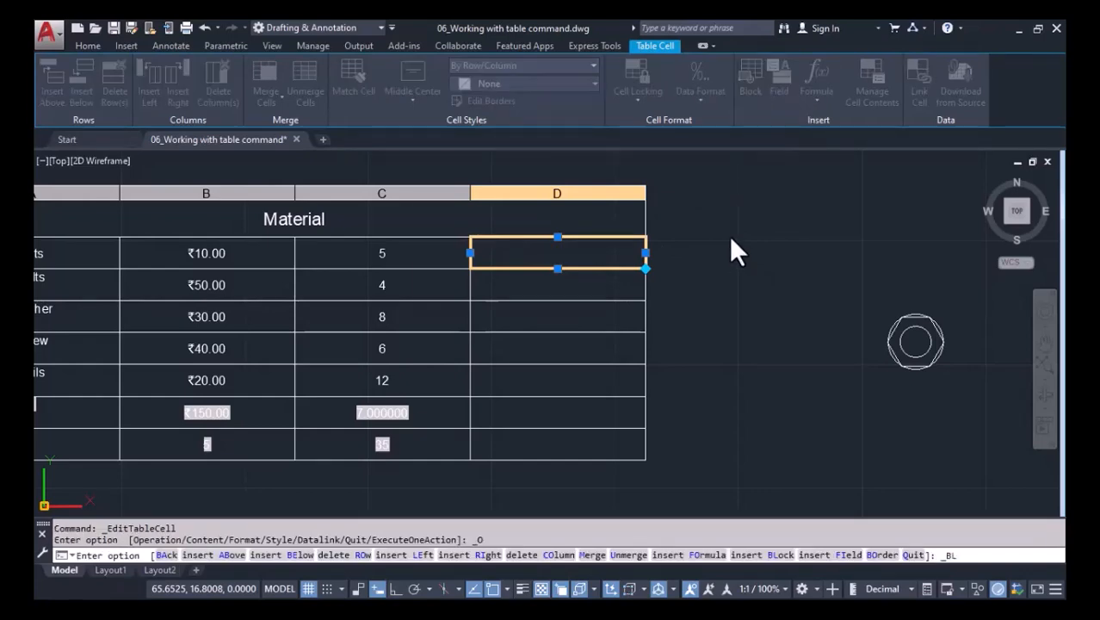
{"action": "left_click", "coordinate": [600, 238]}
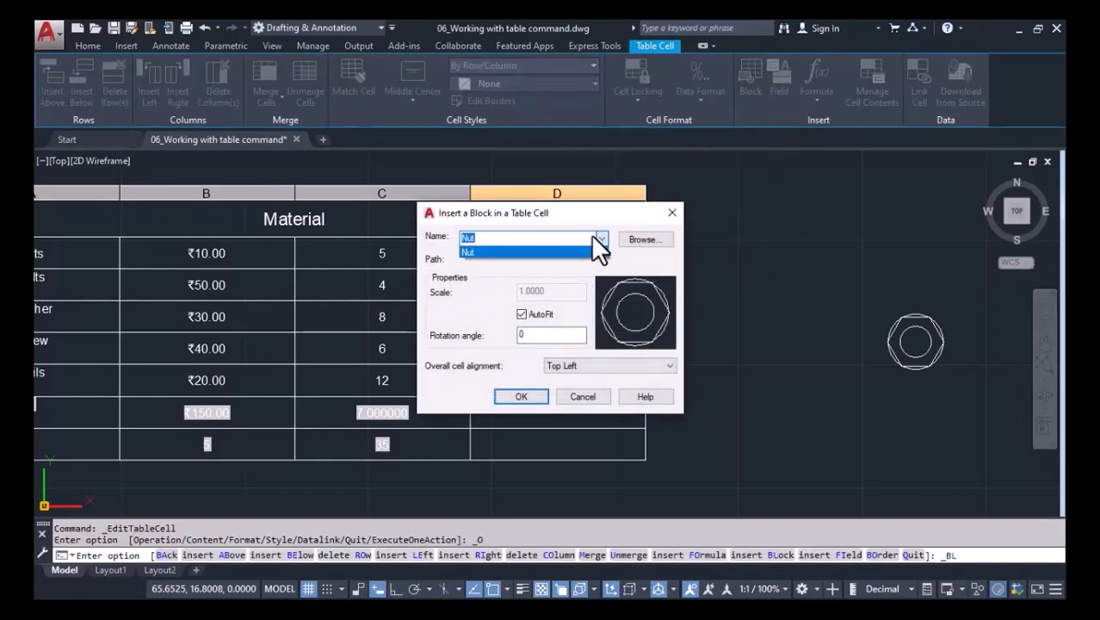
{"action": "left_click", "coordinate": [502, 254]}
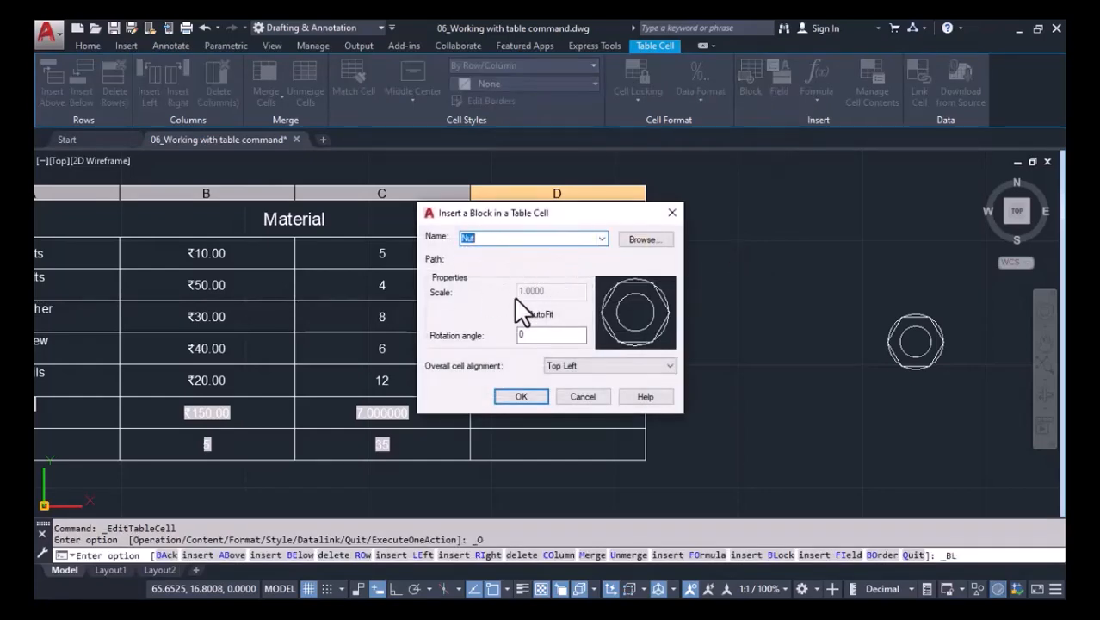
{"action": "left_click", "coordinate": [520, 397]}
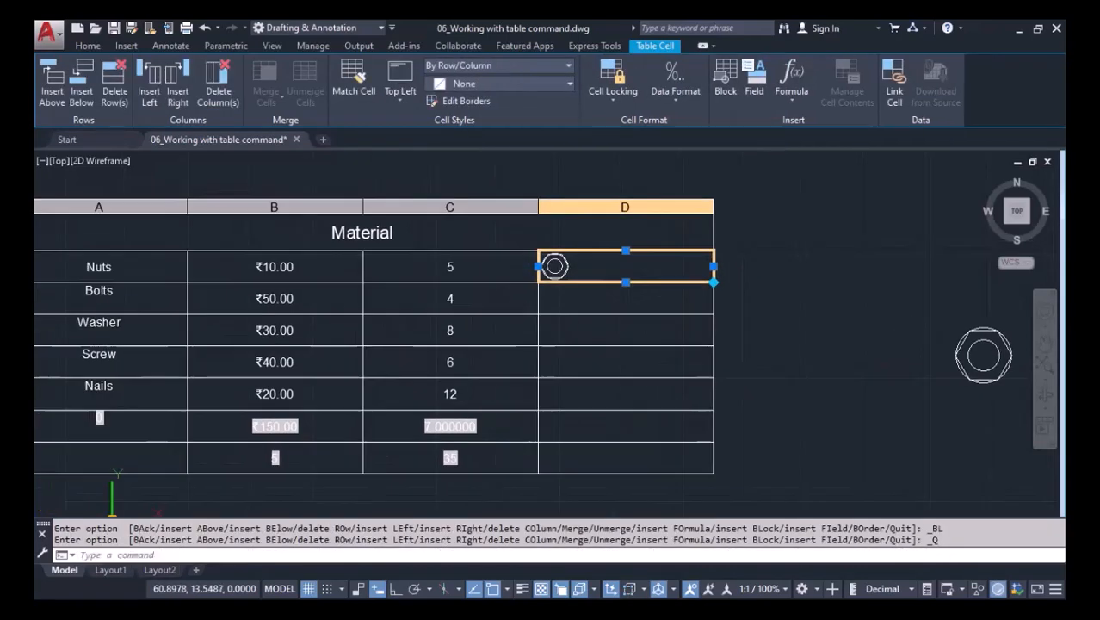
Align the nut symbol in cell D2 to Middle Center and deselect the cell
{"action": "left_click", "coordinate": [402, 105]}
{"action": "left_click", "coordinate": [418, 195]}
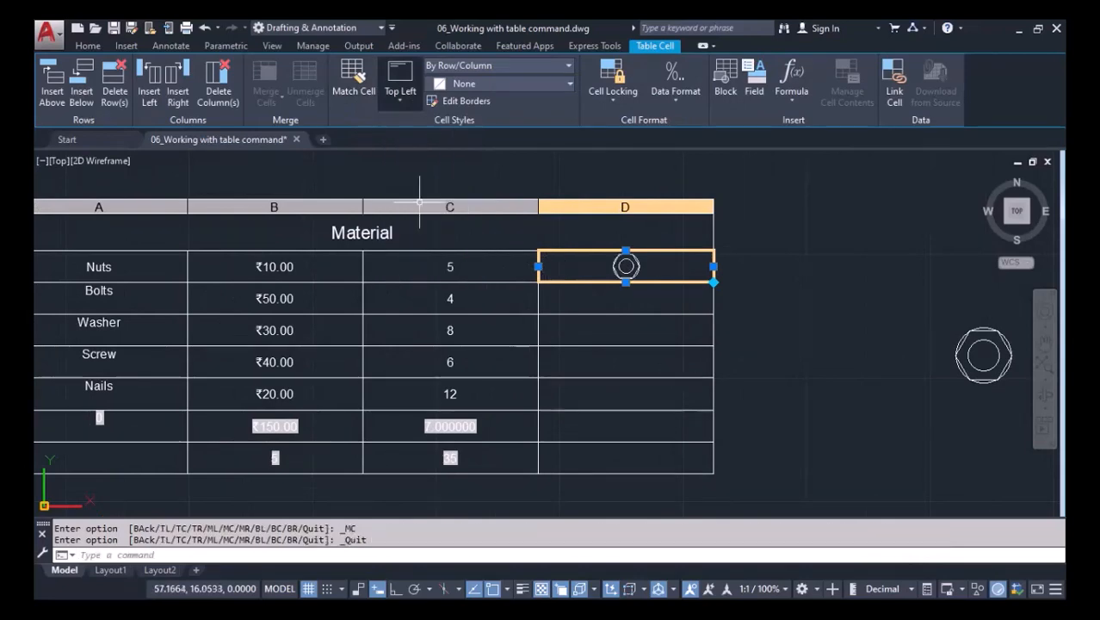
{"action": "key", "text": "Escape"}
{"action": "scroll", "coordinate": [592, 347], "scroll_direction": "down", "scroll_amount": 2}
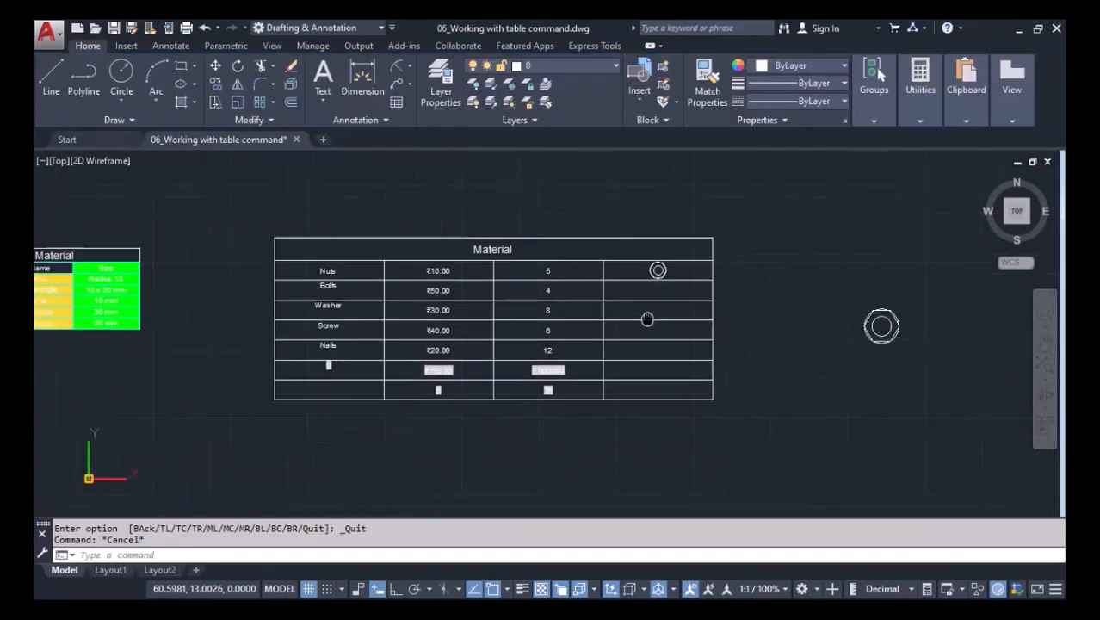
{"action": "scroll", "coordinate": [656, 320], "scroll_direction": "up", "scroll_amount": 2}
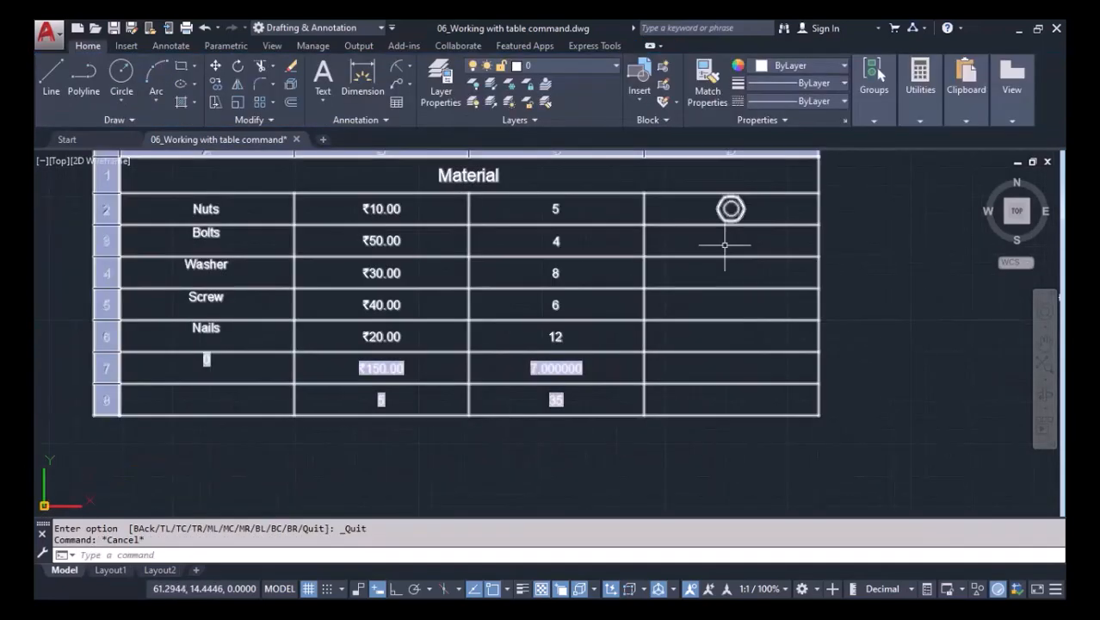
{"action": "middle_click_drag", "start_coordinate": [829, 348], "coordinate": [886, 358]}
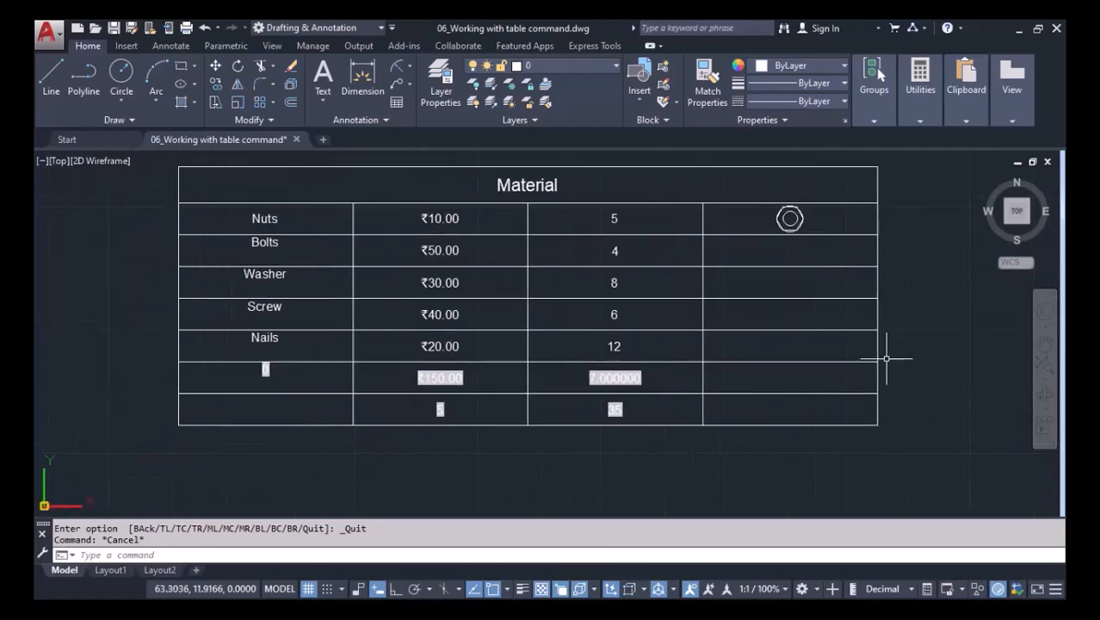